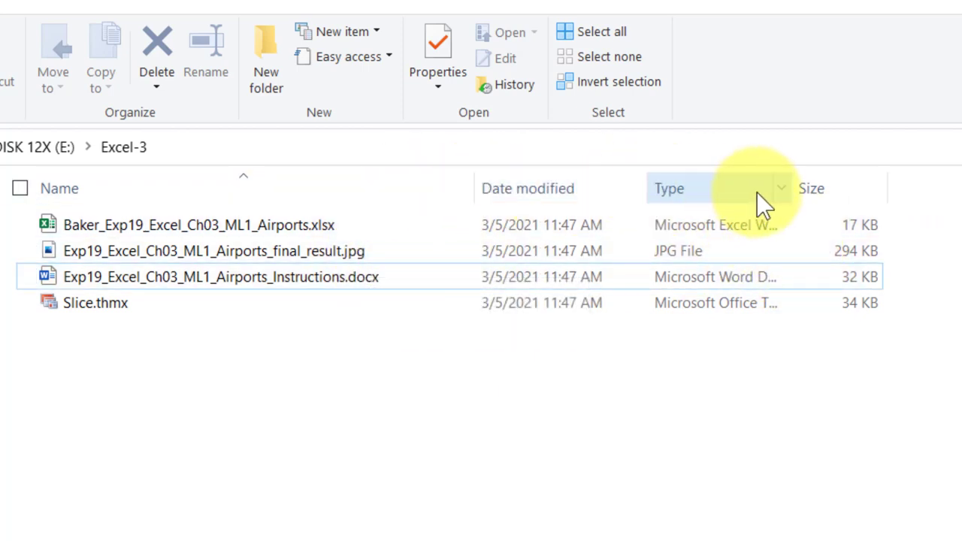
Step: Widen the Type column in the Excel-3 folder listing and switch to the final result image in Photos to examine the target chart
{"action": "left_click_drag", "start_coordinate": [805, 193], "coordinate": [930, 195]}
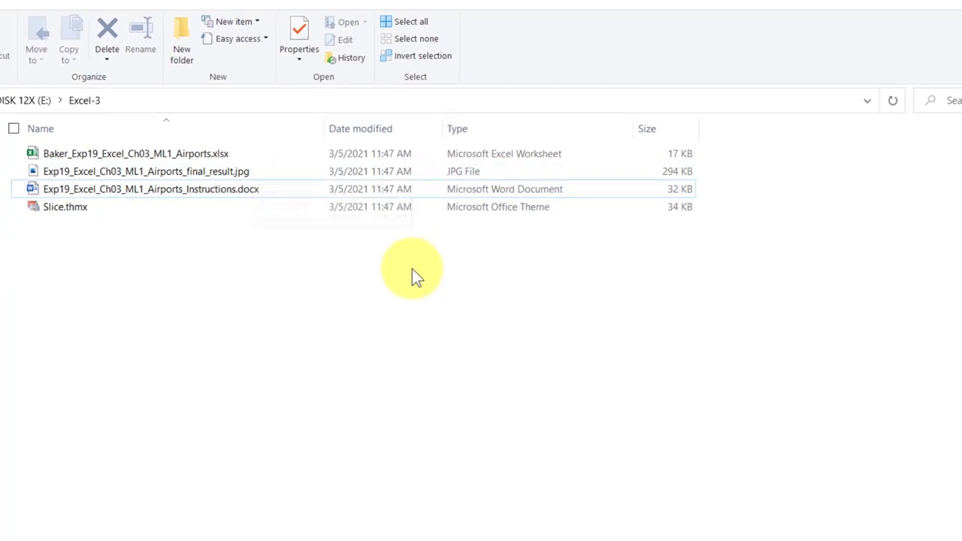
{"action": "left_click", "coordinate": [648, 538]}
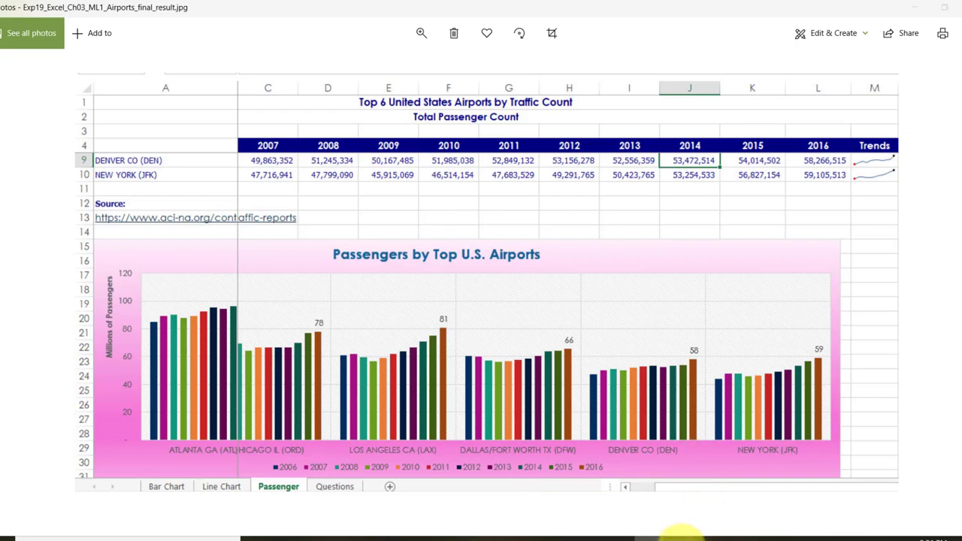
Step: Switch to the Word instructions document and examine step 2, including the A4:L10 range for the chart
{"action": "left_click", "coordinate": [680, 535]}
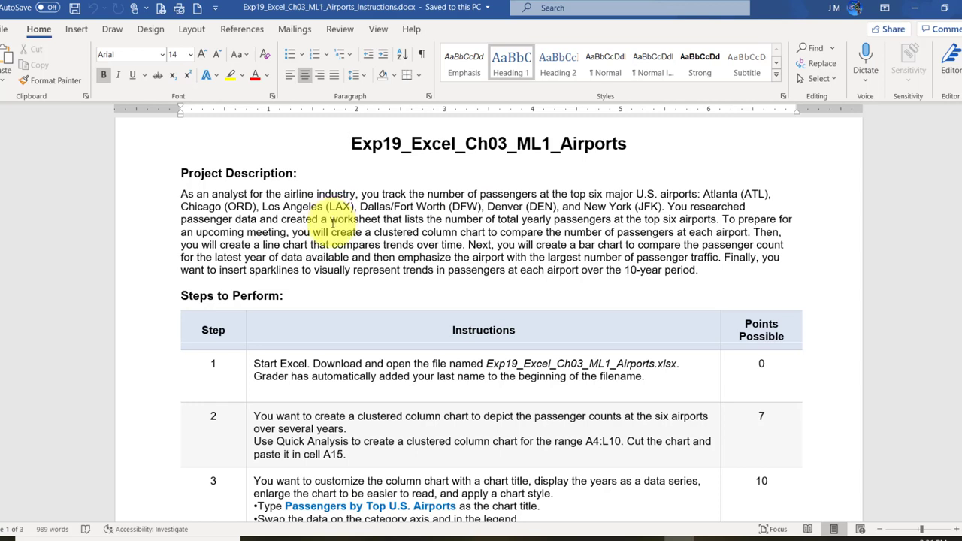
{"action": "scroll", "coordinate": [536, 406], "scroll_direction": "down", "scroll_amount": 5}
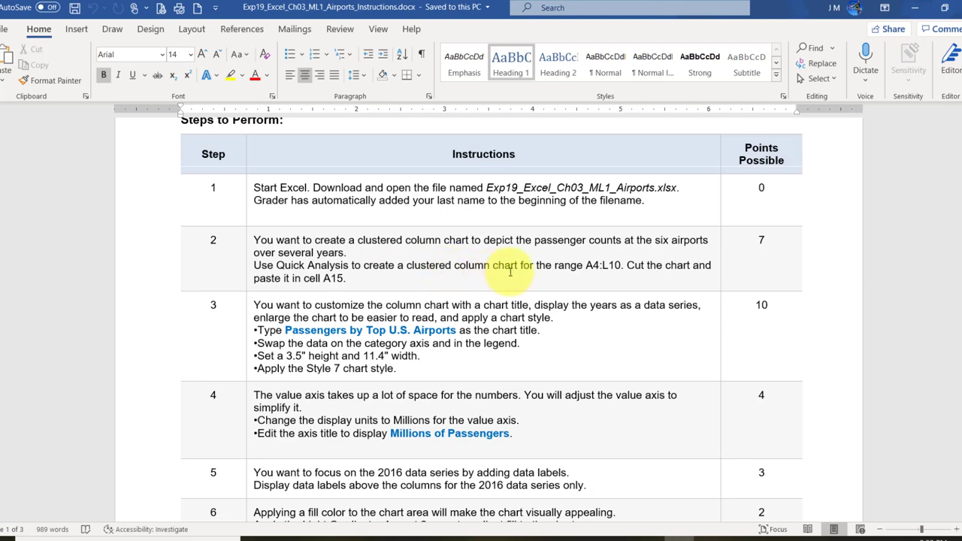
{"action": "left_click_drag", "start_coordinate": [586, 264], "coordinate": [621, 265]}
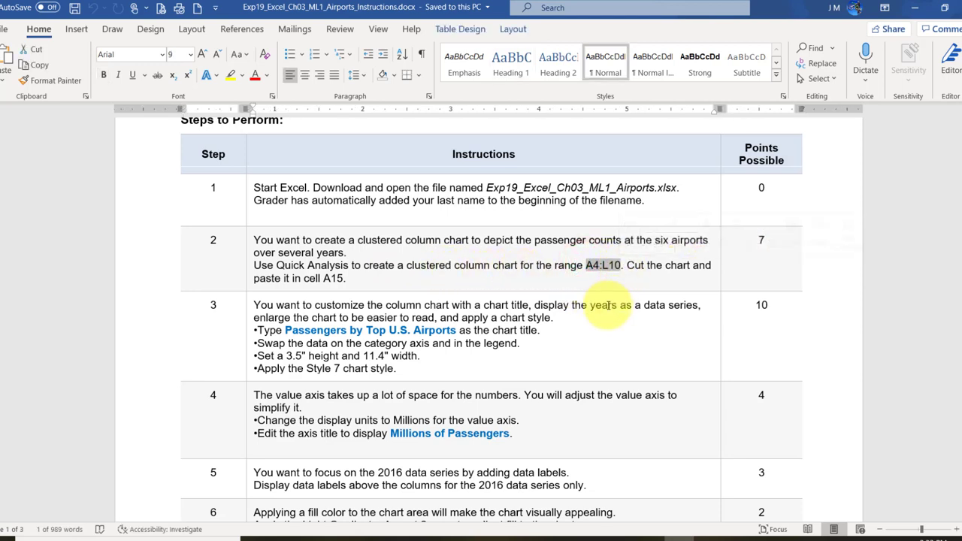
{"action": "left_click", "coordinate": [481, 265]}
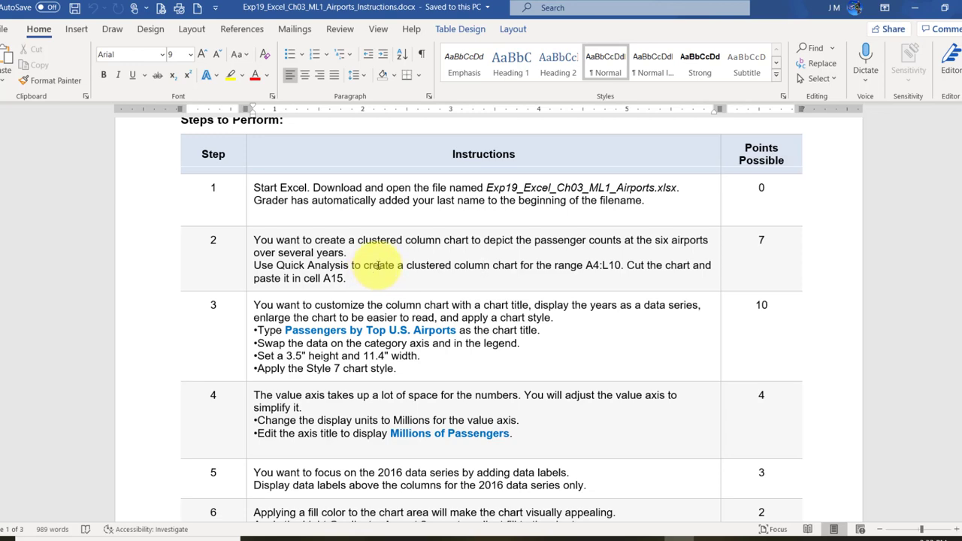
Step: Switch to the Excel workbook and create a clustered column chart from range A4:L10 with Quick Analysis
{"action": "left_click", "coordinate": [624, 536]}
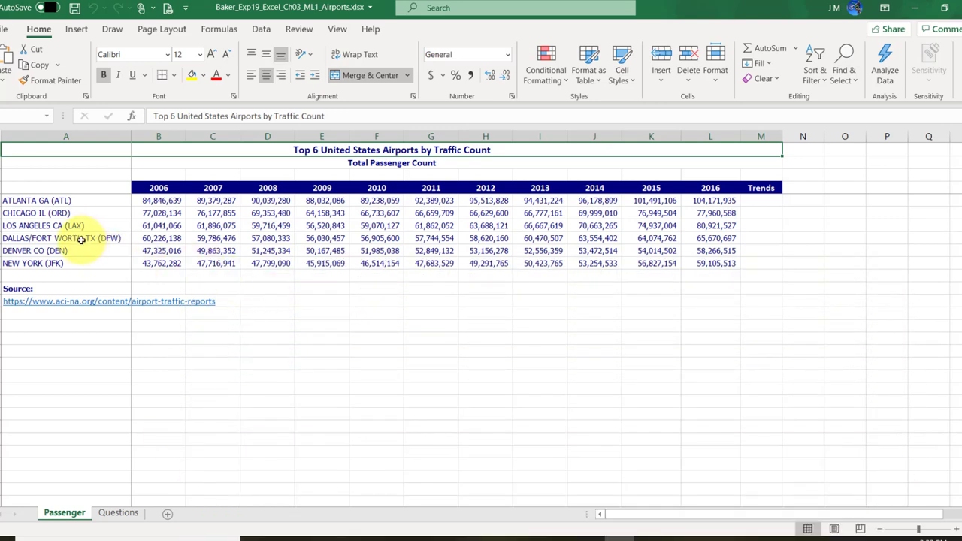
{"action": "left_click", "coordinate": [44, 189]}
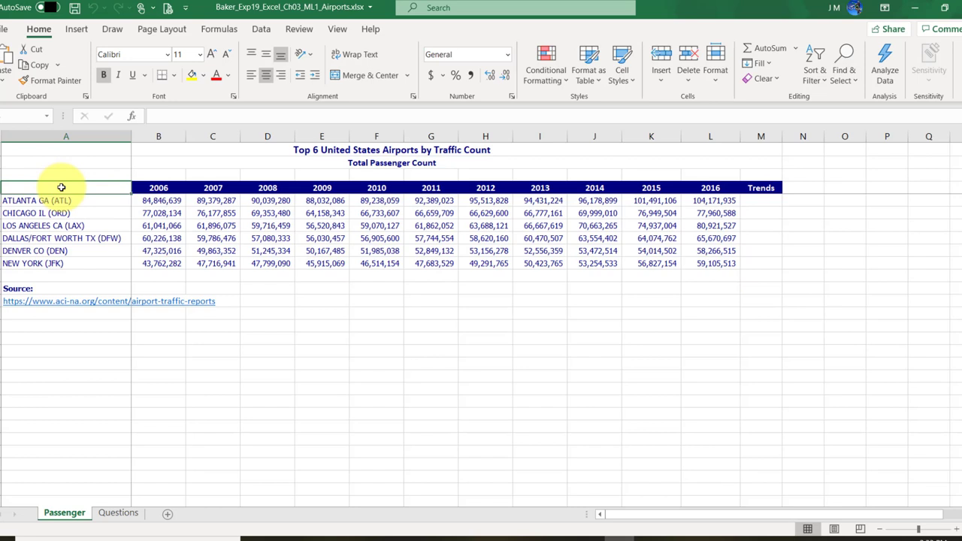
{"action": "key", "text": "shift"}
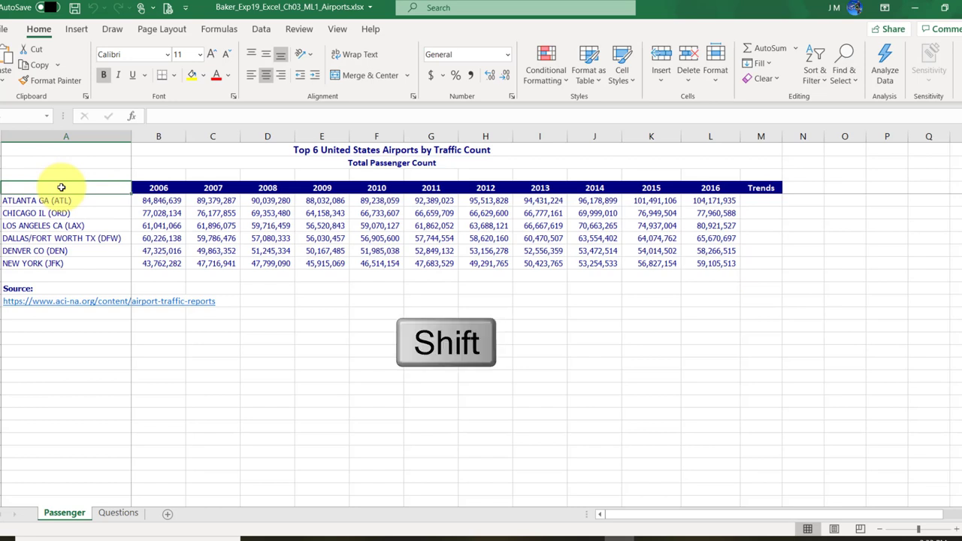
{"action": "left_click", "coordinate": [713, 265], "text": "shift"}
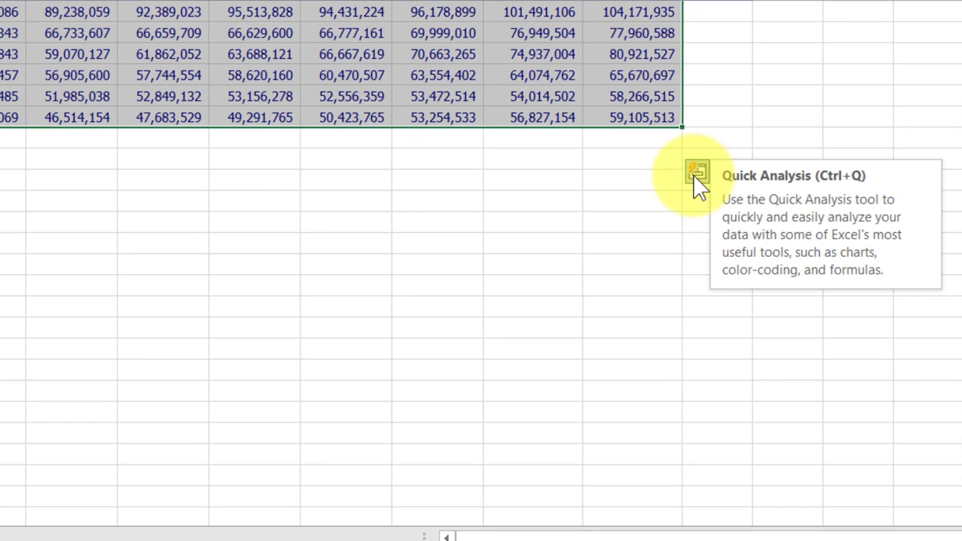
{"action": "left_click", "coordinate": [696, 176]}
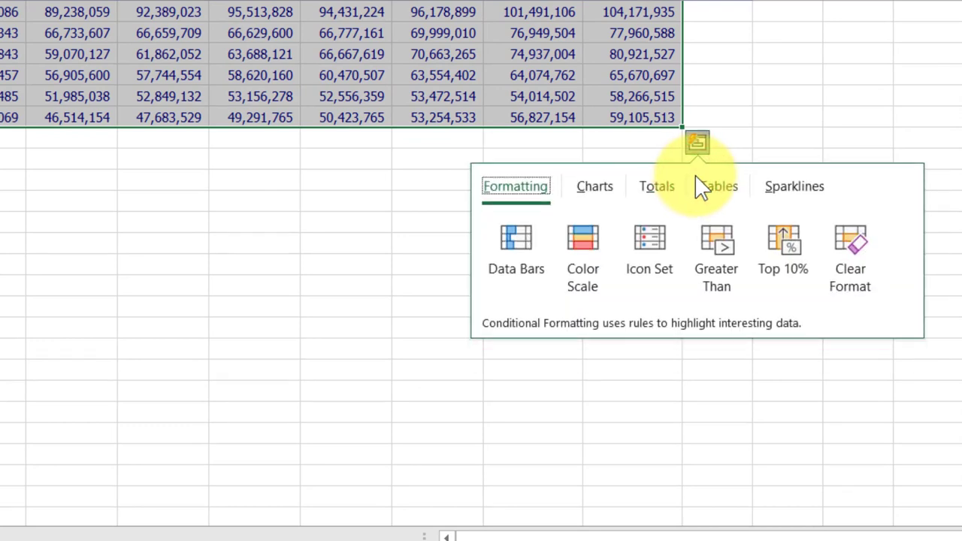
{"action": "left_click", "coordinate": [593, 189]}
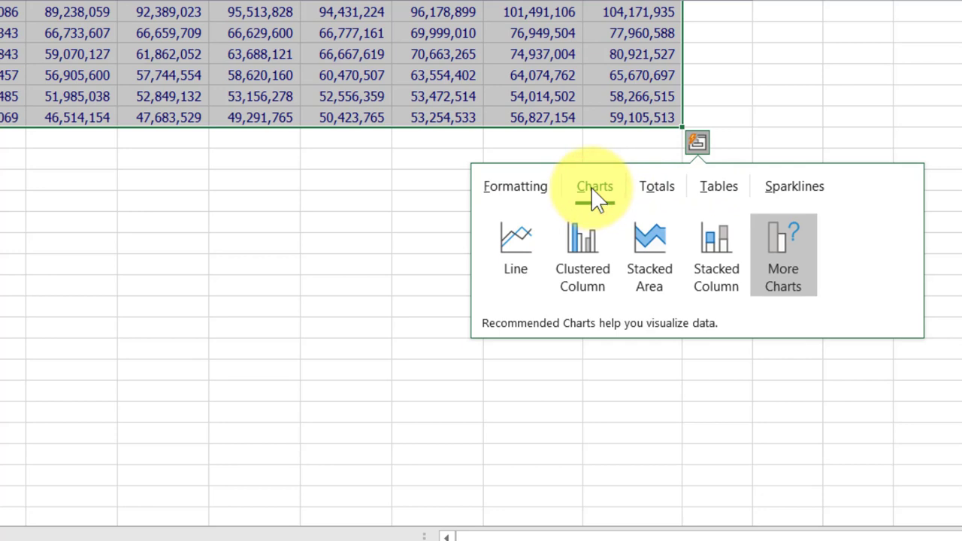
{"action": "mouse_move", "coordinate": [588, 255]}
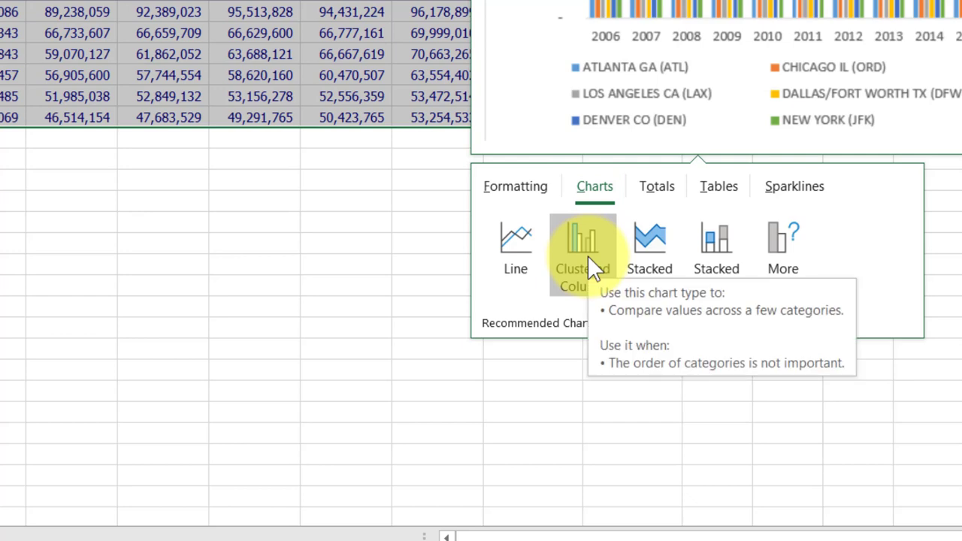
{"action": "left_click", "coordinate": [589, 257]}
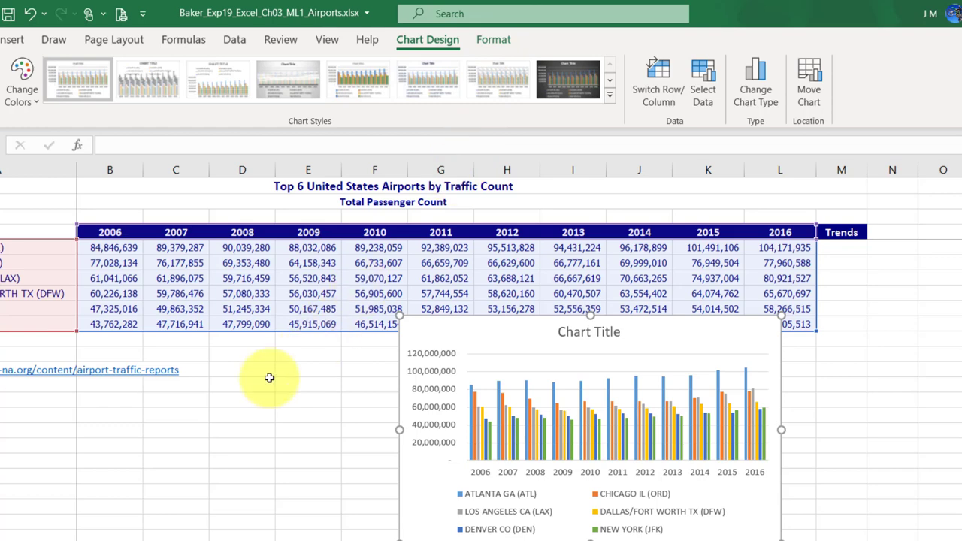
Step: Examine the chart's selectable parts: the title, value axis, legend, ATLANTA GA (ATL) series and its 2011 column, and the whole chart area
{"action": "left_click", "coordinate": [259, 400]}
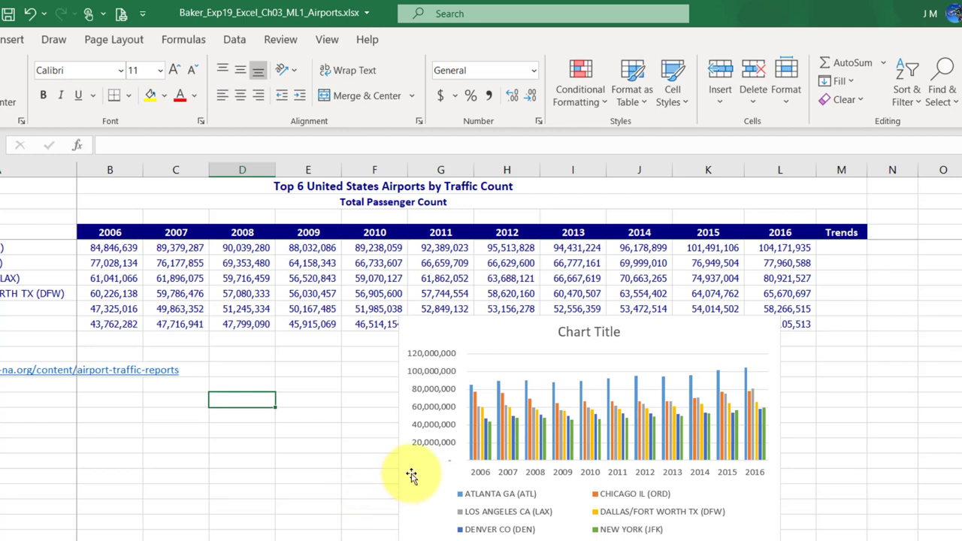
{"action": "left_click", "coordinate": [540, 336]}
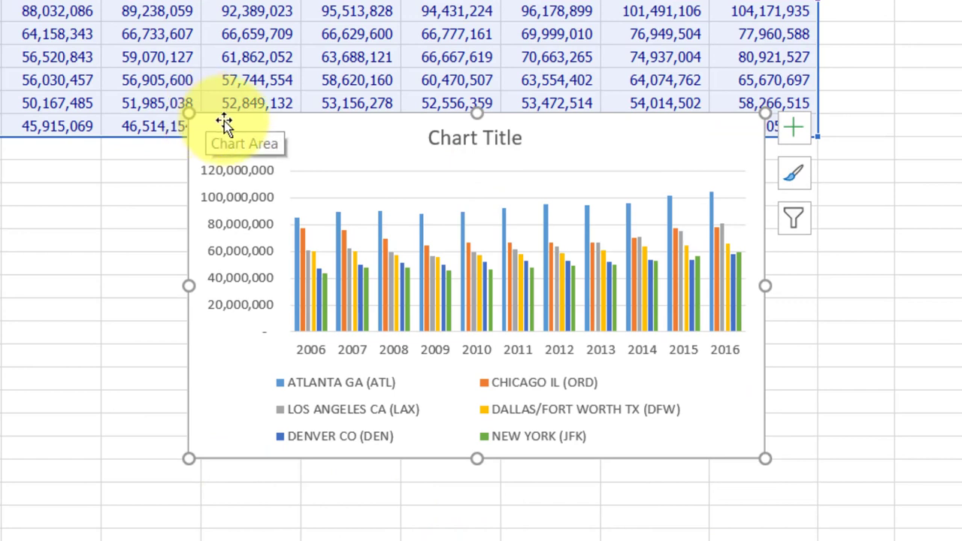
{"action": "left_click", "coordinate": [437, 146]}
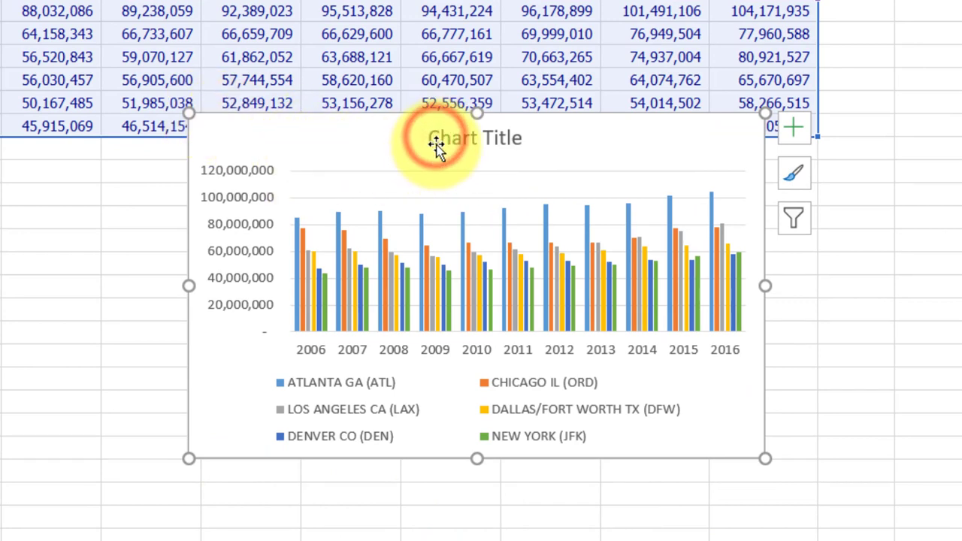
{"action": "left_click", "coordinate": [435, 139]}
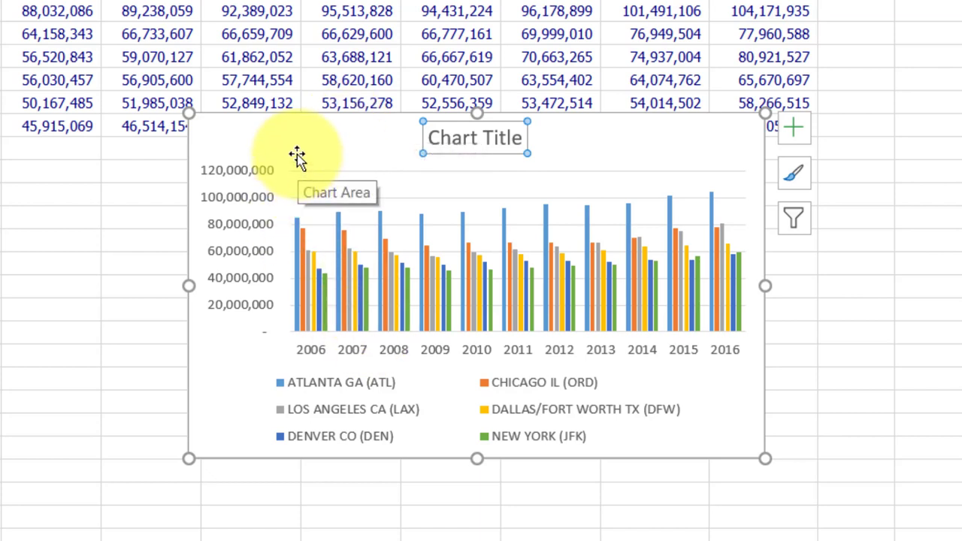
{"action": "left_click", "coordinate": [248, 166]}
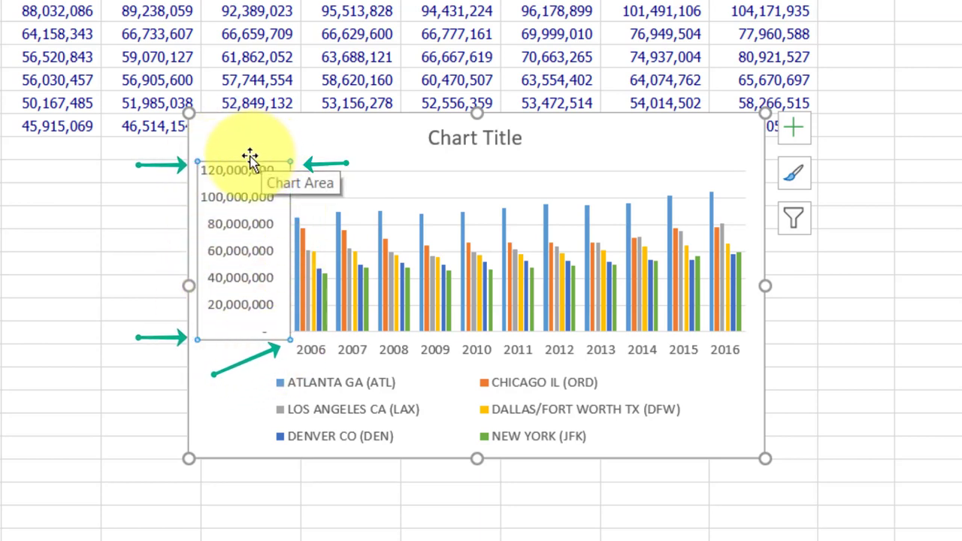
{"action": "left_click", "coordinate": [342, 419]}
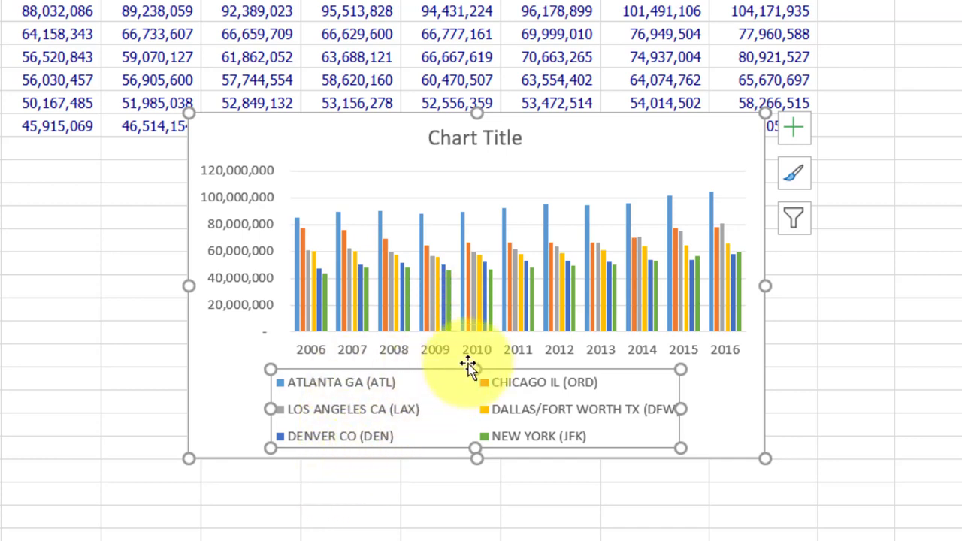
{"action": "left_click", "coordinate": [504, 226]}
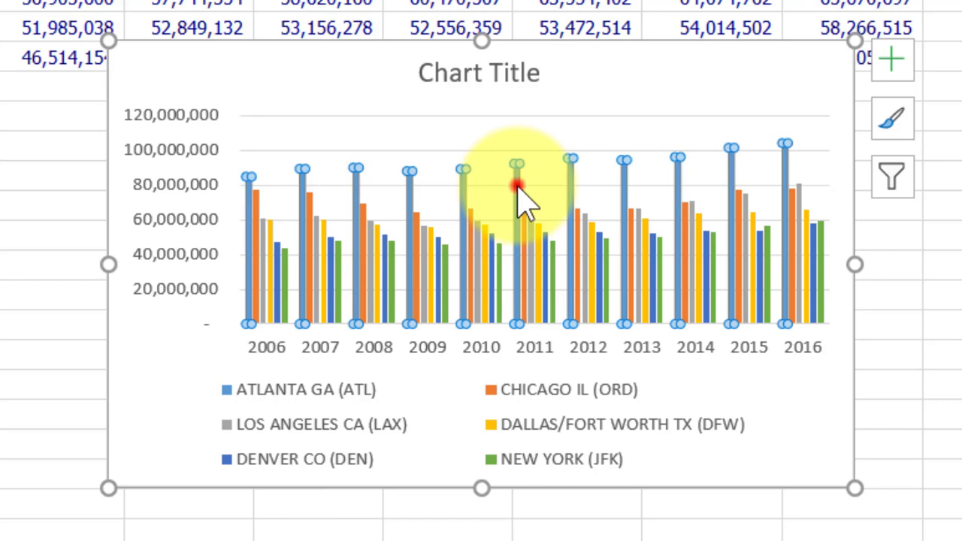
{"action": "left_click", "coordinate": [519, 188]}
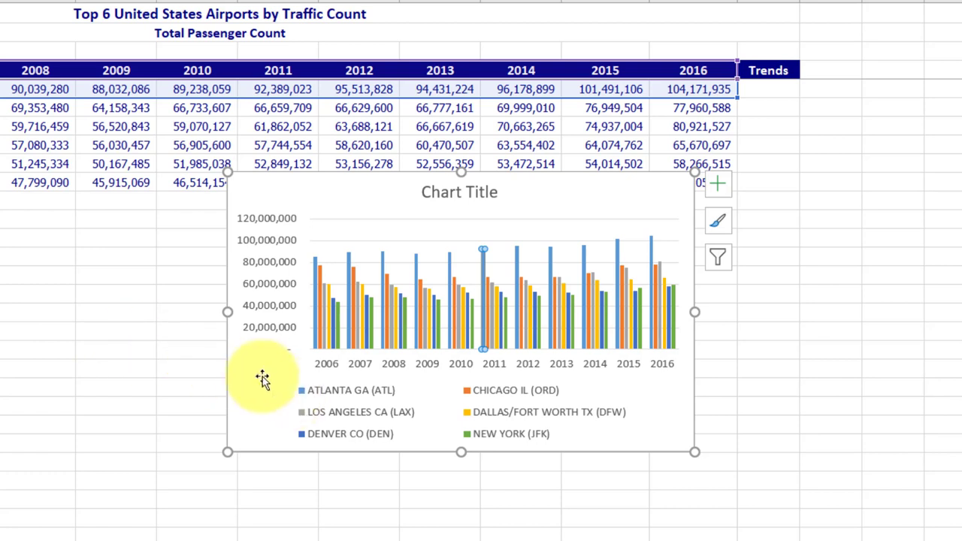
{"action": "left_click", "coordinate": [242, 406]}
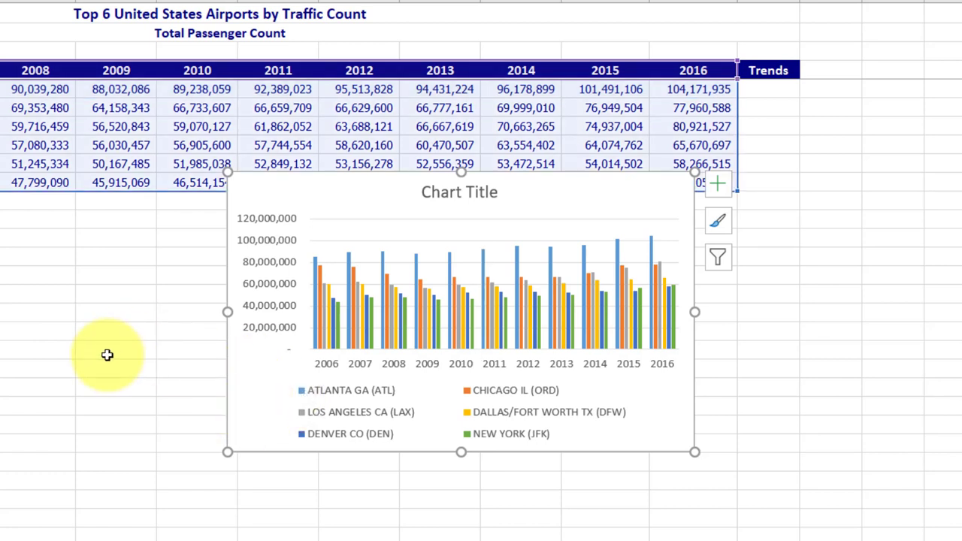
Step: Compare selecting the whole chart area with selecting only the chart title, deselecting the chart each time
{"action": "left_click", "coordinate": [47, 316]}
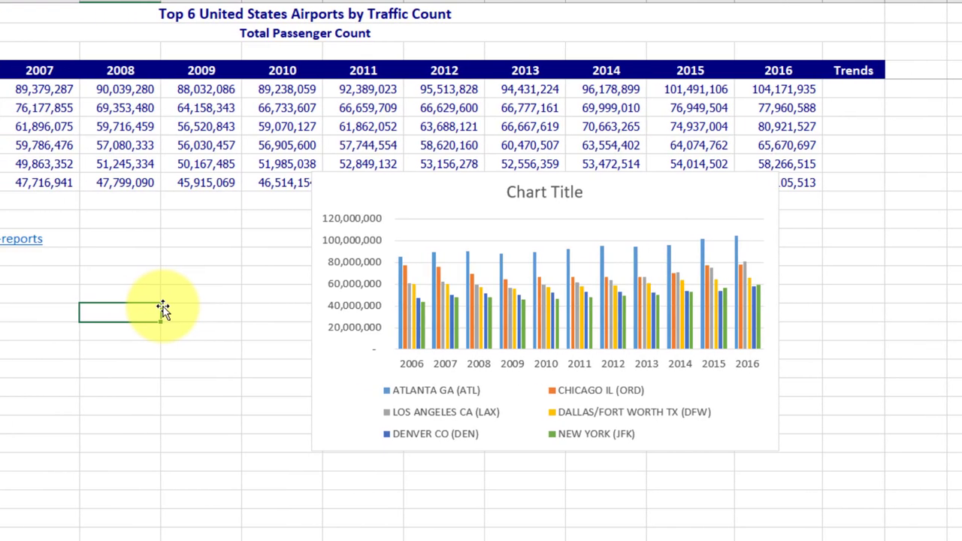
{"action": "left_click", "coordinate": [439, 201]}
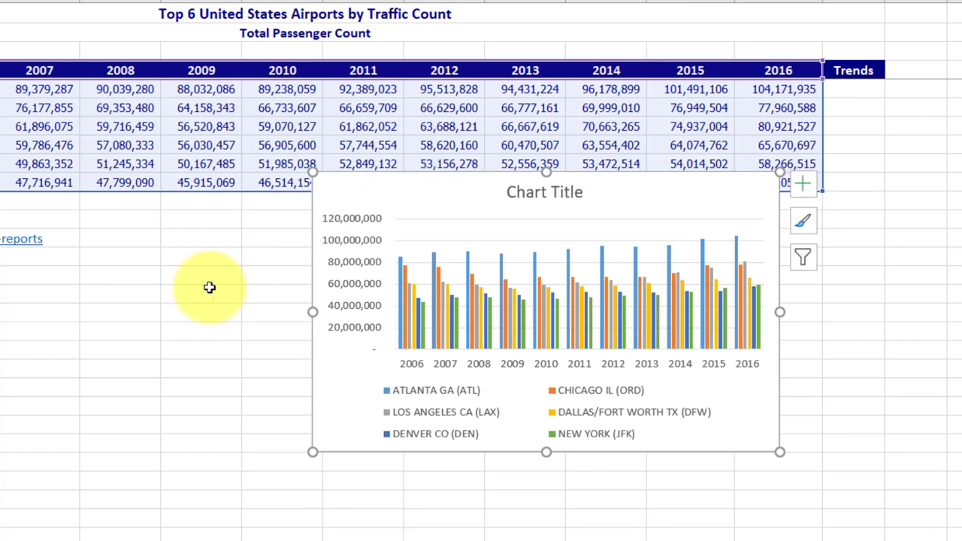
{"action": "left_click", "coordinate": [154, 289]}
{"action": "left_click_drag", "start_coordinate": [146, 292], "coordinate": [145, 292]}
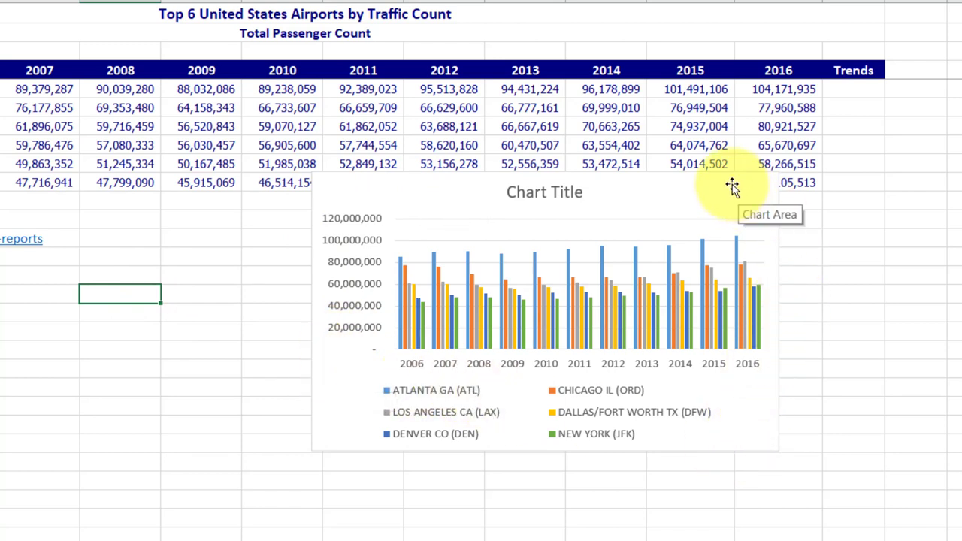
{"action": "left_click", "coordinate": [531, 194]}
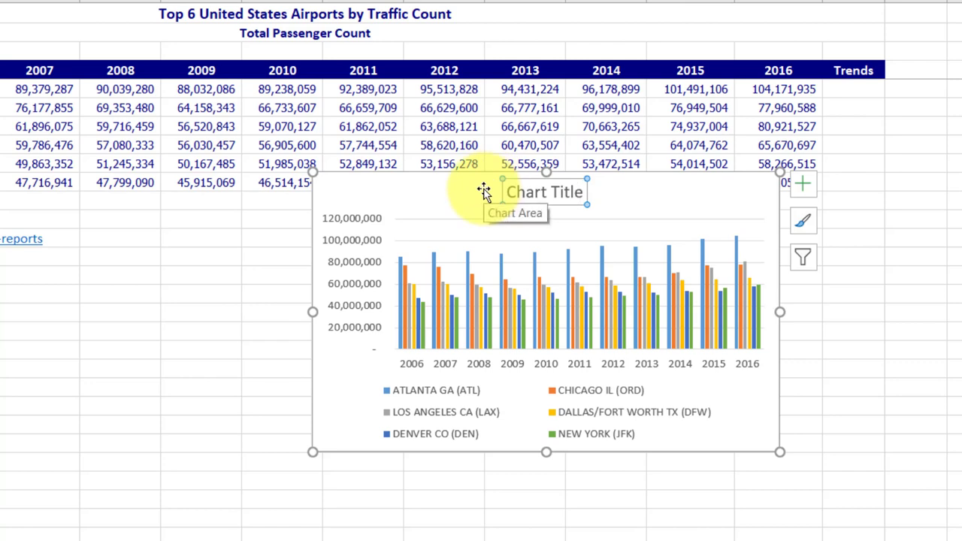
{"action": "left_click", "coordinate": [175, 289]}
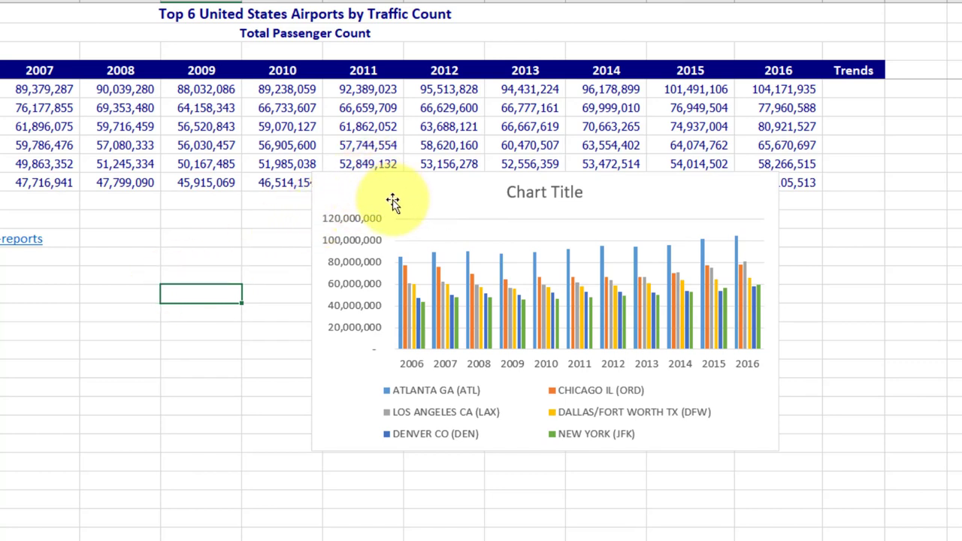
Step: Cut the whole clustered column chart, paste it in cell A15 of the Passenger sheet, and save the workbook
{"action": "left_click", "coordinate": [327, 390]}
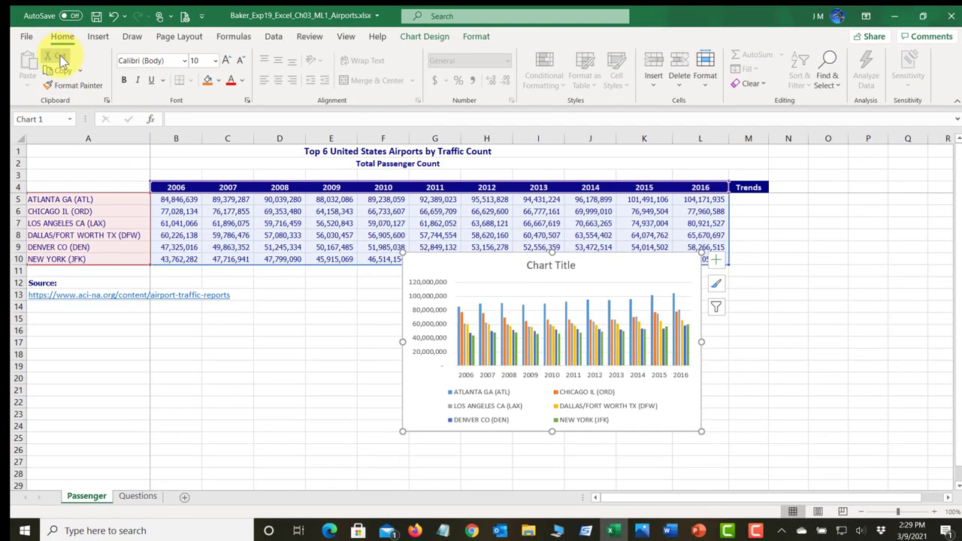
{"action": "left_click", "coordinate": [60, 60]}
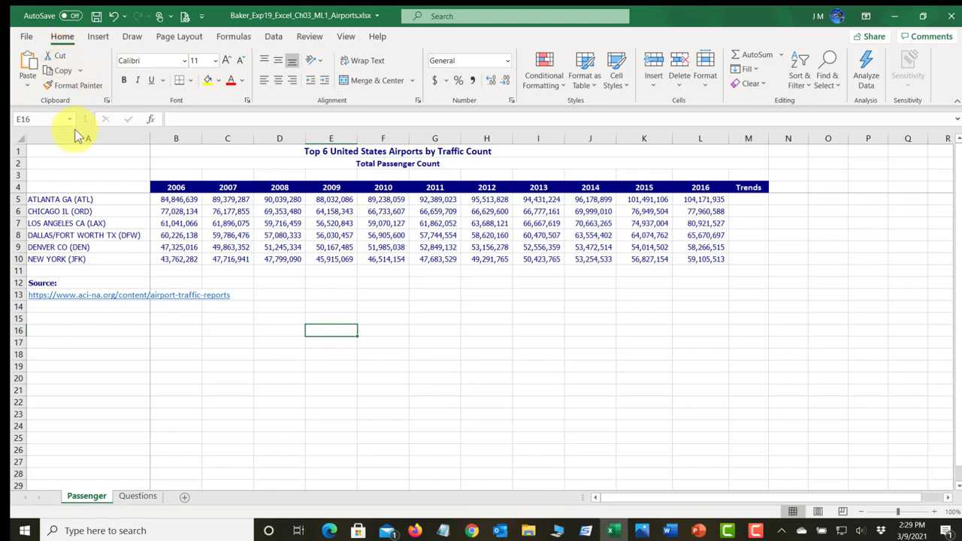
{"action": "left_click", "coordinate": [77, 320]}
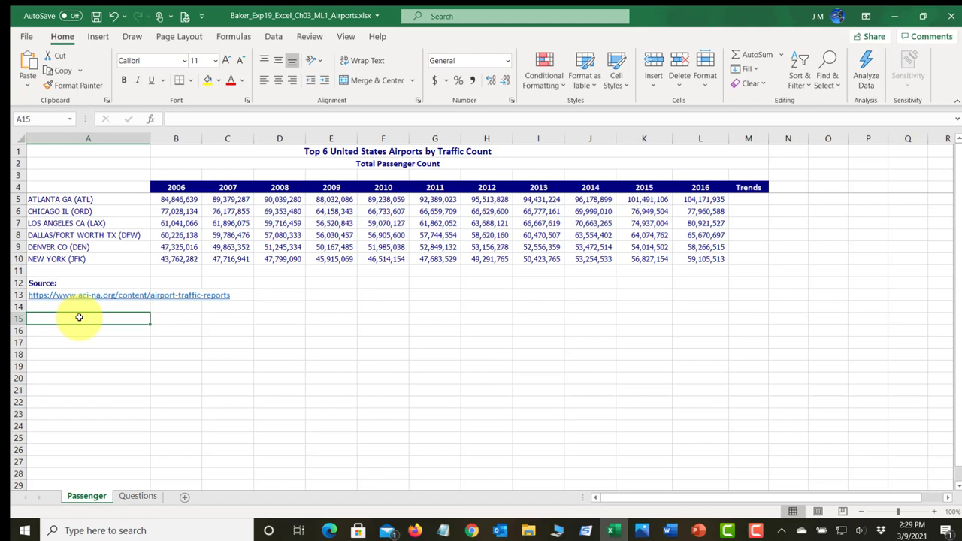
{"action": "left_click", "coordinate": [28, 67]}
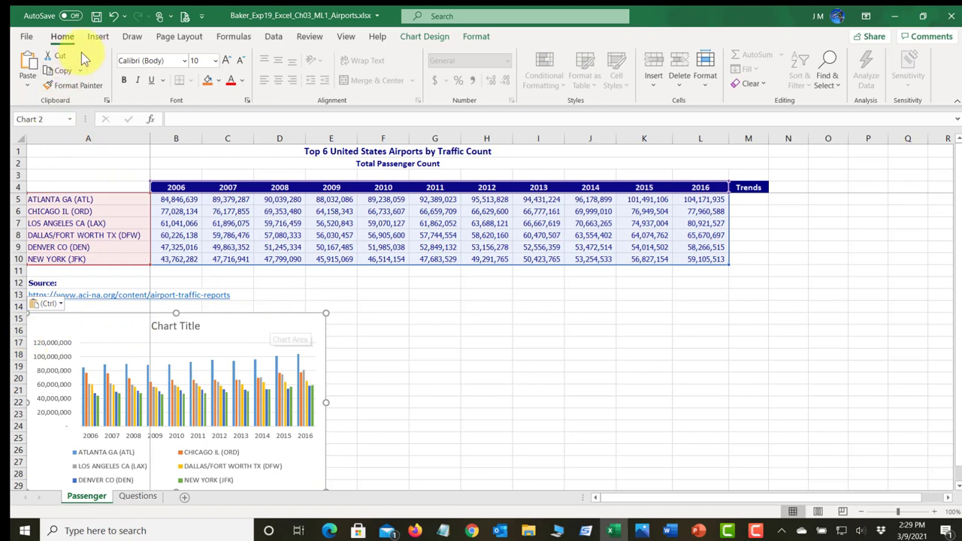
{"action": "left_click", "coordinate": [97, 16]}
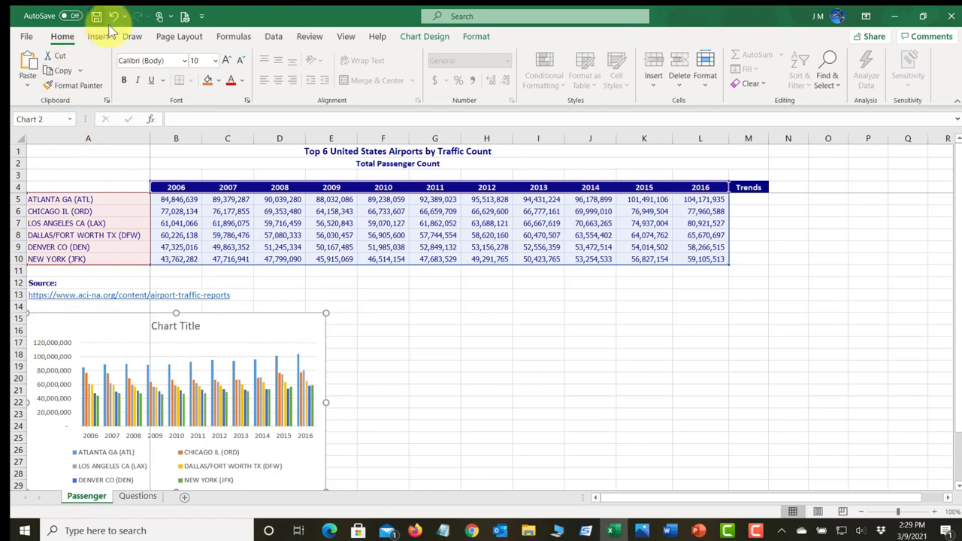
Step: Switch to the Word instructions document and zoom to 200% to examine steps 2 and 3
{"action": "left_click", "coordinate": [670, 531]}
{"action": "scroll", "coordinate": [570, 283], "scroll_direction": "up", "scroll_amount": 5}
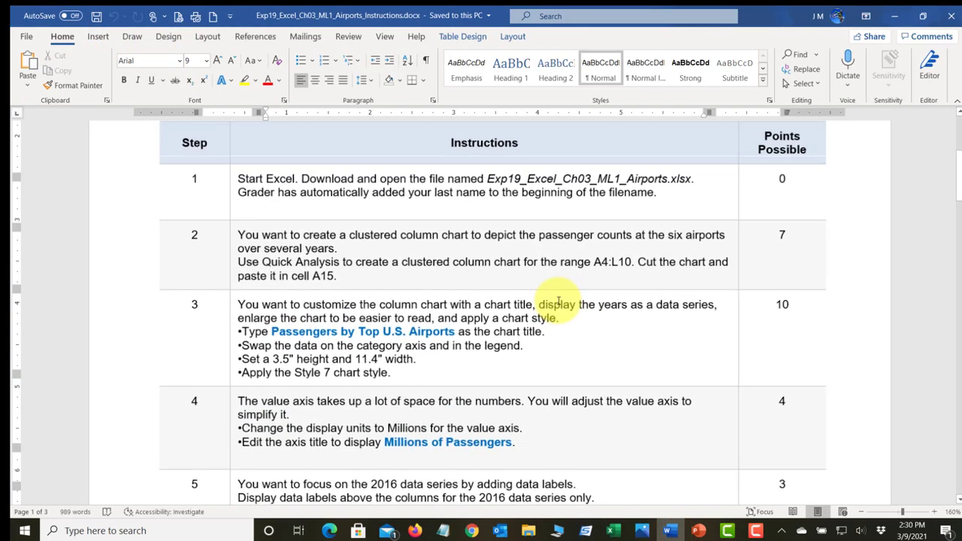
{"action": "scroll", "coordinate": [560, 310], "scroll_direction": "up", "scroll_amount": 1}
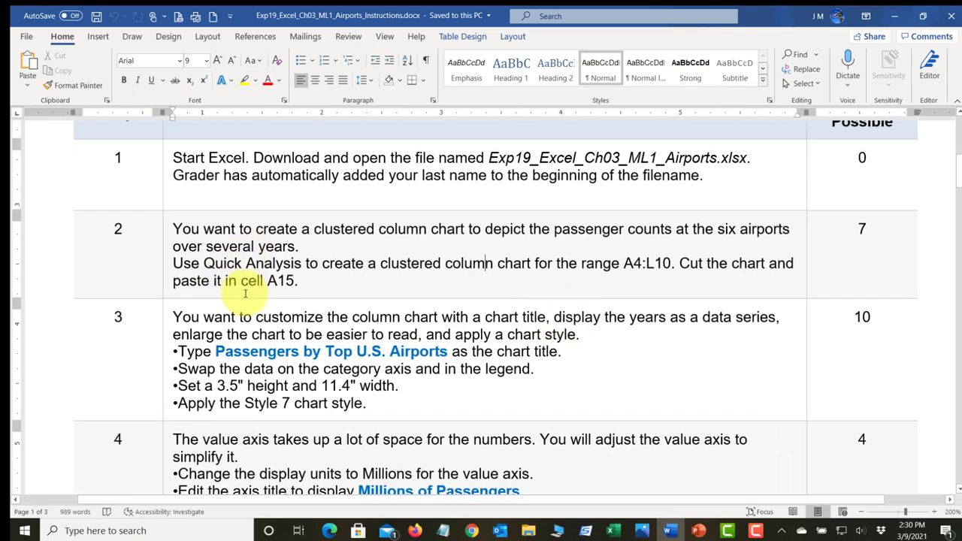
Step: Review step 3 of the instructions, return to the Excel workbook, and change the chart title to "Passengers by Top U.S. Airports"
{"action": "scroll", "coordinate": [225, 289], "scroll_direction": "down", "scroll_amount": 2}
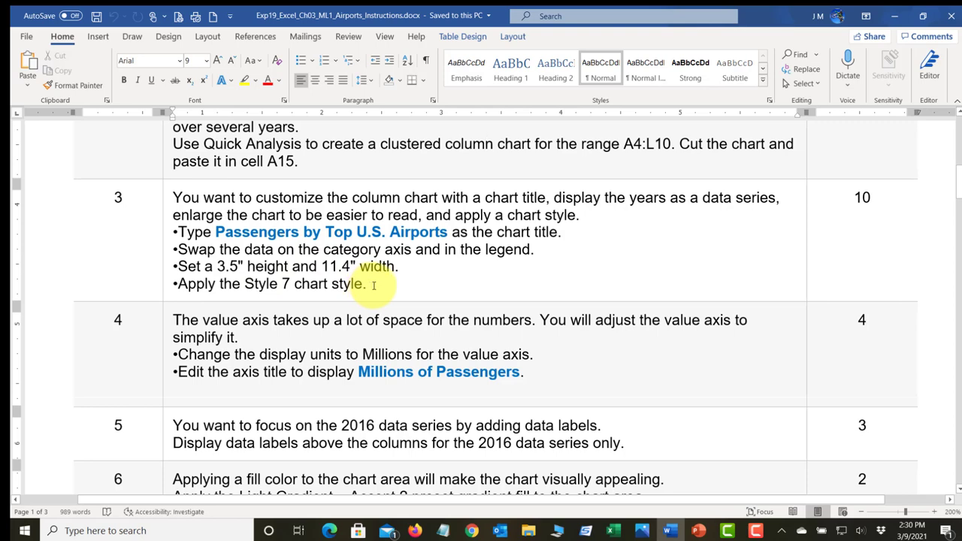
{"action": "left_click", "coordinate": [615, 531]}
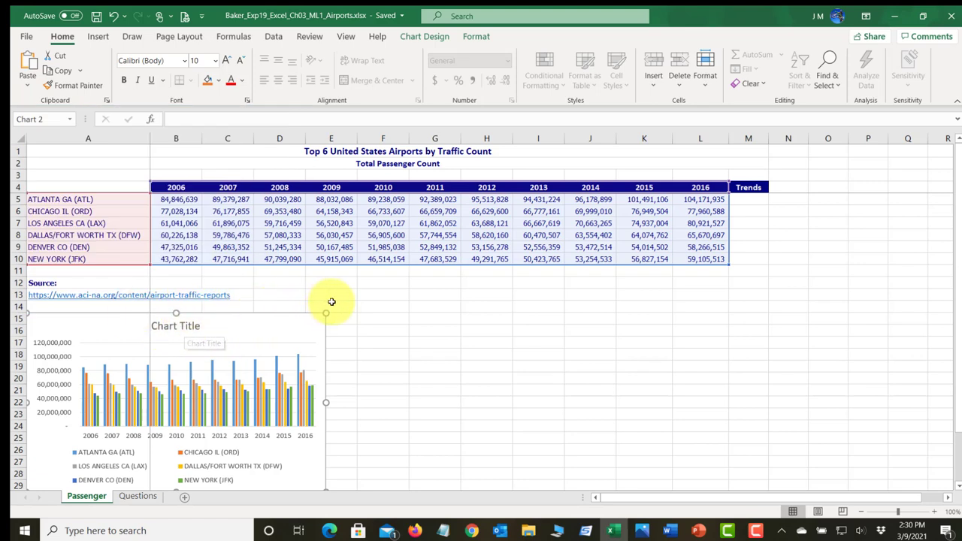
{"action": "left_click", "coordinate": [172, 327]}
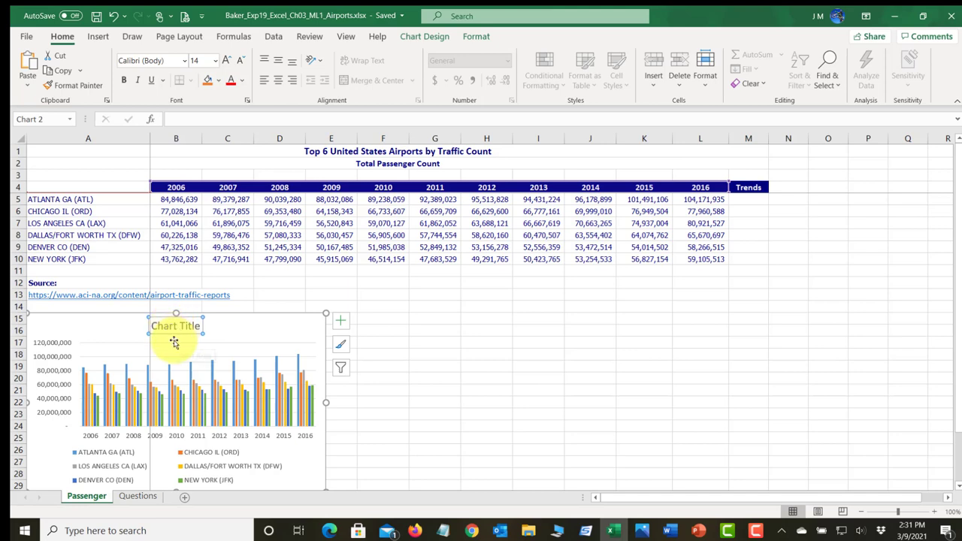
{"action": "scroll", "coordinate": [173, 342], "scroll_direction": "down", "scroll_amount": 1}
{"action": "scroll", "coordinate": [182, 303], "scroll_direction": "down", "scroll_amount": 1}
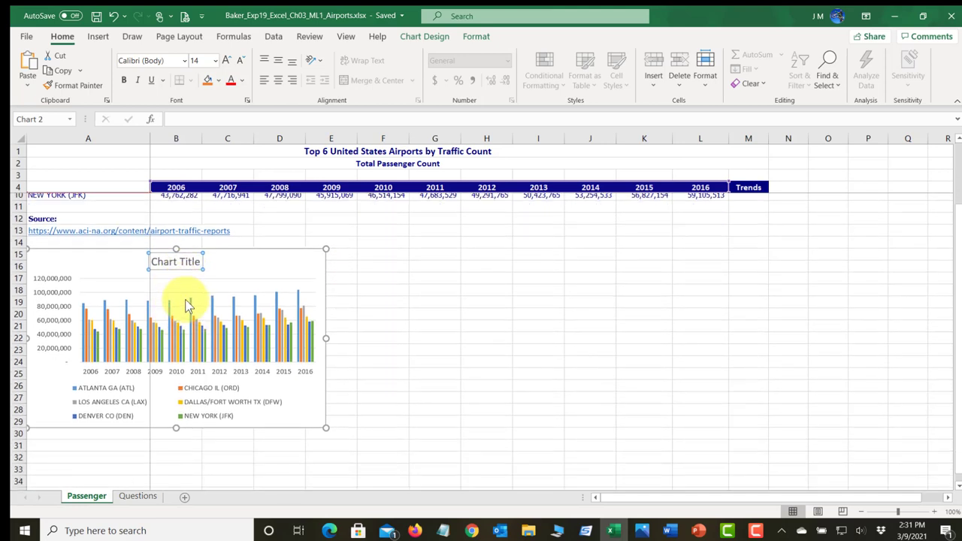
{"action": "scroll", "coordinate": [178, 251], "scroll_direction": "down", "scroll_amount": 1}
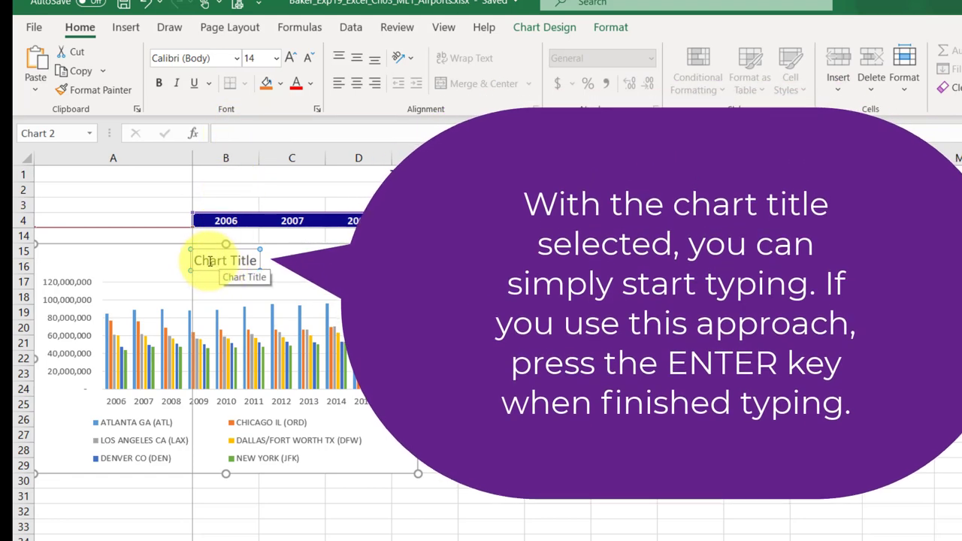
{"action": "double_click", "coordinate": [210, 261]}
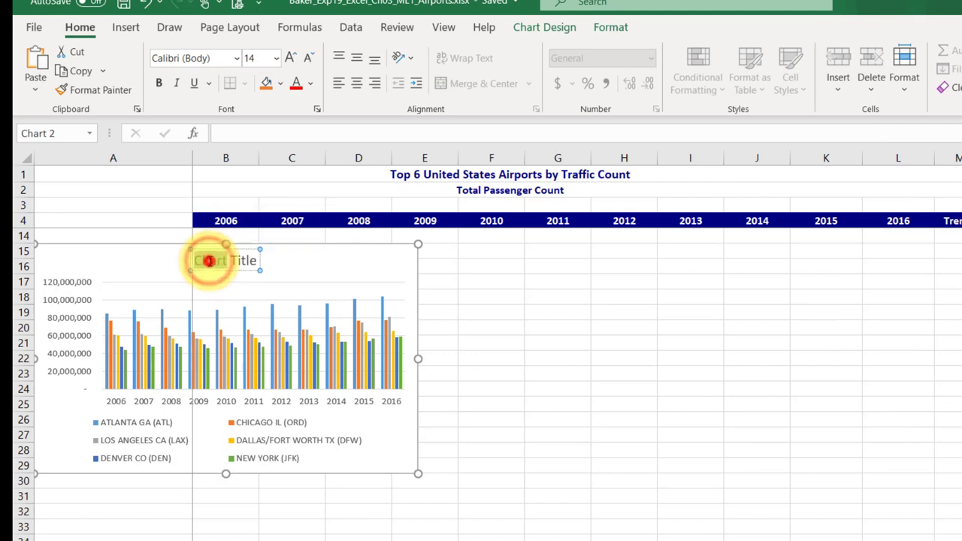
{"action": "triple_click", "coordinate": [210, 261]}
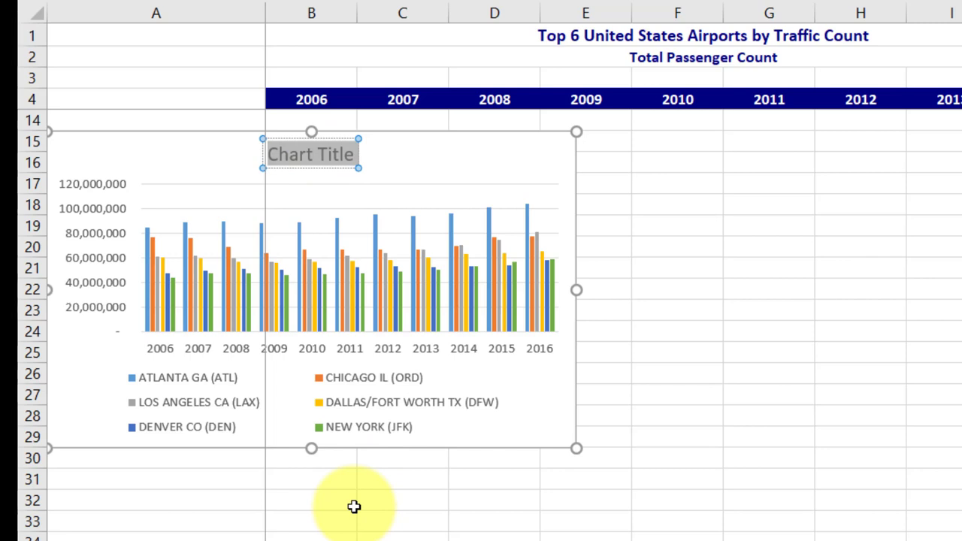
{"action": "type", "text": "Passe"}
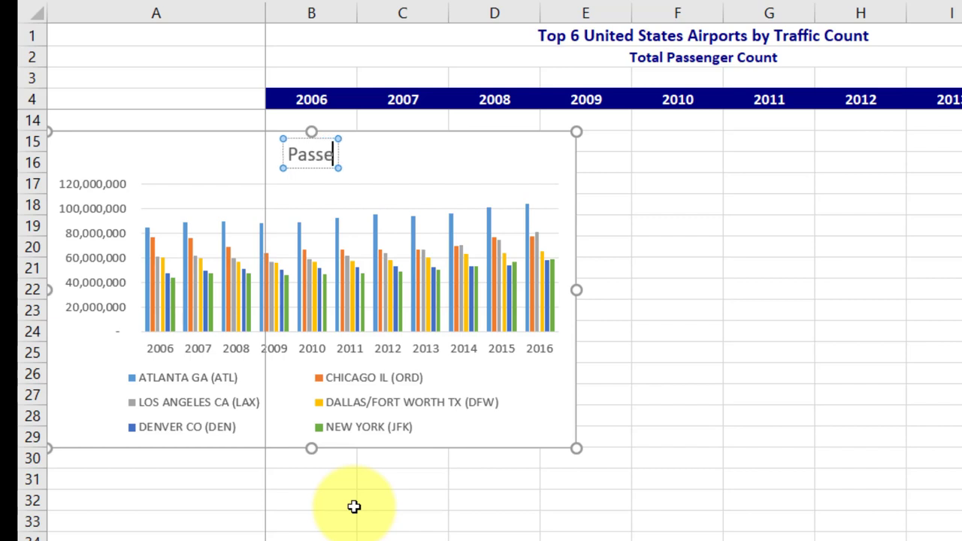
{"action": "type", "text": "ngers by To"}
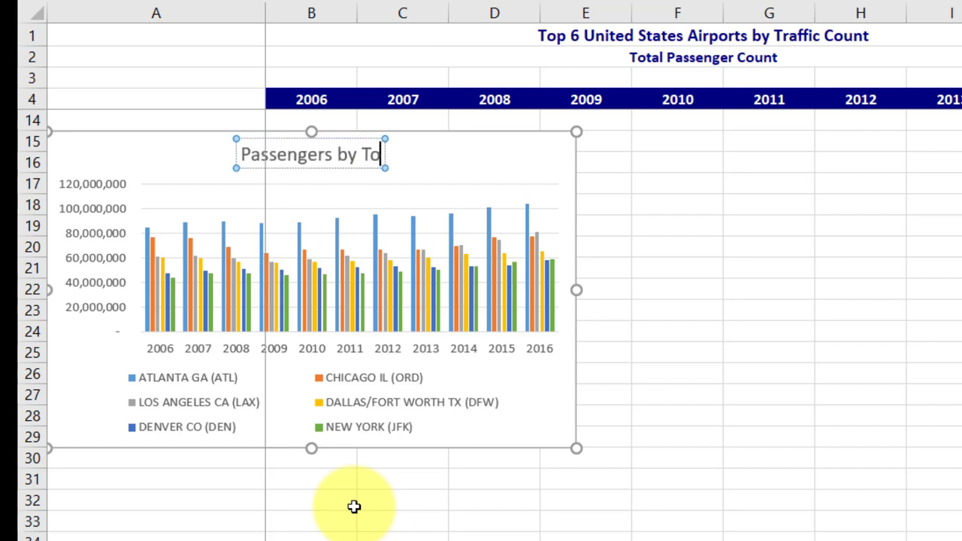
{"action": "type", "text": "p U.s."}
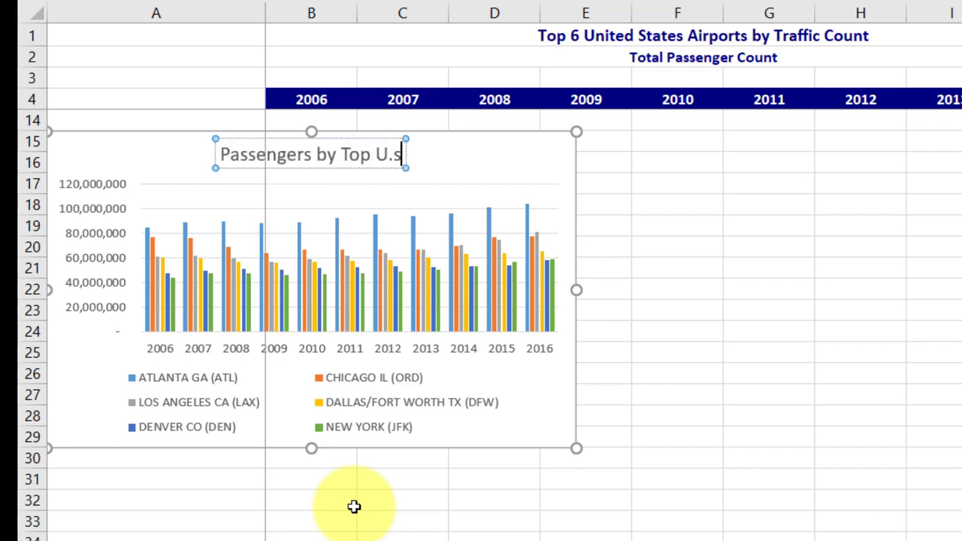
{"action": "key", "text": "BackSpace"}
{"action": "key", "text": "BackSpace"}
{"action": "type", "text": "S."}
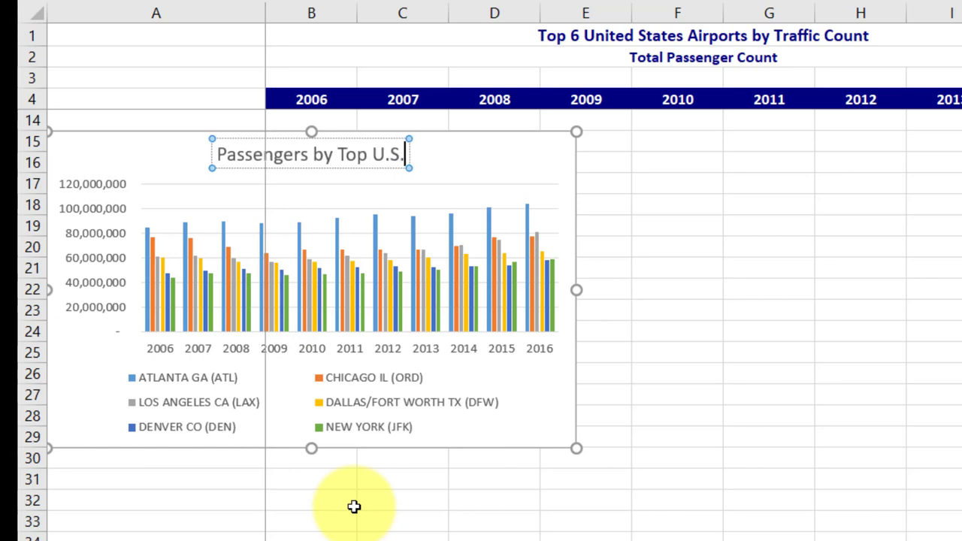
{"action": "type", "text": " Airports"}
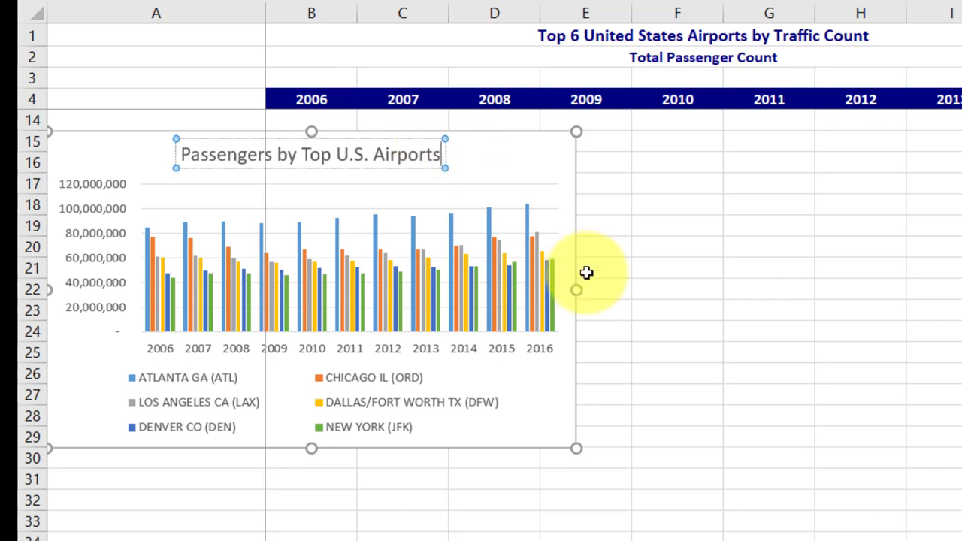
{"action": "left_click", "coordinate": [848, 254]}
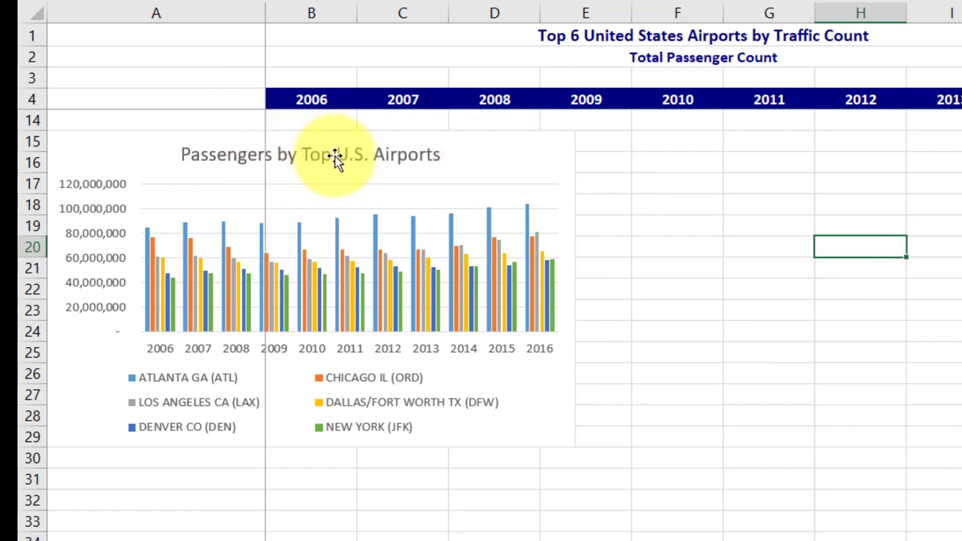
Step: Swap the column chart's rows and columns so the airports are on the category axis and the years in the legend
{"action": "left_click", "coordinate": [503, 155]}
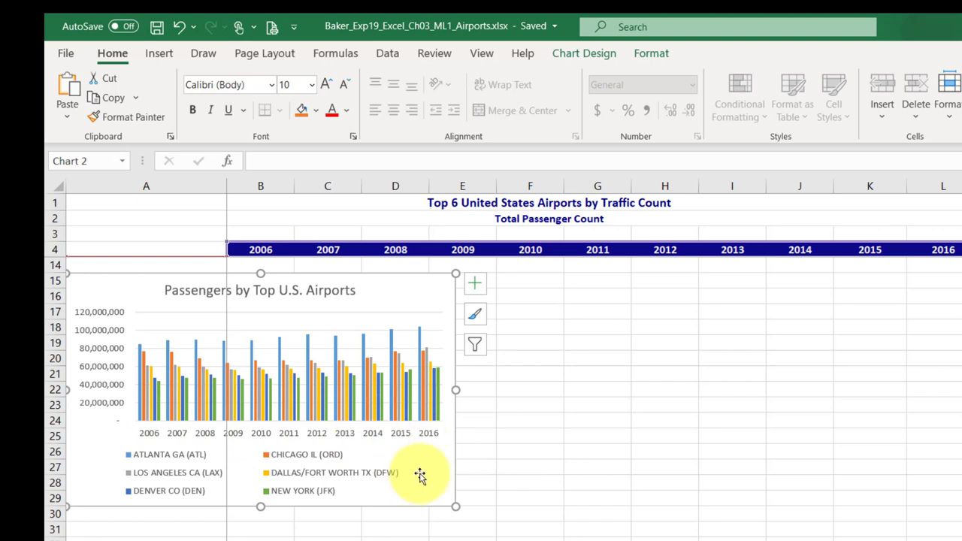
{"action": "left_click", "coordinate": [600, 57]}
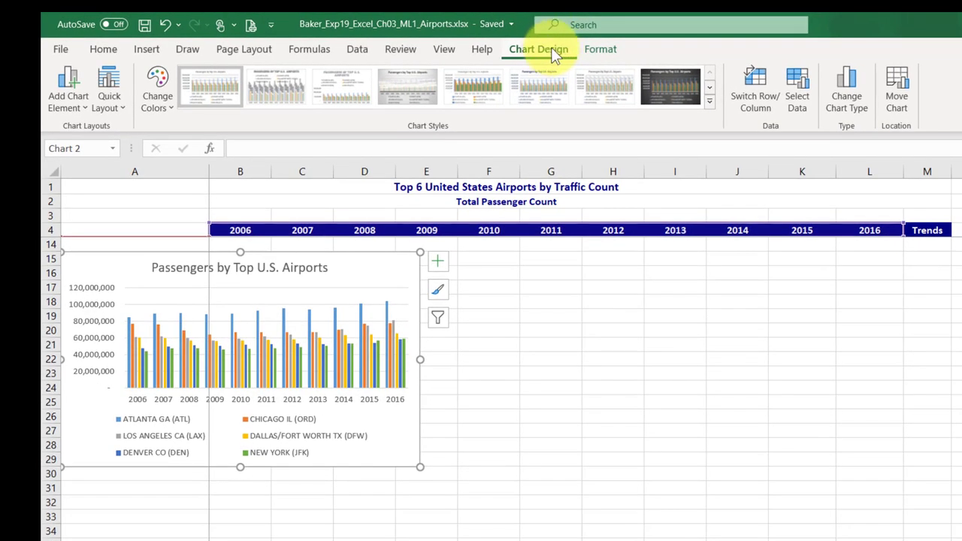
{"action": "left_click", "coordinate": [755, 100]}
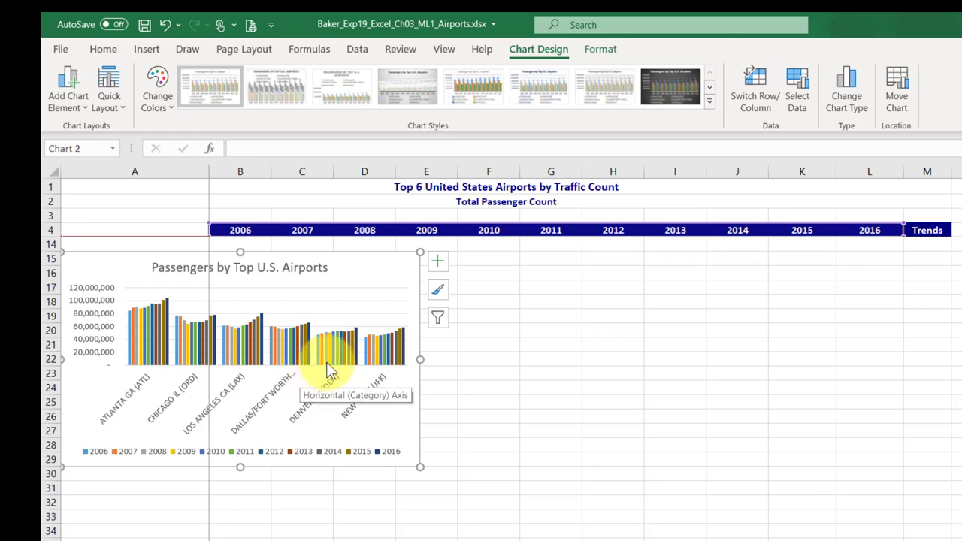
Step: Set the chart's height to 3.5" and its width to 11.4", and save the workbook
{"action": "left_click", "coordinate": [608, 51]}
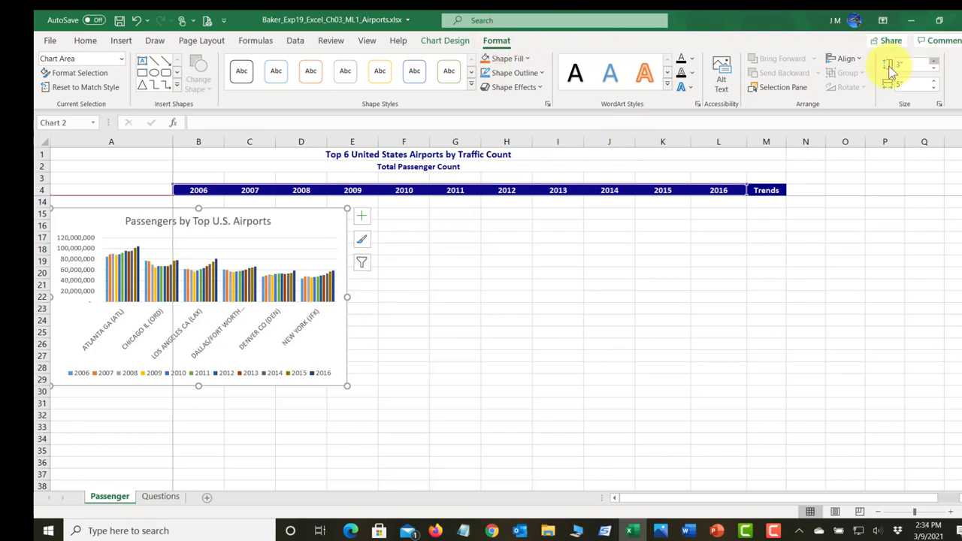
{"action": "left_click", "coordinate": [912, 66]}
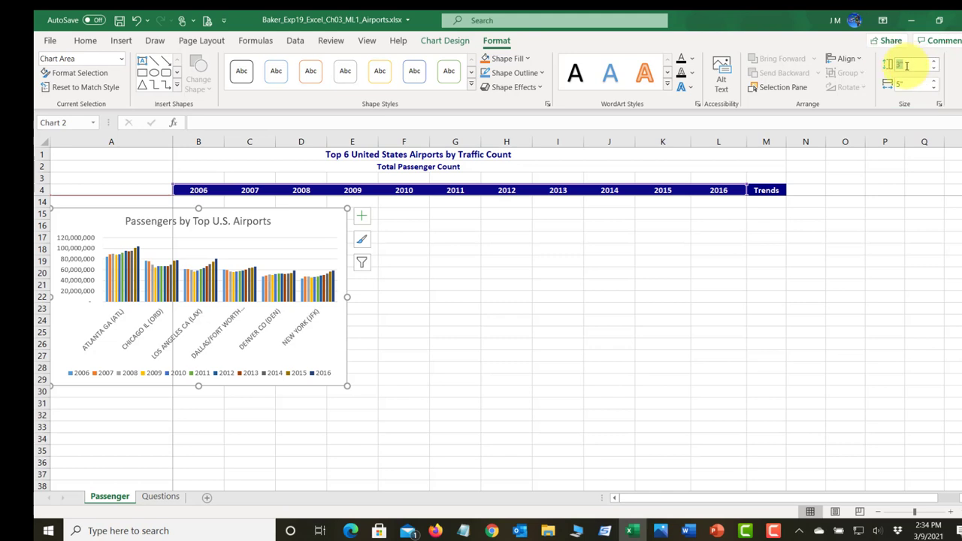
{"action": "type", "text": "3"}
{"action": "key", "text": "Return"}
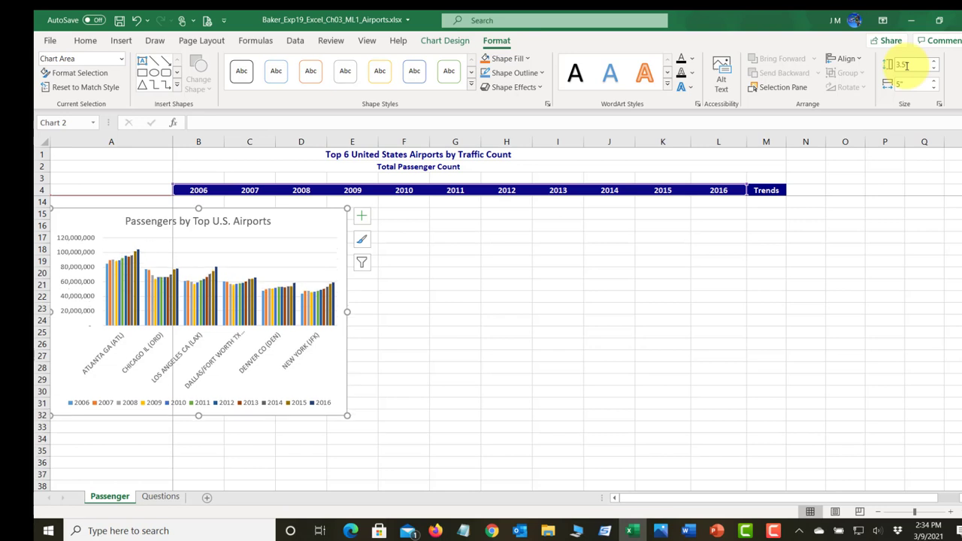
{"action": "left_click", "coordinate": [905, 80]}
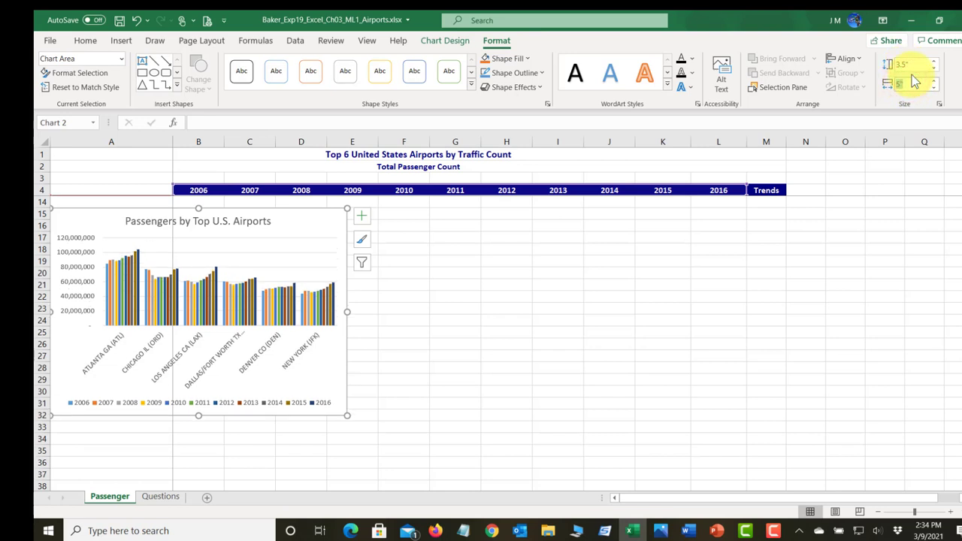
{"action": "type", "text": "11.4"}
{"action": "key", "text": "Return"}
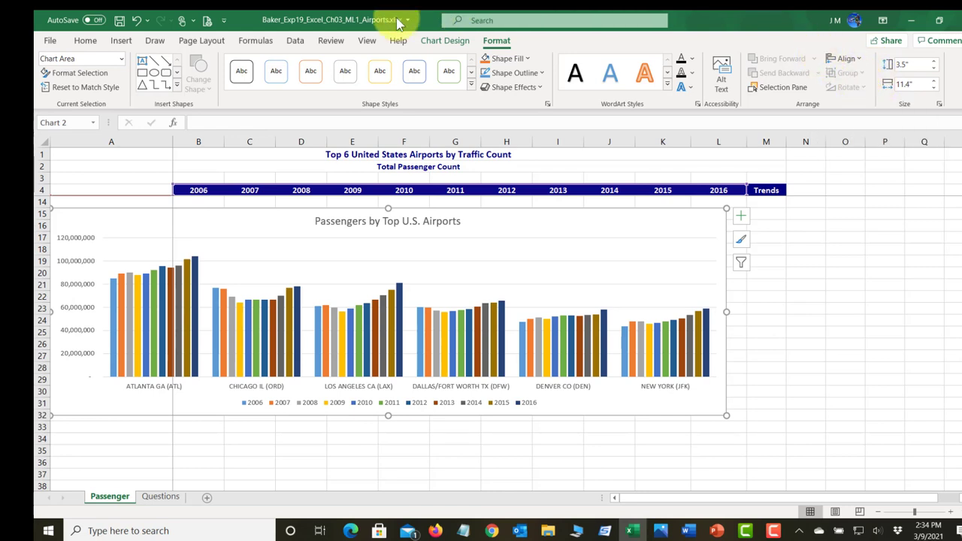
{"action": "left_click", "coordinate": [119, 22]}
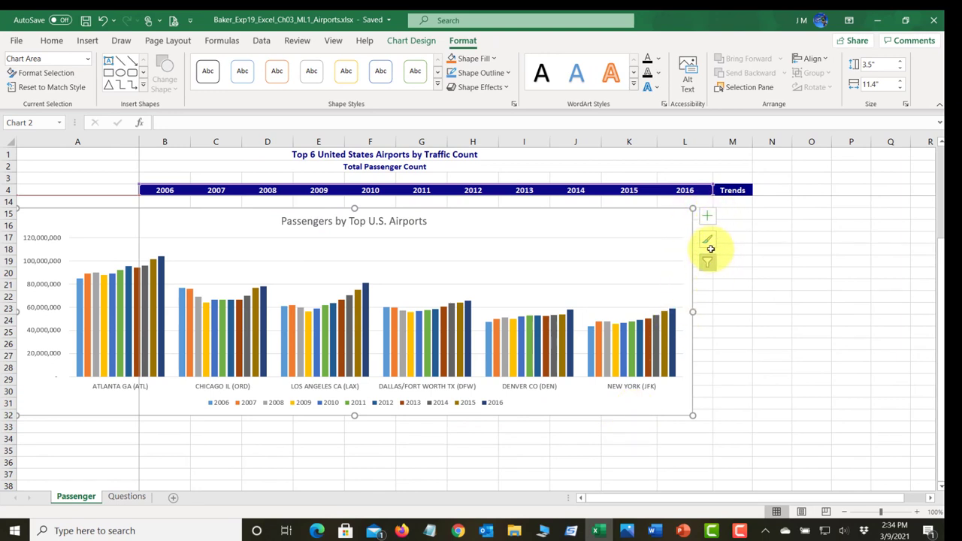
Step: Apply the Style 7 chart style to the column chart and close the style gallery
{"action": "left_click", "coordinate": [708, 241]}
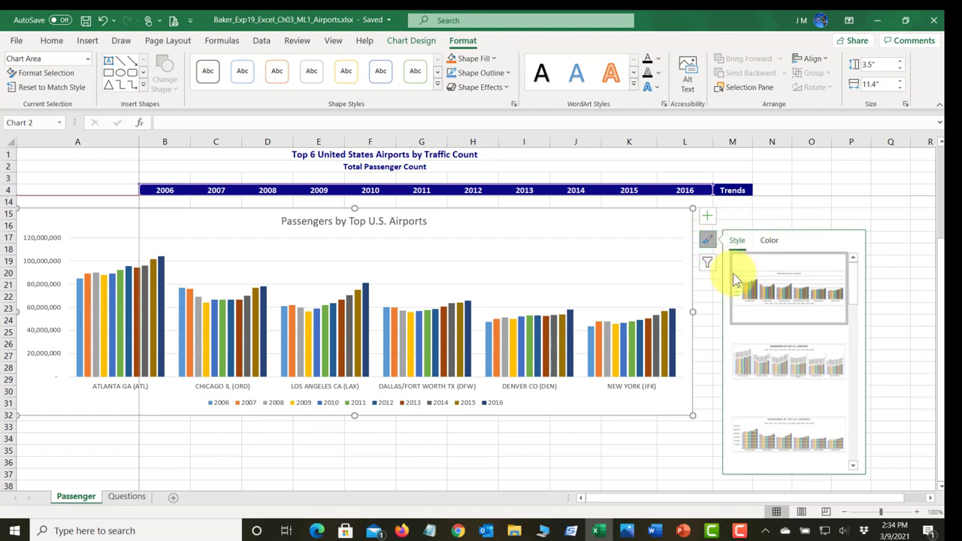
{"action": "left_click_drag", "start_coordinate": [855, 283], "coordinate": [854, 359]}
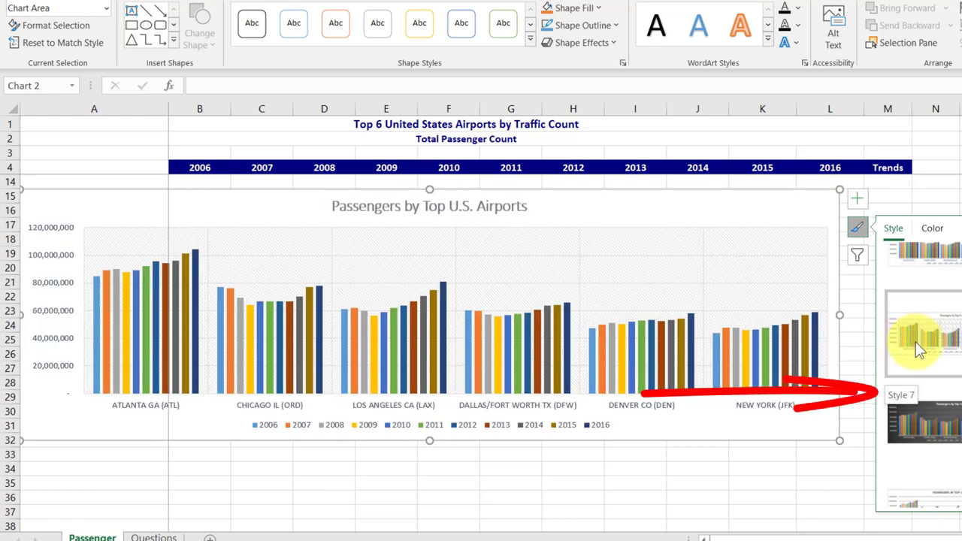
{"action": "left_click", "coordinate": [915, 343]}
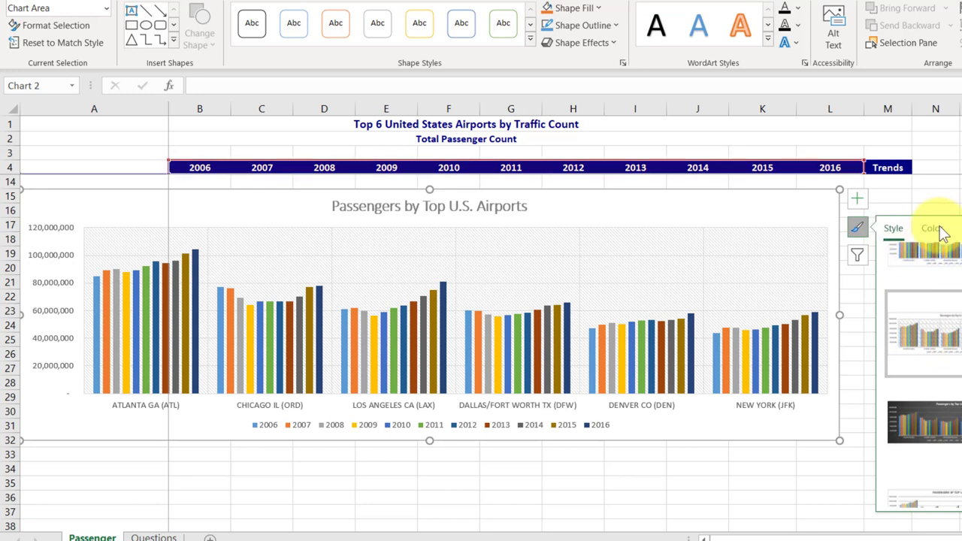
{"action": "left_click", "coordinate": [858, 232]}
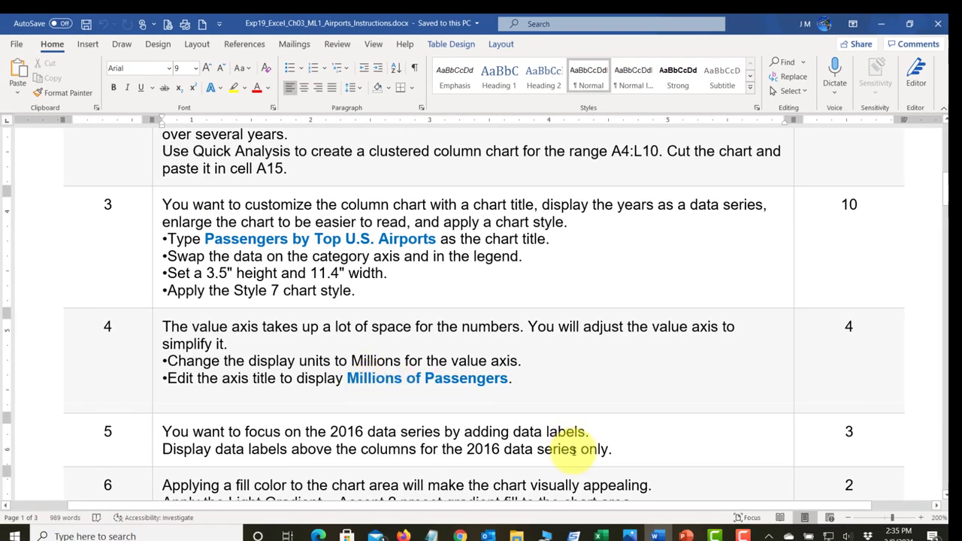
Step: Return to the Excel workbook and change the display units of the chart's vertical value axis to Millions
{"action": "left_click", "coordinate": [601, 536]}
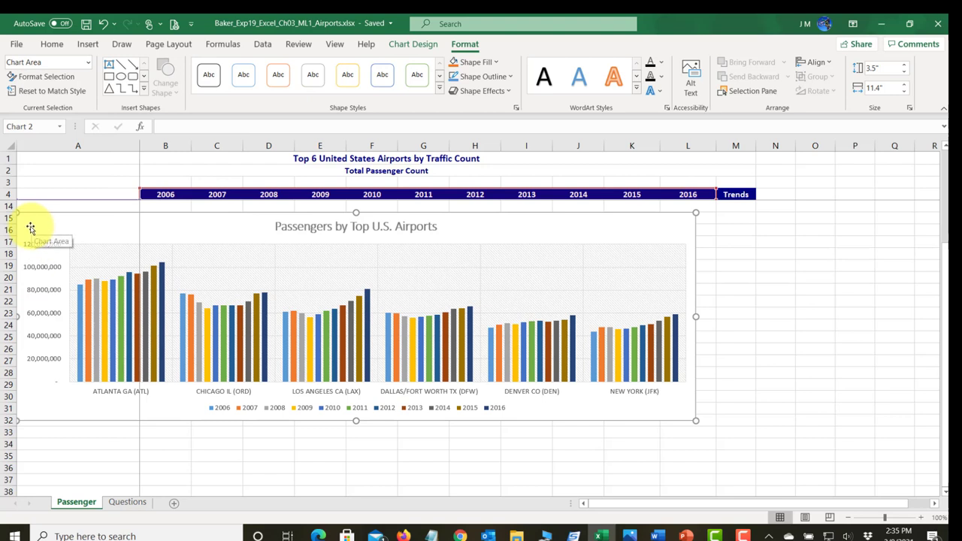
{"action": "left_click", "coordinate": [51, 296]}
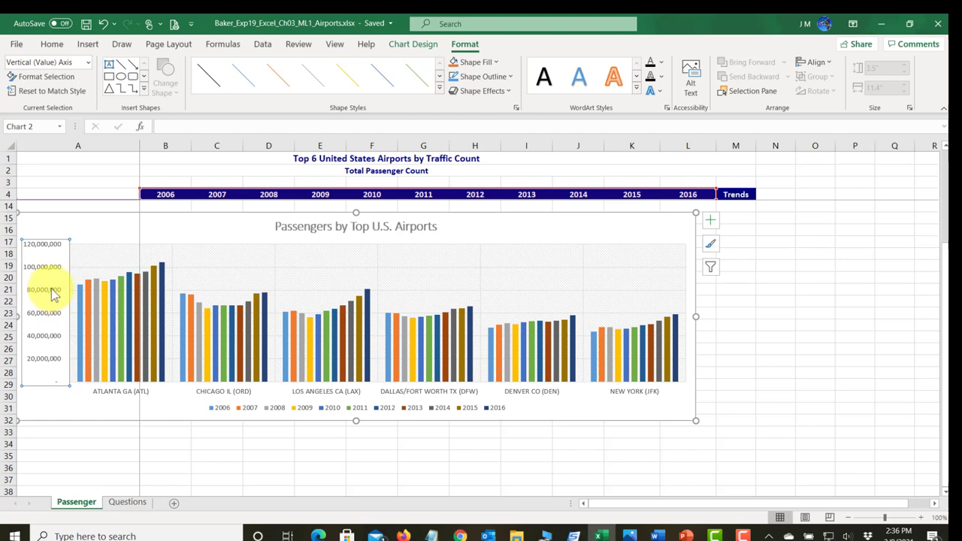
{"action": "right_click", "coordinate": [60, 295]}
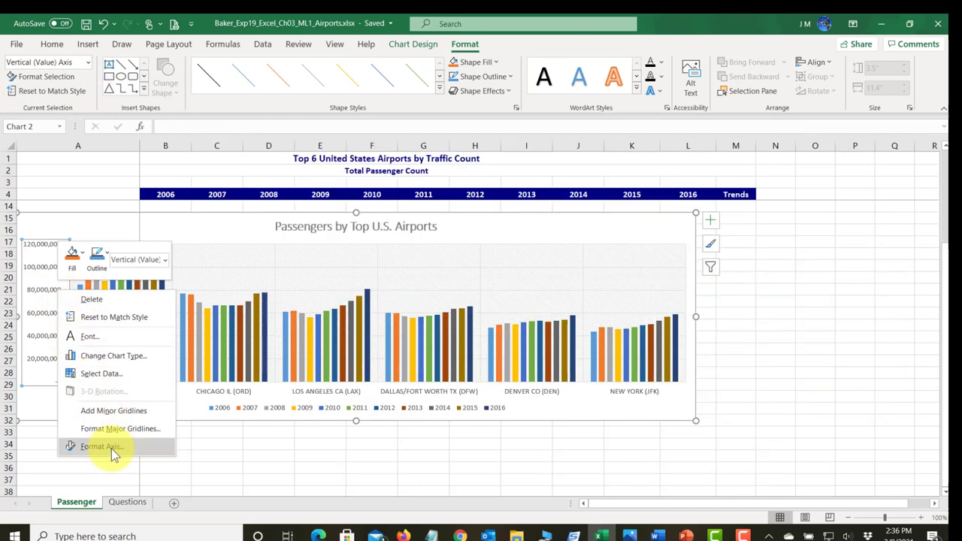
{"action": "left_click", "coordinate": [111, 451]}
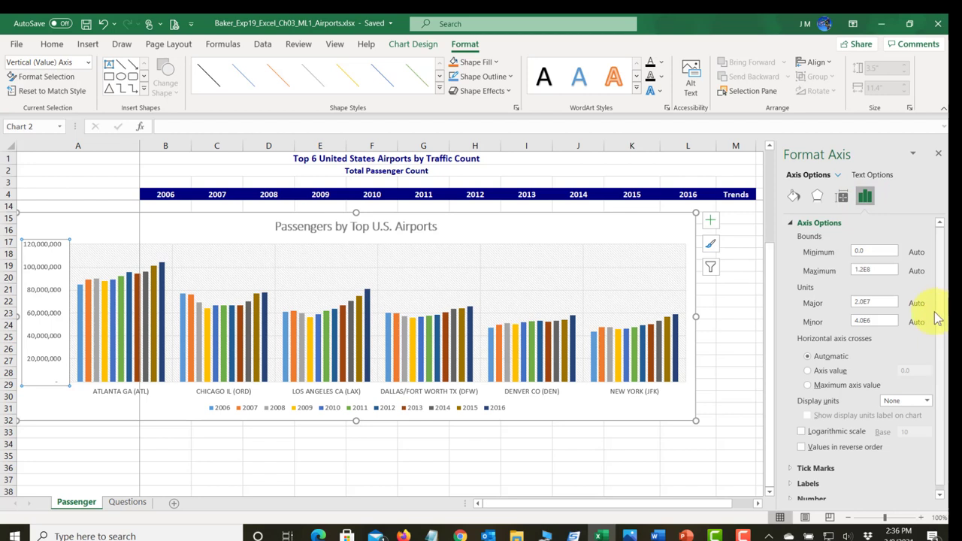
{"action": "scroll", "coordinate": [933, 316], "scroll_direction": "down", "scroll_amount": 1}
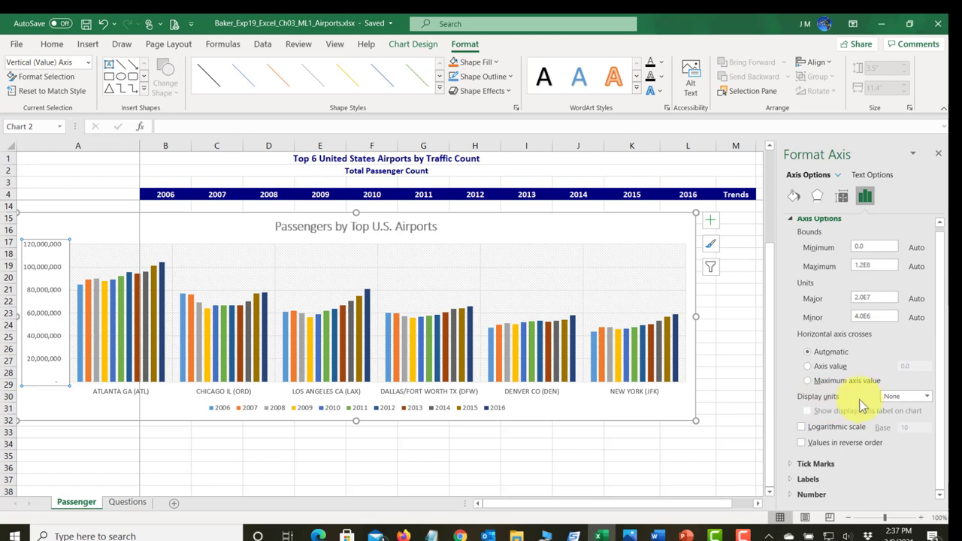
{"action": "left_click", "coordinate": [929, 399]}
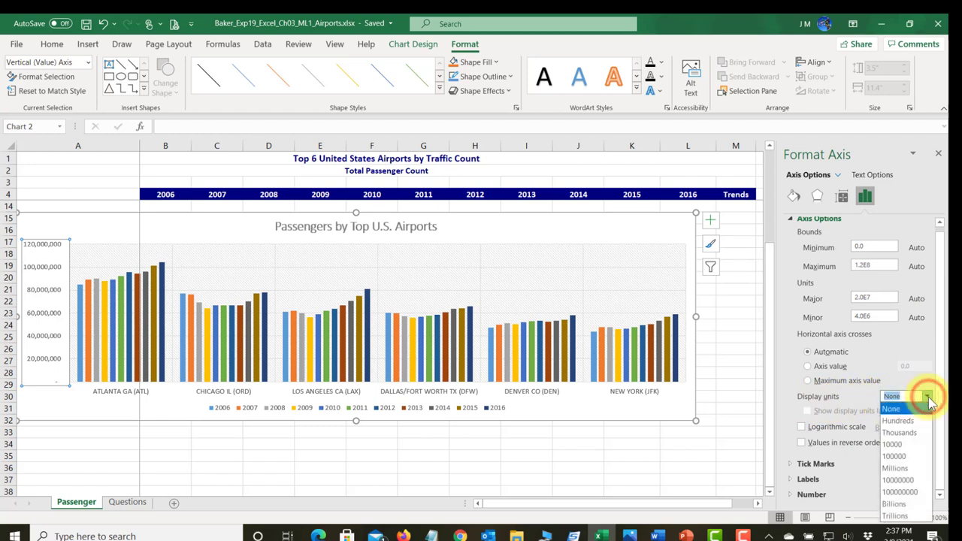
{"action": "left_click", "coordinate": [908, 469]}
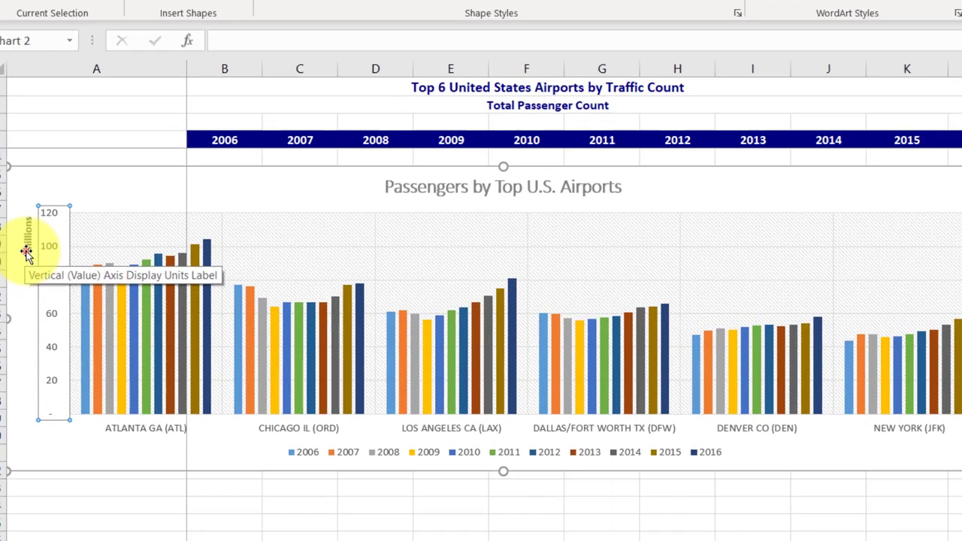
Step: Change the value axis display units label to "Millions of Passengers" and save the workbook
{"action": "left_click", "coordinate": [29, 272]}
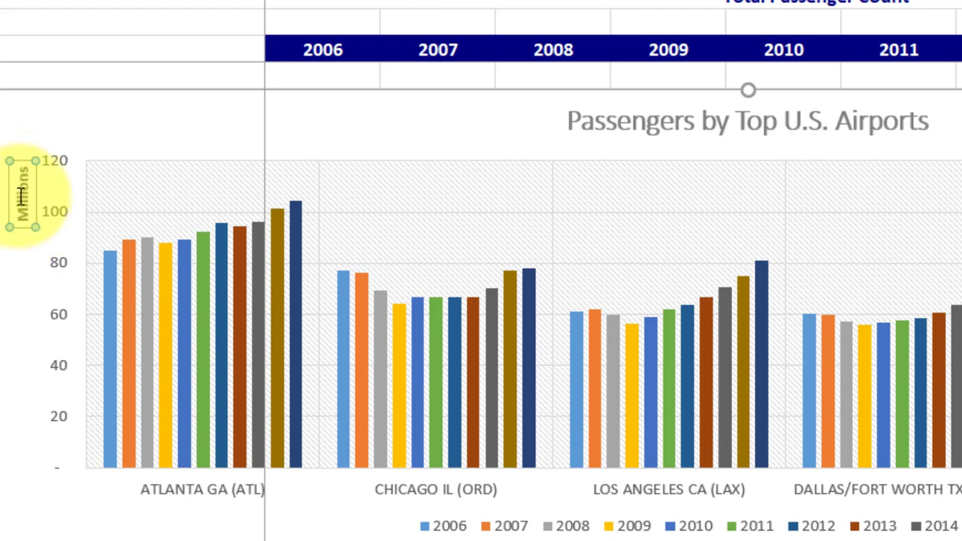
{"action": "left_click", "coordinate": [18, 197]}
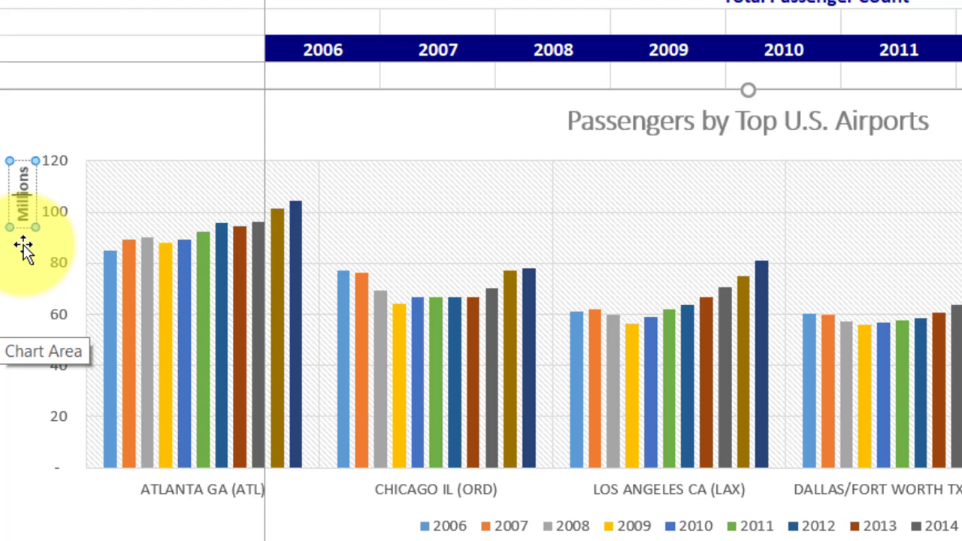
{"action": "double_click", "coordinate": [26, 176]}
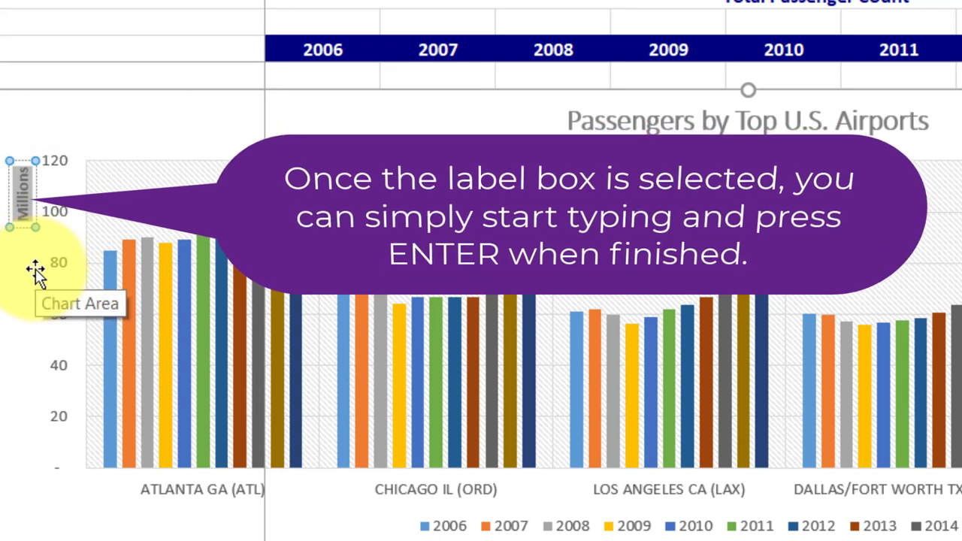
{"action": "type", "text": "Millions"}
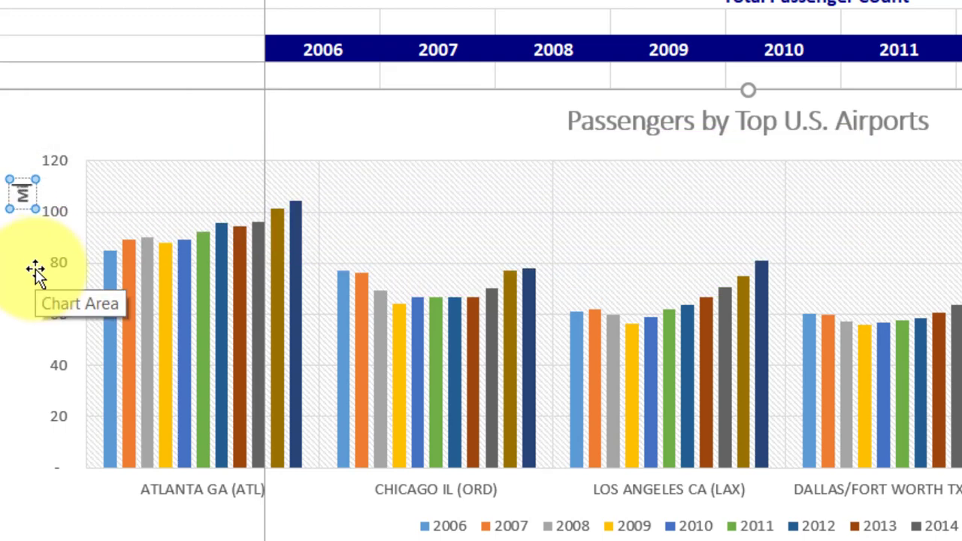
{"action": "type", "text": " of Passenge"}
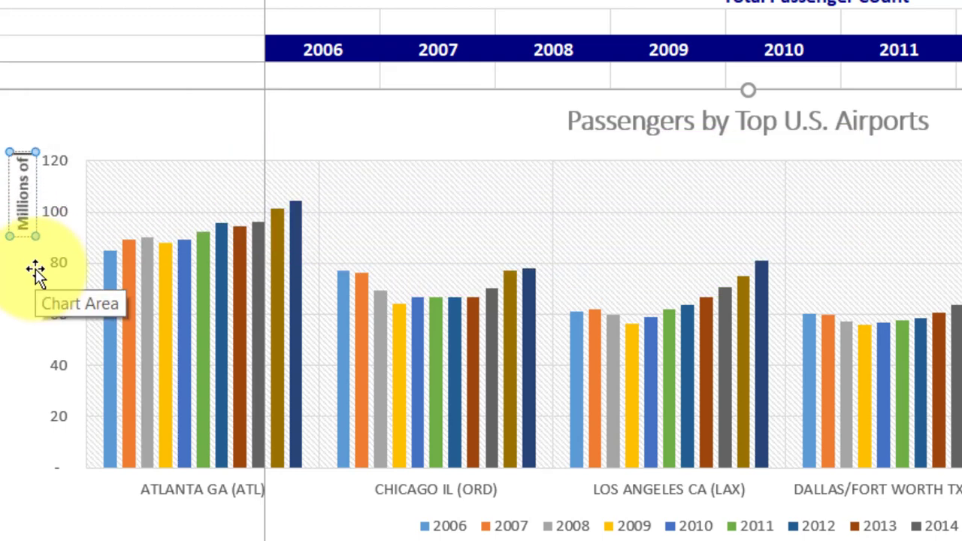
{"action": "type", "text": "rs"}
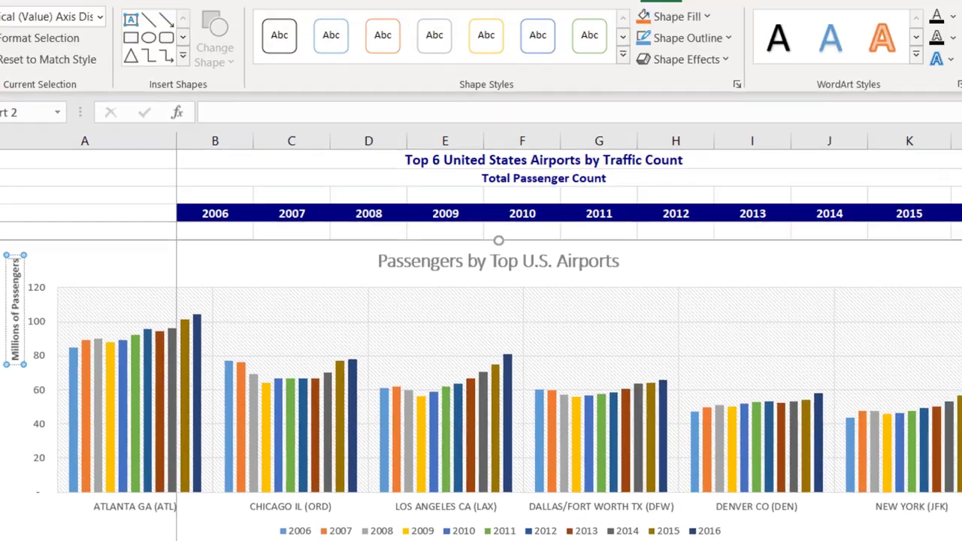
{"action": "key", "text": "ctrl+s"}
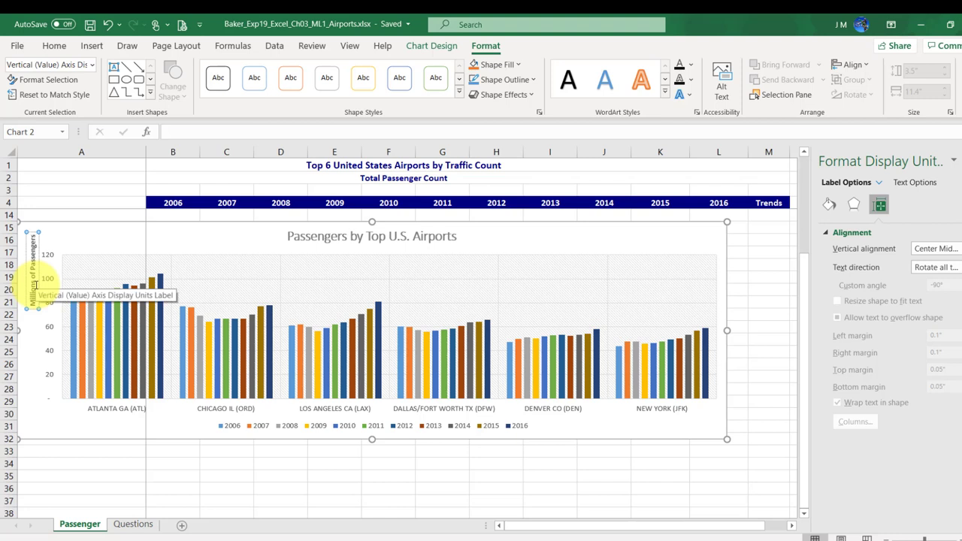
{"action": "left_click", "coordinate": [46, 216]}
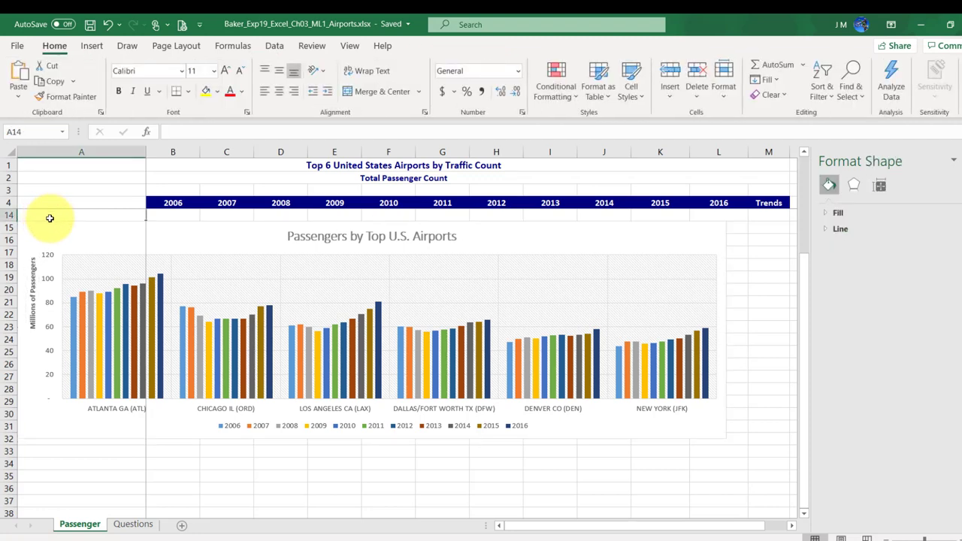
{"action": "left_click", "coordinate": [71, 477]}
{"action": "left_click", "coordinate": [359, 477]}
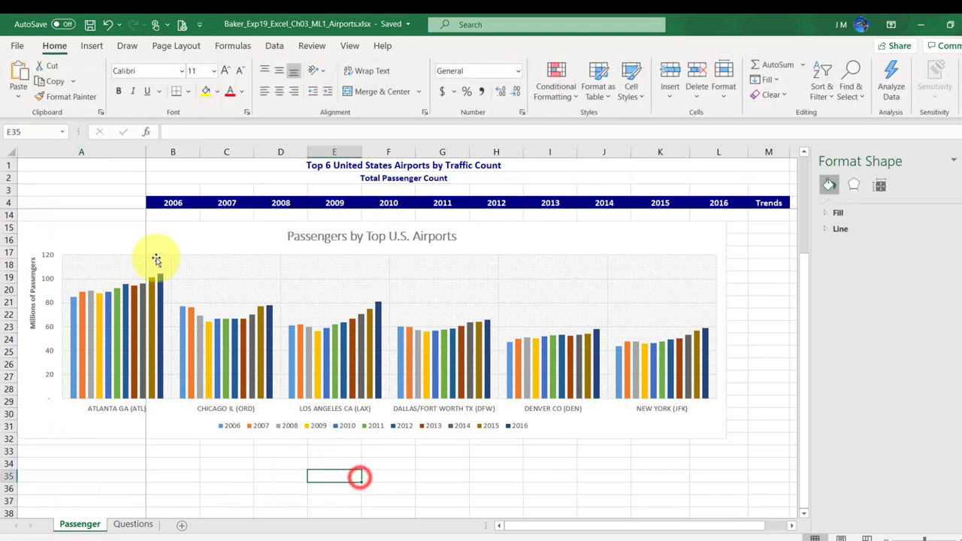
{"action": "left_click", "coordinate": [97, 230]}
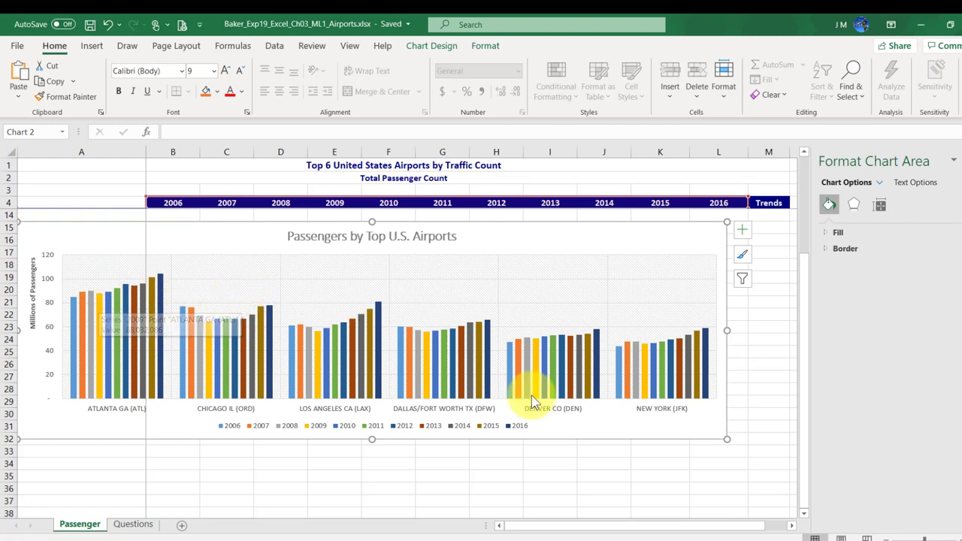
Step: Switch to the Word instructions, read step 5 about data labels for the 2016 series, and return to the Excel workbook
{"action": "left_click", "coordinate": [688, 540]}
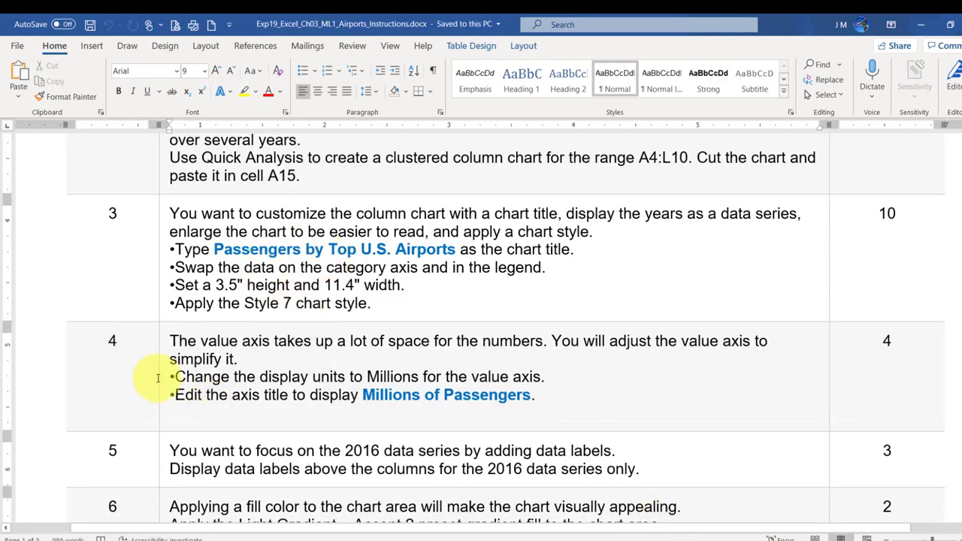
{"action": "scroll", "coordinate": [521, 393], "scroll_direction": "down", "scroll_amount": 5}
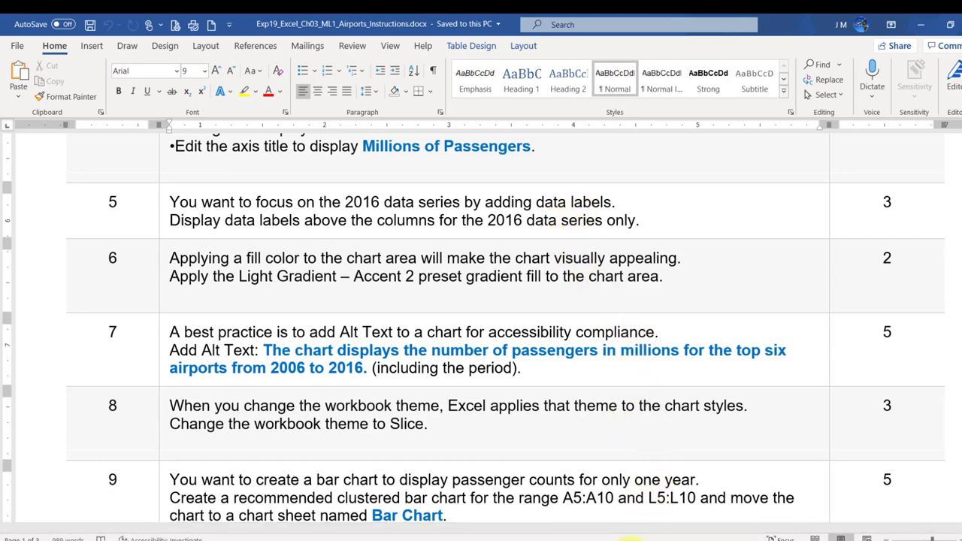
{"action": "left_click", "coordinate": [632, 538]}
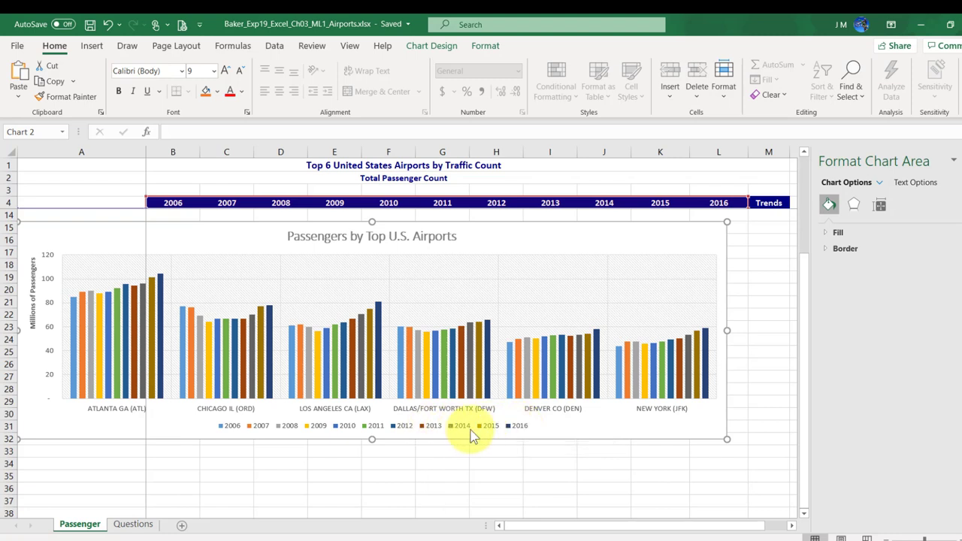
Step: Add data labels above the columns of the 2016 data series only, save the workbook, and close the chart element options
{"action": "left_click", "coordinate": [514, 427]}
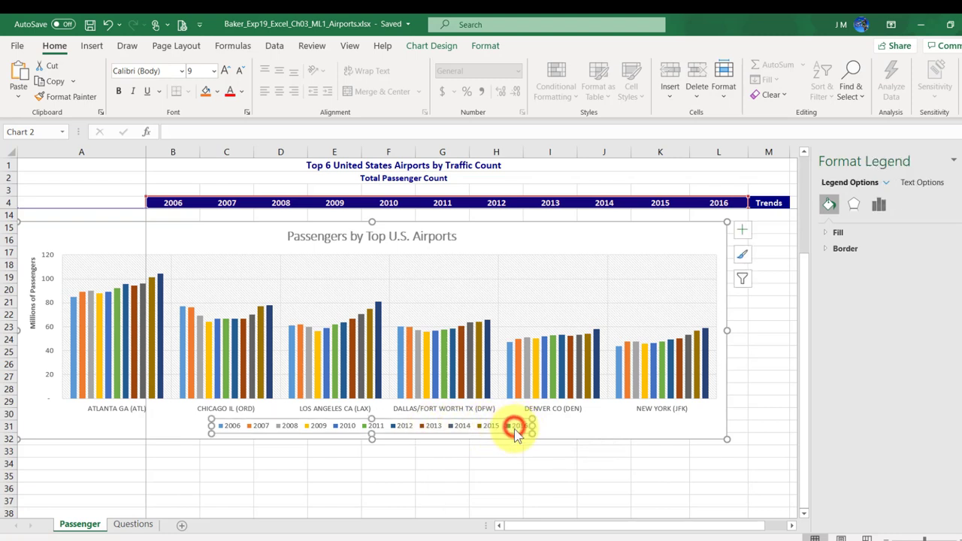
{"action": "left_click", "coordinate": [518, 426]}
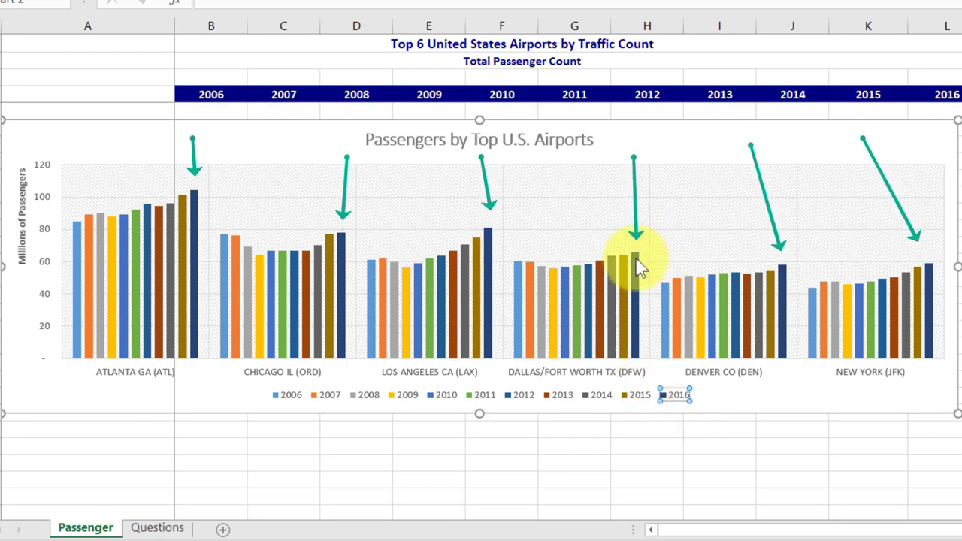
{"action": "mouse_move", "coordinate": [635, 269]}
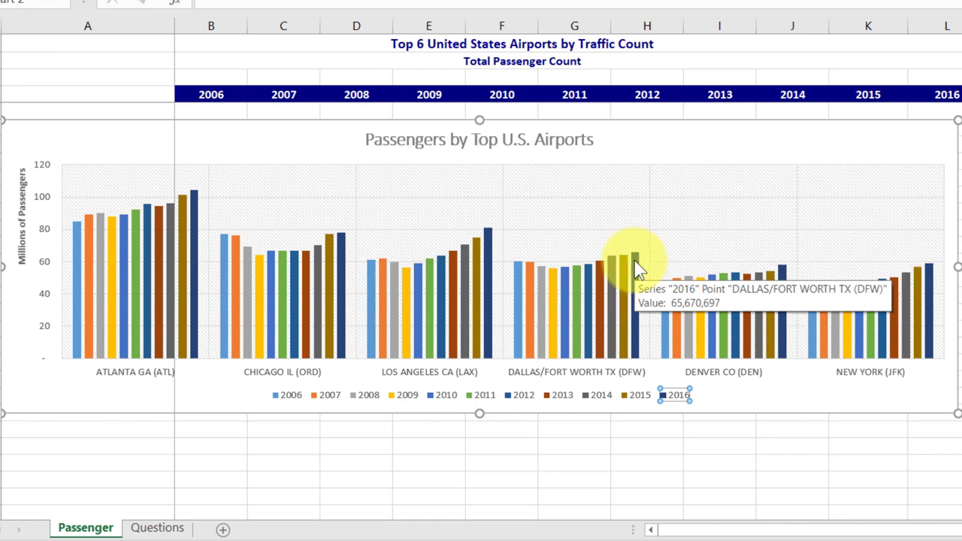
{"action": "mouse_move", "coordinate": [580, 288]}
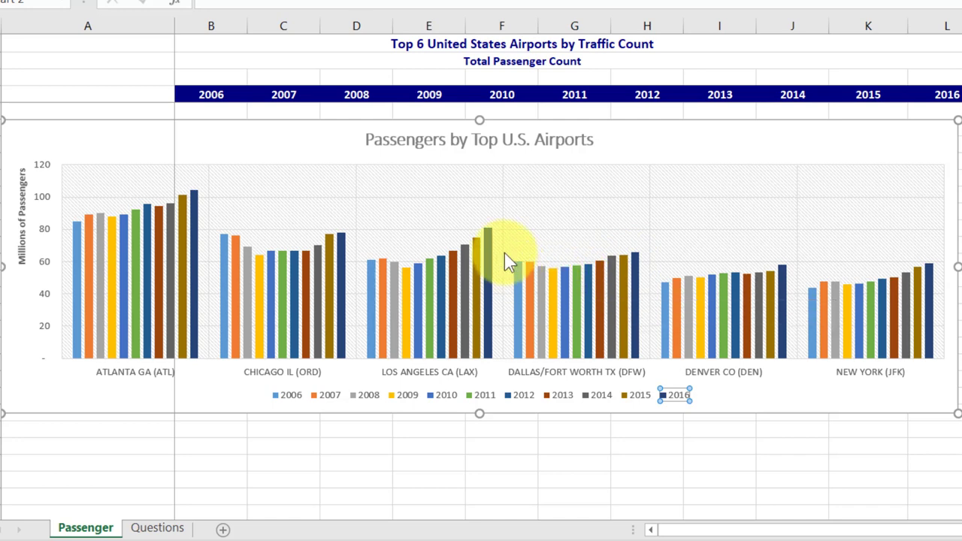
{"action": "mouse_move", "coordinate": [490, 244]}
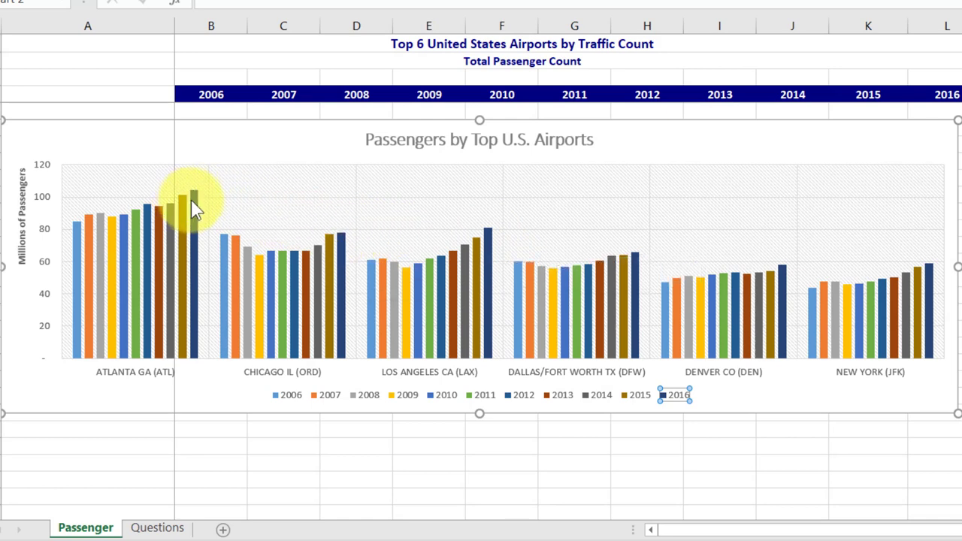
{"action": "mouse_move", "coordinate": [192, 203]}
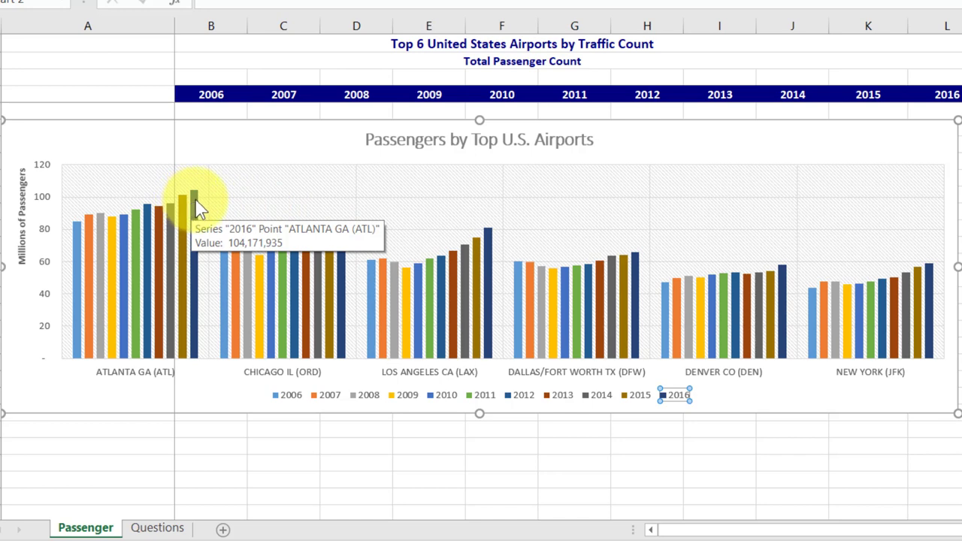
{"action": "left_click", "coordinate": [197, 207]}
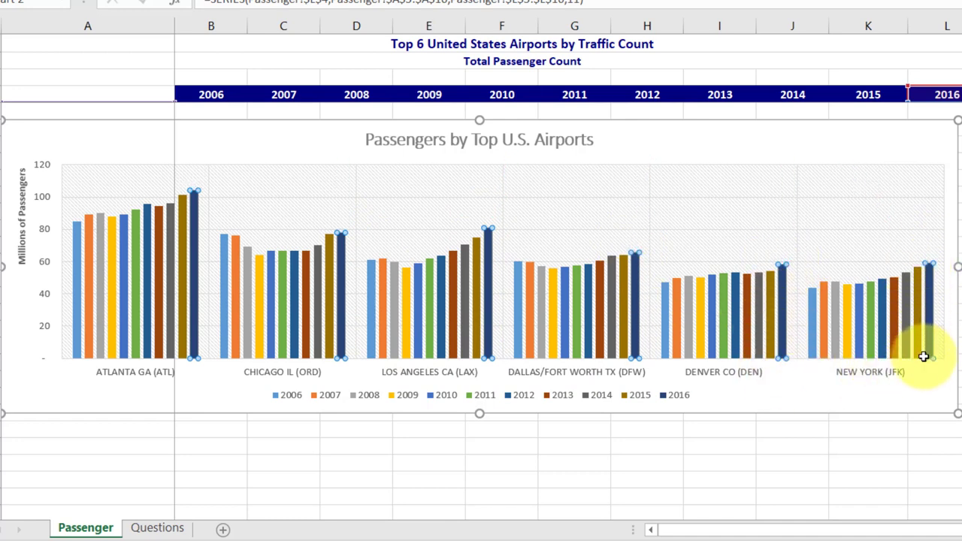
{"action": "mouse_move", "coordinate": [883, 359]}
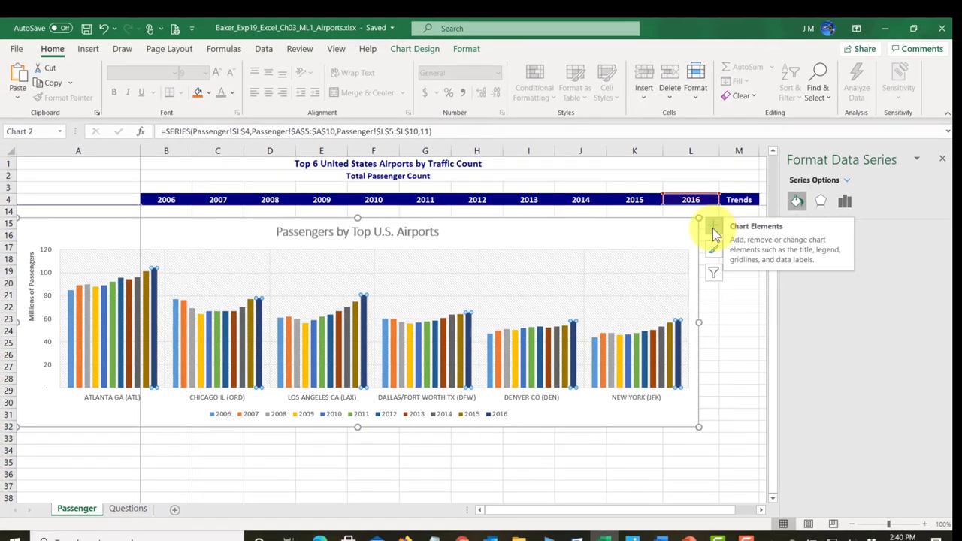
{"action": "left_click", "coordinate": [713, 232]}
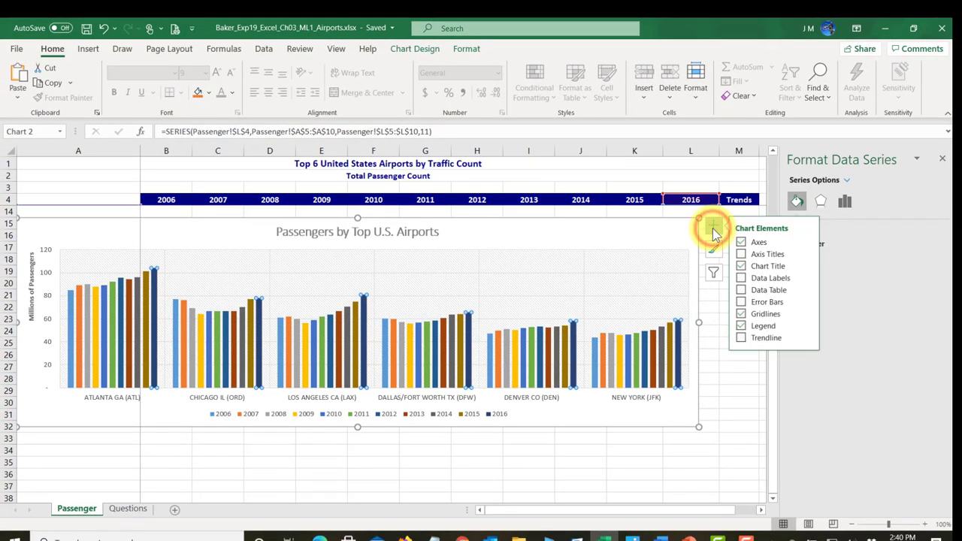
{"action": "left_click", "coordinate": [742, 278]}
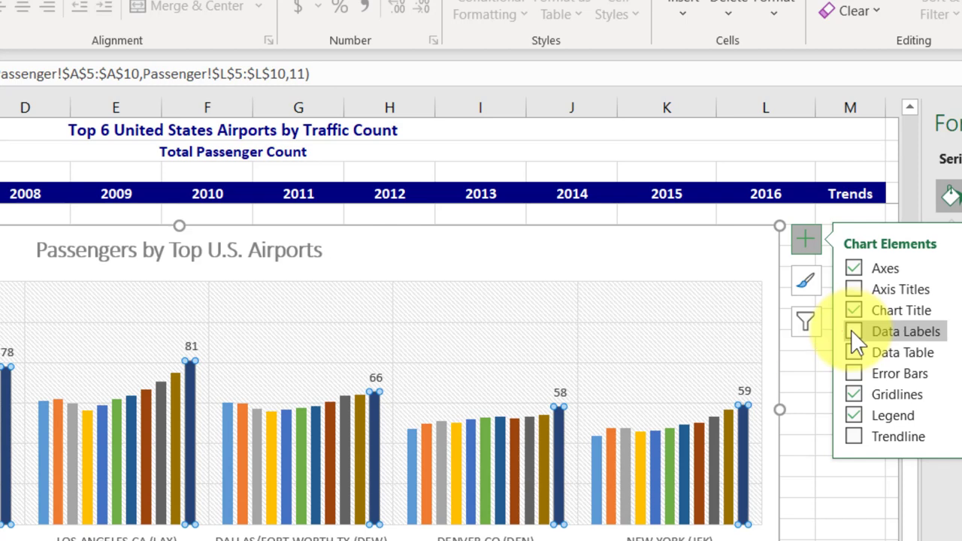
{"action": "left_click", "coordinate": [852, 331]}
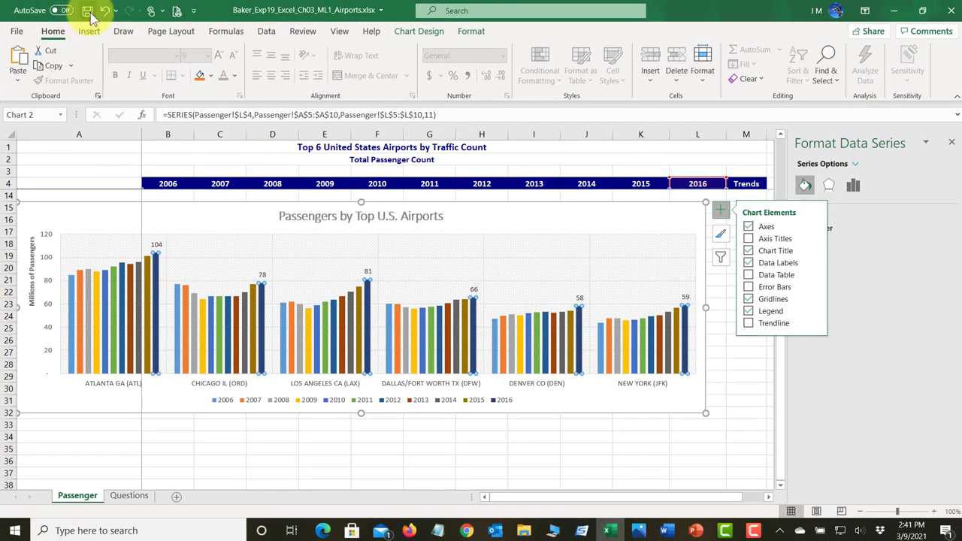
{"action": "left_click", "coordinate": [88, 11]}
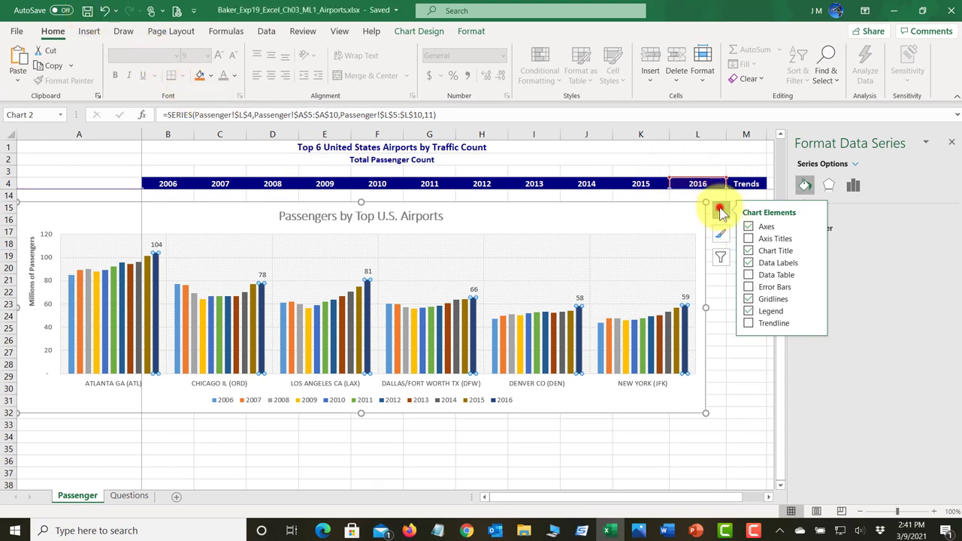
{"action": "left_click", "coordinate": [719, 213]}
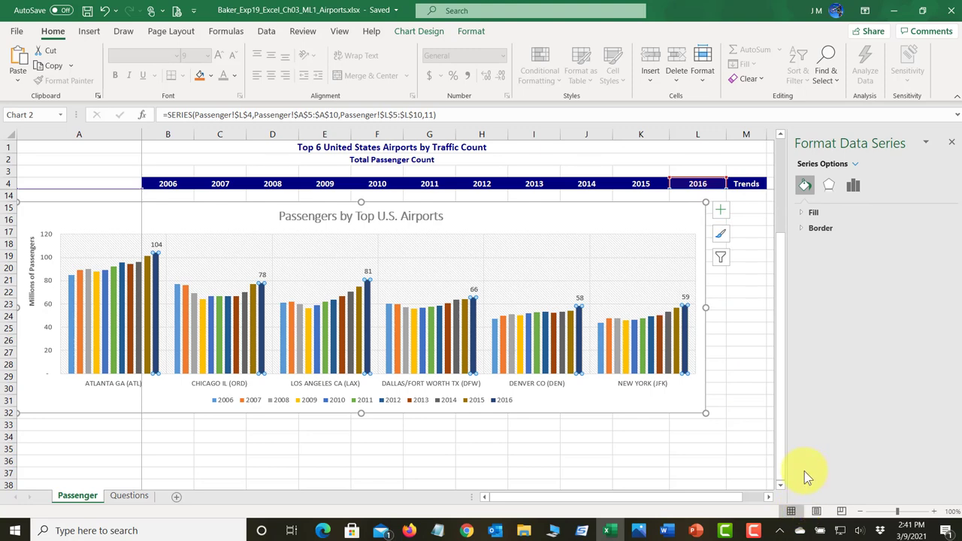
Step: Check step 6 of the Word instructions about the chart area's gradient fill, return to the Excel workbook, and deselect the chart
{"action": "left_click", "coordinate": [666, 529]}
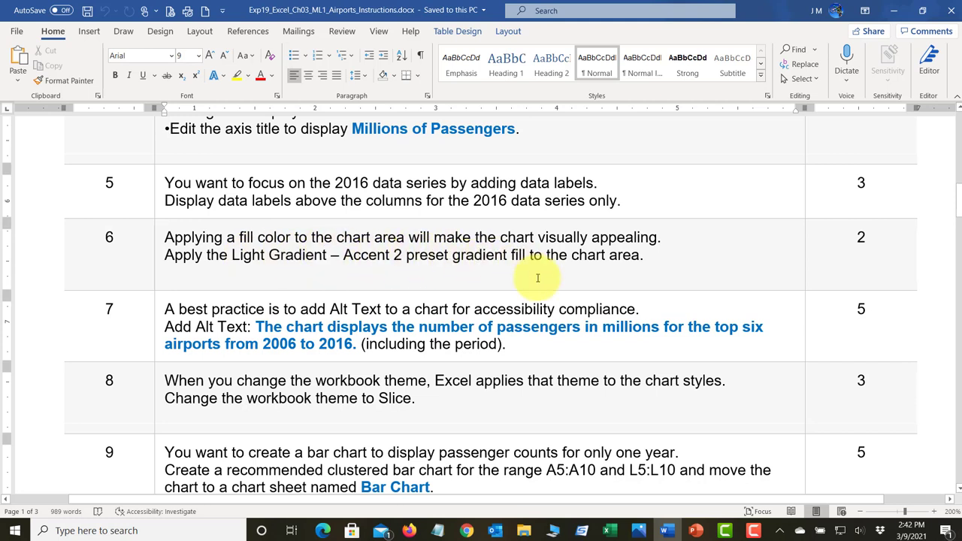
{"action": "left_click", "coordinate": [611, 533]}
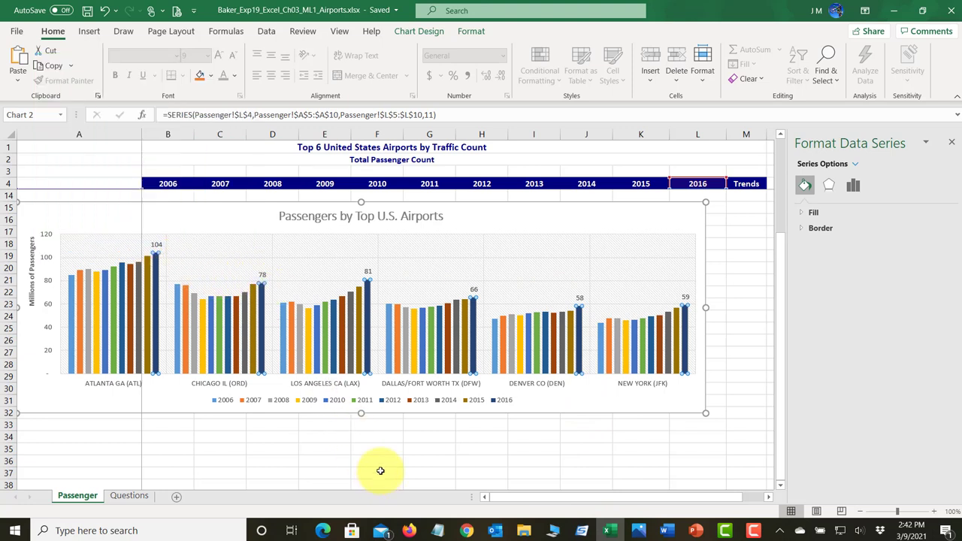
{"action": "left_click", "coordinate": [374, 439]}
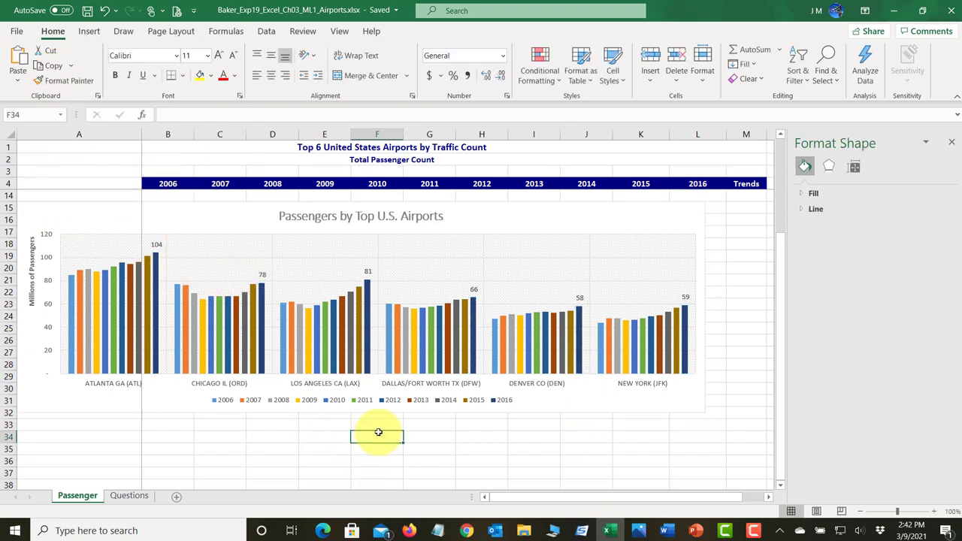
Step: Apply the Light Gradient - Accent 2 preset gradient fill to the chart area of the passengers column chart
{"action": "left_click", "coordinate": [488, 210]}
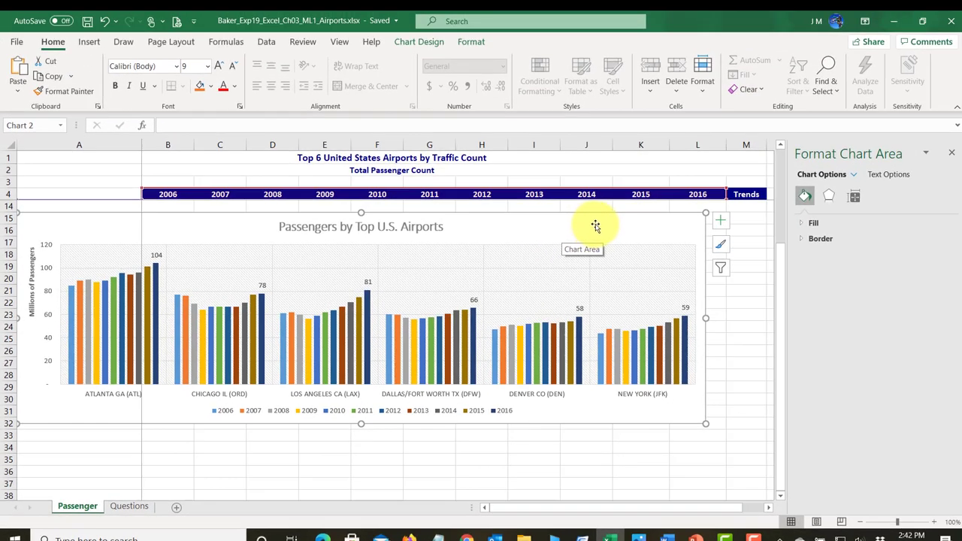
{"action": "left_click", "coordinate": [596, 226]}
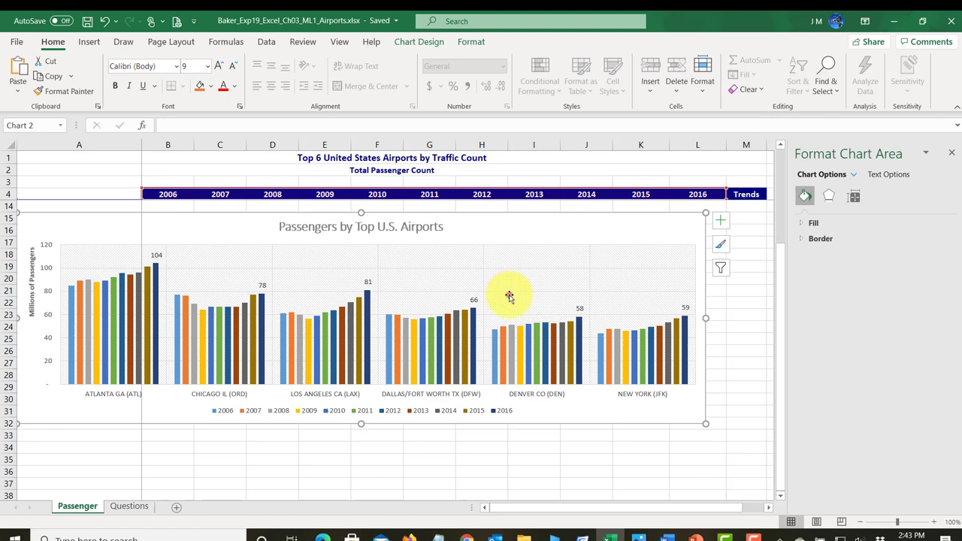
{"action": "left_click", "coordinate": [509, 297]}
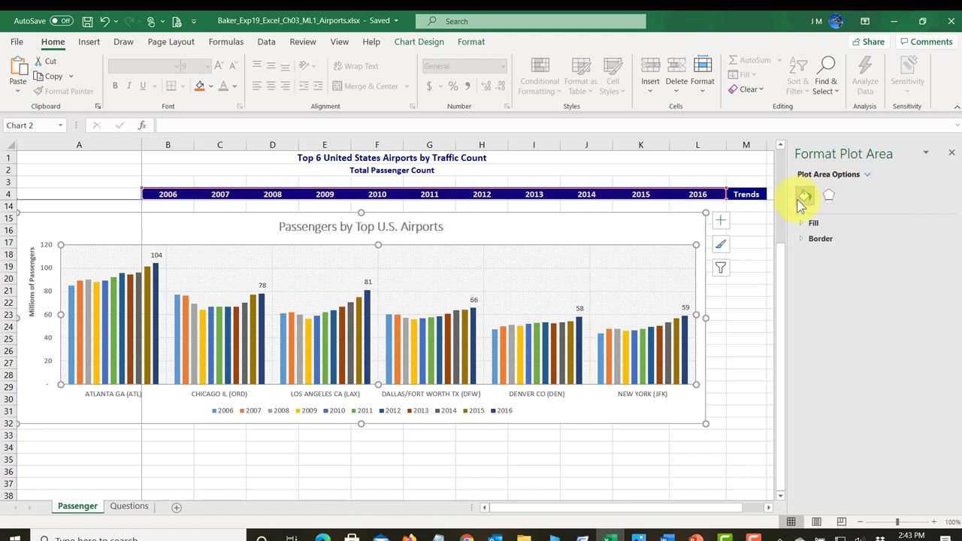
{"action": "left_click", "coordinate": [562, 361]}
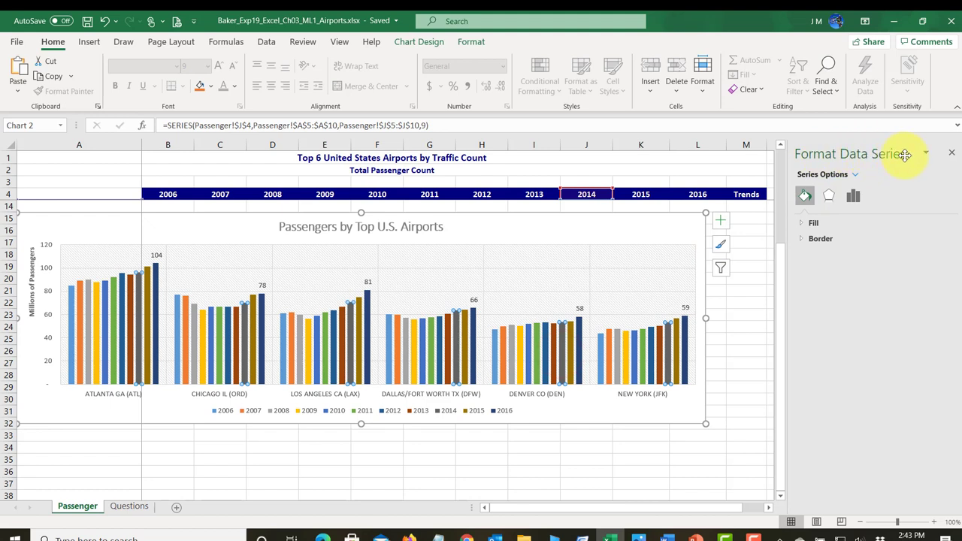
{"action": "left_click", "coordinate": [564, 228]}
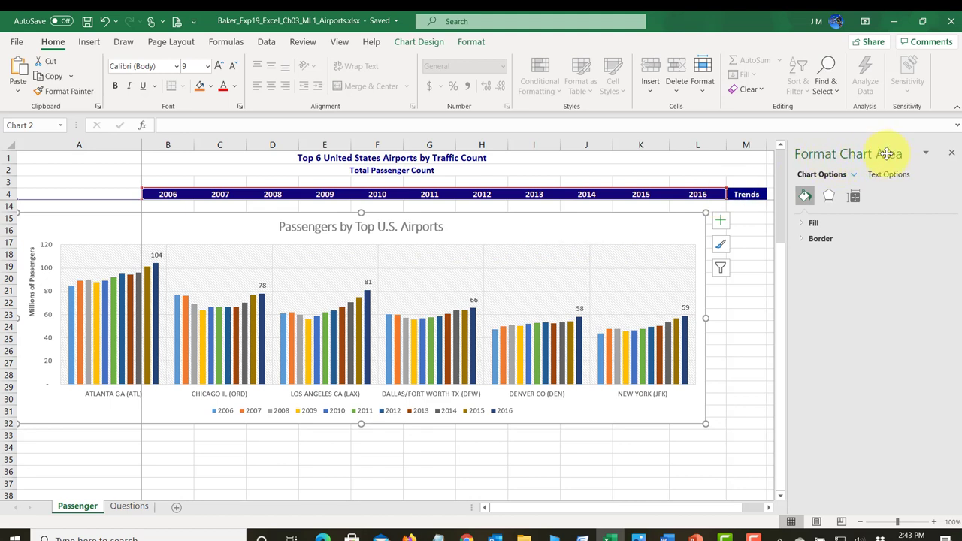
{"action": "left_click", "coordinate": [801, 223]}
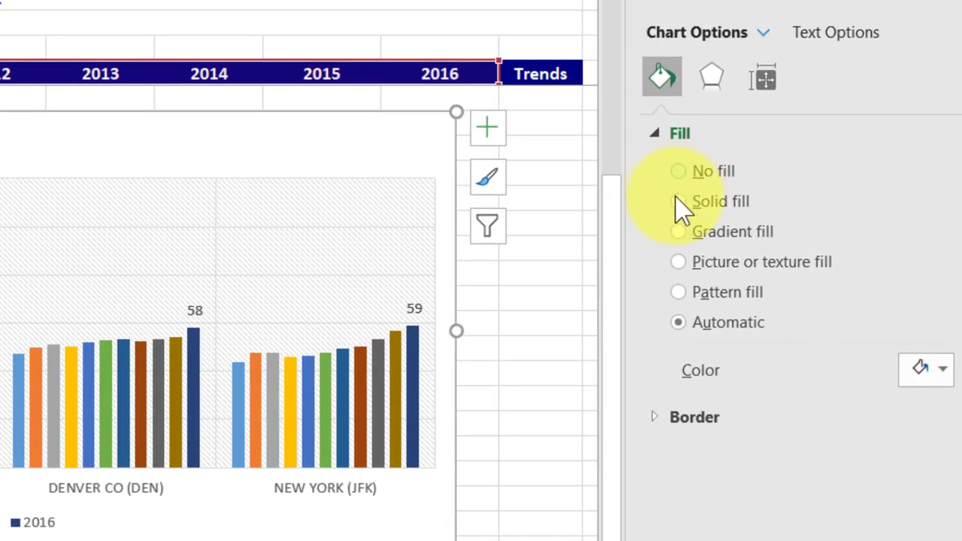
{"action": "left_click", "coordinate": [678, 234]}
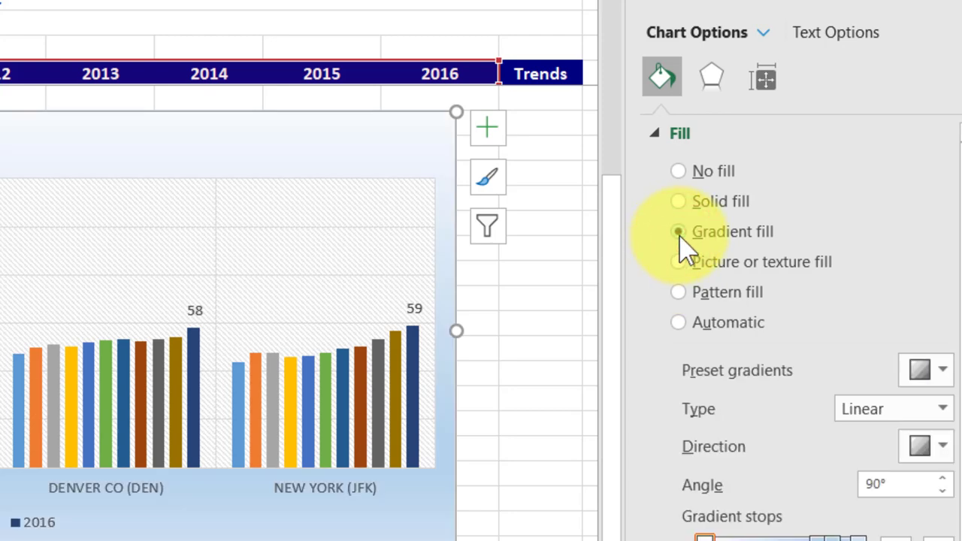
{"action": "scroll", "coordinate": [680, 248], "scroll_direction": "down", "scroll_amount": 1}
{"action": "left_click", "coordinate": [926, 307]}
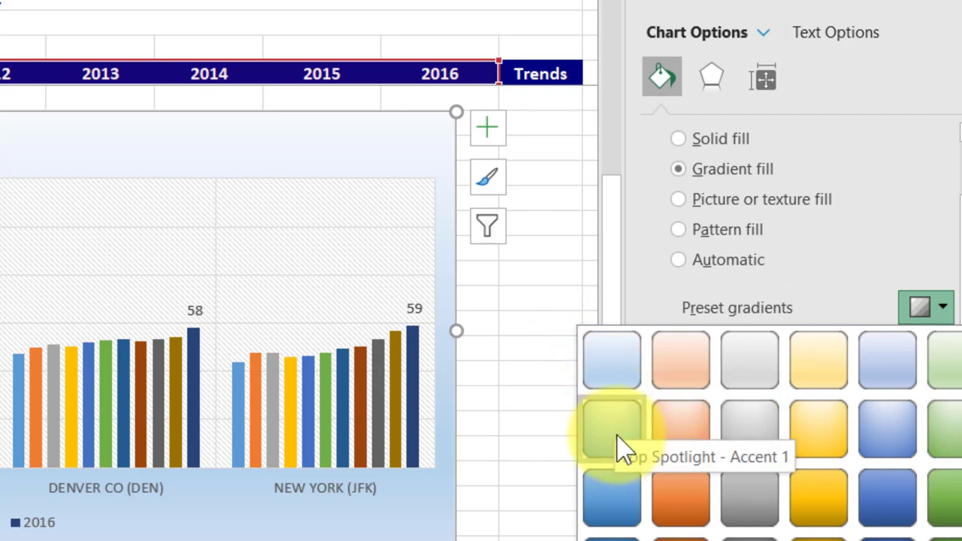
{"action": "left_click", "coordinate": [680, 368]}
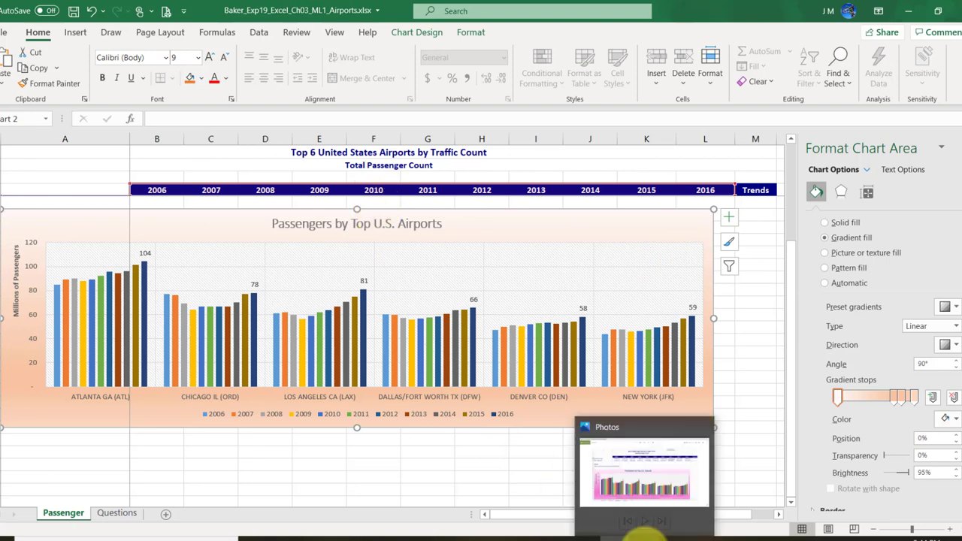
Step: Compare the chart's gradient with the final result picture in Photos, then return to Excel and save the workbook
{"action": "left_click", "coordinate": [643, 535]}
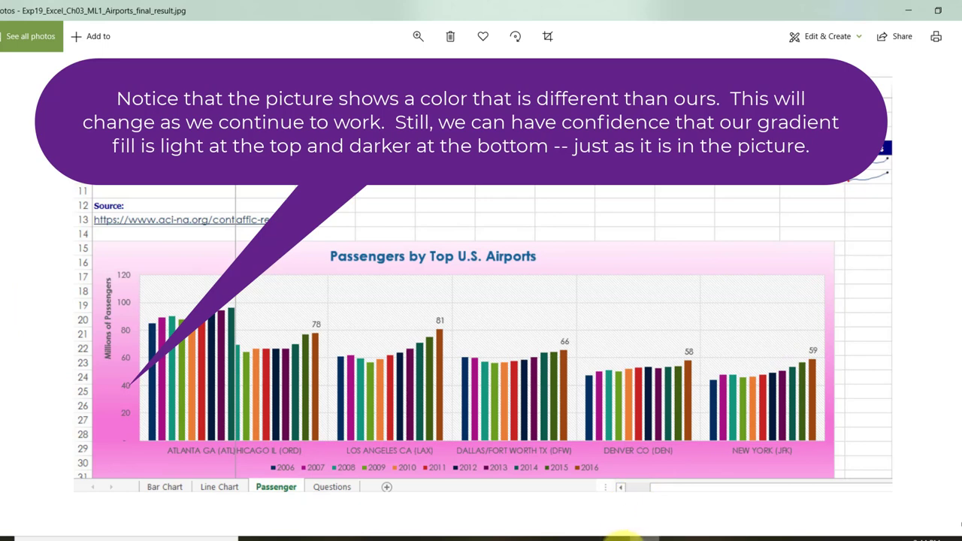
{"action": "left_click", "coordinate": [617, 537]}
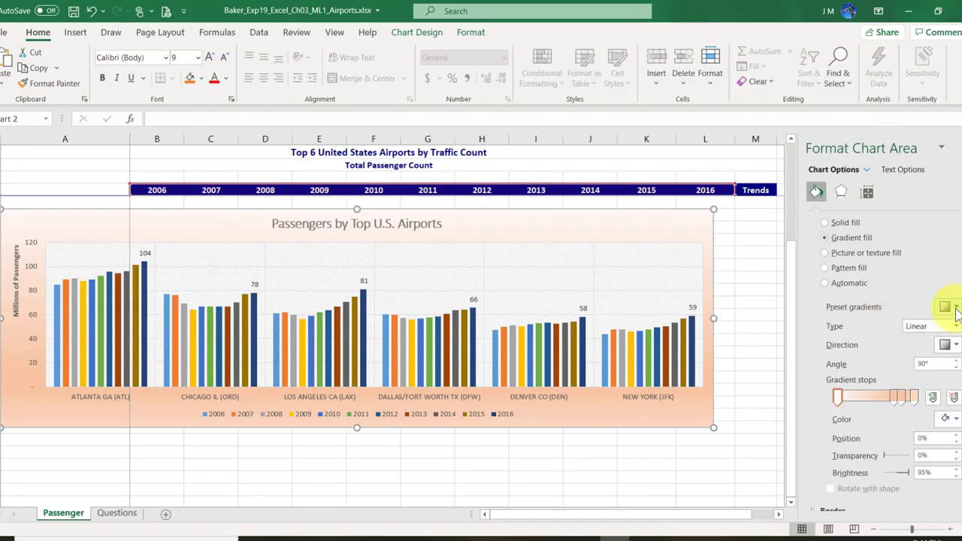
{"action": "left_click", "coordinate": [73, 12]}
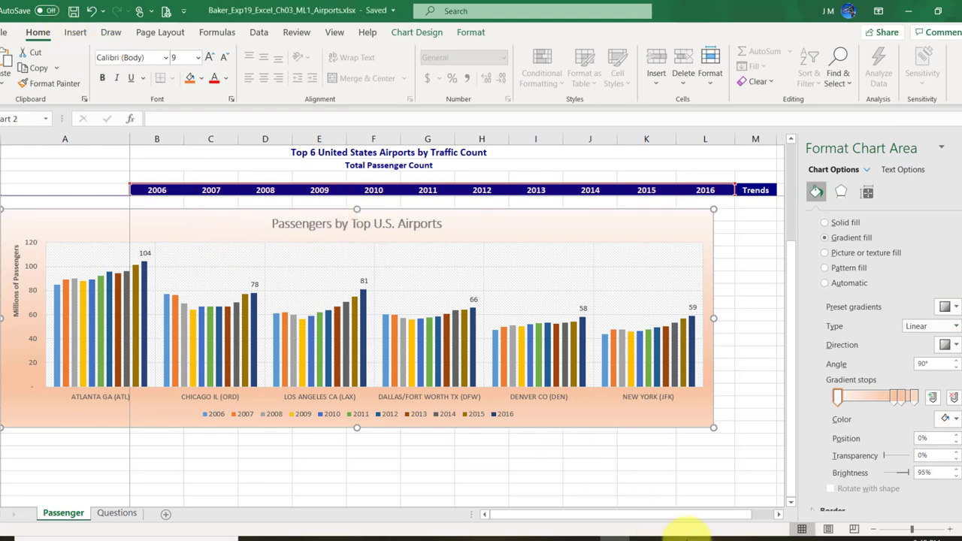
Step: Switch to the Word instructions and copy the blue alt text sentence in step 7, including the period
{"action": "left_click", "coordinate": [665, 538]}
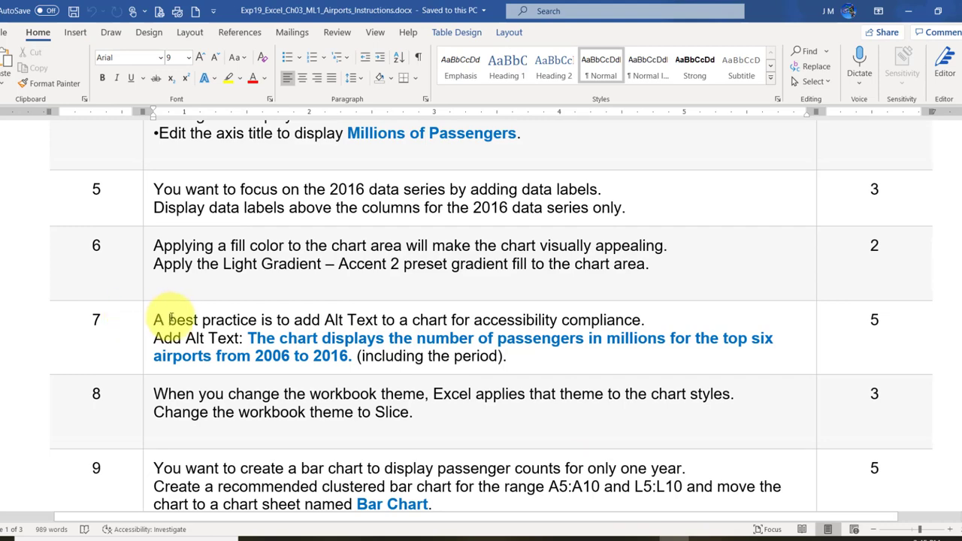
{"action": "scroll", "coordinate": [137, 323], "scroll_direction": "down", "scroll_amount": 3}
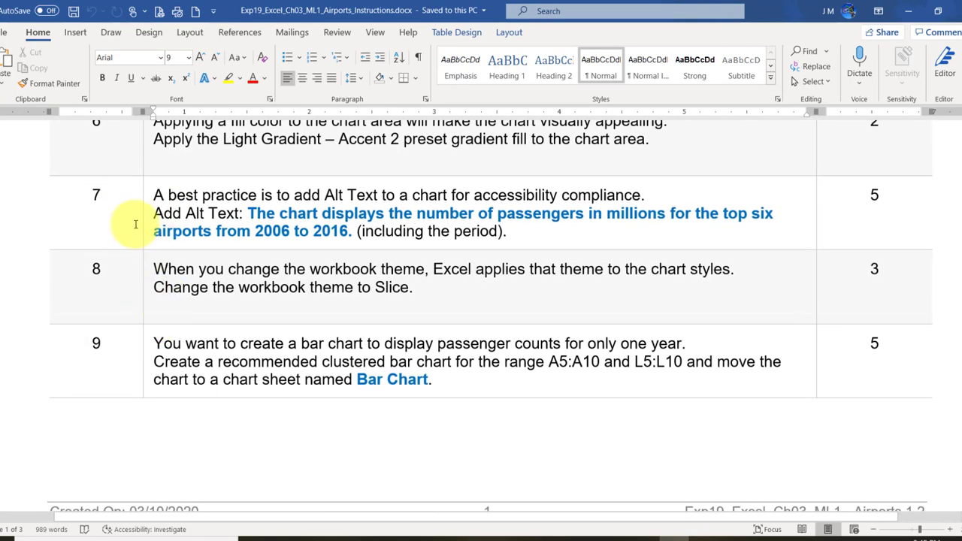
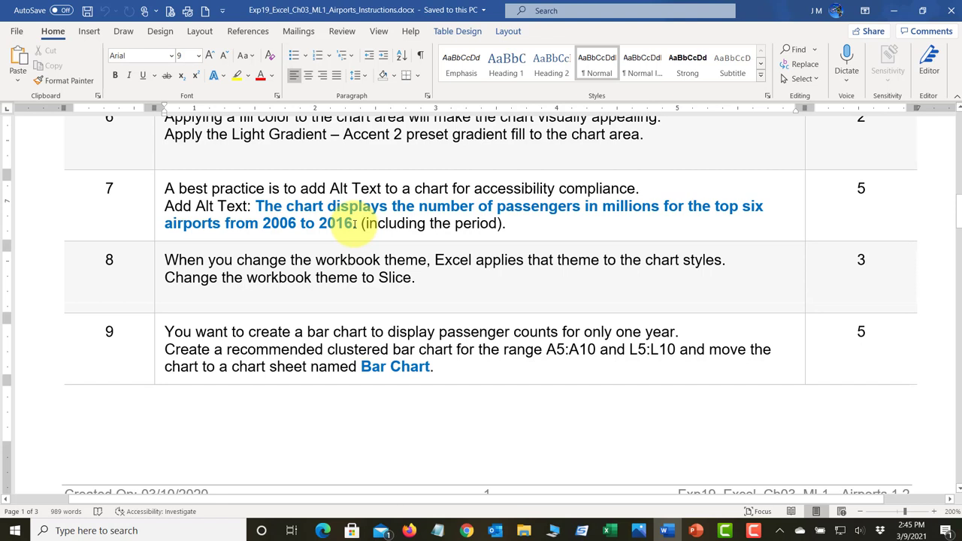
{"action": "left_click_drag", "start_coordinate": [354, 223], "coordinate": [256, 206]}
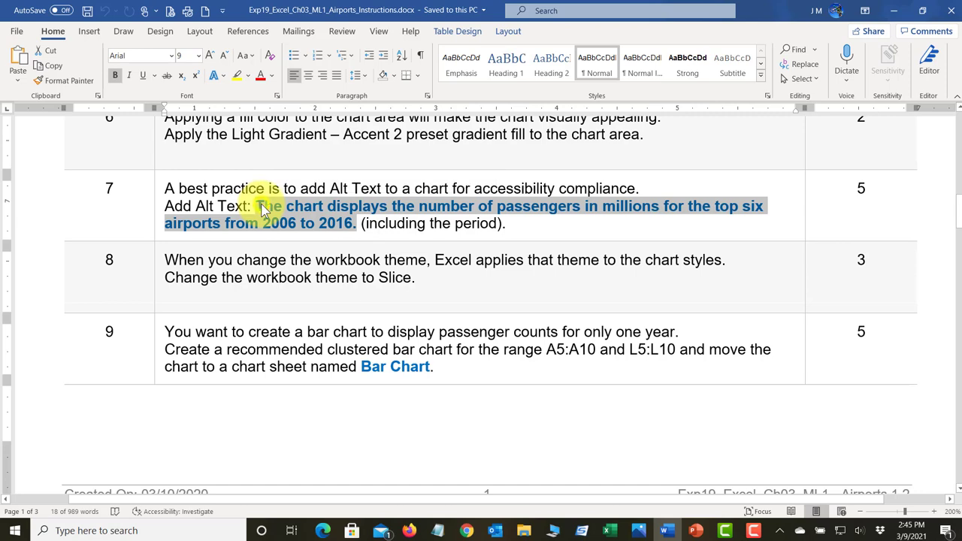
{"action": "right_click", "coordinate": [260, 206]}
{"action": "left_click", "coordinate": [284, 232]}
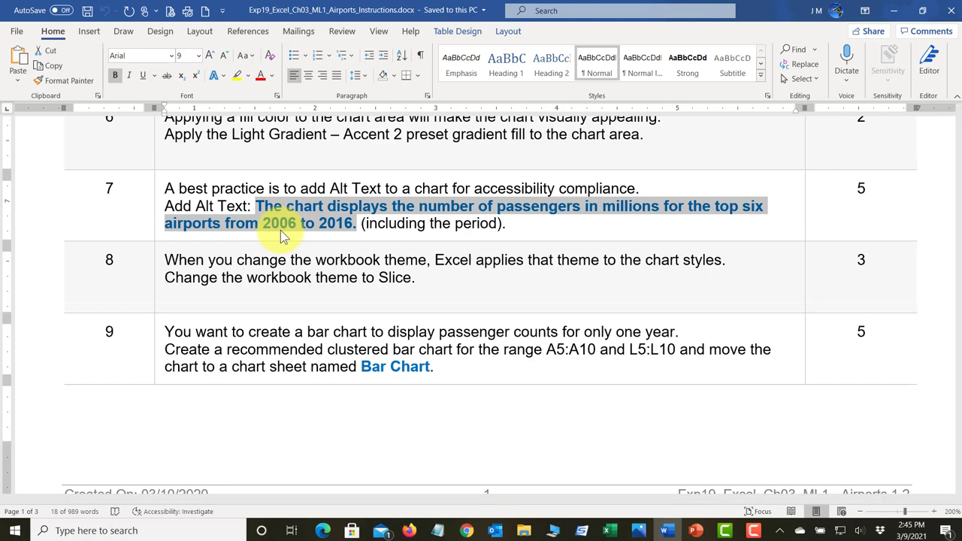
{"action": "left_click", "coordinate": [366, 220]}
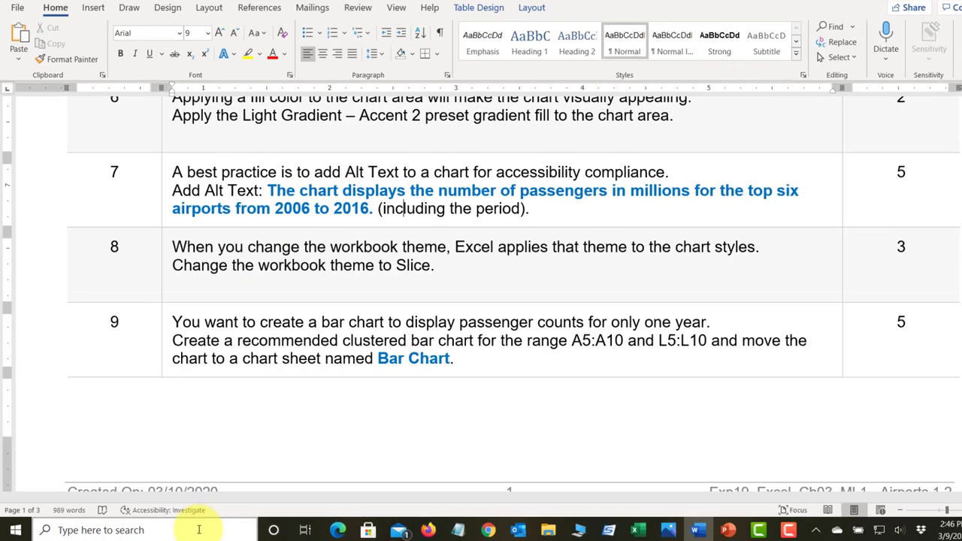
Step: Open Notepad from the Windows search and paste the copied alt text sentence into the blank document
{"action": "left_click", "coordinate": [200, 530]}
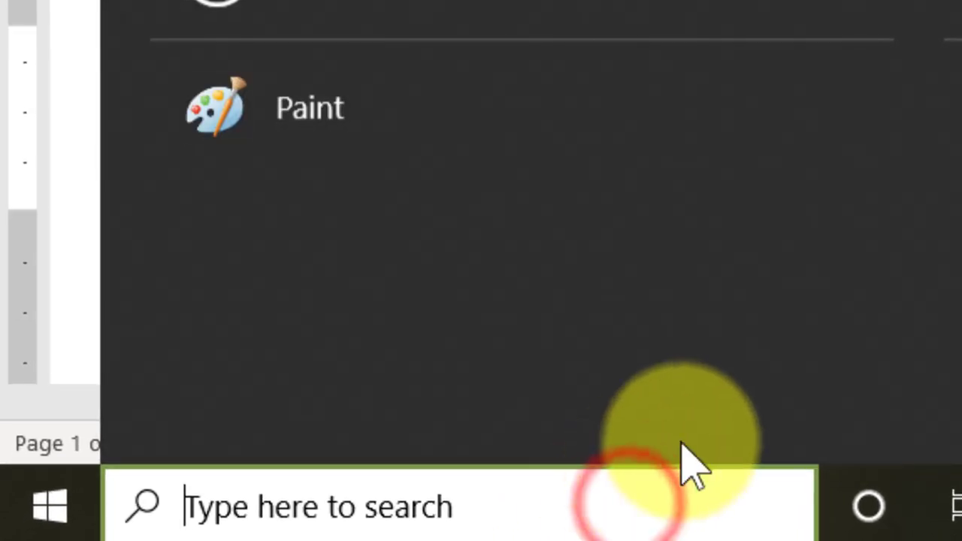
{"action": "type", "text": "notepad"}
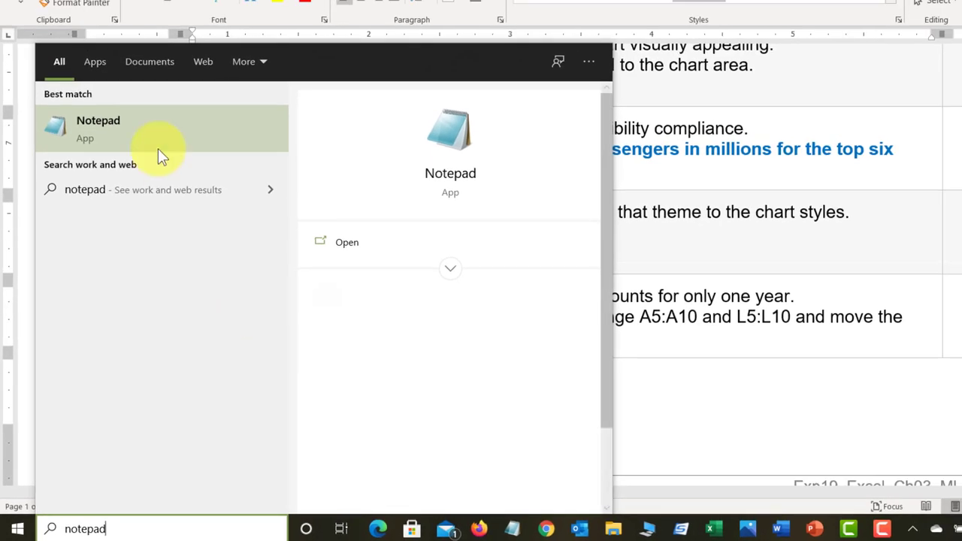
{"action": "left_click", "coordinate": [124, 129]}
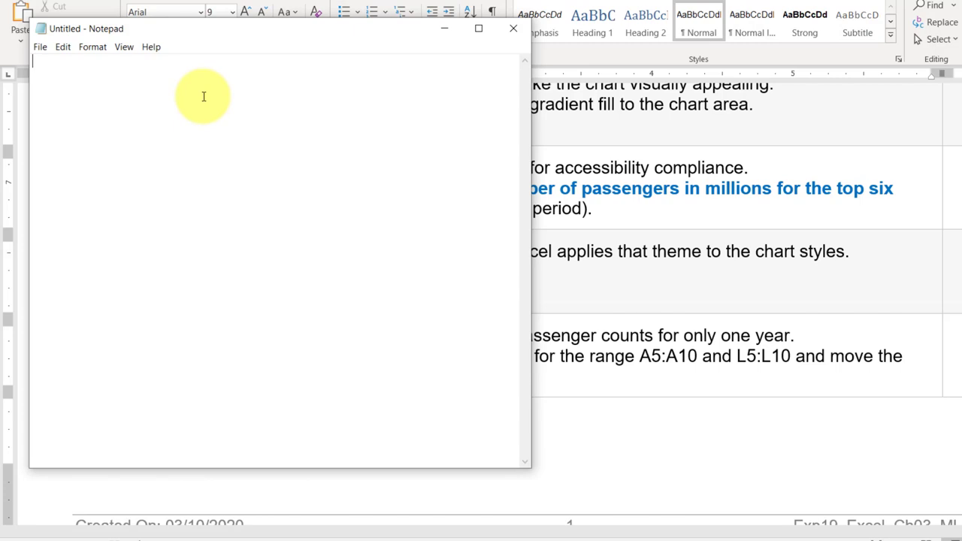
{"action": "left_click", "coordinate": [63, 47]}
{"action": "left_click", "coordinate": [83, 109]}
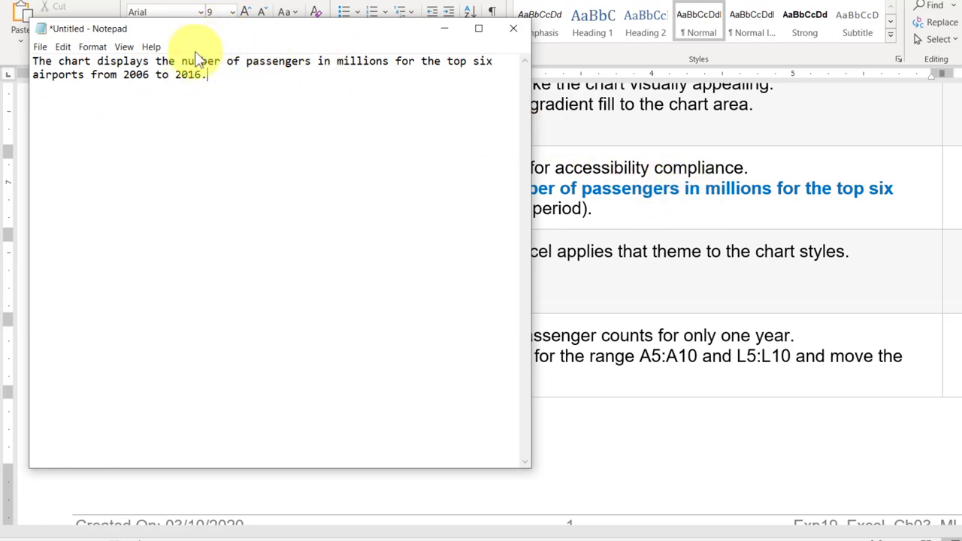
Step: Copy the whole plain-text sentence in Notepad and minimize the Notepad window to return to the Excel workbook
{"action": "left_click_drag", "start_coordinate": [219, 80], "coordinate": [36, 47]}
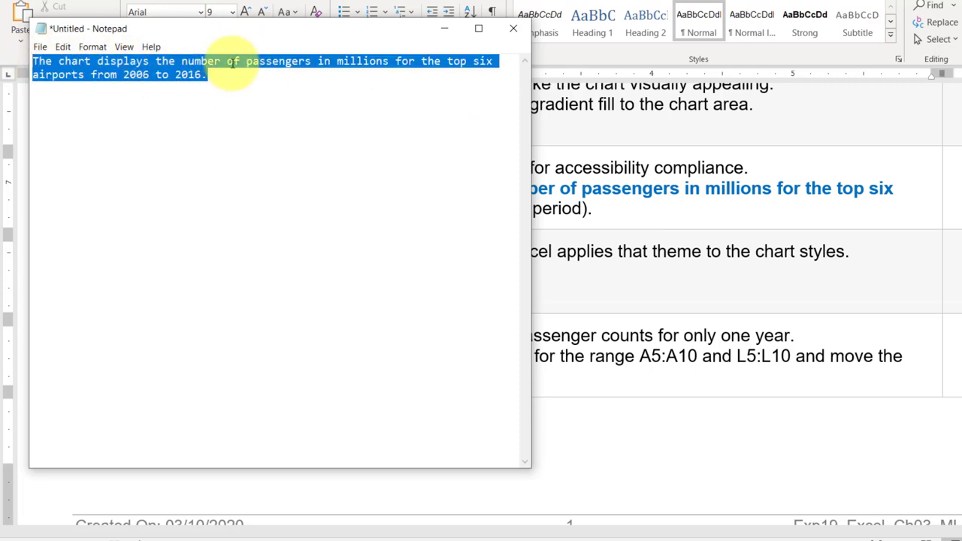
{"action": "right_click", "coordinate": [158, 73]}
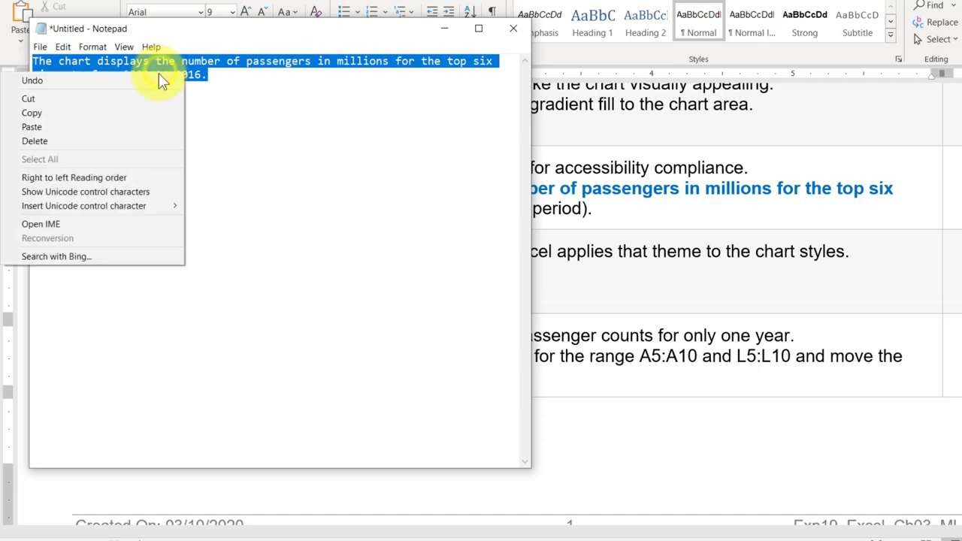
{"action": "left_click", "coordinate": [102, 114]}
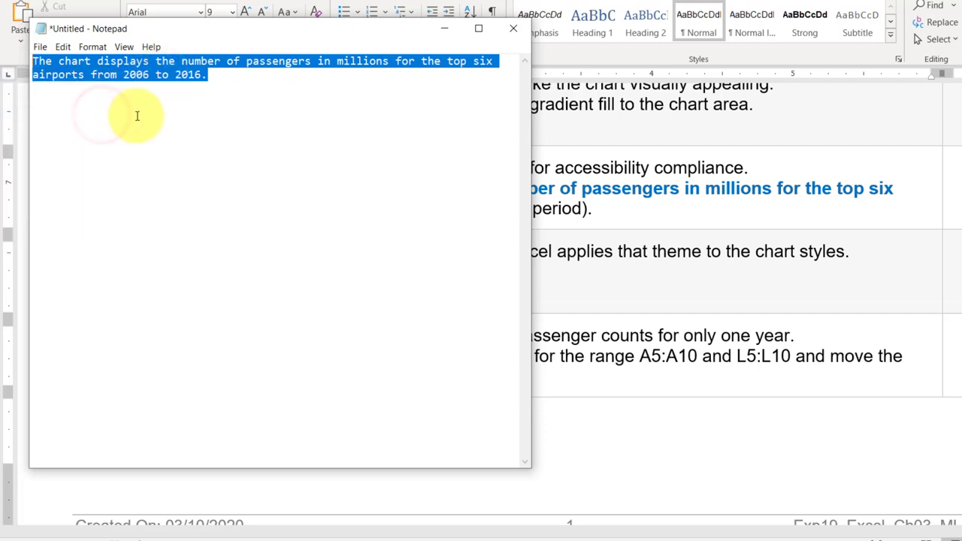
{"action": "left_click", "coordinate": [445, 28]}
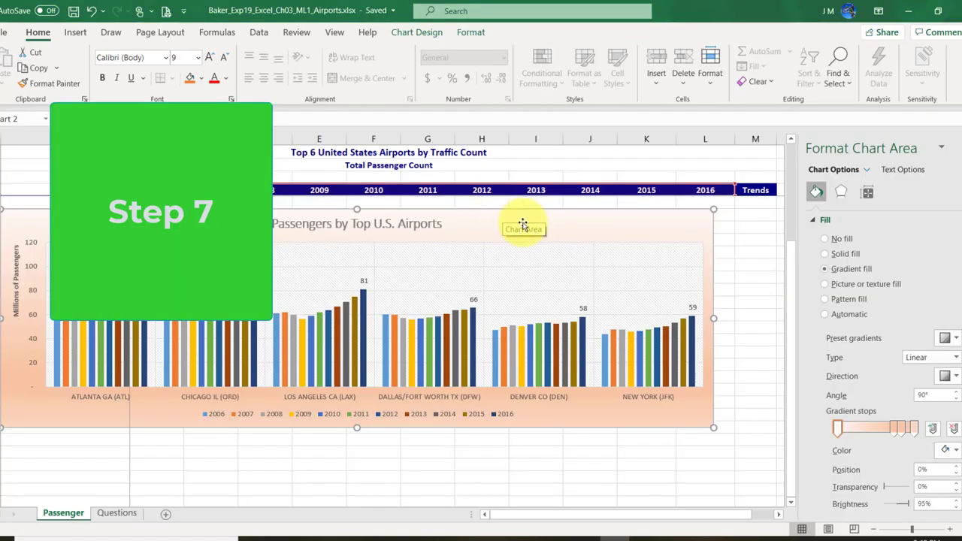
Step: Add the chart alt text "The chart displays the number of passengers in millions for the top six airports from 2006 to 2016."
{"action": "left_click", "coordinate": [531, 221]}
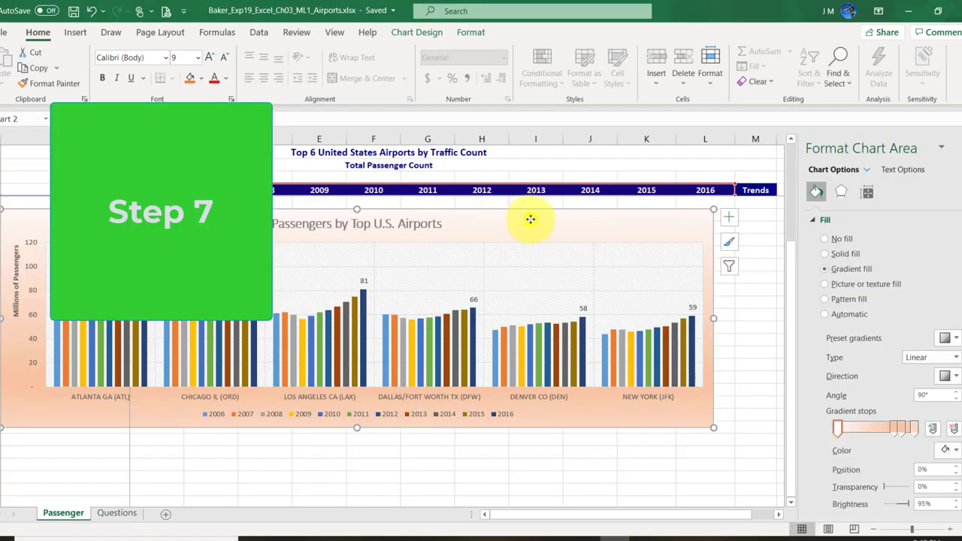
{"action": "right_click", "coordinate": [531, 221]}
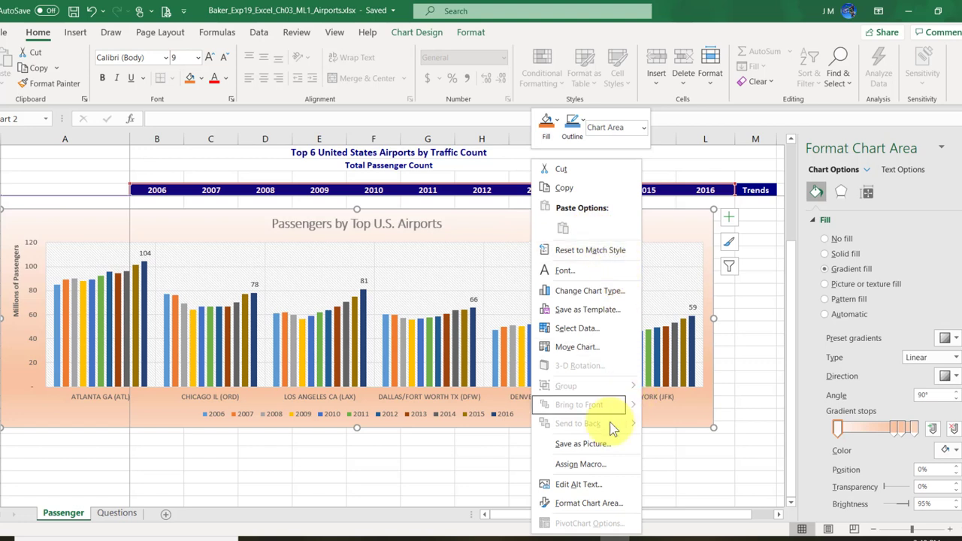
{"action": "left_click", "coordinate": [608, 488]}
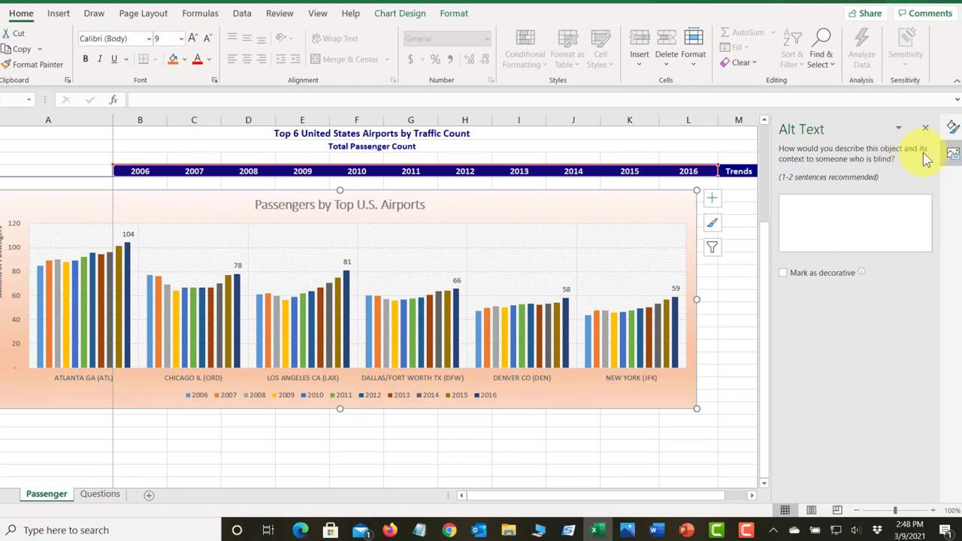
{"action": "right_click", "coordinate": [804, 206]}
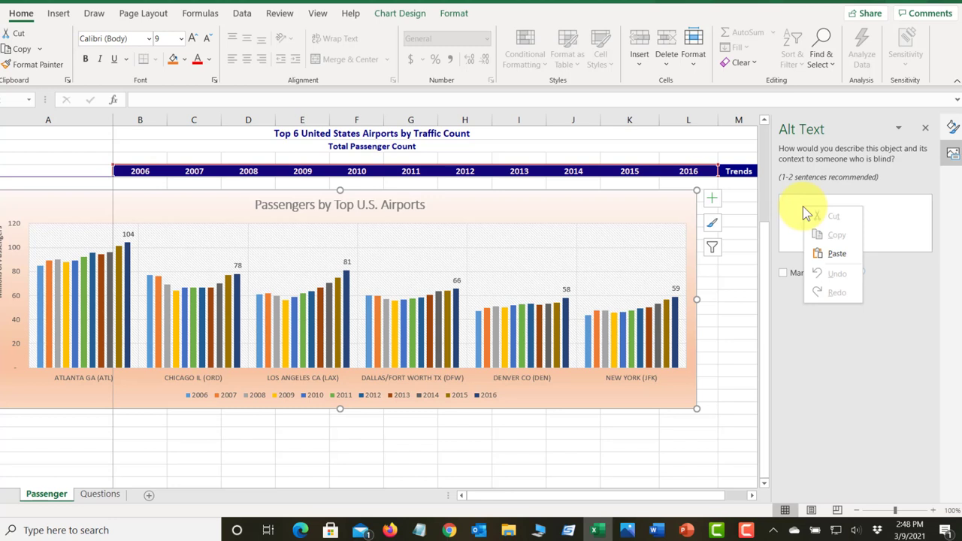
{"action": "left_click", "coordinate": [825, 252]}
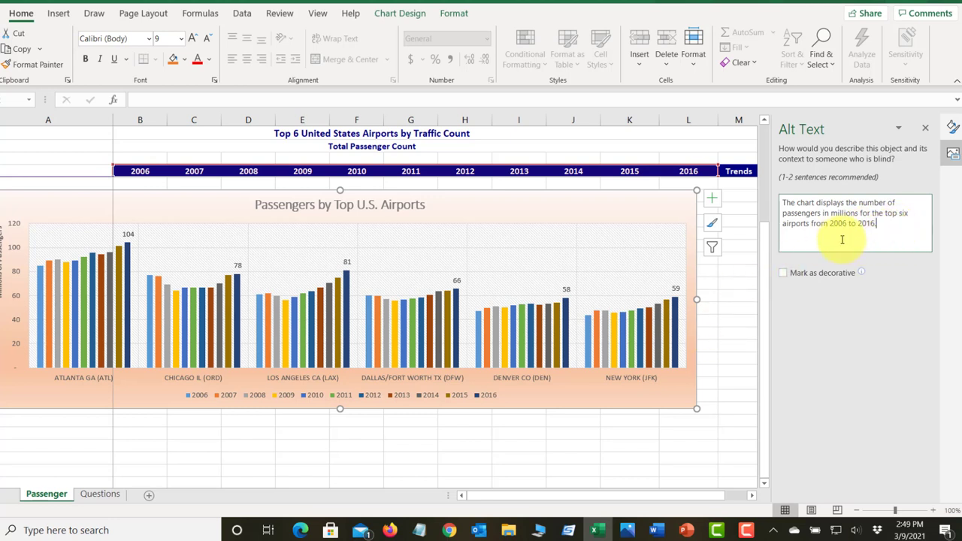
{"action": "left_click", "coordinate": [469, 436]}
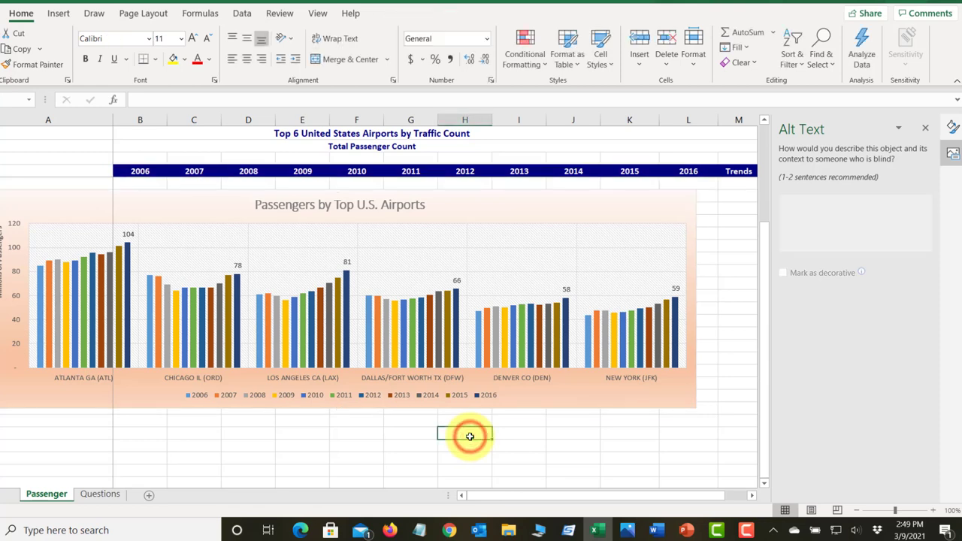
Step: Reselect the chart to check its alt text and save the workbook before switching to the Word instructions for step 8
{"action": "left_click", "coordinate": [657, 198]}
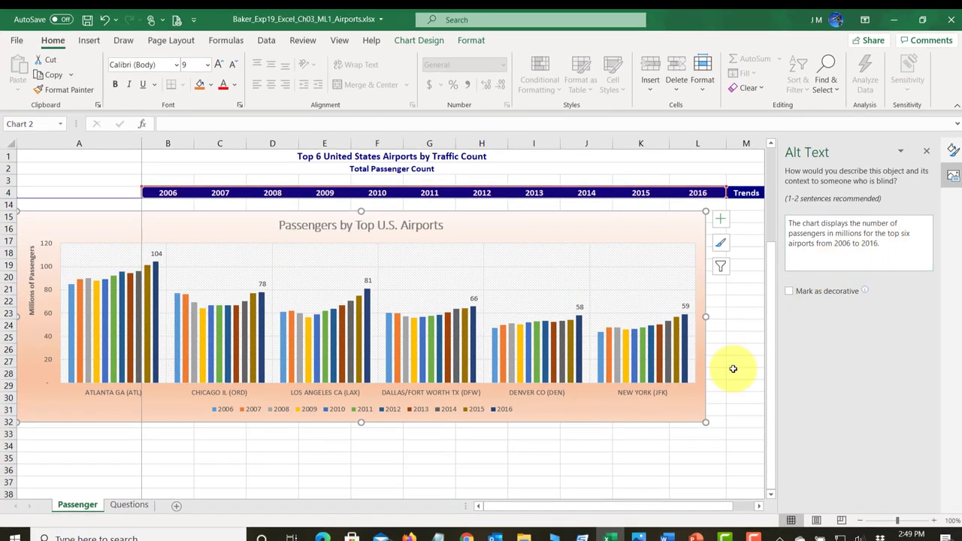
{"action": "left_click", "coordinate": [88, 19]}
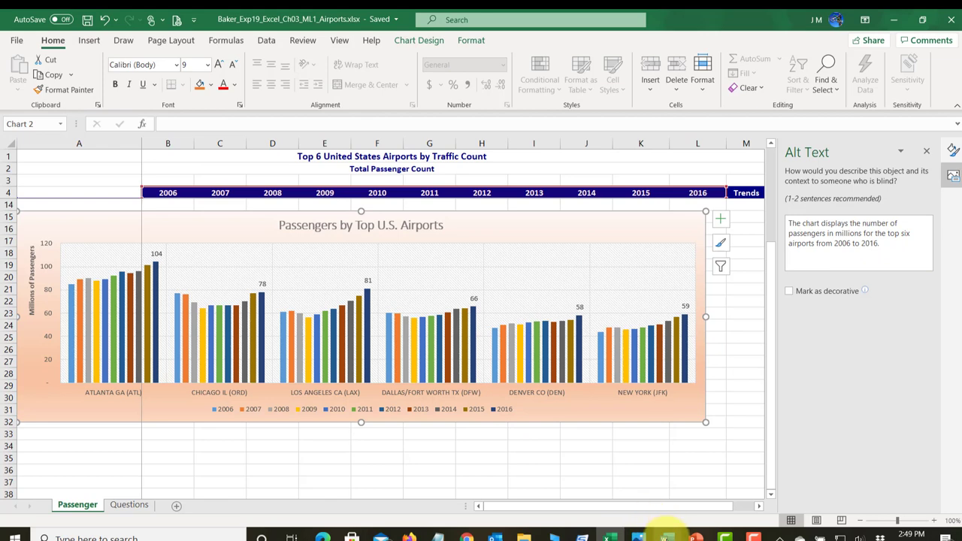
{"action": "left_click", "coordinate": [665, 535]}
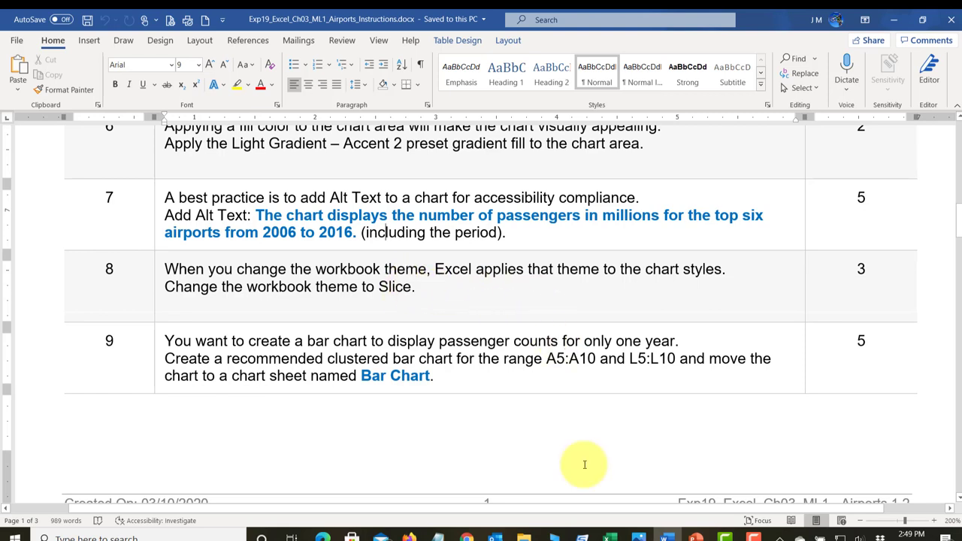
Step: Switch to the Excel workbook and select an empty cell below the chart on the Passenger sheet
{"action": "left_click", "coordinate": [610, 536]}
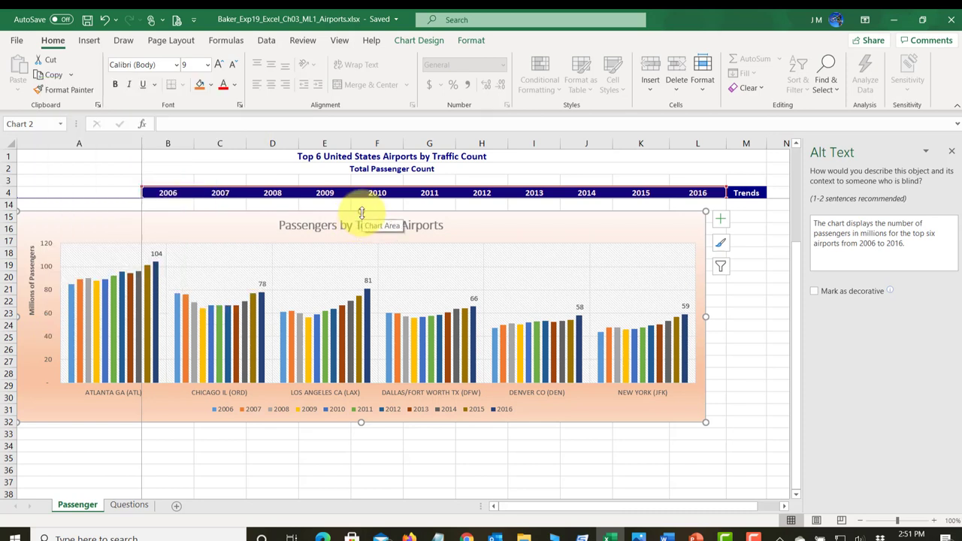
{"action": "left_click", "coordinate": [221, 444]}
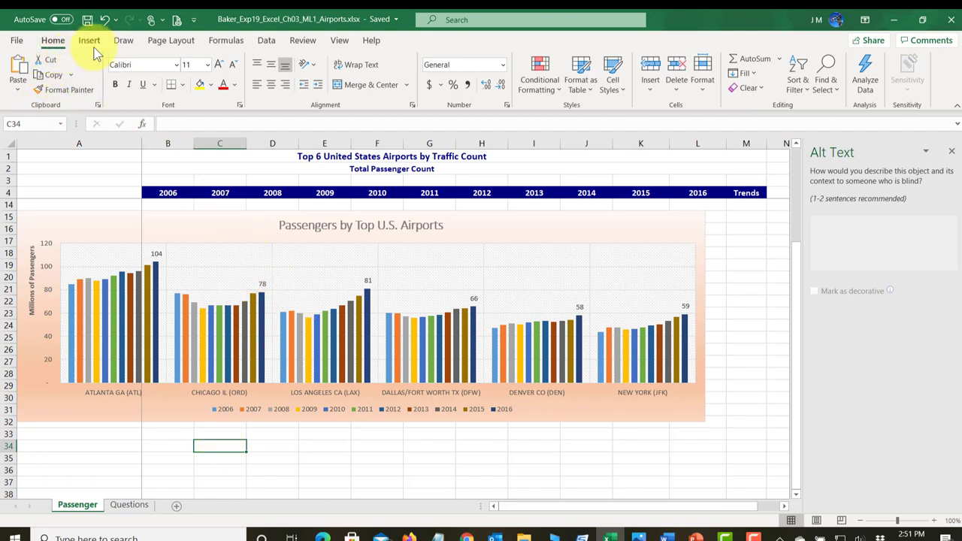
{"action": "left_click", "coordinate": [179, 42]}
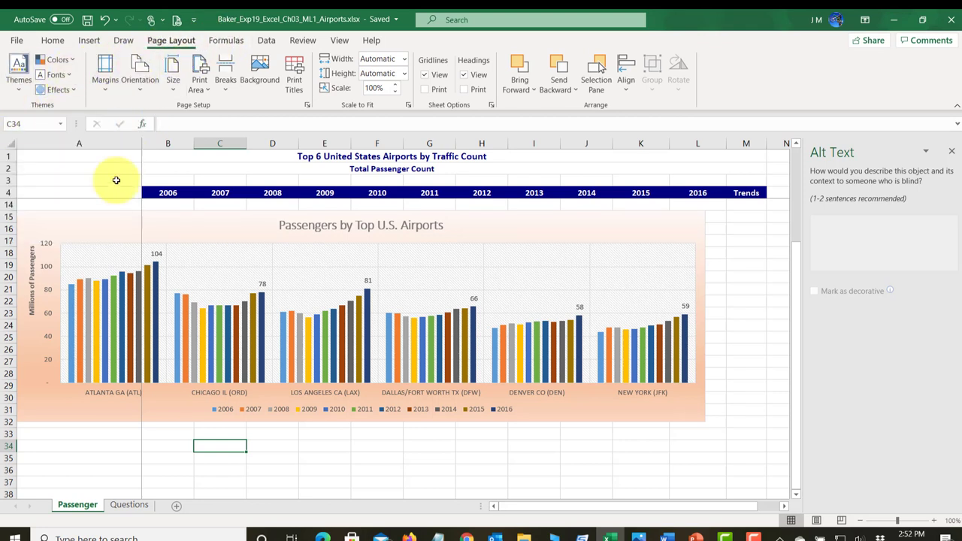
{"action": "left_click", "coordinate": [105, 220]}
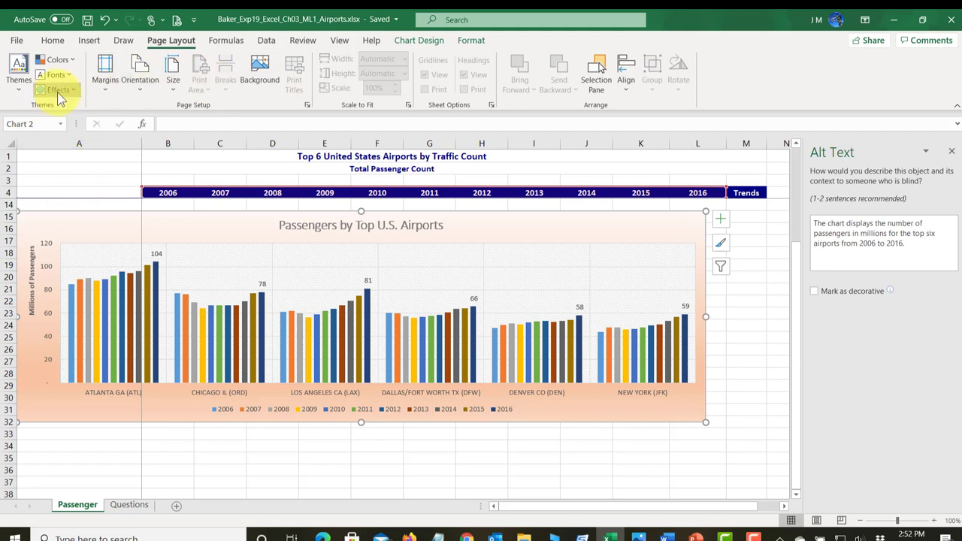
{"action": "left_click", "coordinate": [90, 436]}
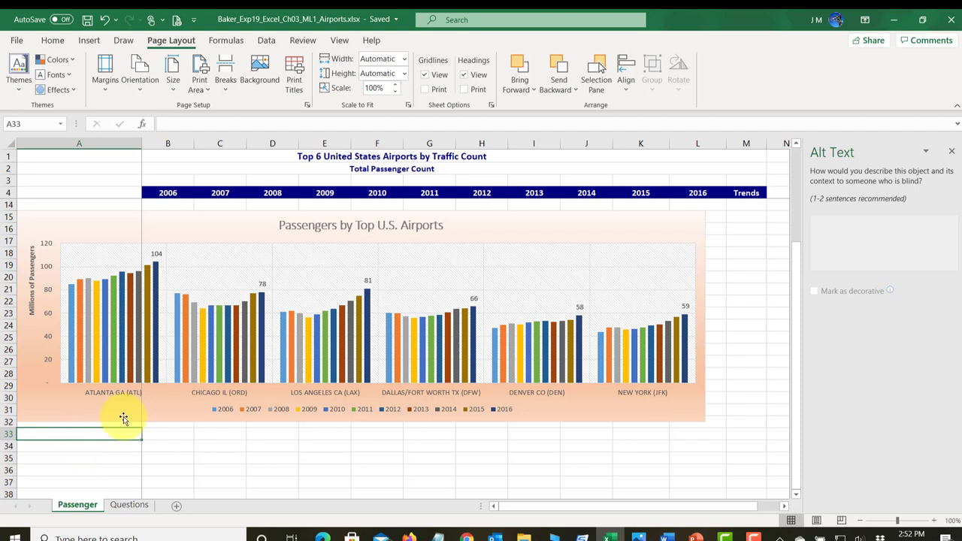
Step: Look through the built-in workbook themes and preview how they affect the chart
{"action": "left_click", "coordinate": [20, 89]}
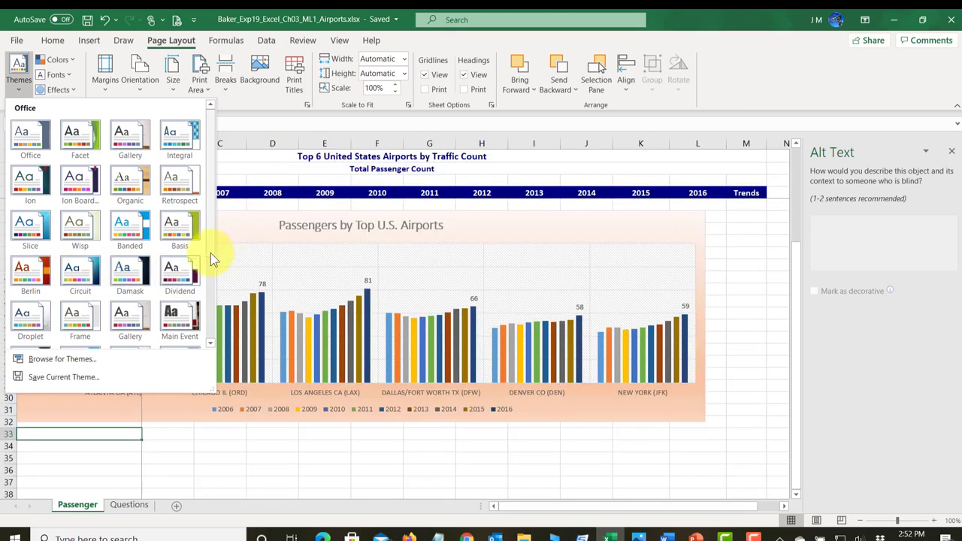
{"action": "left_click_drag", "start_coordinate": [211, 250], "coordinate": [212, 255]}
{"action": "scroll", "coordinate": [213, 269], "scroll_direction": "down", "scroll_amount": 2}
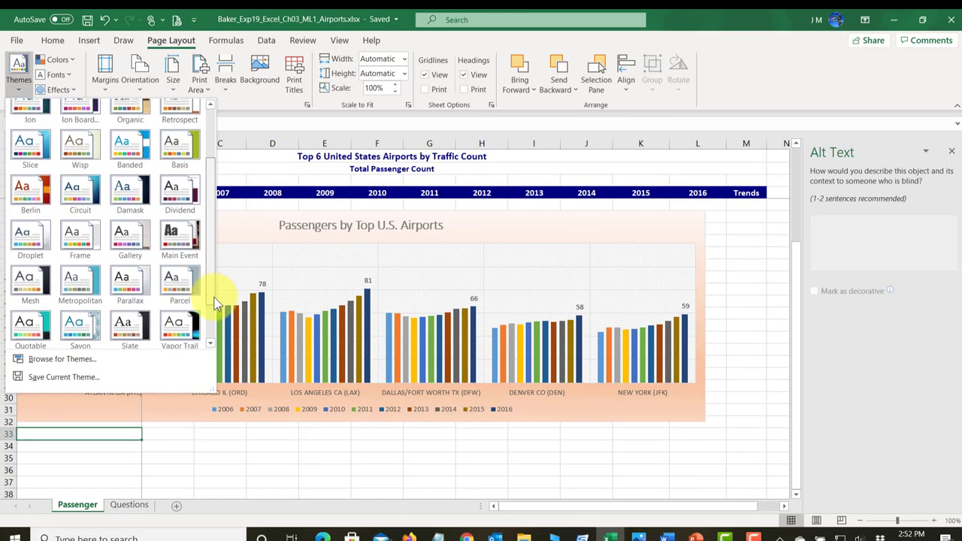
{"action": "scroll", "coordinate": [214, 293], "scroll_direction": "up", "scroll_amount": 2}
{"action": "scroll", "coordinate": [212, 264], "scroll_direction": "up", "scroll_amount": 1}
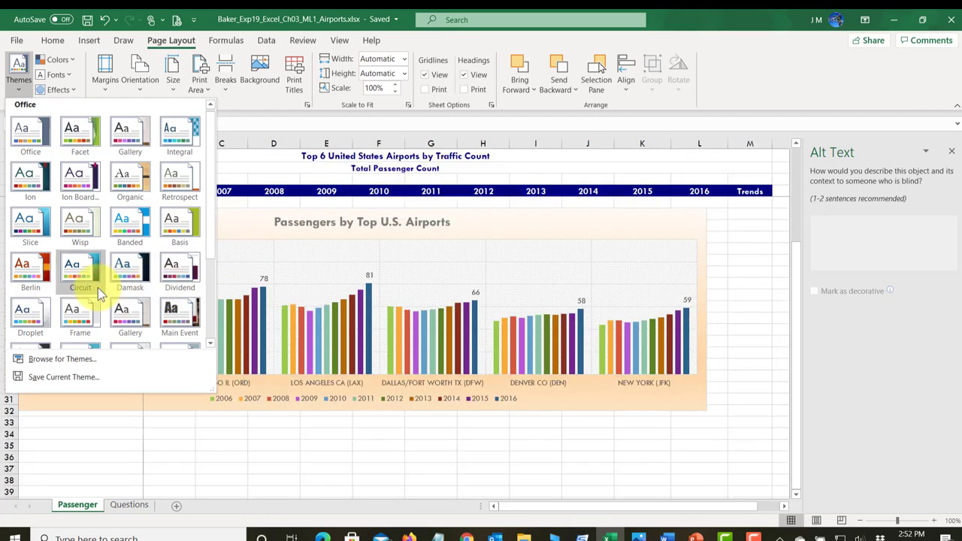
{"action": "left_click_drag", "start_coordinate": [210, 252], "coordinate": [212, 343]}
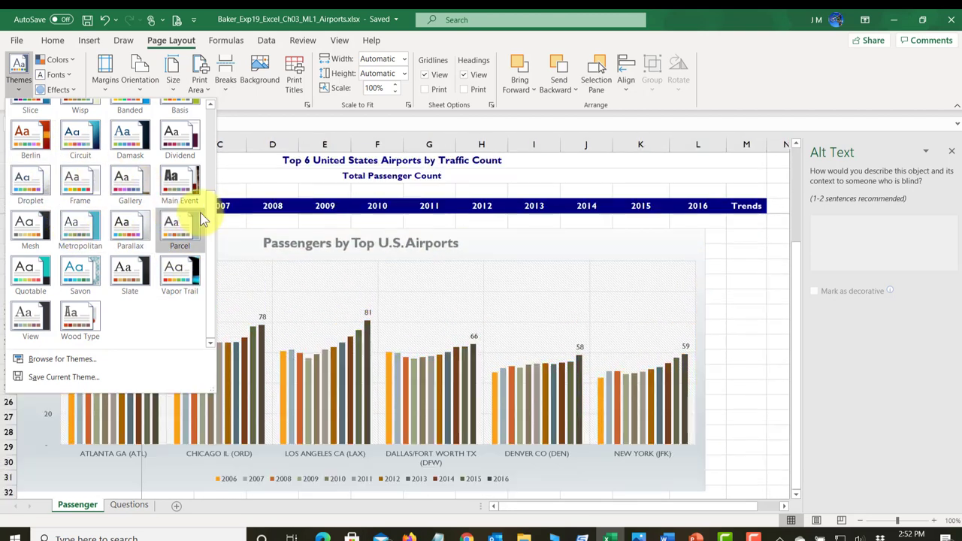
{"action": "left_click_drag", "start_coordinate": [214, 217], "coordinate": [210, 120]}
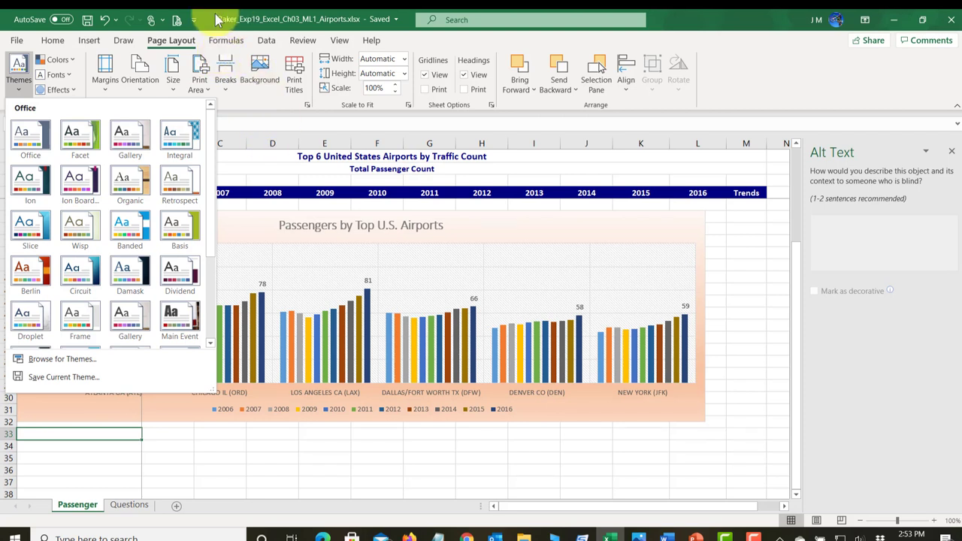
Step: Apply the Slice.thmx theme file from the Excel-3 folder on the UDISK 12X (E:) drive and save the workbook
{"action": "left_click", "coordinate": [86, 363]}
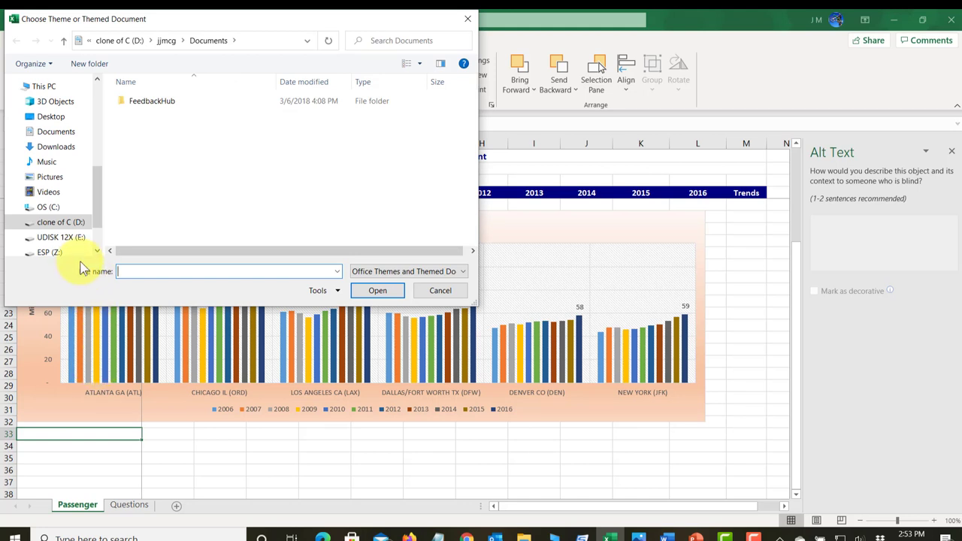
{"action": "left_click", "coordinate": [69, 239]}
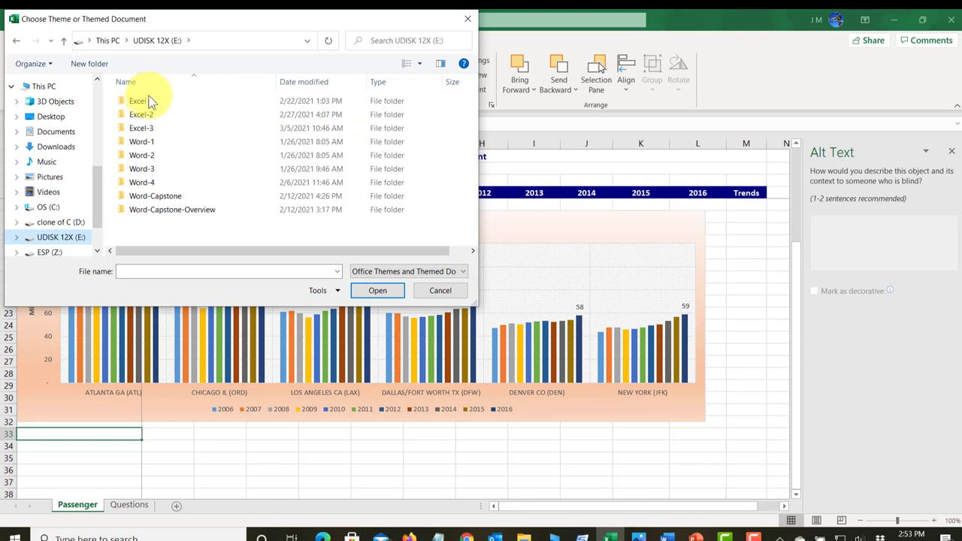
{"action": "left_click", "coordinate": [155, 131]}
{"action": "left_click", "coordinate": [155, 131]}
{"action": "double_click", "coordinate": [167, 128]}
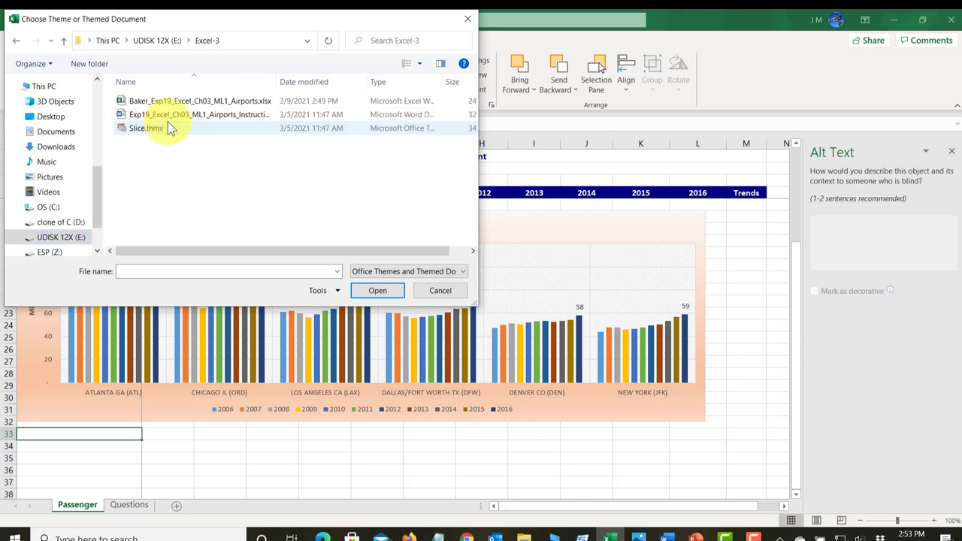
{"action": "left_click", "coordinate": [150, 129]}
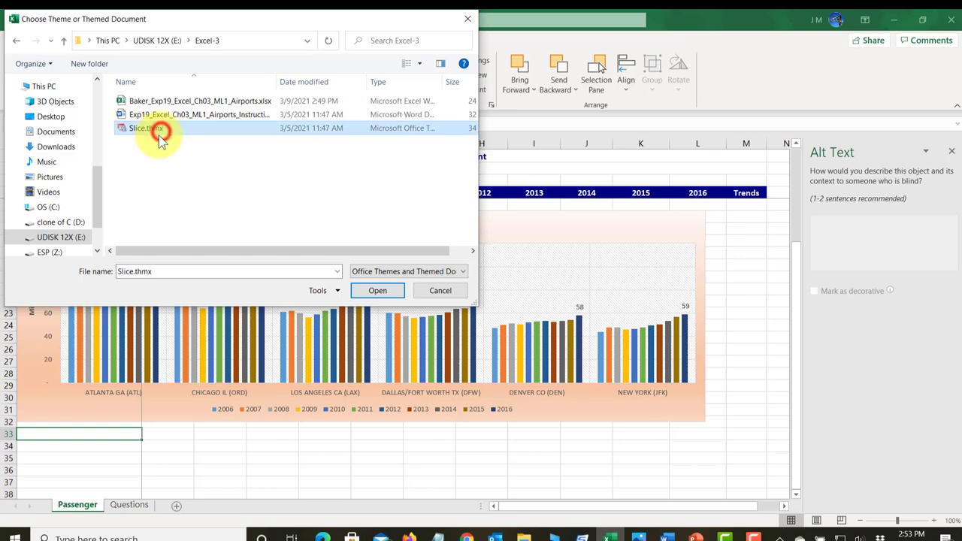
{"action": "left_click", "coordinate": [396, 290]}
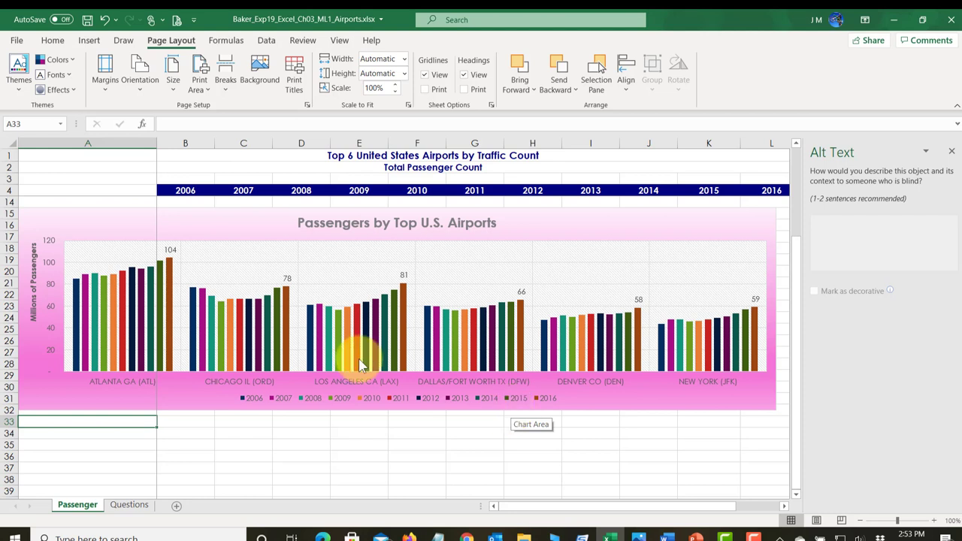
{"action": "left_click", "coordinate": [87, 21]}
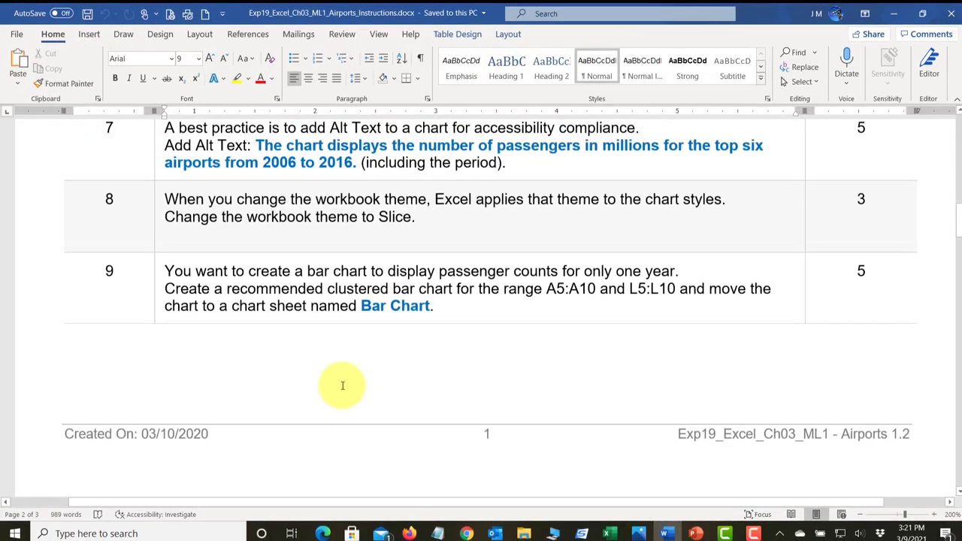
Step: Read step 9 of the Word instructions, highlight its chart data ranges, and return to the Excel workbook
{"action": "scroll", "coordinate": [341, 382], "scroll_direction": "up", "scroll_amount": 2}
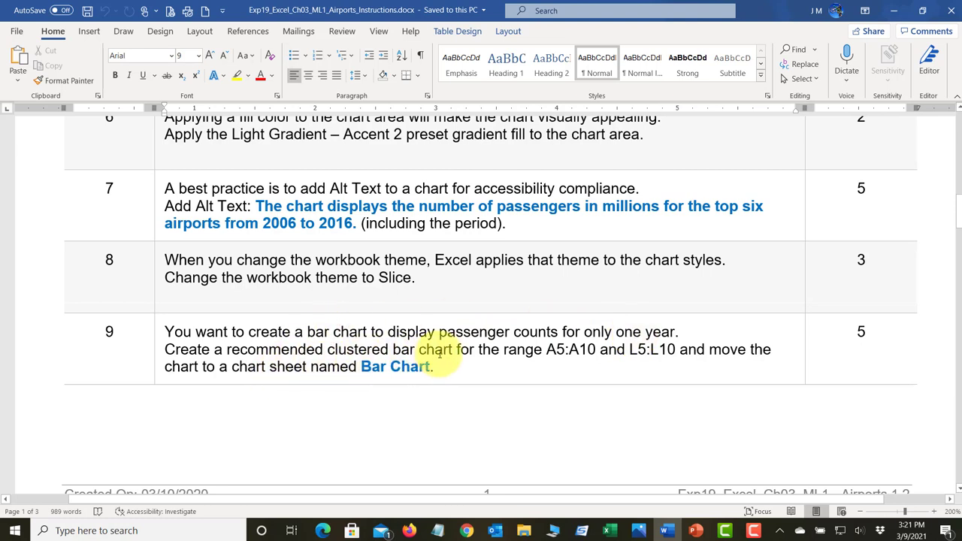
{"action": "left_click_drag", "start_coordinate": [548, 348], "coordinate": [679, 350]}
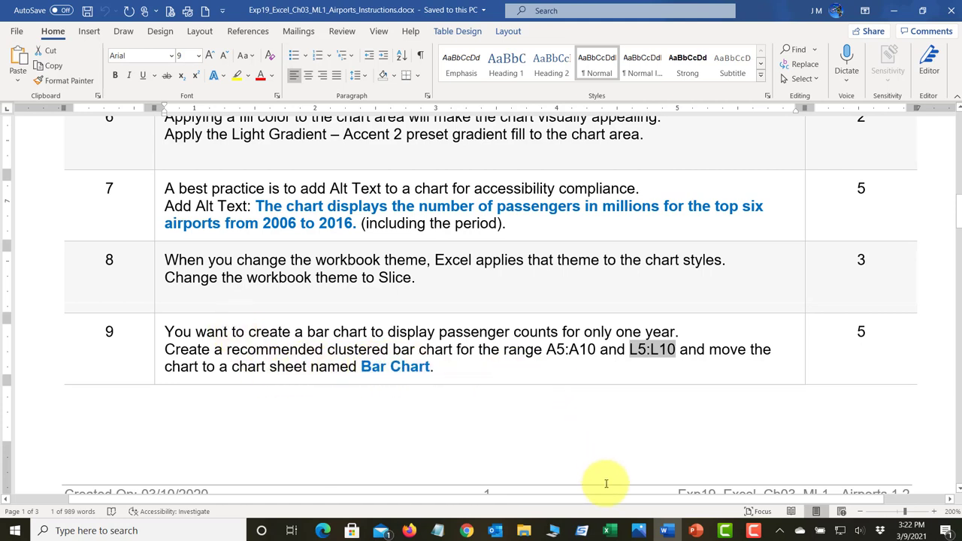
{"action": "left_click", "coordinate": [613, 532]}
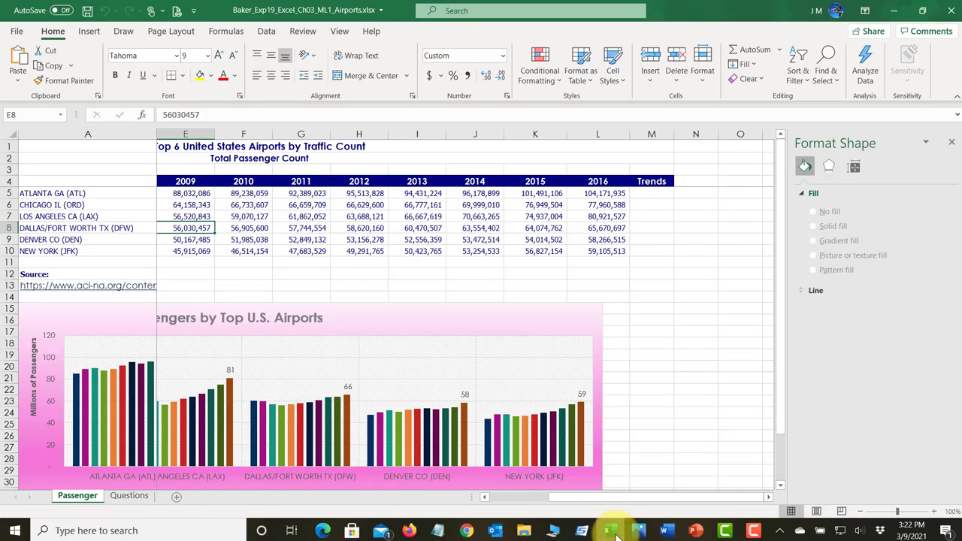
{"action": "left_click_drag", "start_coordinate": [568, 497], "coordinate": [491, 502]}
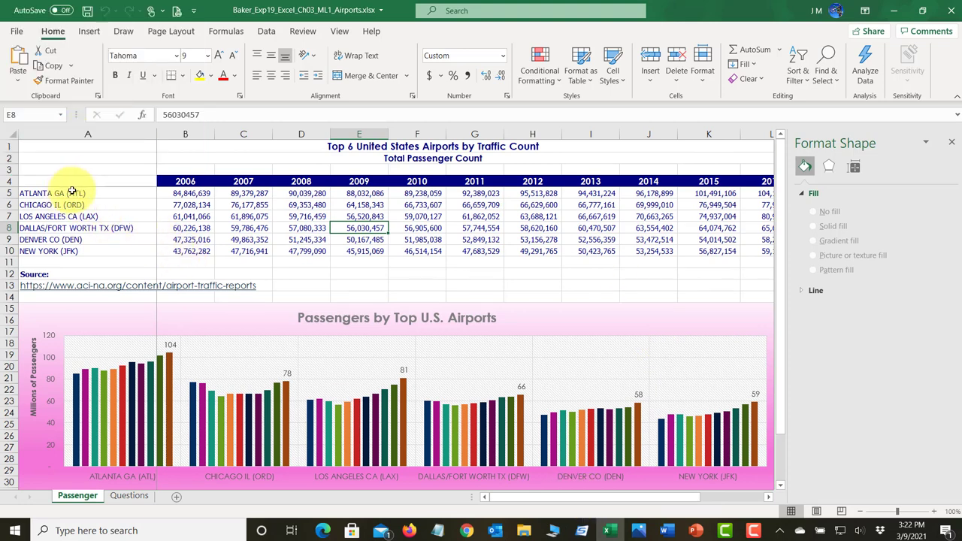
{"action": "left_click_drag", "start_coordinate": [70, 193], "coordinate": [66, 253]}
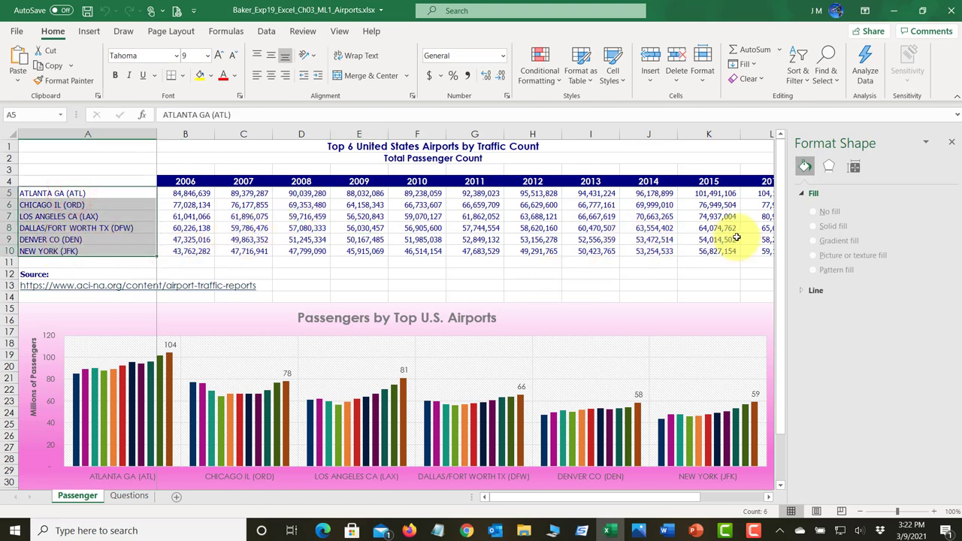
{"action": "left_click", "coordinate": [767, 499]}
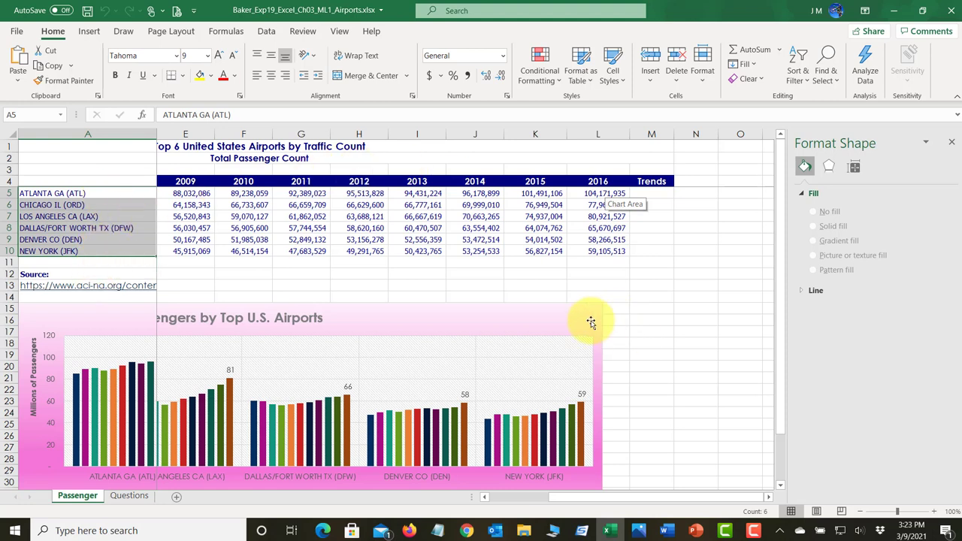
{"action": "left_click", "coordinate": [615, 262]}
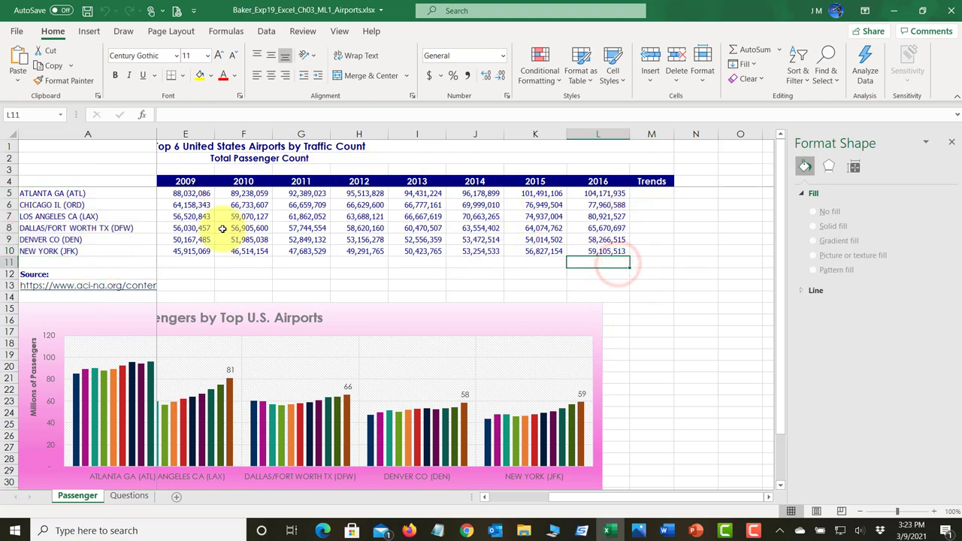
{"action": "left_click_drag", "start_coordinate": [70, 194], "coordinate": [73, 252]}
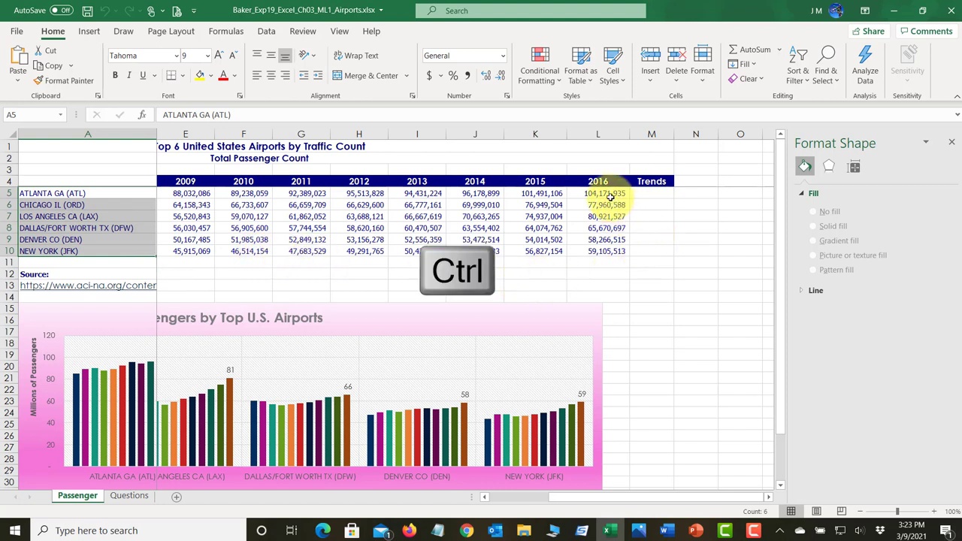
{"action": "left_click_drag", "start_coordinate": [611, 194], "coordinate": [611, 251]}
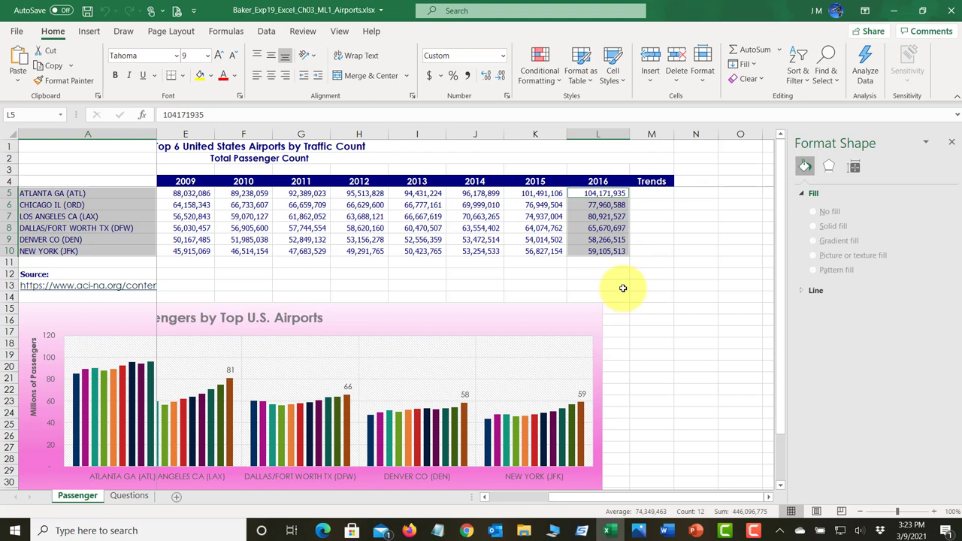
{"action": "left_click", "coordinate": [607, 194], "text": "ctrl"}
{"action": "left_click", "coordinate": [607, 209]}
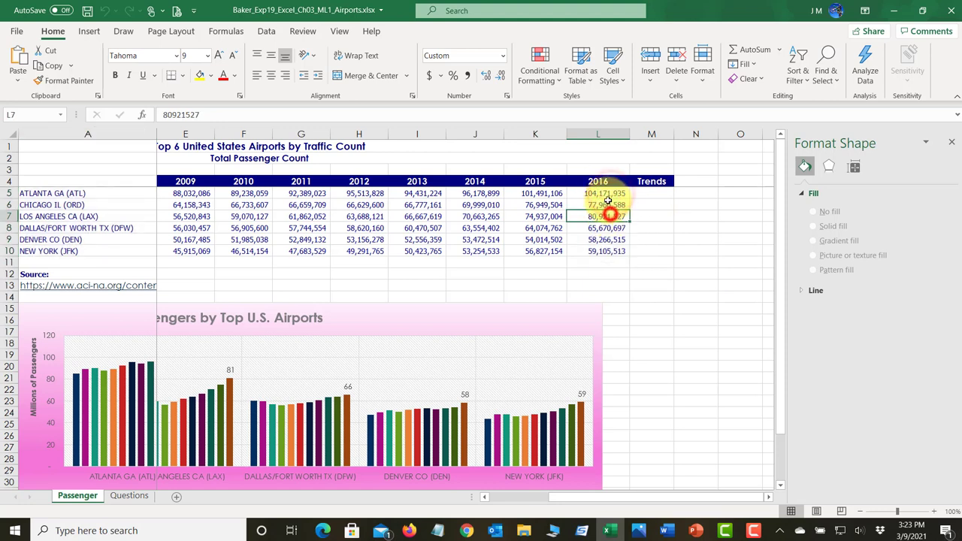
{"action": "left_click", "coordinate": [599, 228]}
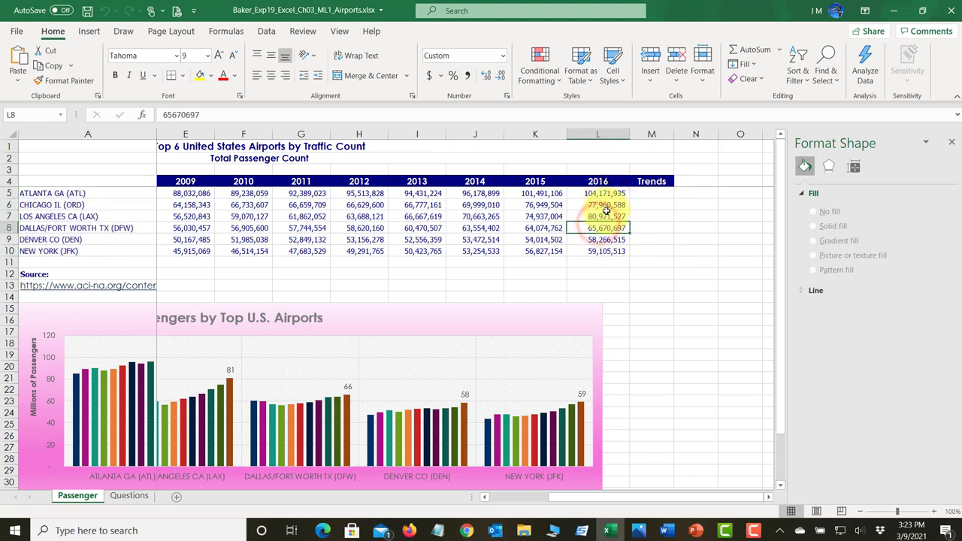
{"action": "left_click", "coordinate": [607, 204], "text": "ctrl"}
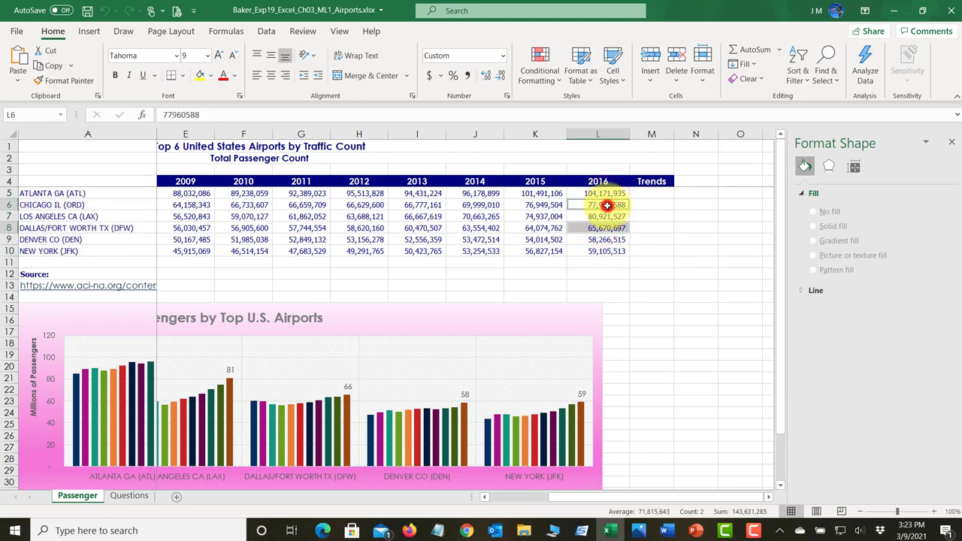
{"action": "left_click", "coordinate": [618, 241]}
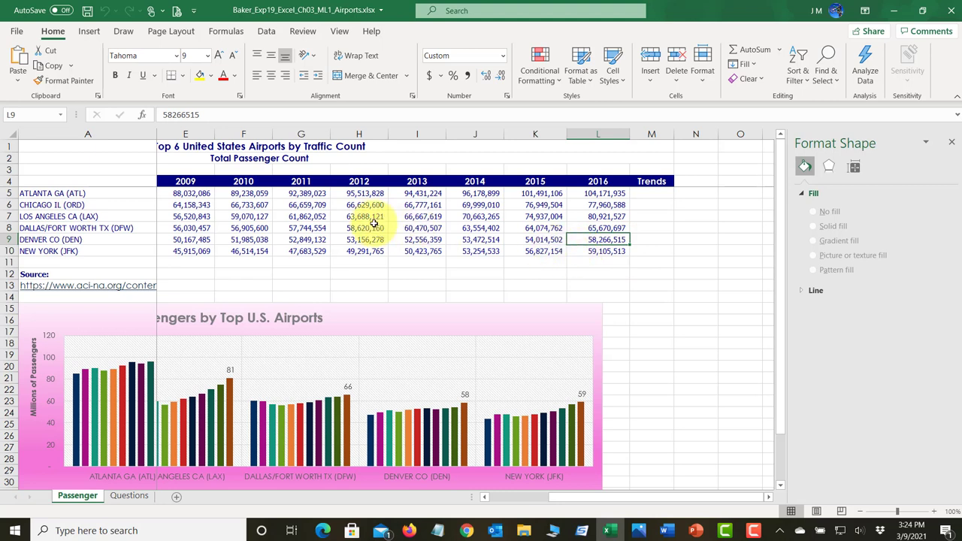
Step: Insert the recommended Clustered Bar chart for the nonadjacent ranges A5:A10 and L5:L10
{"action": "left_click_drag", "start_coordinate": [72, 193], "coordinate": [72, 251]}
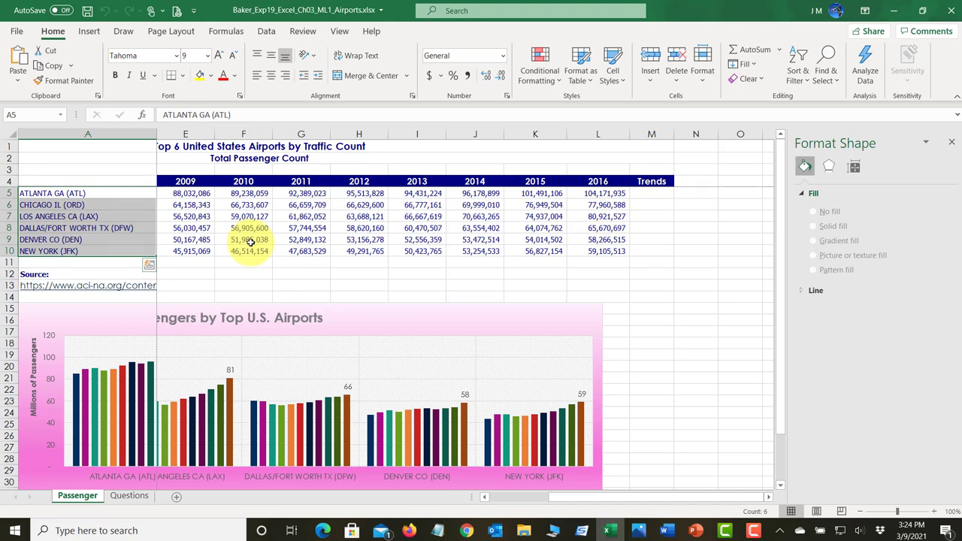
{"action": "key", "text": "ctrl+q"}
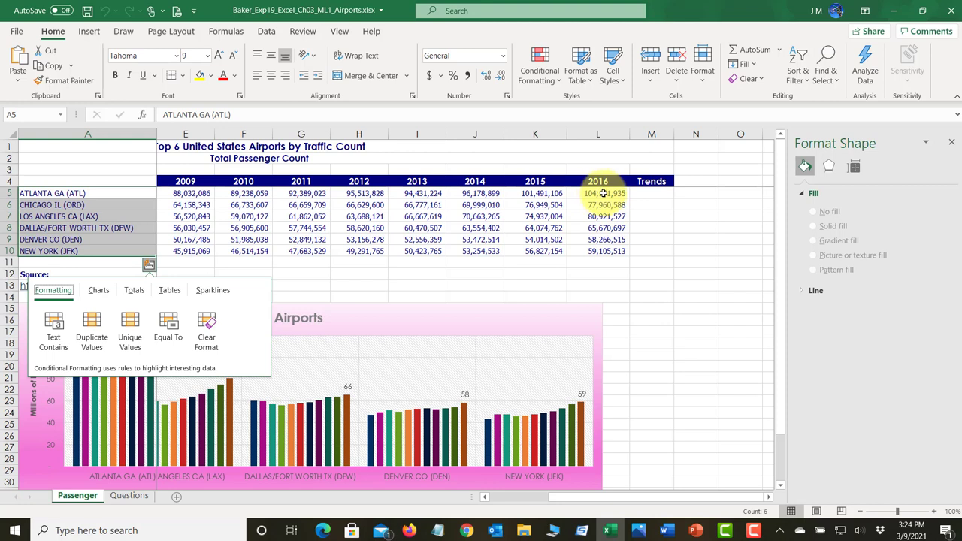
{"action": "key", "text": "ctrl"}
{"action": "left_click_drag", "start_coordinate": [606, 195], "coordinate": [611, 256]}
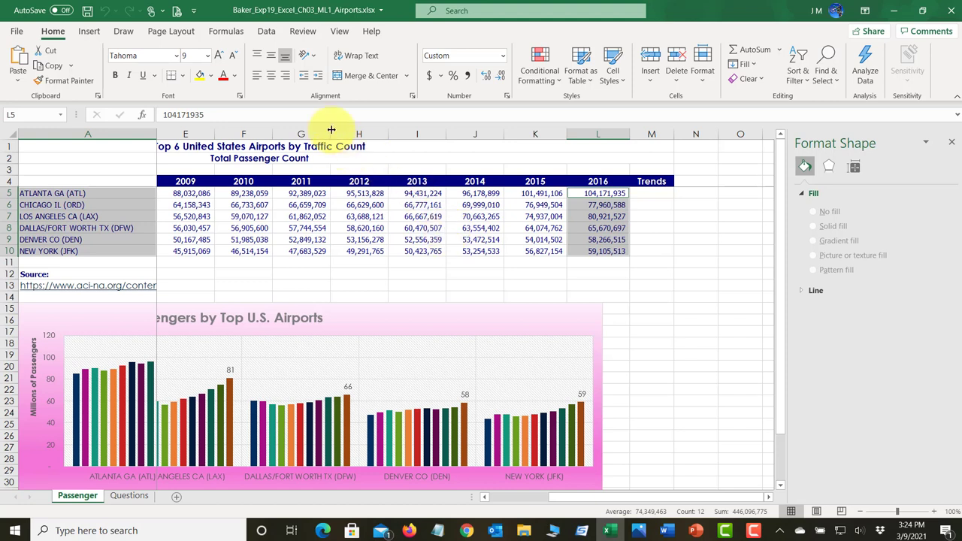
{"action": "left_click", "coordinate": [87, 35]}
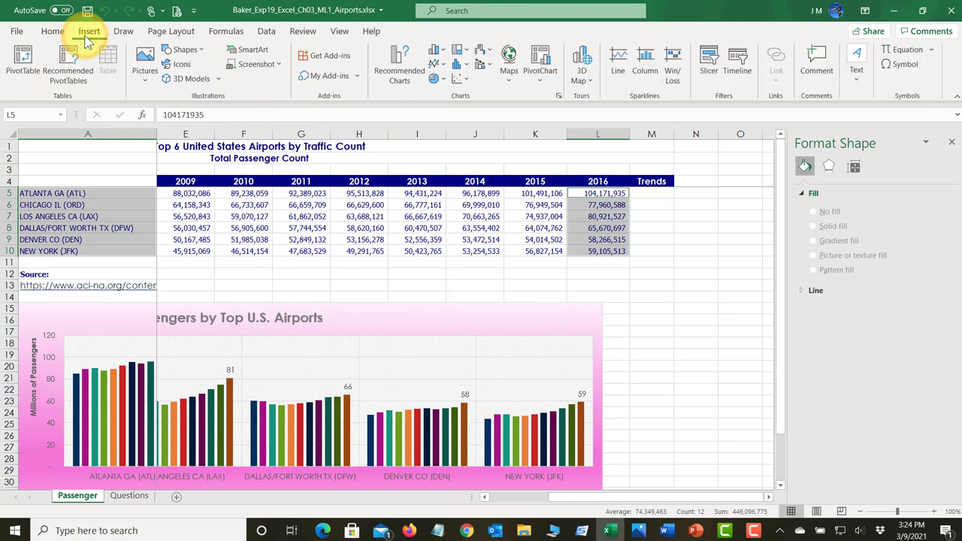
{"action": "left_click", "coordinate": [395, 63]}
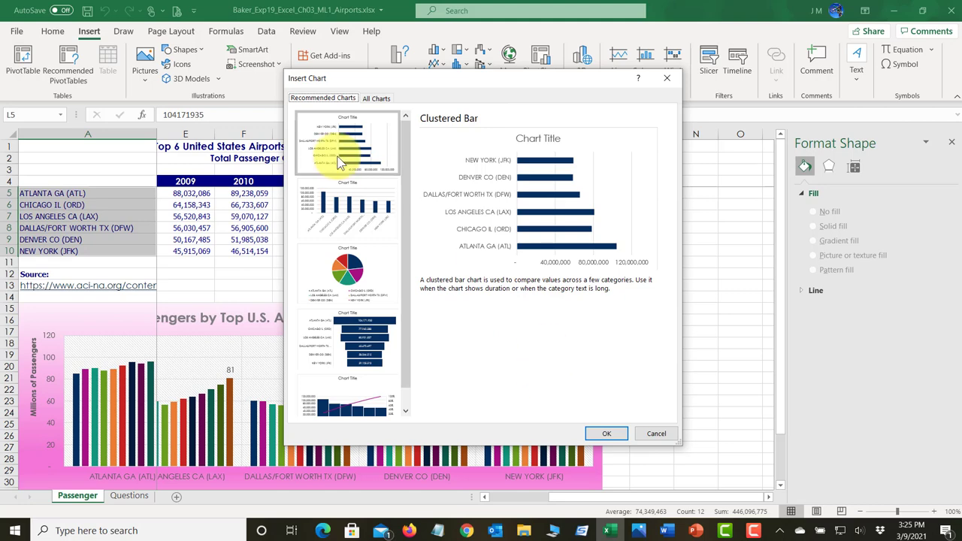
{"action": "left_click", "coordinate": [609, 435]}
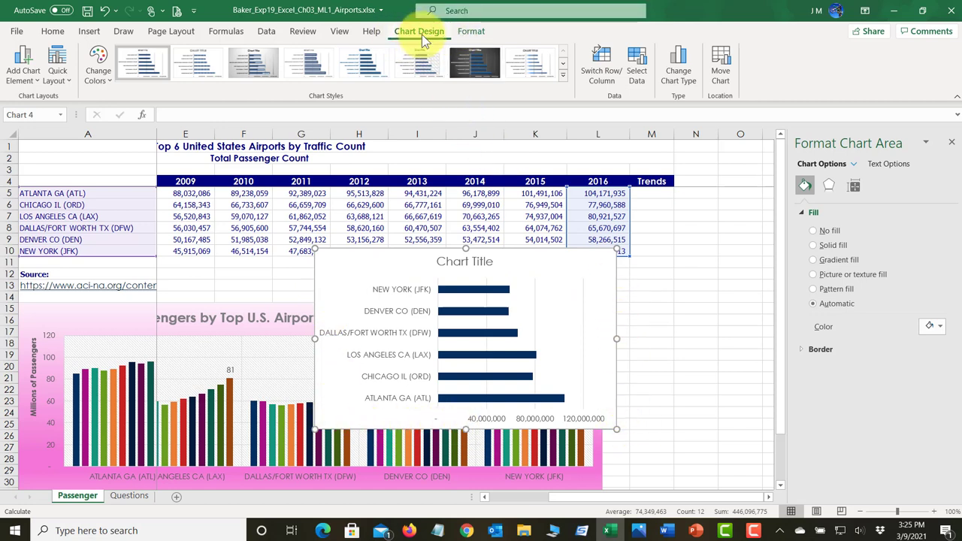
Step: Move the clustered bar chart to a new chart sheet named Bar Chart and compare it with the Passenger sheet
{"action": "left_click", "coordinate": [722, 69]}
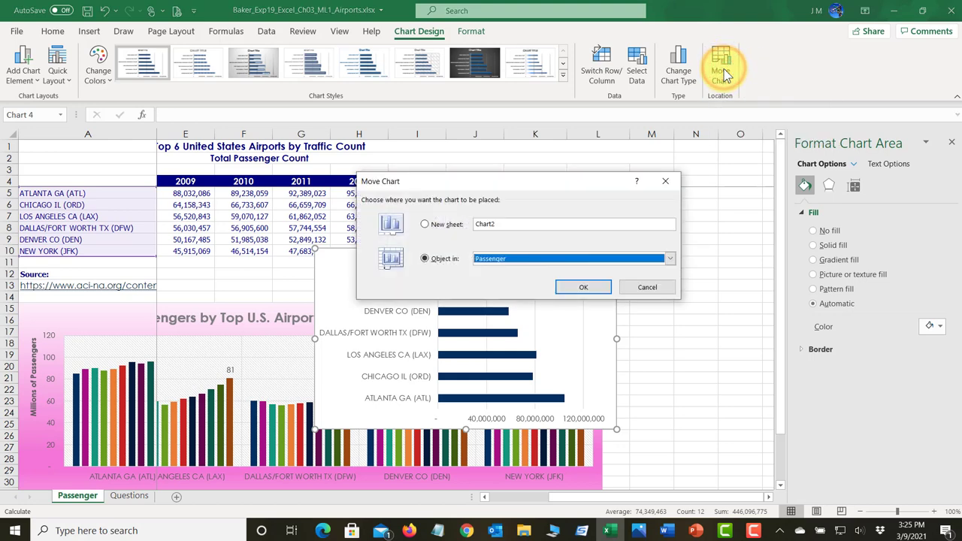
{"action": "left_click", "coordinate": [425, 224]}
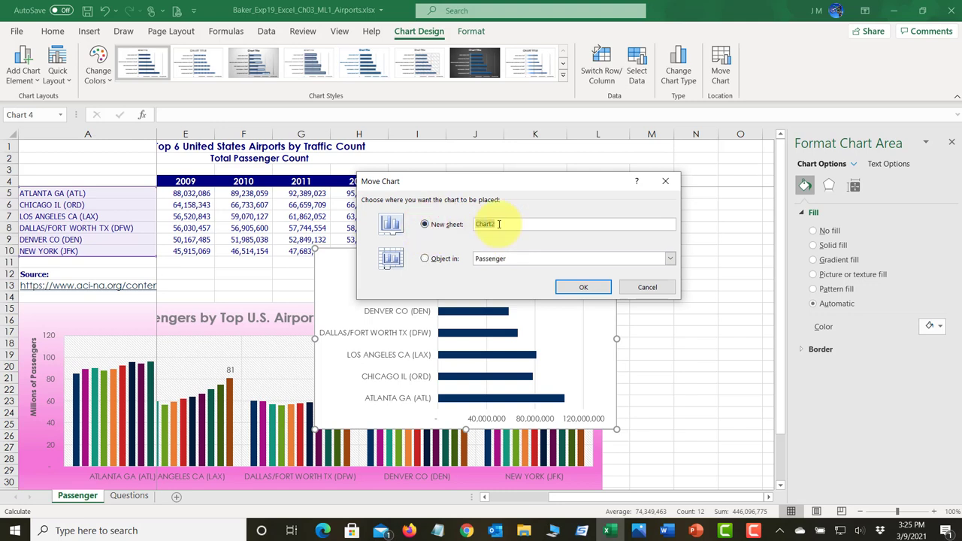
{"action": "type", "text": "Bar"}
{"action": "left_click", "coordinate": [584, 290]}
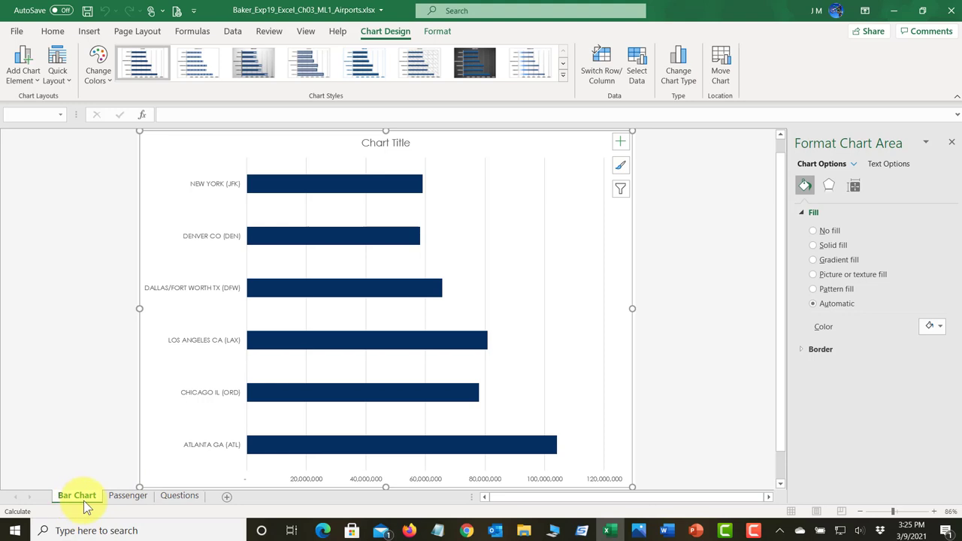
{"action": "left_click", "coordinate": [124, 499]}
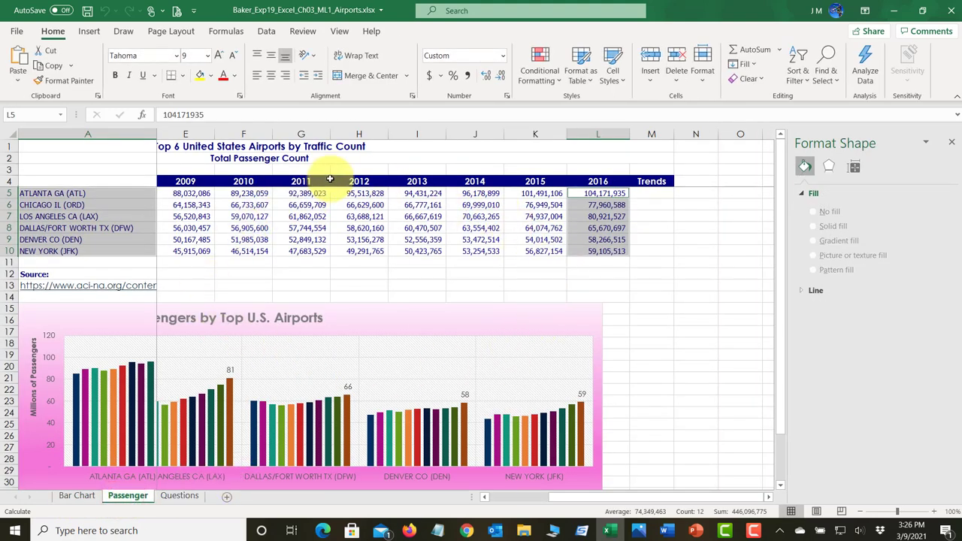
{"action": "left_click", "coordinate": [65, 499]}
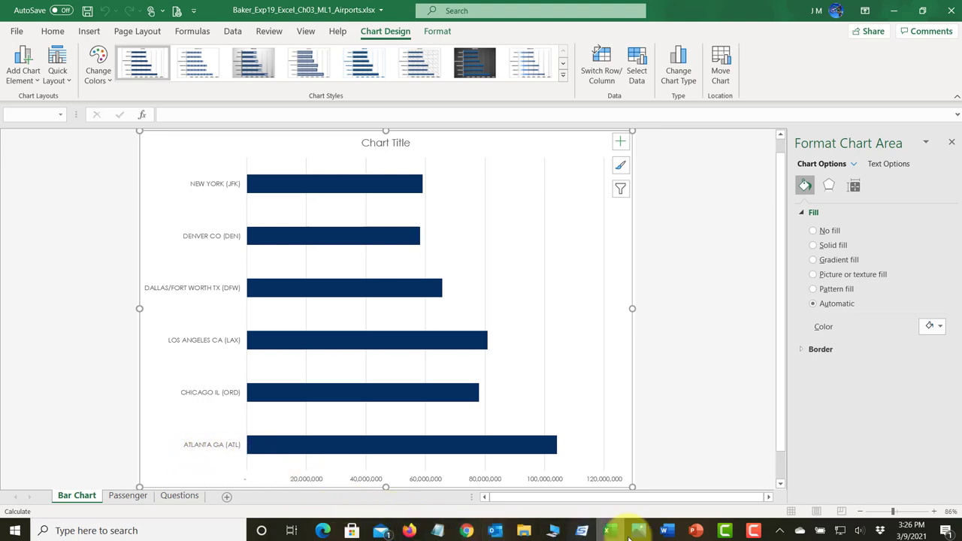
Step: Read step 10 of the Word instructions on customizing the bar chart and return to the Excel workbook
{"action": "left_click", "coordinate": [667, 531]}
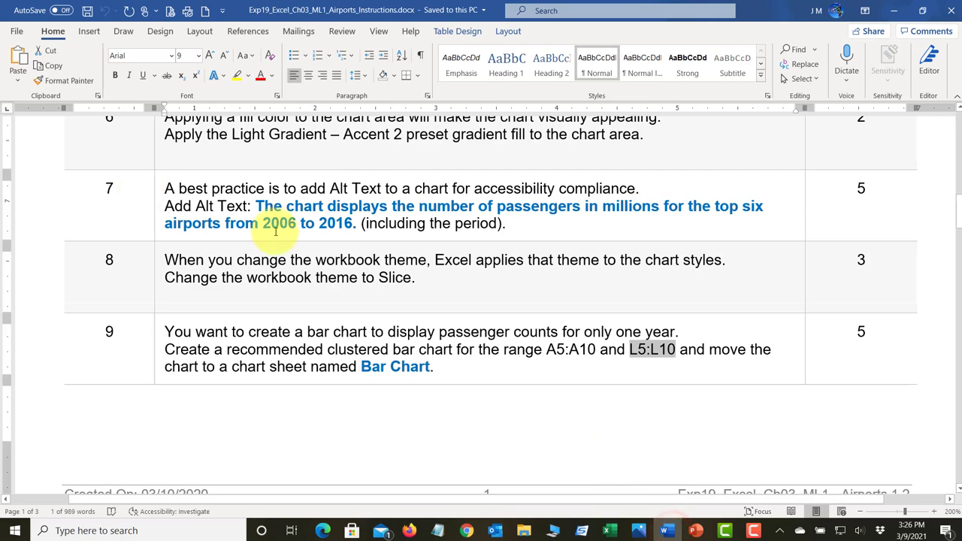
{"action": "scroll", "coordinate": [276, 234], "scroll_direction": "down", "scroll_amount": 3}
{"action": "scroll", "coordinate": [276, 234], "scroll_direction": "down", "scroll_amount": 6}
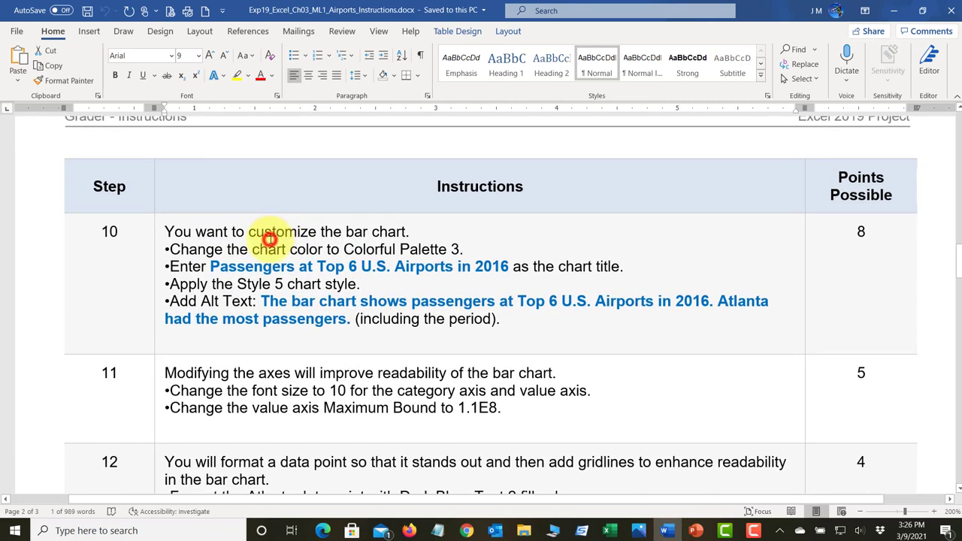
{"action": "left_click", "coordinate": [261, 234]}
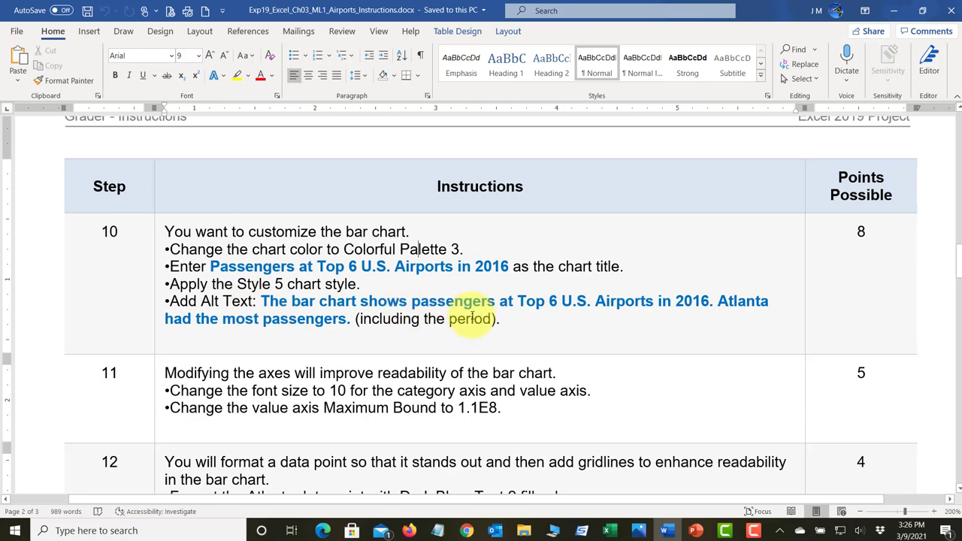
{"action": "left_click", "coordinate": [615, 533]}
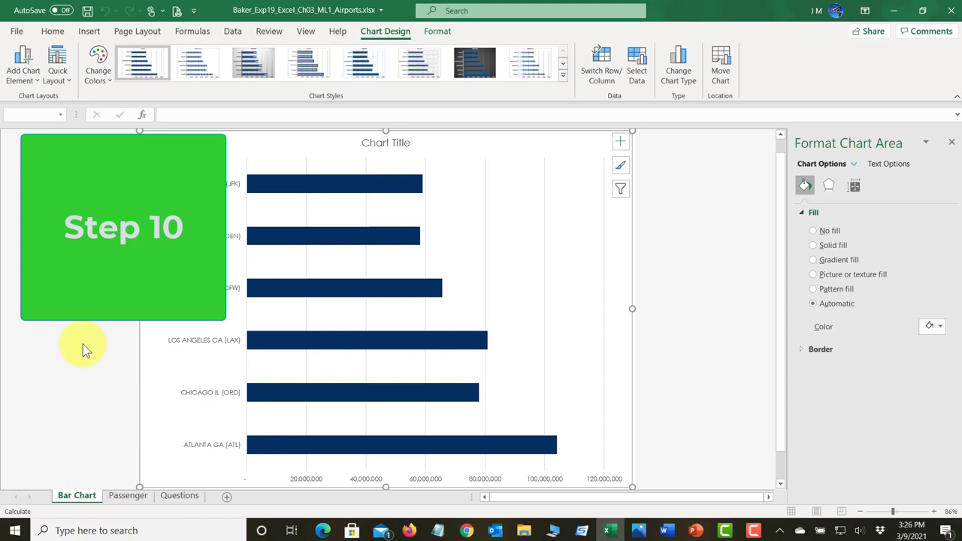
Step: Change the bar chart's colors to Colorful Palette 3
{"action": "left_click", "coordinate": [99, 79]}
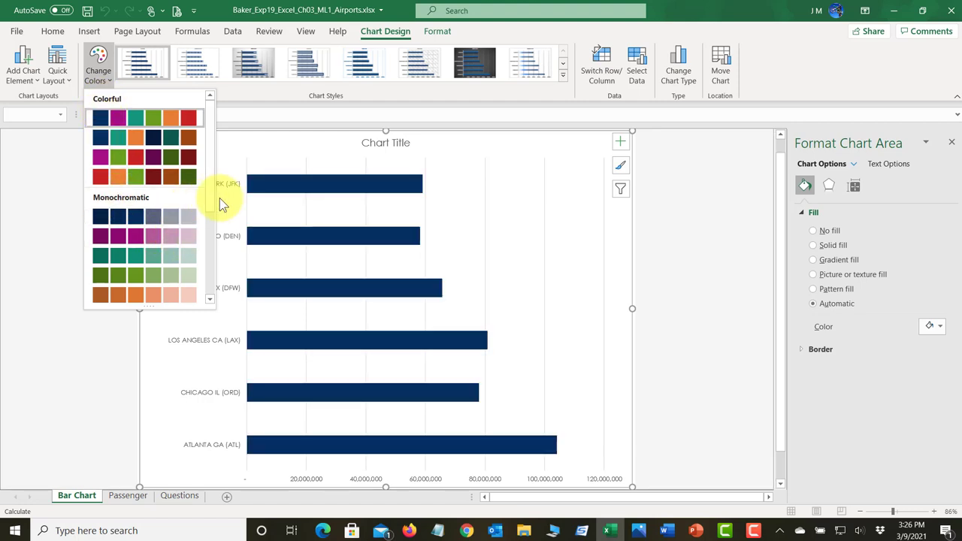
{"action": "left_click_drag", "start_coordinate": [210, 194], "coordinate": [215, 132]}
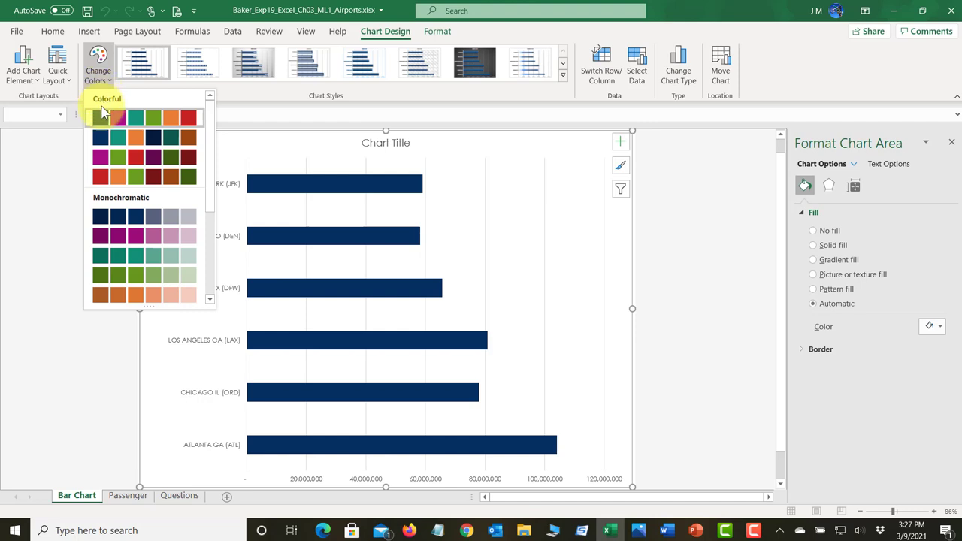
{"action": "left_click", "coordinate": [106, 158]}
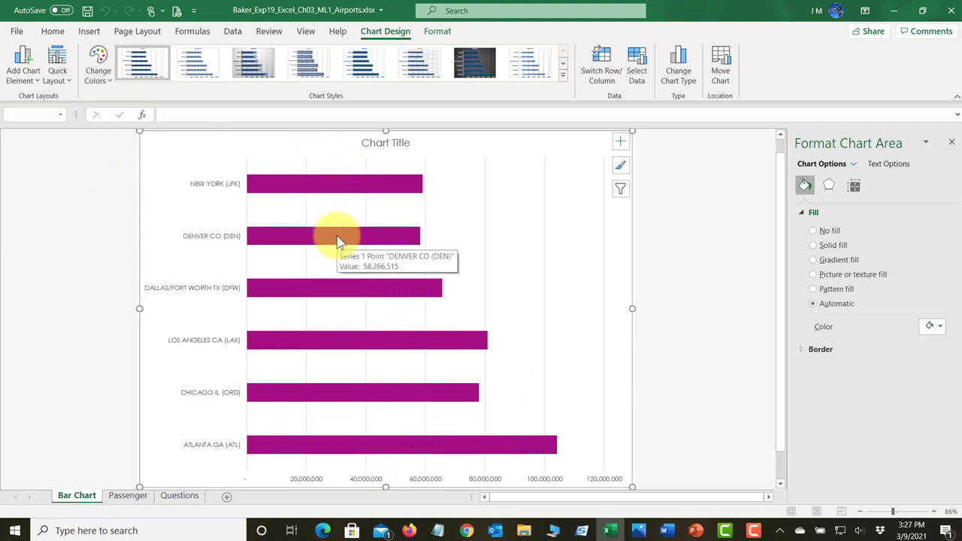
Step: Replace the bar chart's placeholder title with "Passengers at Top 6 U.S. Airports in 2016"
{"action": "left_click", "coordinate": [386, 143]}
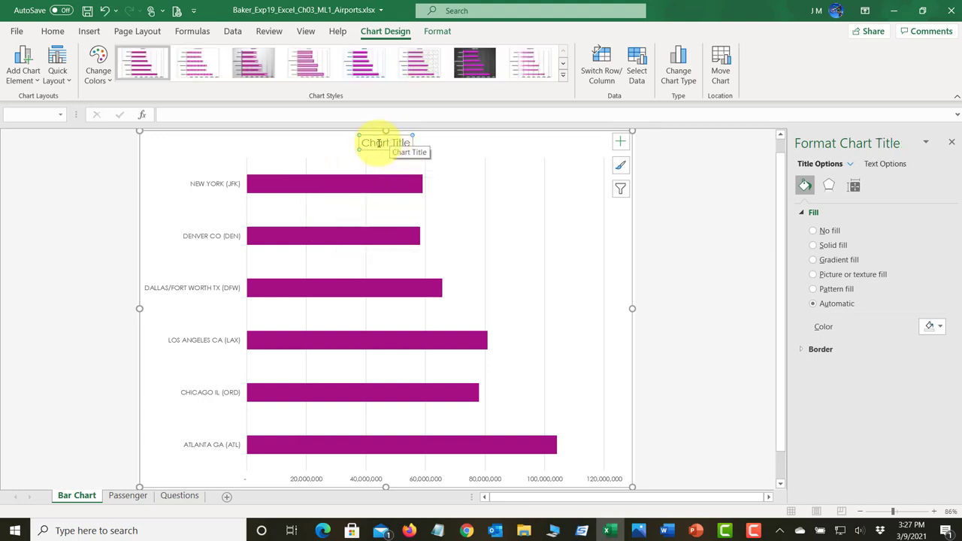
{"action": "triple_click", "coordinate": [378, 144]}
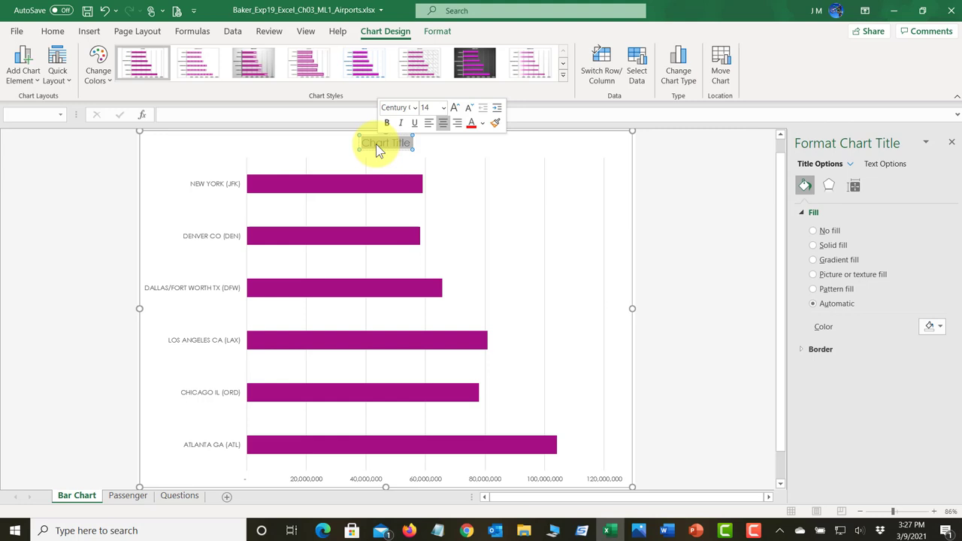
{"action": "type", "text": "Pa"}
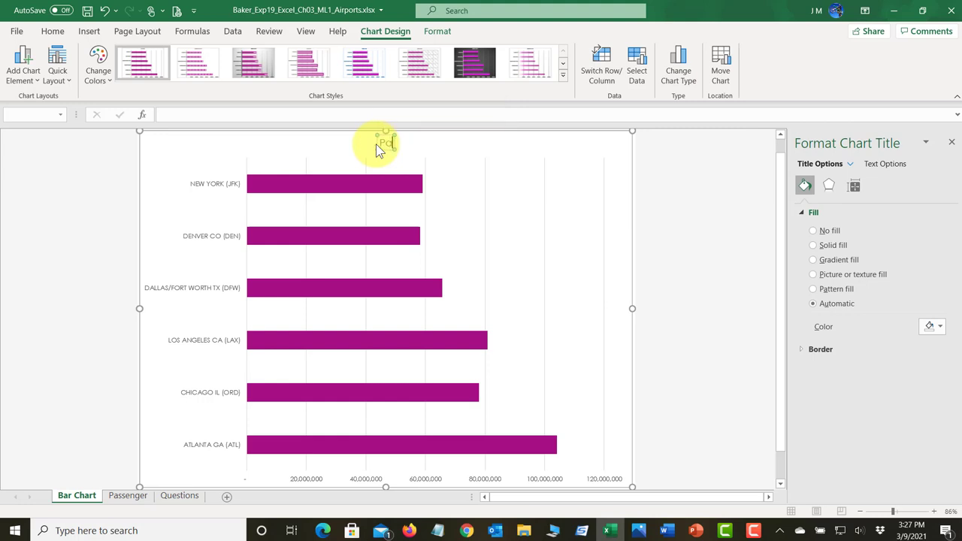
{"action": "type", "text": "ssengers at Top 6"}
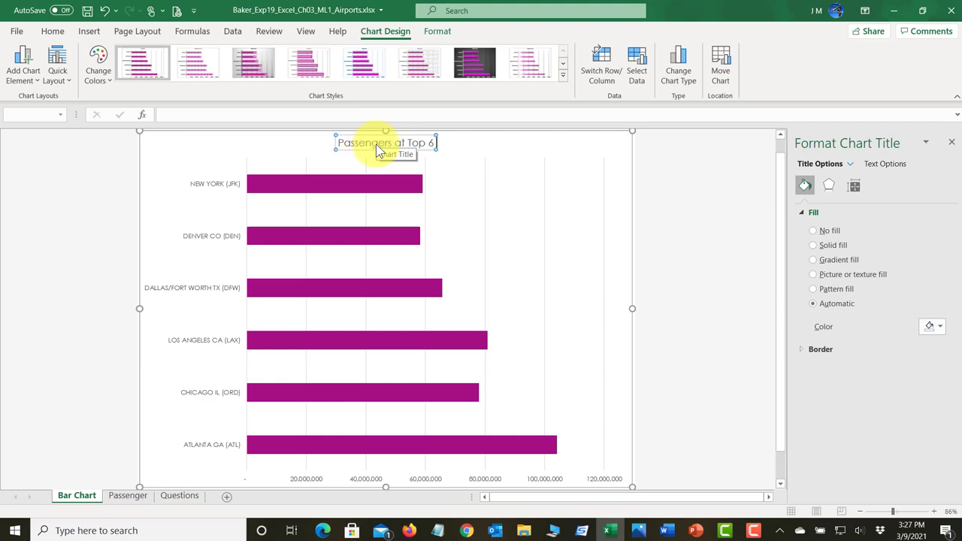
{"action": "type", "text": " U.S. Air"}
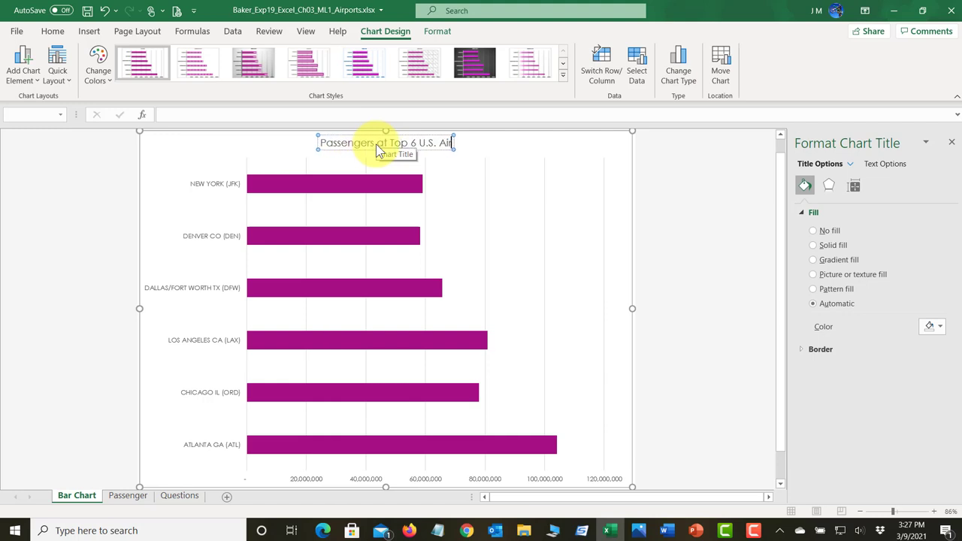
{"action": "type", "text": "port"}
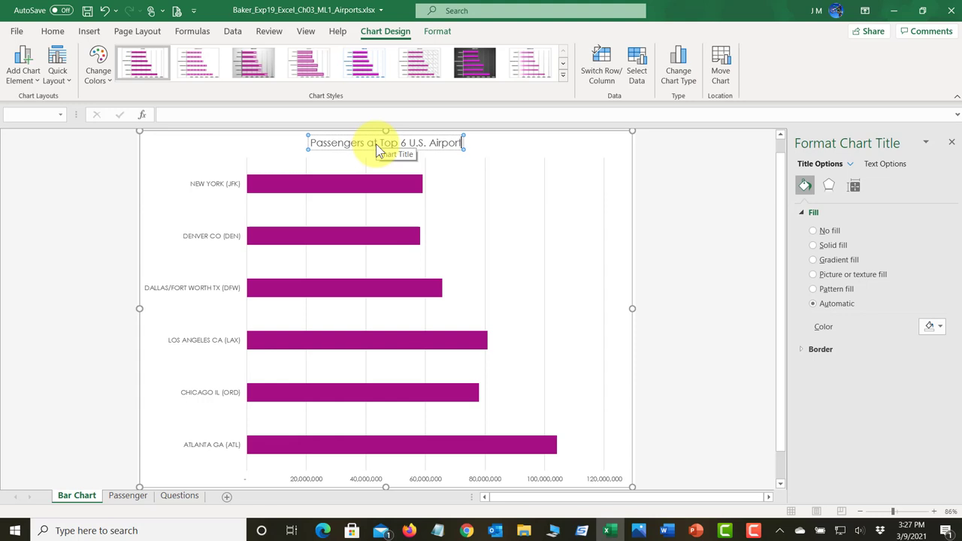
{"action": "type", "text": "s in 20"}
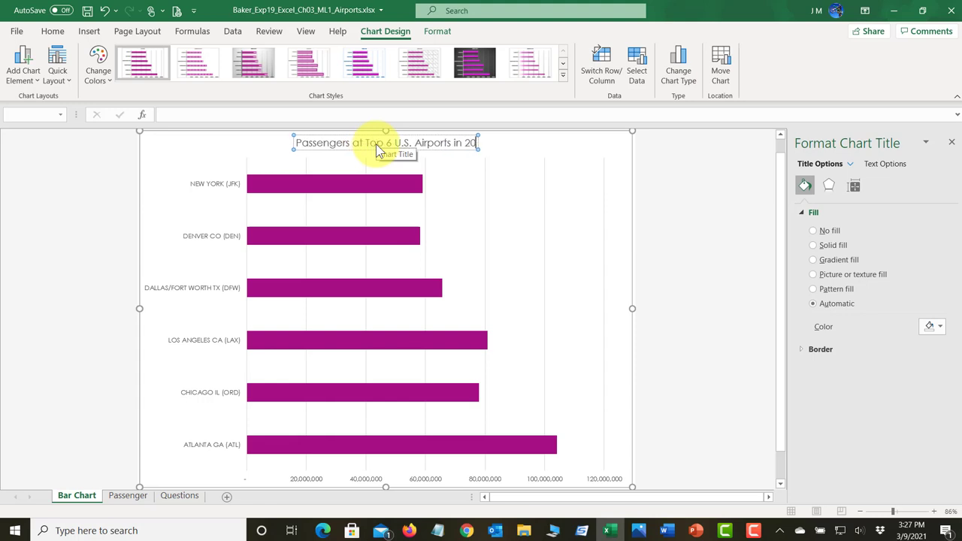
{"action": "type", "text": "16"}
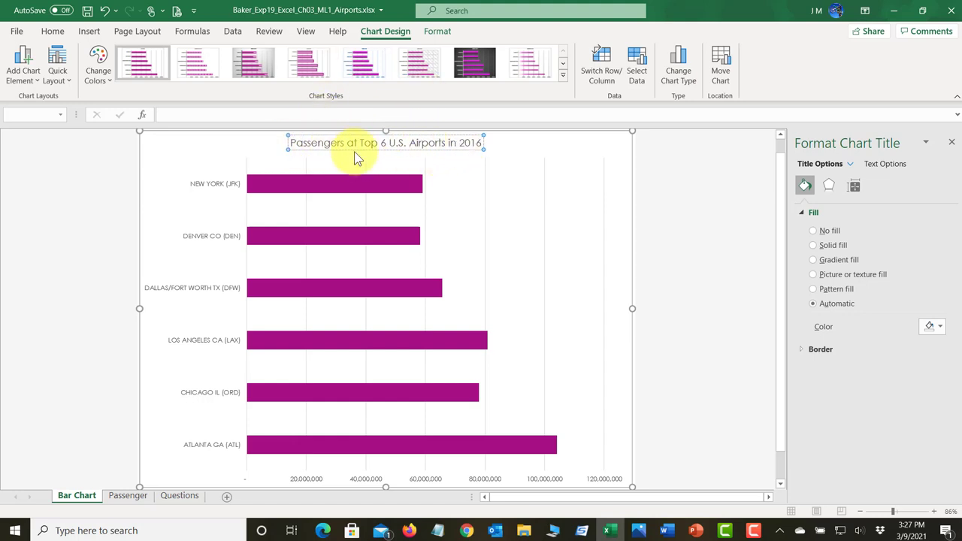
{"action": "left_click", "coordinate": [701, 183]}
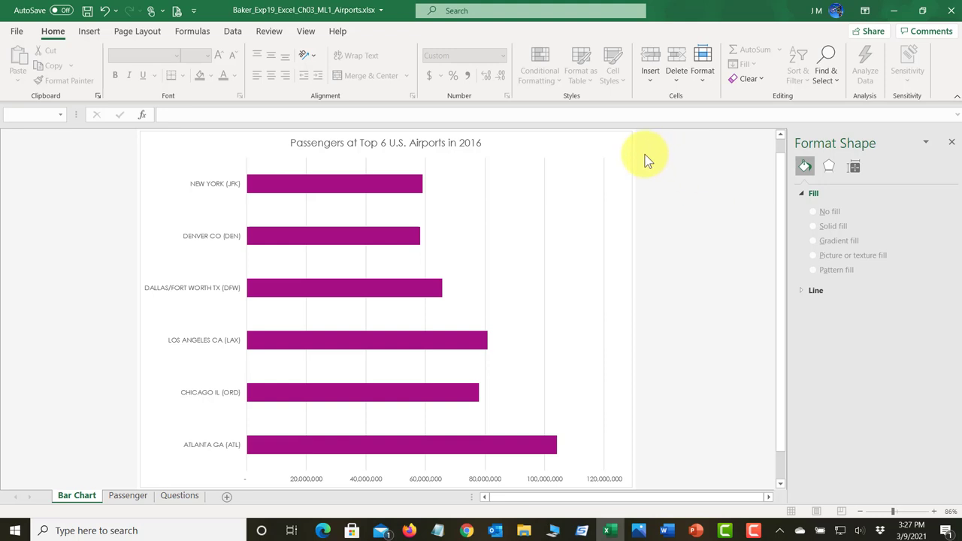
Step: Apply the Style 5 chart style to the bar chart
{"action": "left_click", "coordinate": [558, 143]}
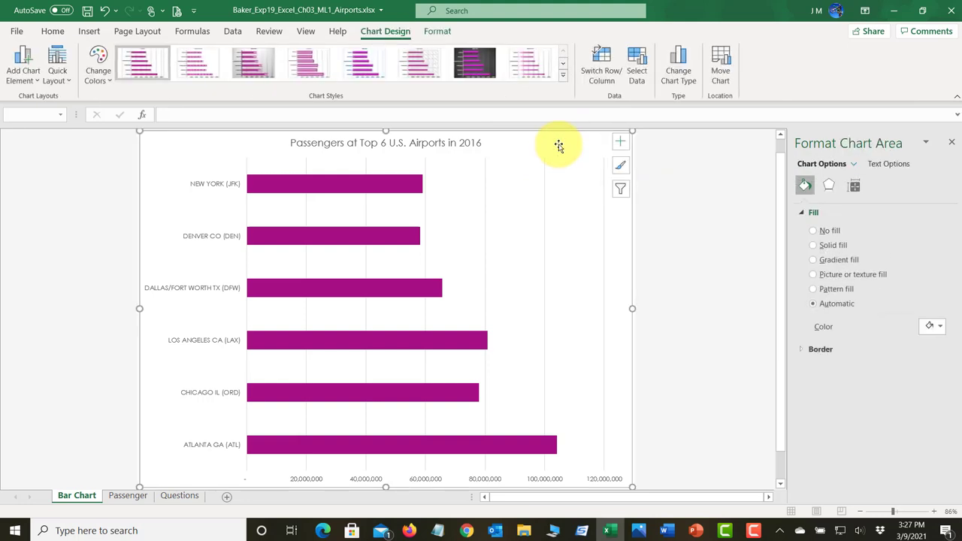
{"action": "left_click", "coordinate": [623, 171]}
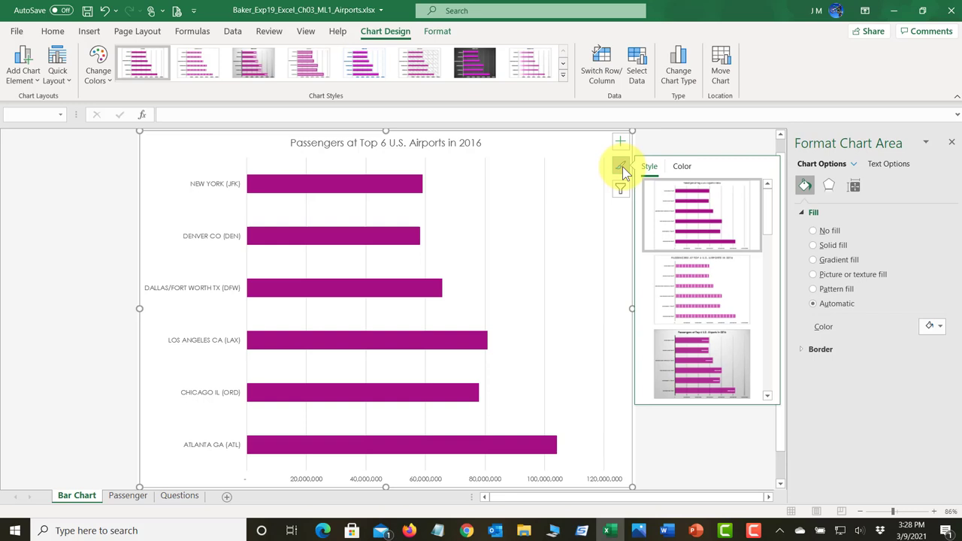
{"action": "left_click_drag", "start_coordinate": [769, 212], "coordinate": [775, 265]}
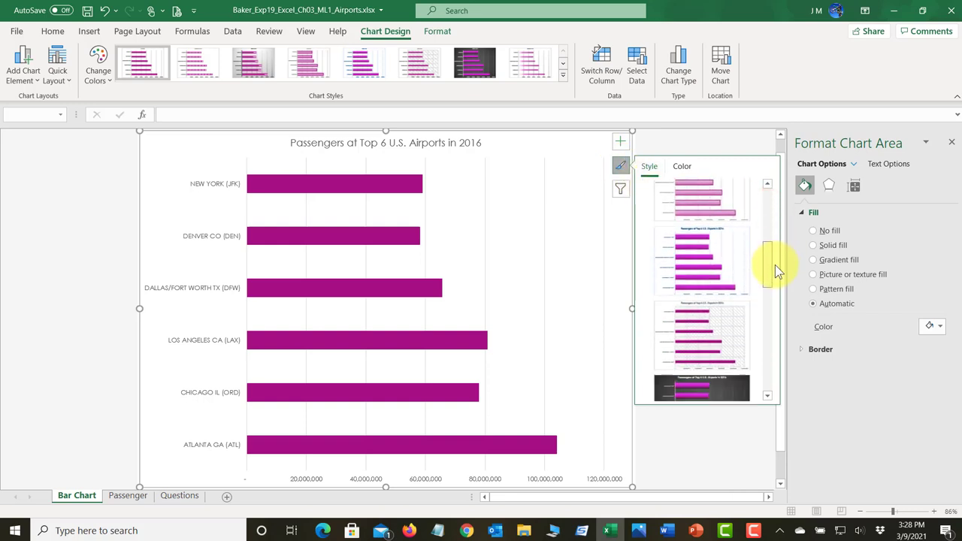
{"action": "left_click", "coordinate": [709, 262]}
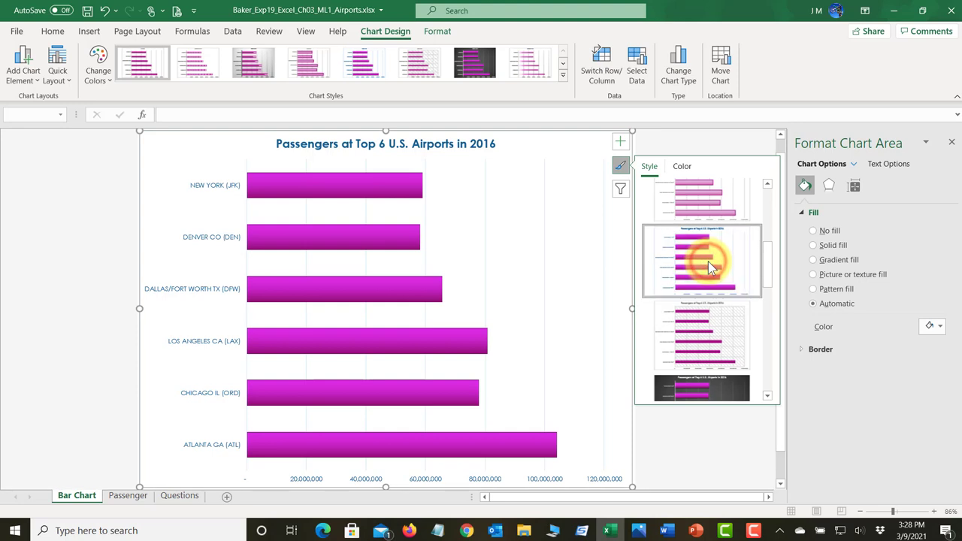
{"action": "left_click", "coordinate": [106, 238]}
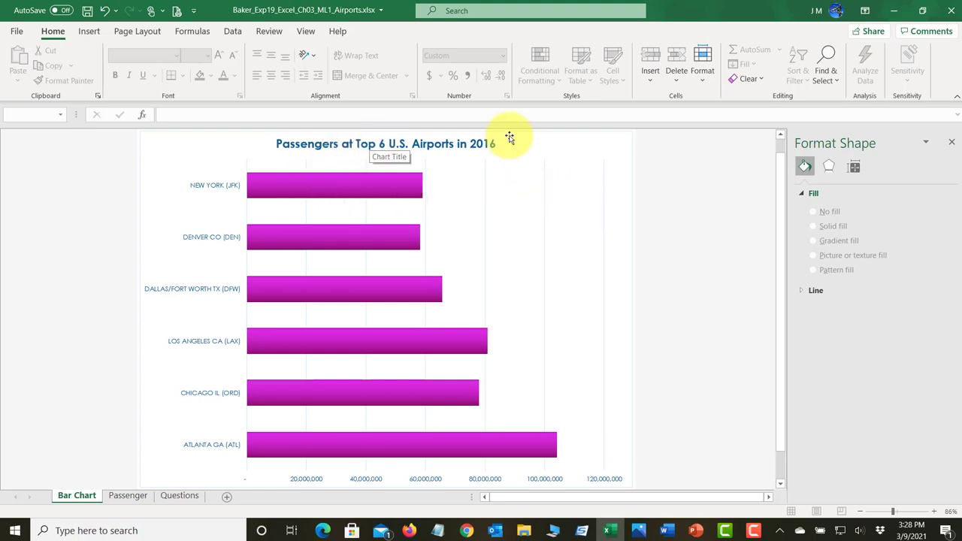
Step: Add the chart alt text "The bar chart shows passengers at Top 6 U.S. Airports in 2016. Atlanta had the most passengers." and save the workbook
{"action": "right_click", "coordinate": [601, 142]}
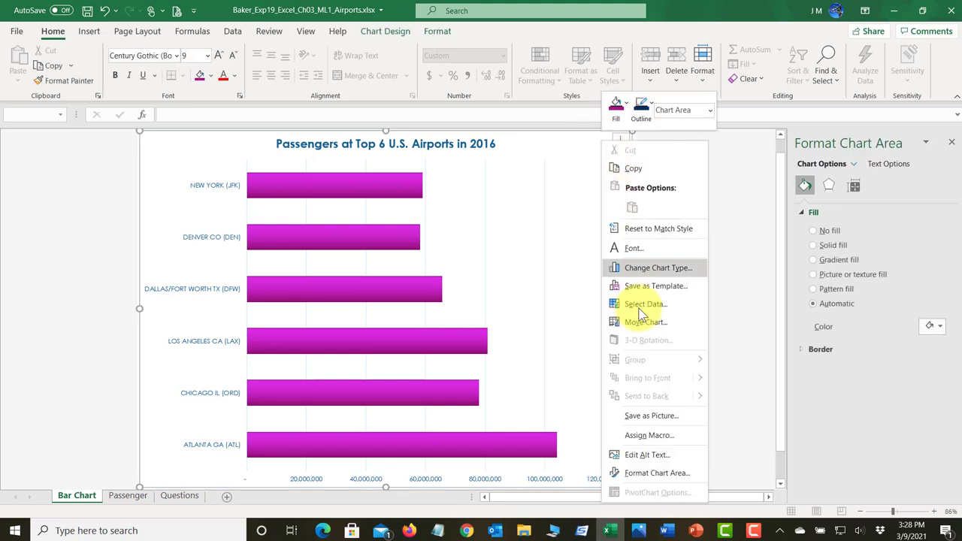
{"action": "left_click", "coordinate": [674, 457]}
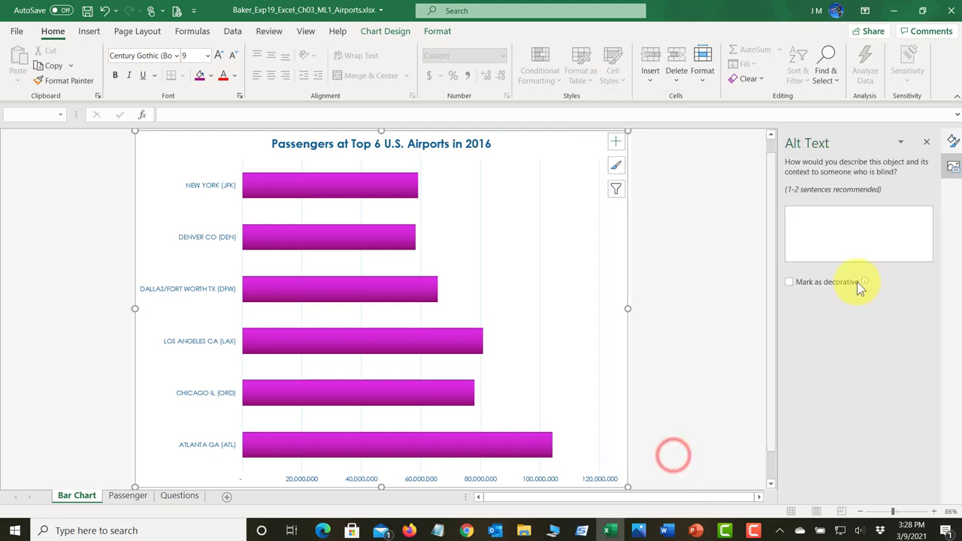
{"action": "left_click", "coordinate": [836, 229]}
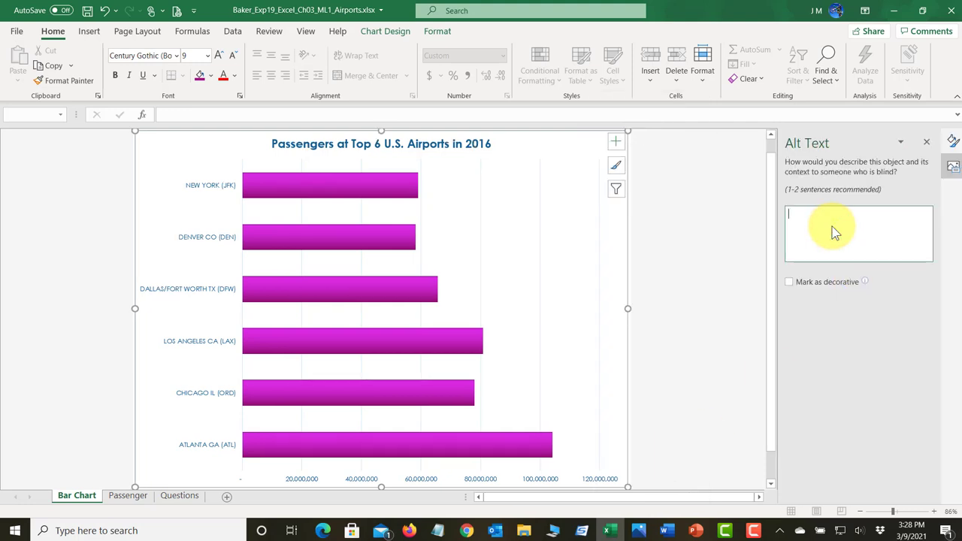
{"action": "type", "text": "THe bar chart shows passengers at Top "}
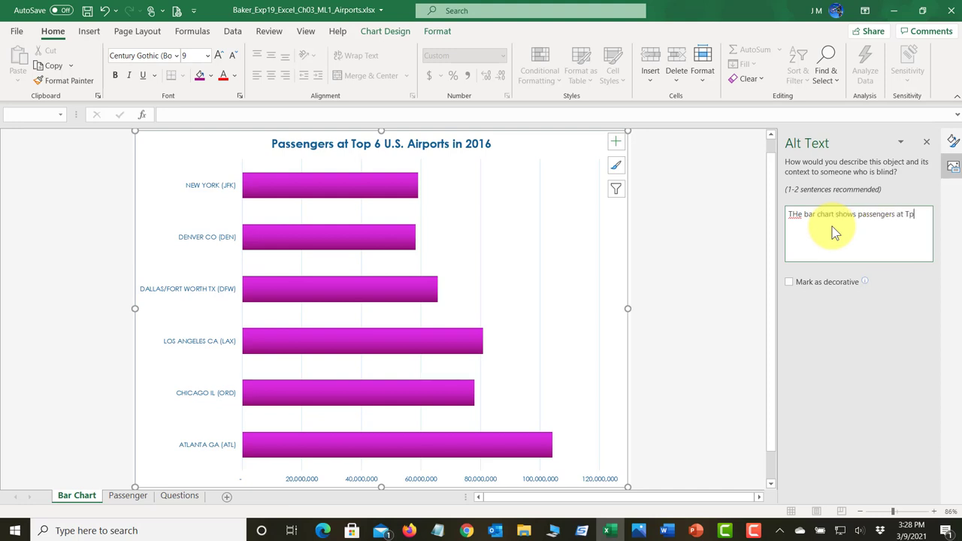
{"action": "type", "text": "6 U.S. Airports in 2016. Atlanta had the most pass"}
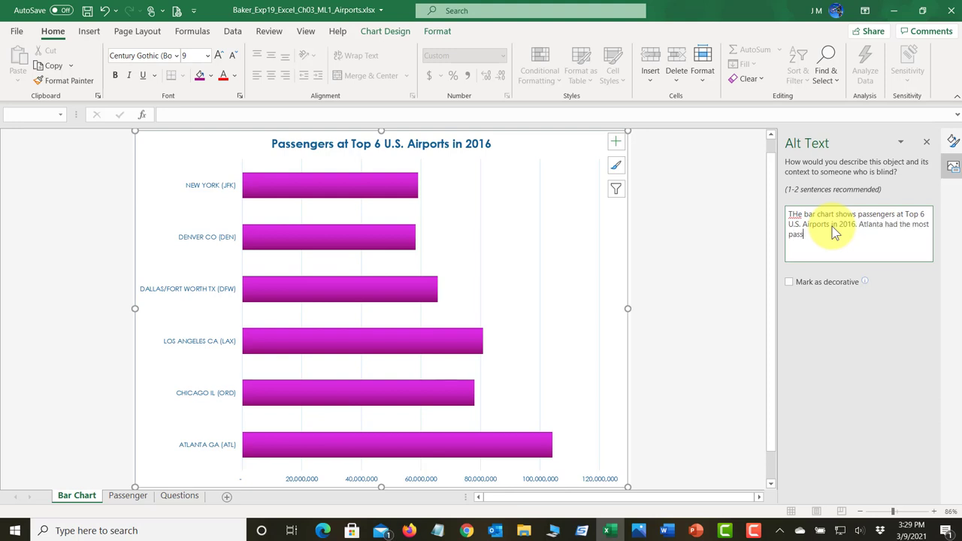
{"action": "type", "text": "engers."}
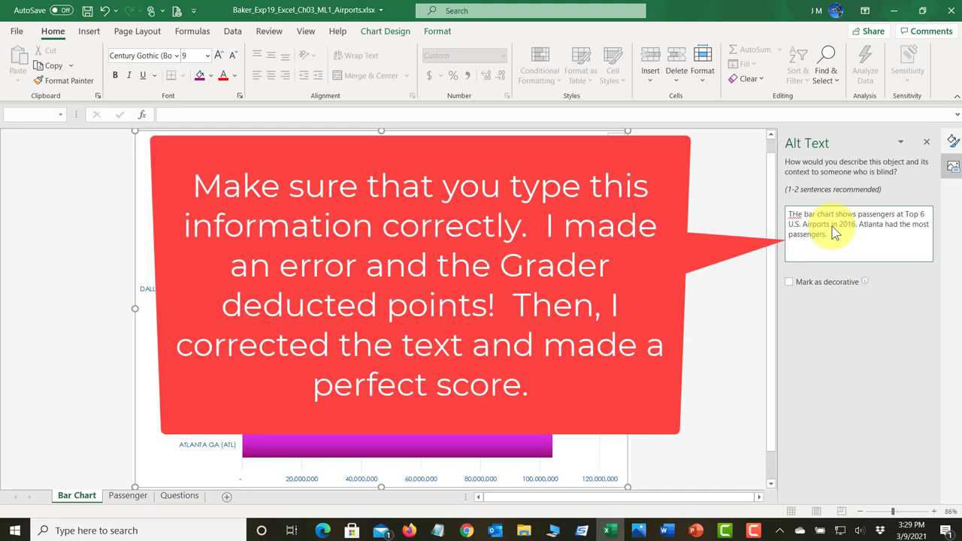
{"action": "left_click", "coordinate": [795, 216]}
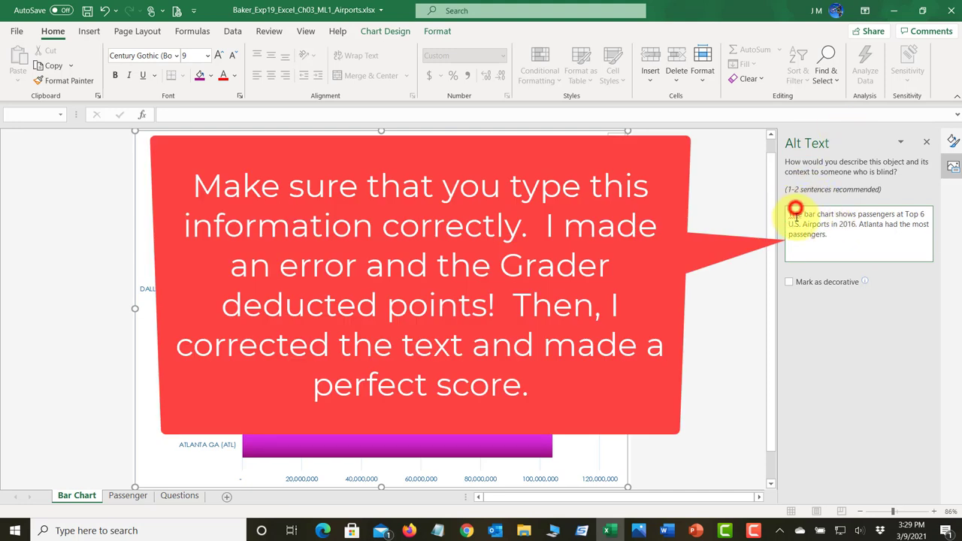
{"action": "key", "text": "BackSpace"}
{"action": "type", "text": "h"}
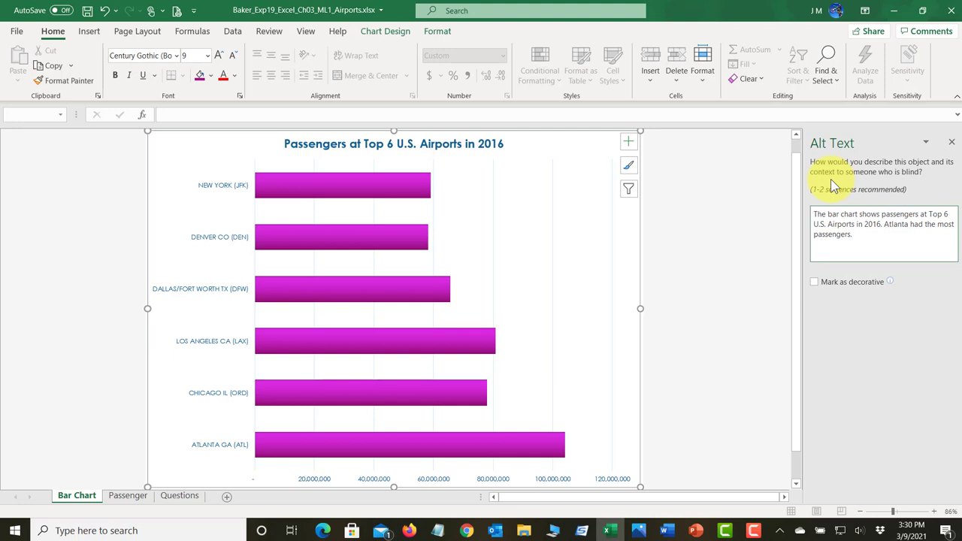
{"action": "left_click", "coordinate": [87, 10]}
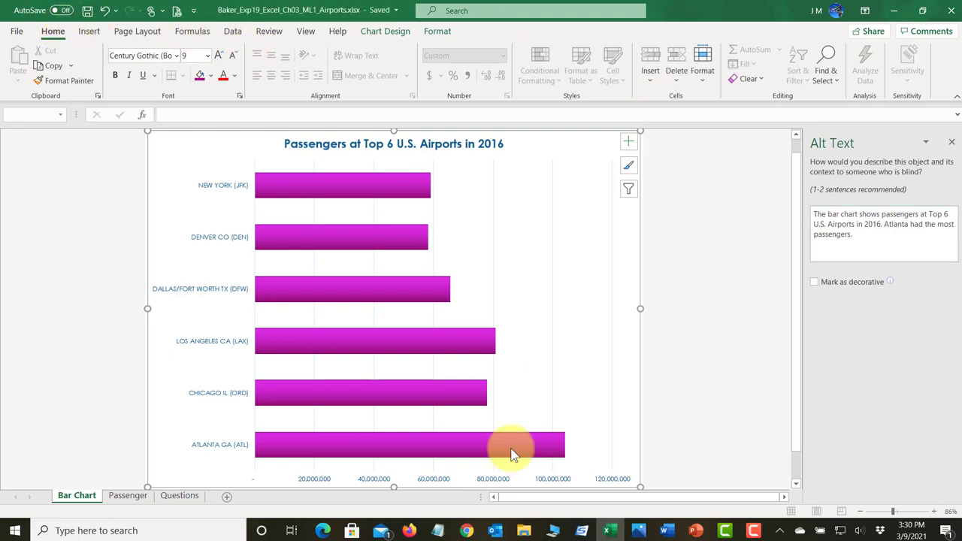
Step: Check step 11 of the Word instructions, and set the font size of the bar chart's value and category axes to 10 in Excel
{"action": "left_click", "coordinate": [667, 532]}
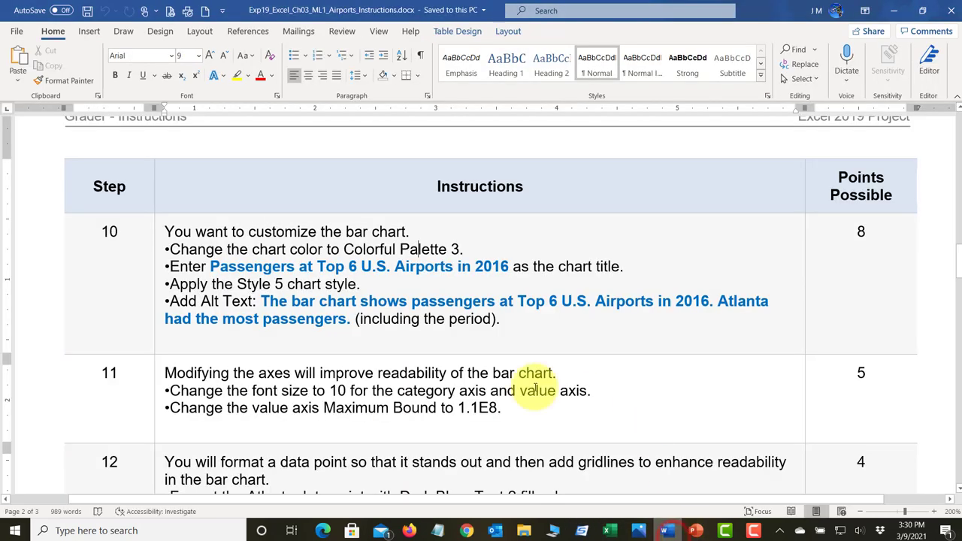
{"action": "scroll", "coordinate": [441, 393], "scroll_direction": "down", "scroll_amount": 3}
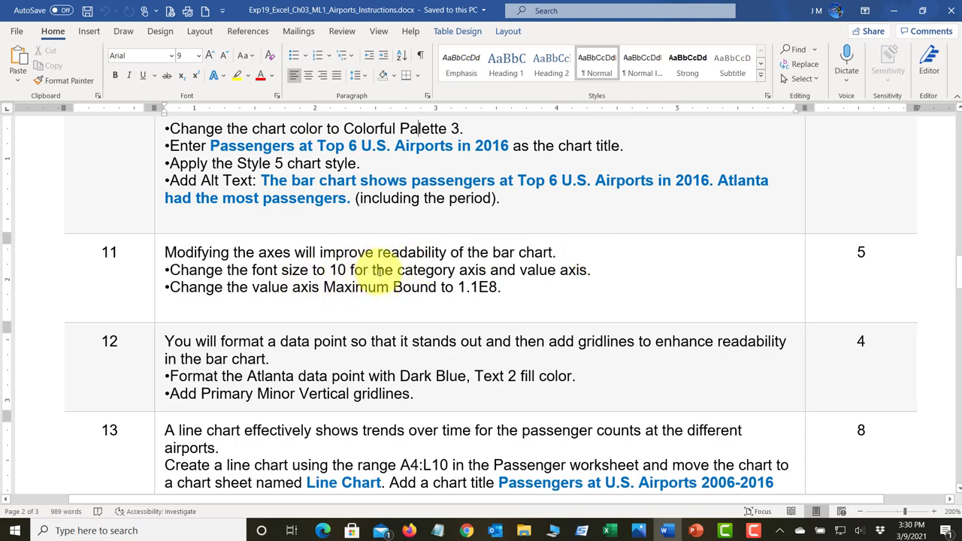
{"action": "left_click", "coordinate": [591, 274]}
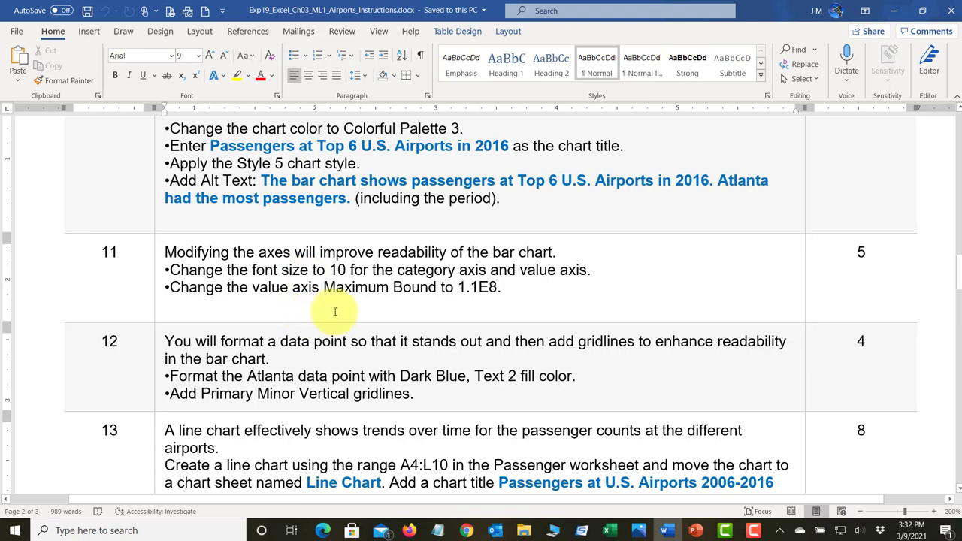
{"action": "left_click", "coordinate": [609, 532]}
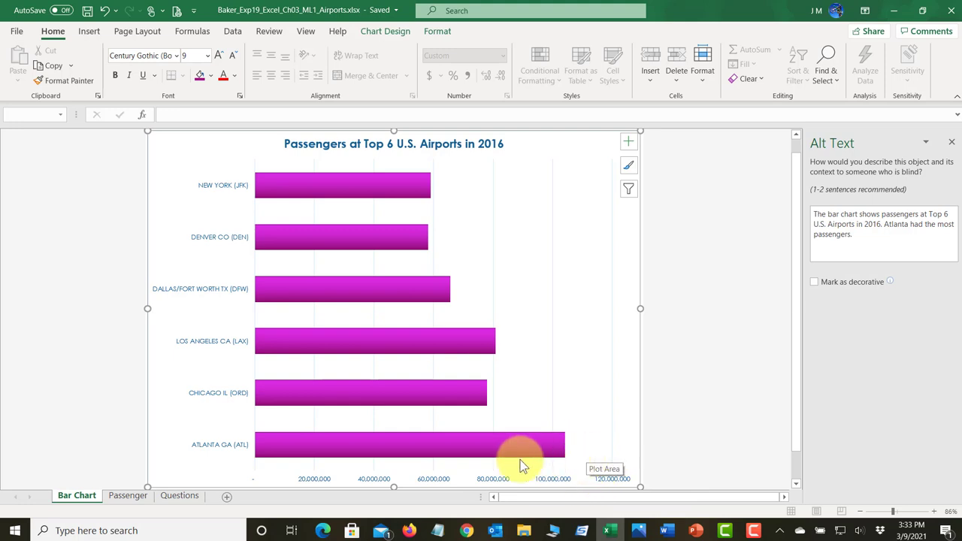
{"action": "left_click", "coordinate": [492, 478]}
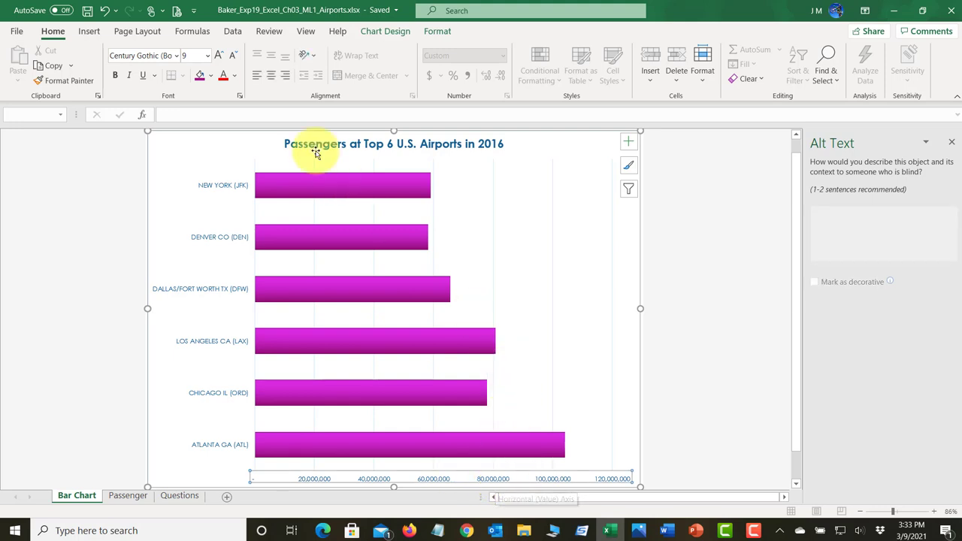
{"action": "left_click", "coordinate": [207, 58]}
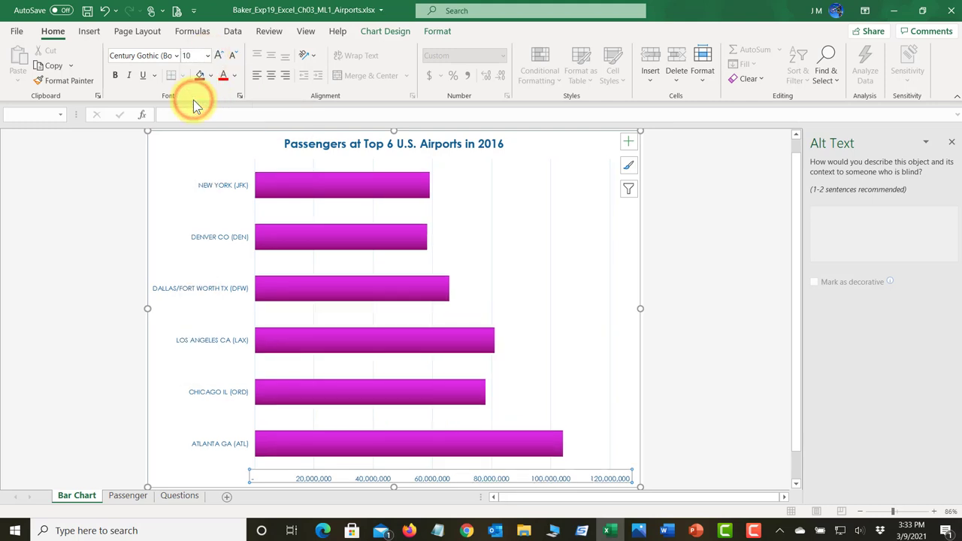
{"action": "left_click", "coordinate": [211, 188]}
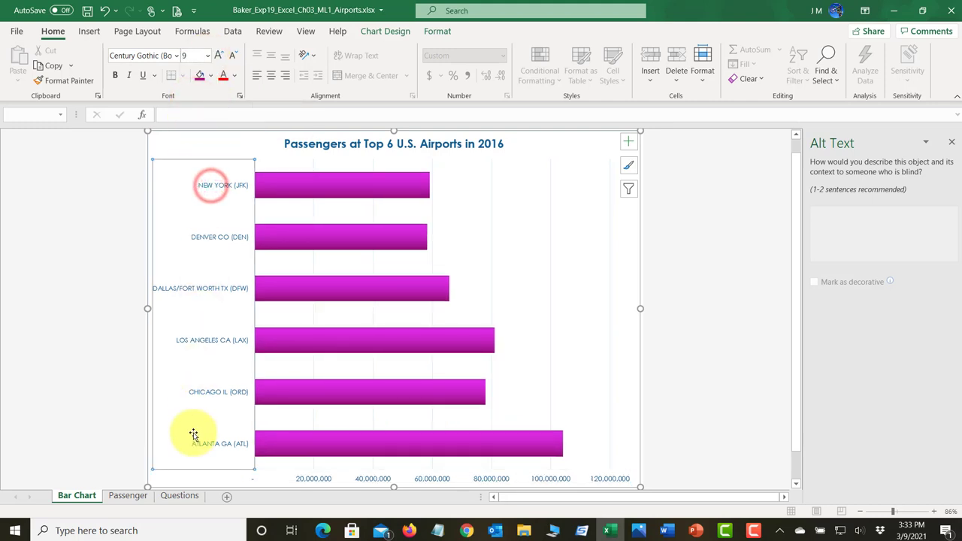
{"action": "left_click", "coordinate": [208, 57]}
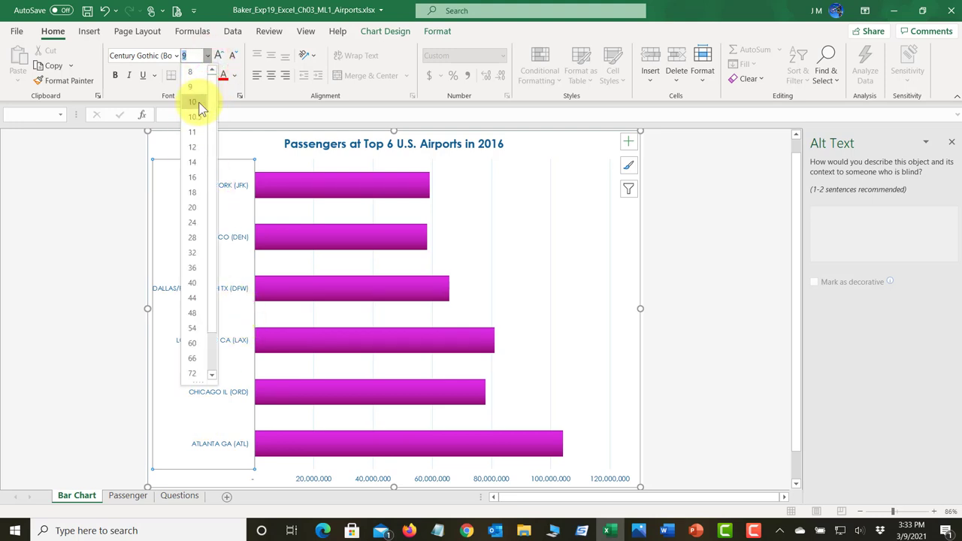
{"action": "left_click", "coordinate": [199, 103]}
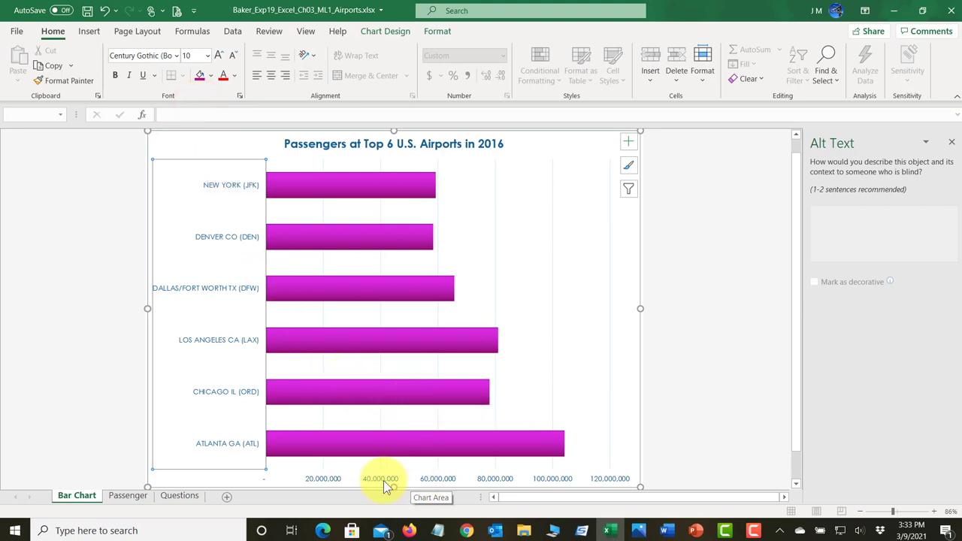
Step: Close the Alt Text pane with the bar chart's value axis selected
{"action": "left_click", "coordinate": [493, 481]}
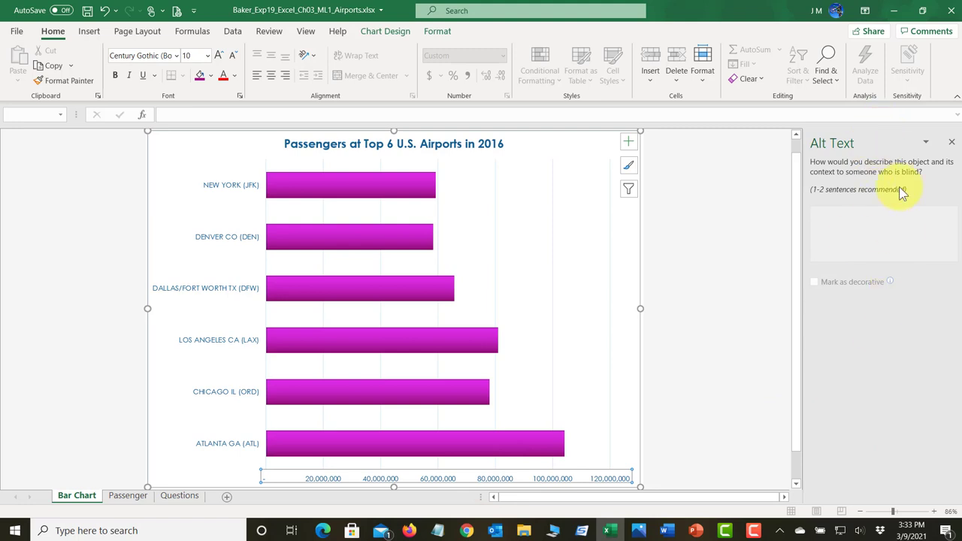
{"action": "left_click", "coordinate": [926, 143]}
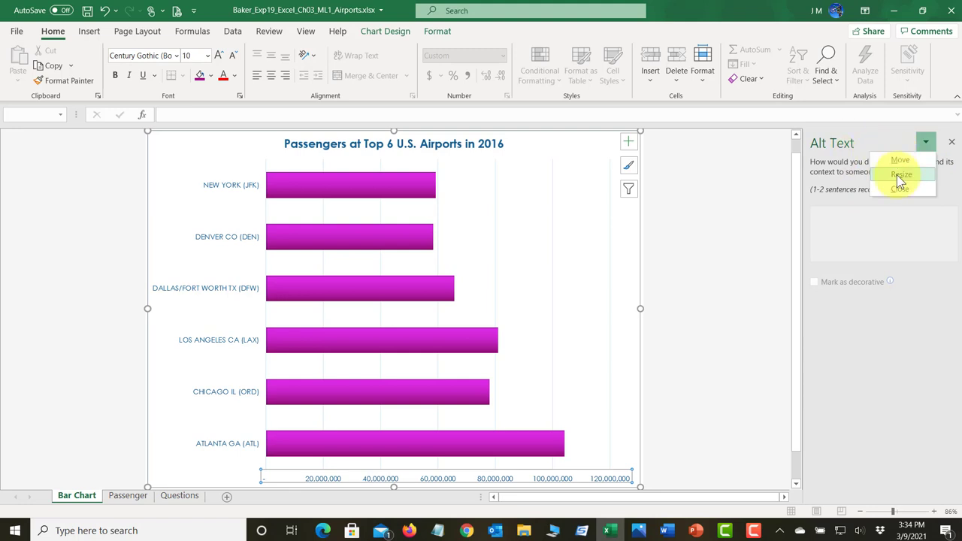
{"action": "left_click", "coordinate": [915, 363]}
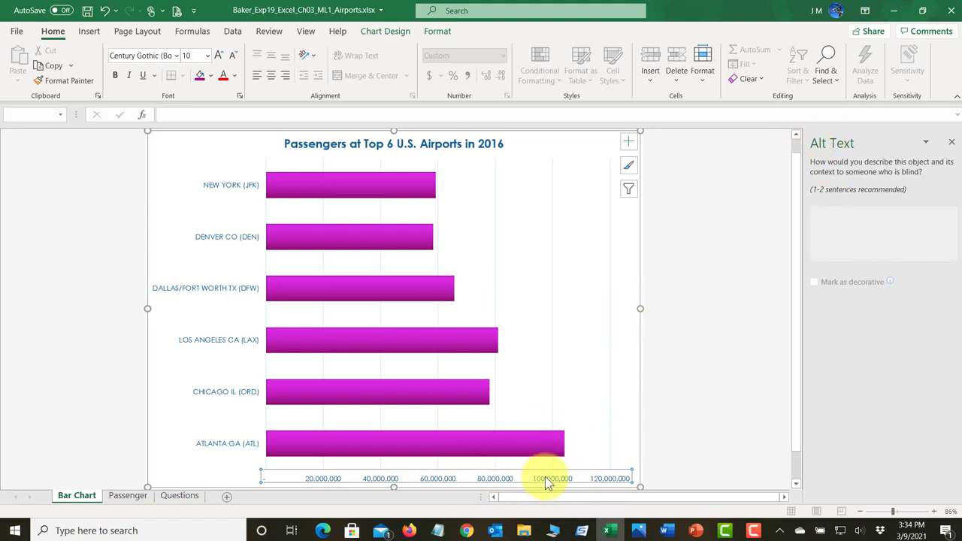
{"action": "left_click", "coordinate": [554, 339]}
{"action": "left_click", "coordinate": [200, 458]}
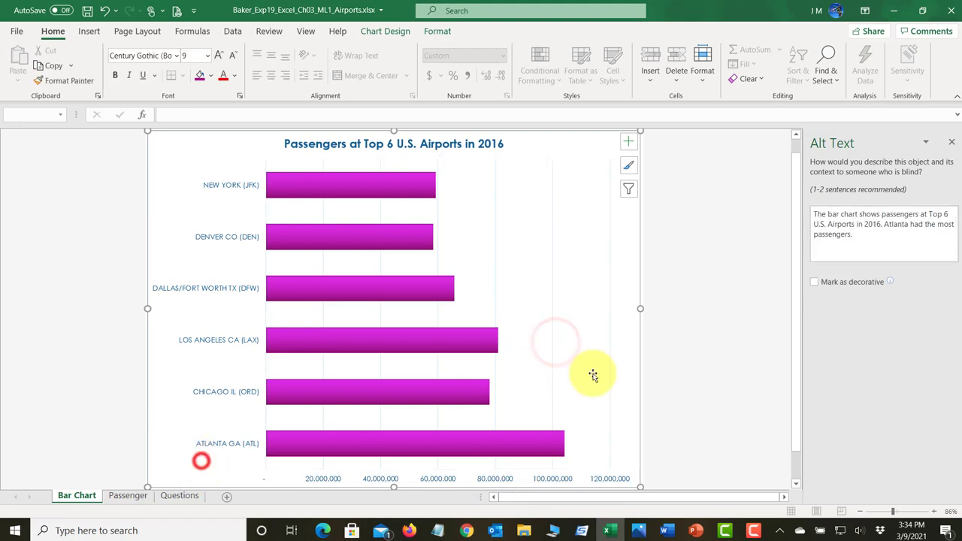
{"action": "left_click", "coordinate": [591, 480]}
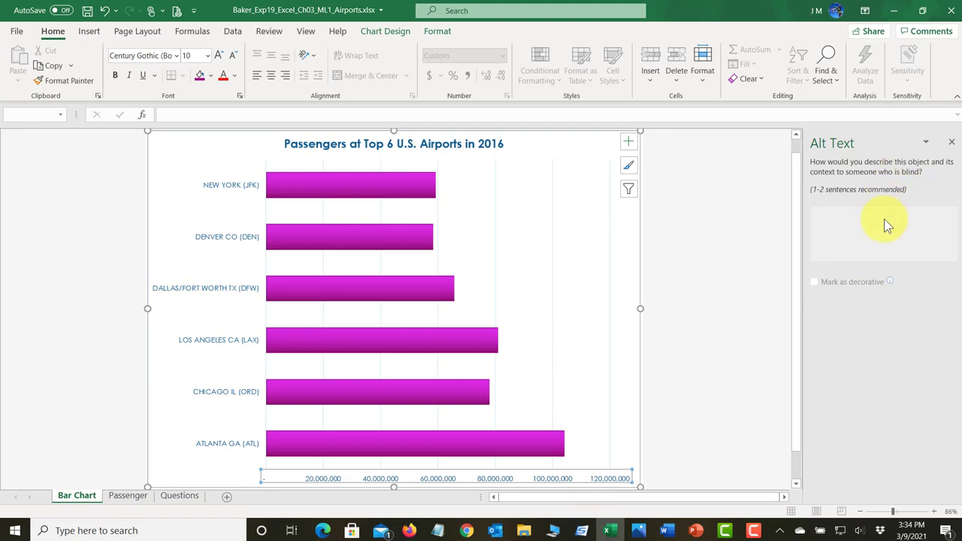
{"action": "left_click", "coordinate": [951, 143]}
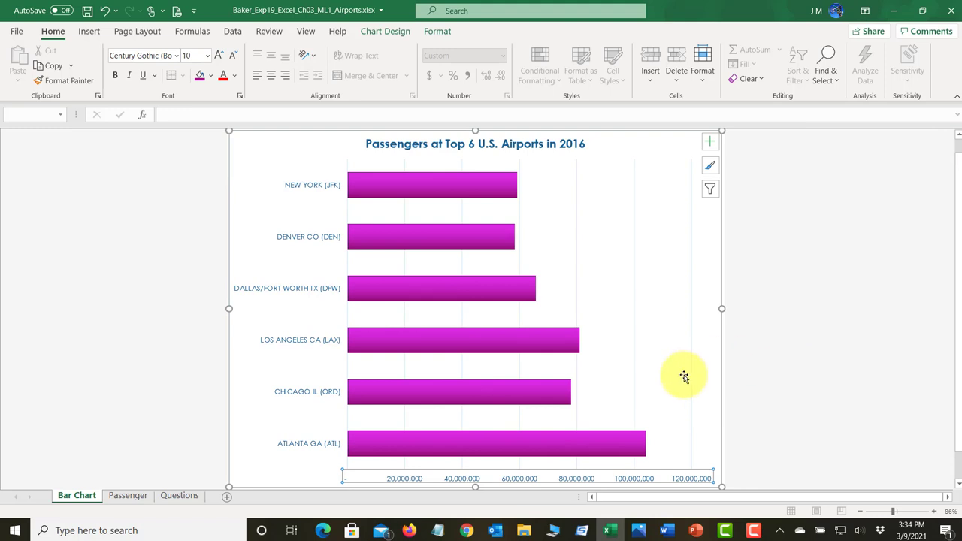
Step: Set the maximum bound of the bar chart's value axis to 1.1E8 and save the workbook
{"action": "right_click", "coordinate": [680, 473]}
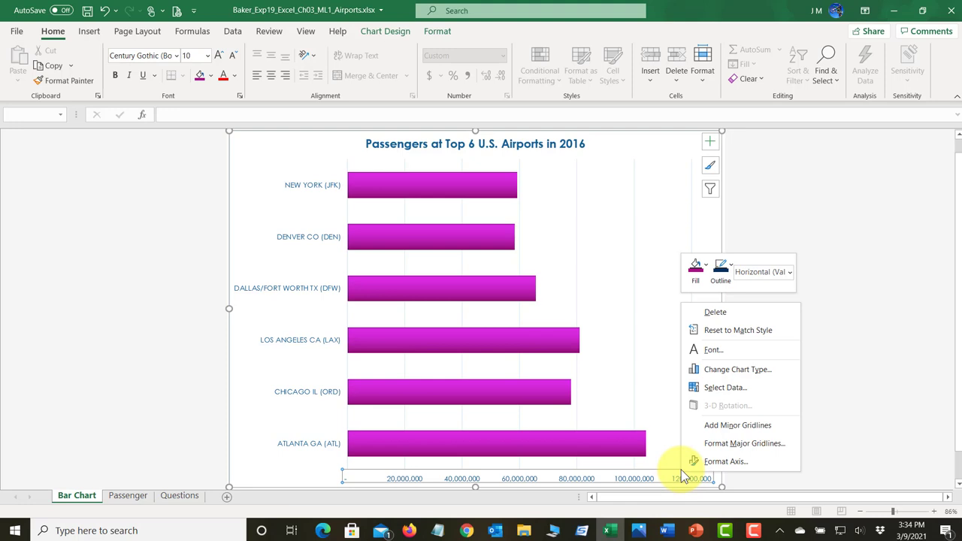
{"action": "right_click", "coordinate": [528, 333]}
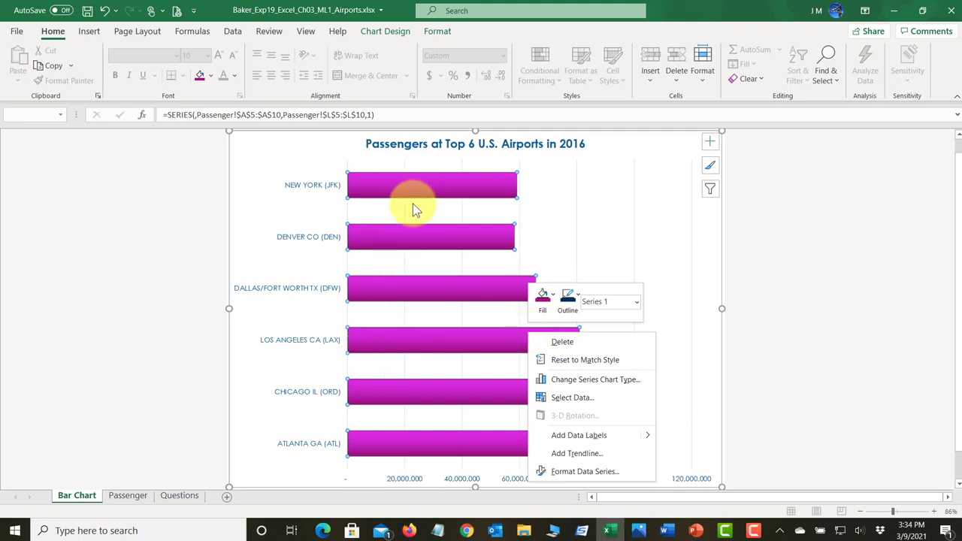
{"action": "left_click", "coordinate": [556, 472]}
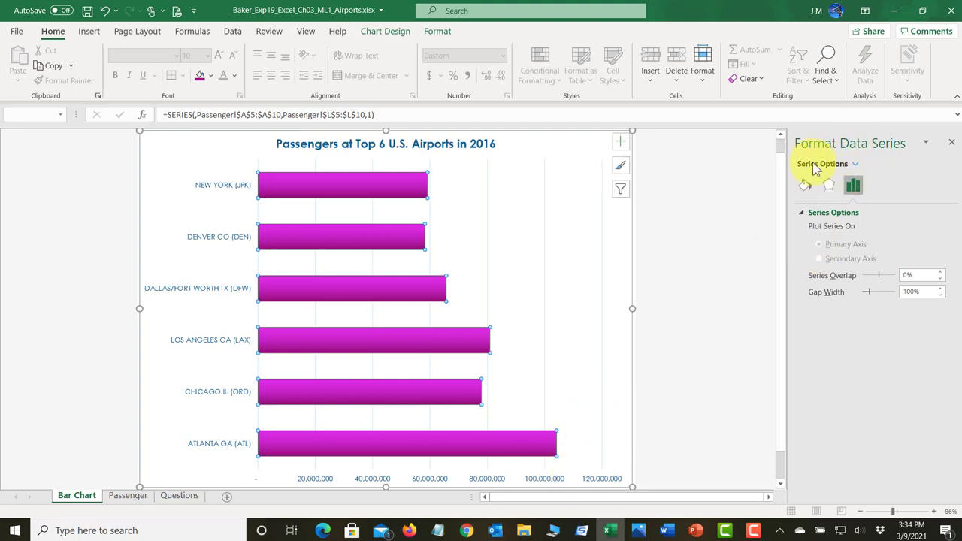
{"action": "left_click", "coordinate": [545, 481]}
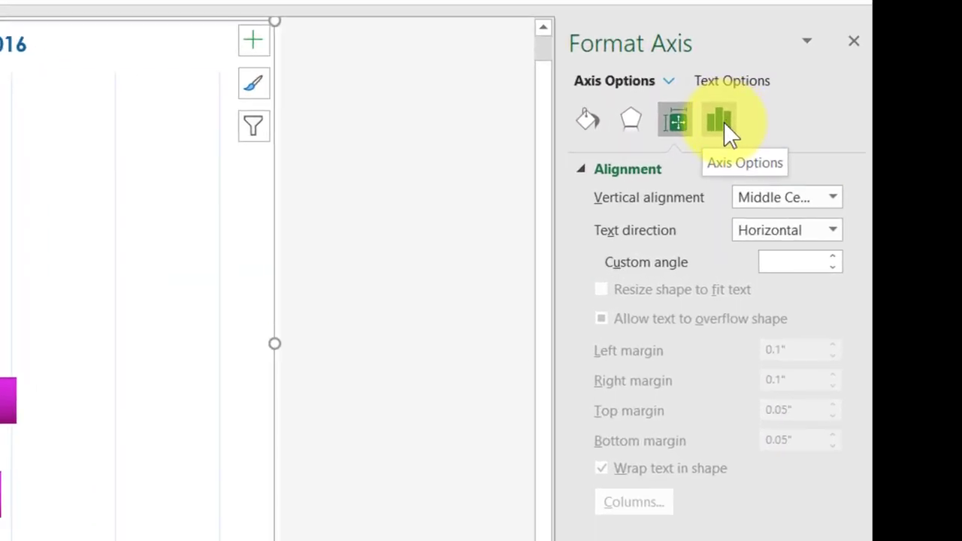
{"action": "left_click", "coordinate": [724, 122]}
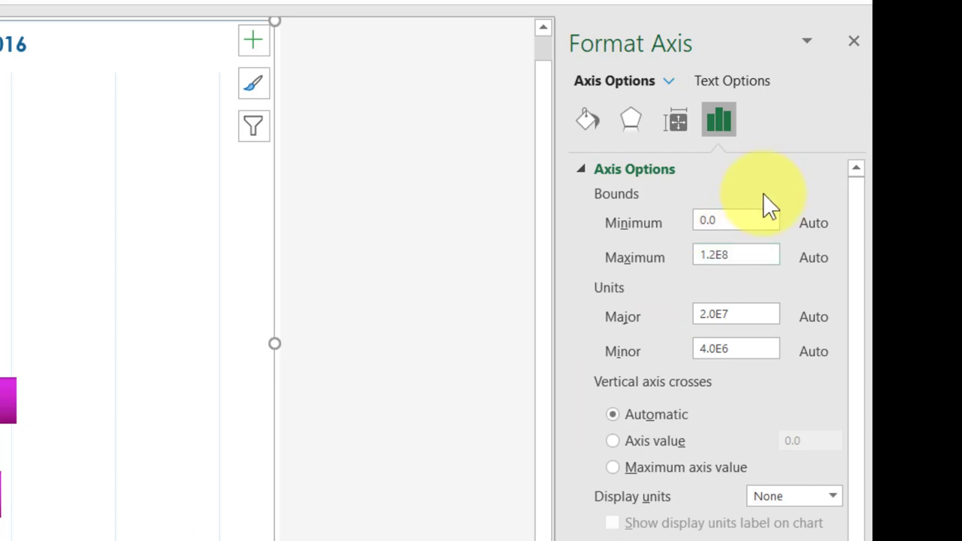
{"action": "left_click", "coordinate": [743, 256]}
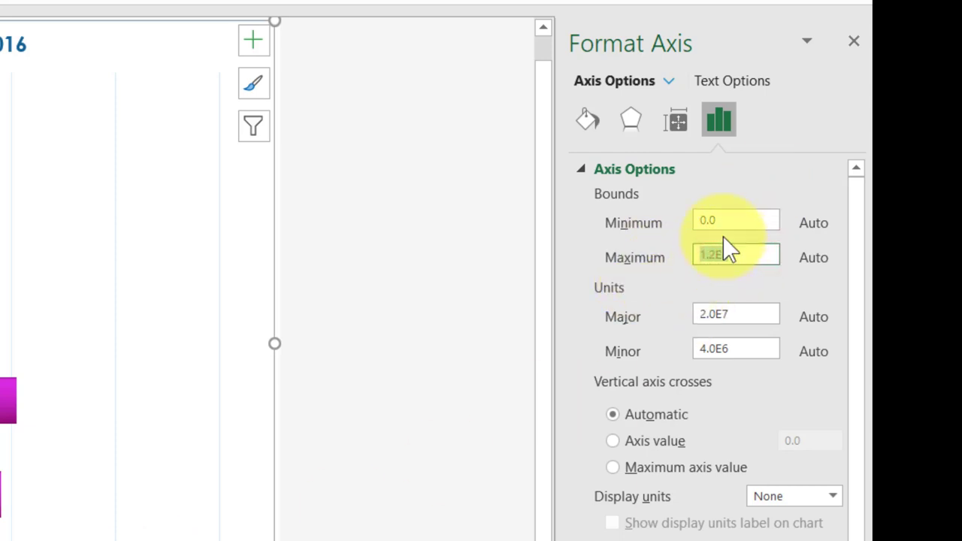
{"action": "type", "text": "1"}
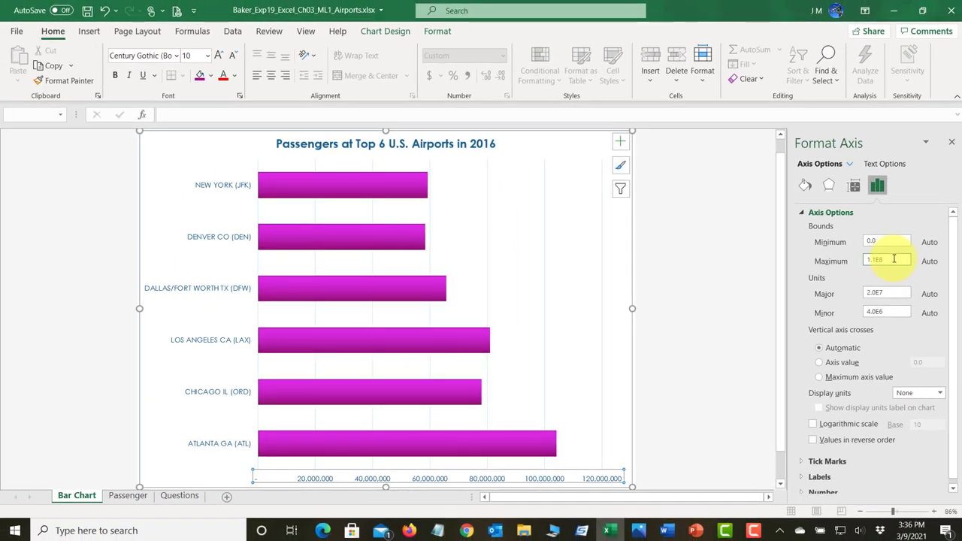
{"action": "type", "text": ".1E8"}
{"action": "key", "text": "Return"}
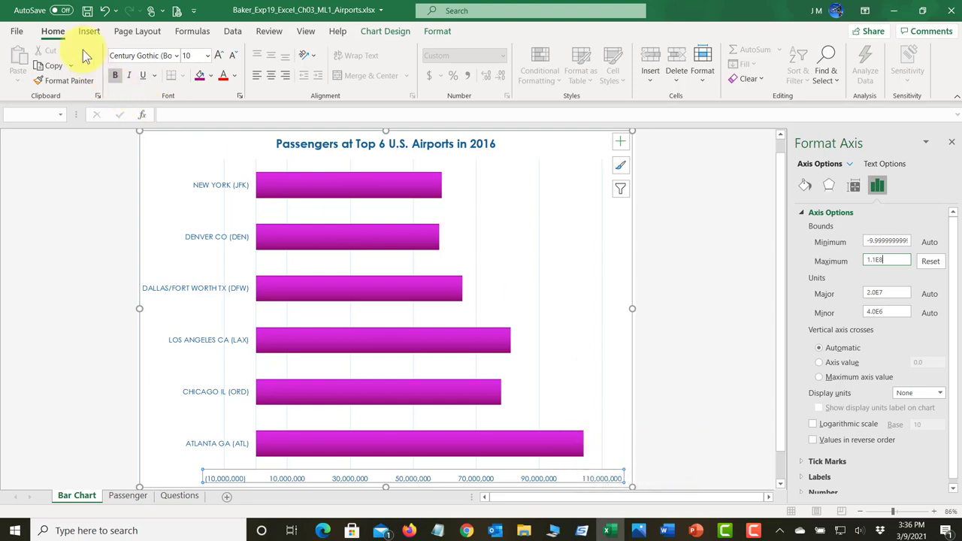
{"action": "left_click", "coordinate": [87, 12]}
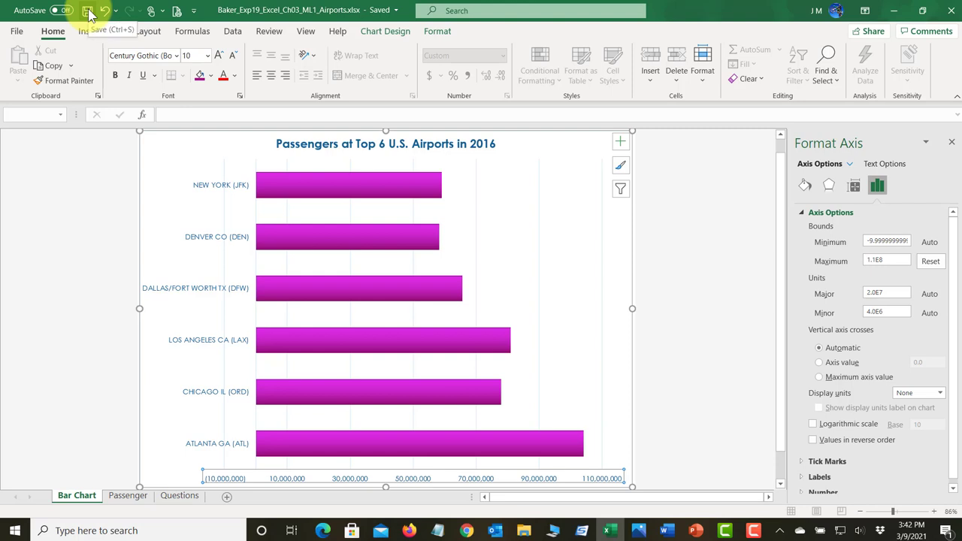
Step: Check step 12 of the Word instructions, fill only the Atlanta data point with solid Dark Blue, Text 2 in Excel, and save the workbook
{"action": "left_click", "coordinate": [666, 531]}
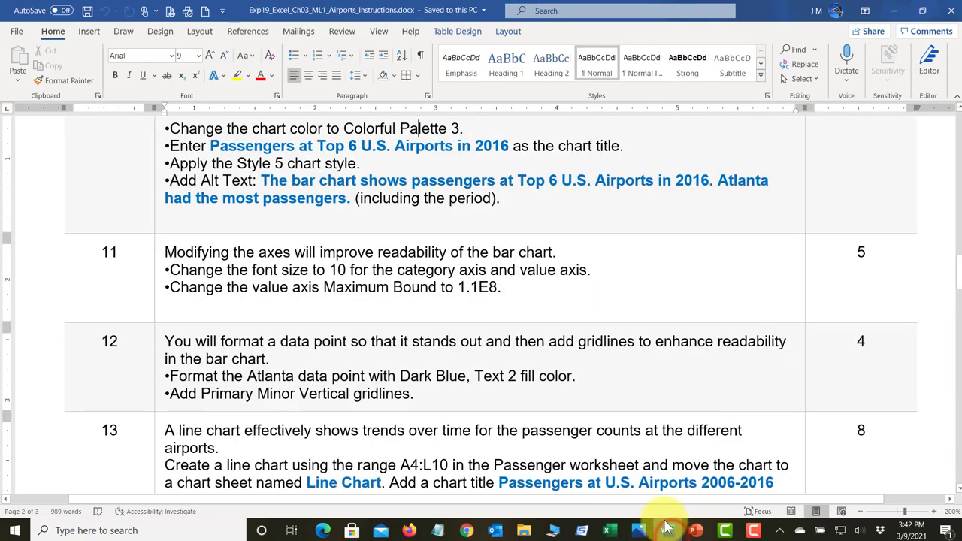
{"action": "scroll", "coordinate": [344, 314], "scroll_direction": "down", "scroll_amount": 2}
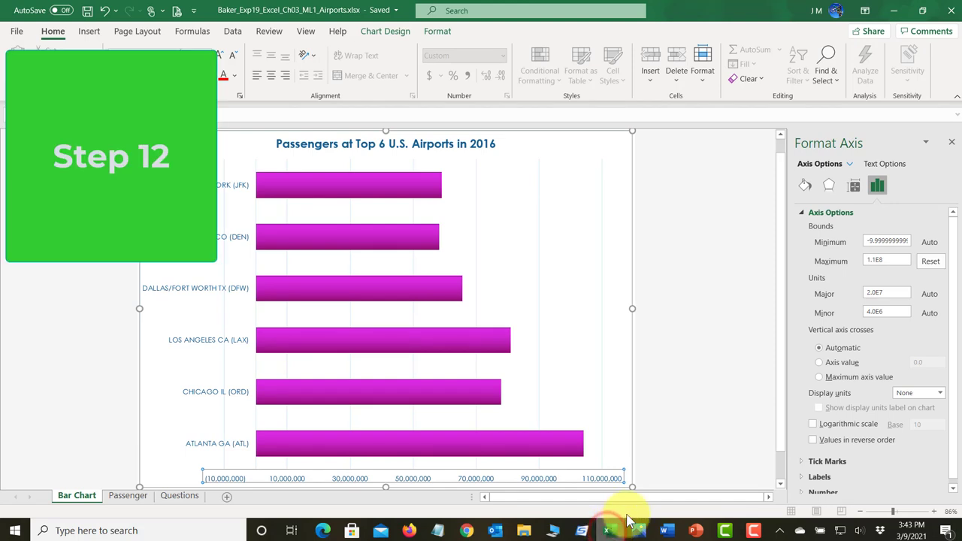
{"action": "left_click", "coordinate": [363, 451]}
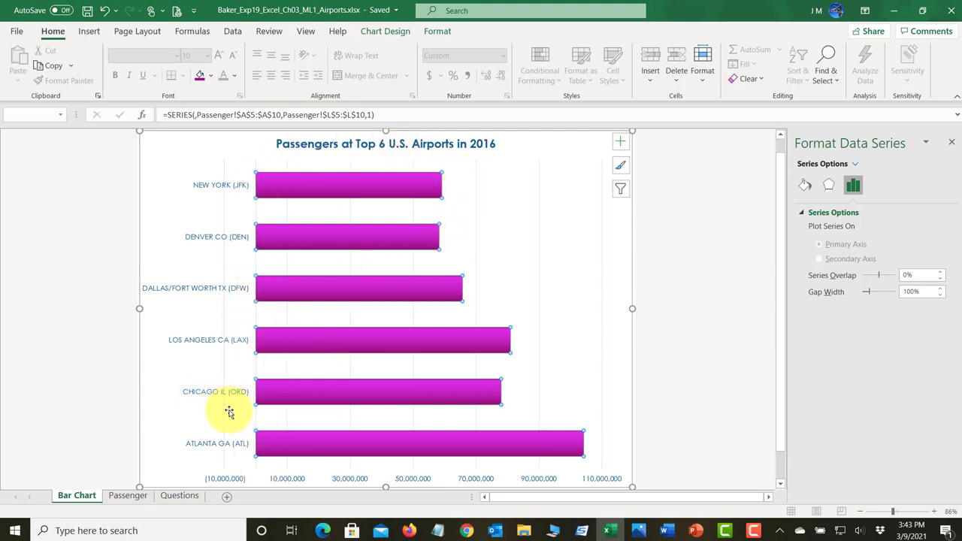
{"action": "left_click", "coordinate": [272, 449]}
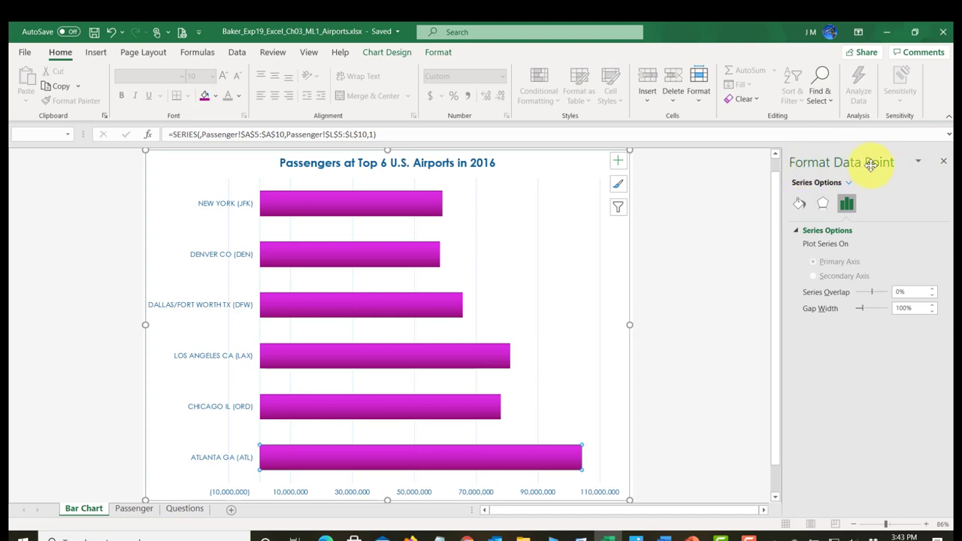
{"action": "left_click", "coordinate": [800, 204]}
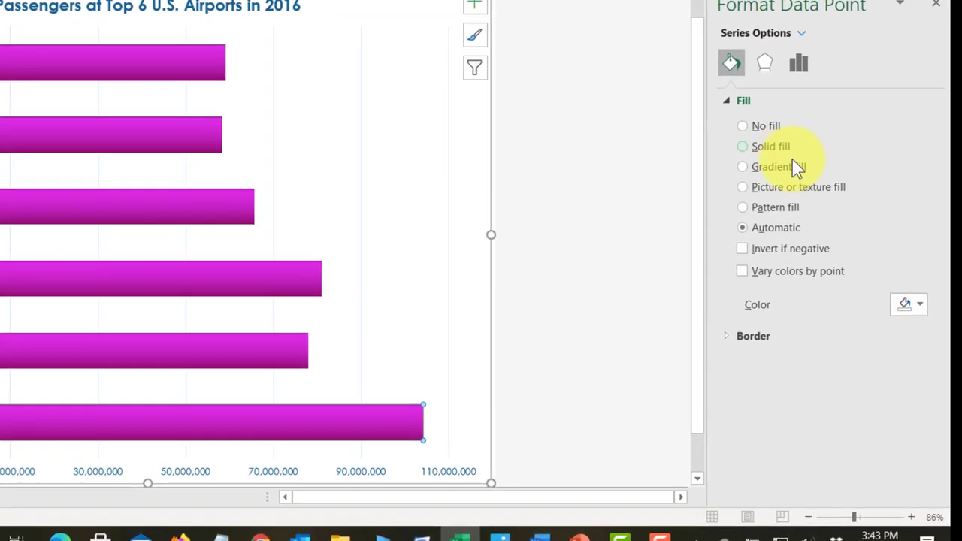
{"action": "left_click", "coordinate": [920, 307]}
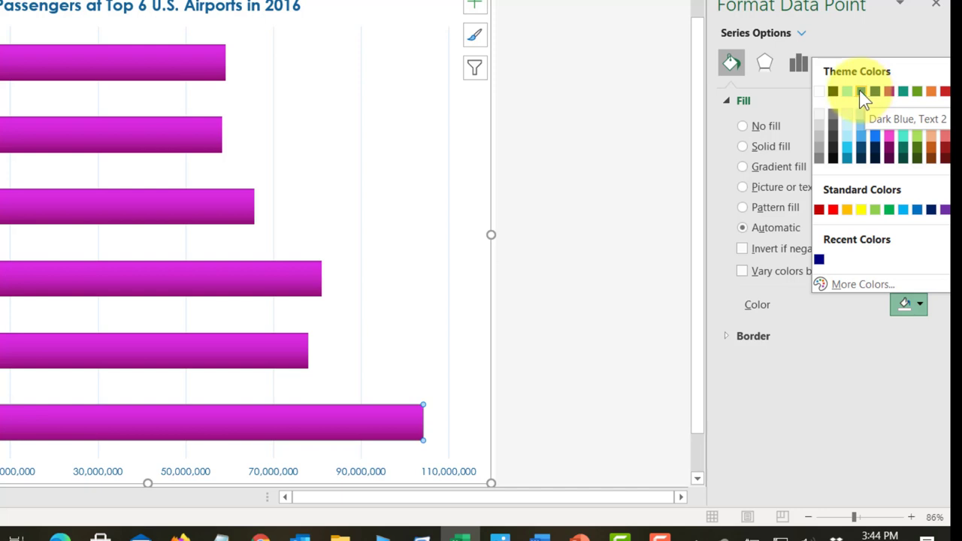
{"action": "left_click", "coordinate": [862, 91]}
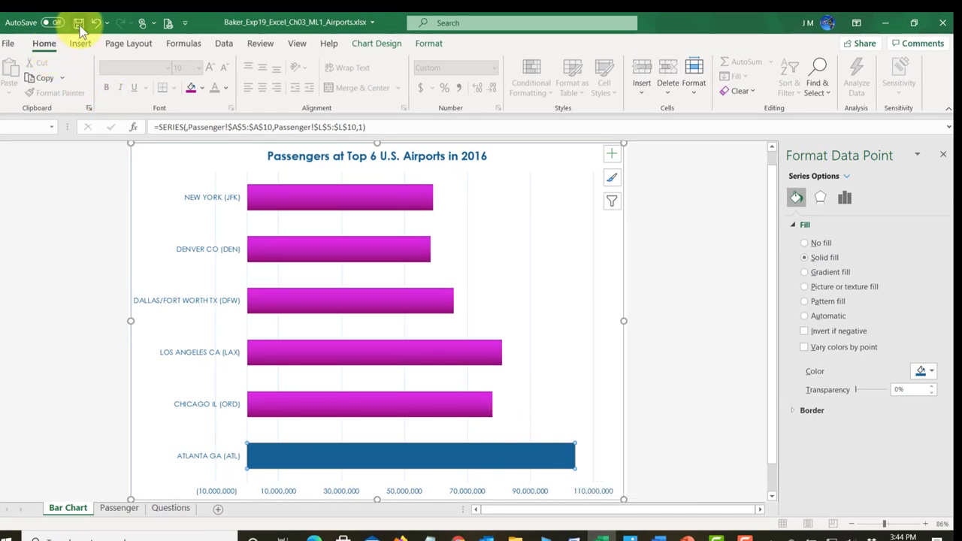
{"action": "left_click", "coordinate": [79, 27]}
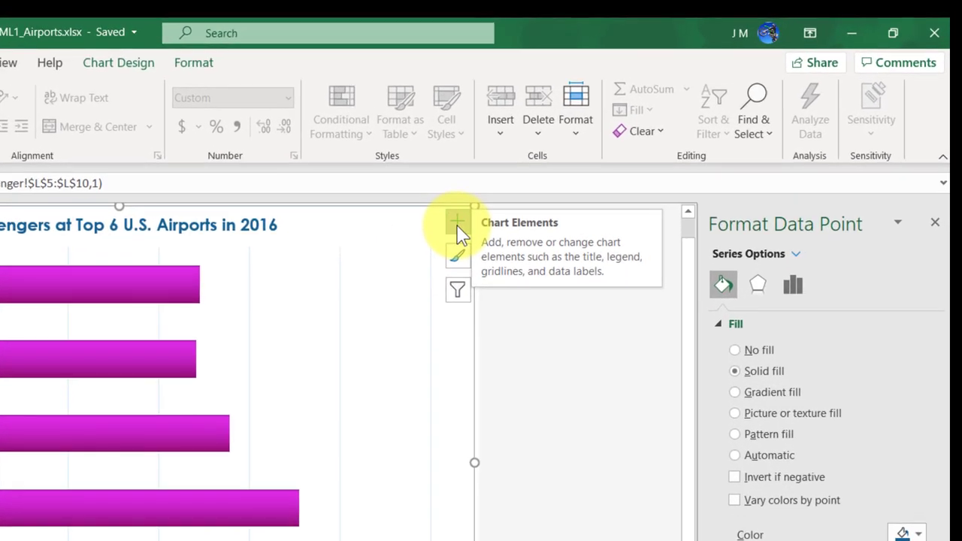
Step: Add Primary Minor Vertical gridlines to the bar chart
{"action": "left_click", "coordinate": [612, 158]}
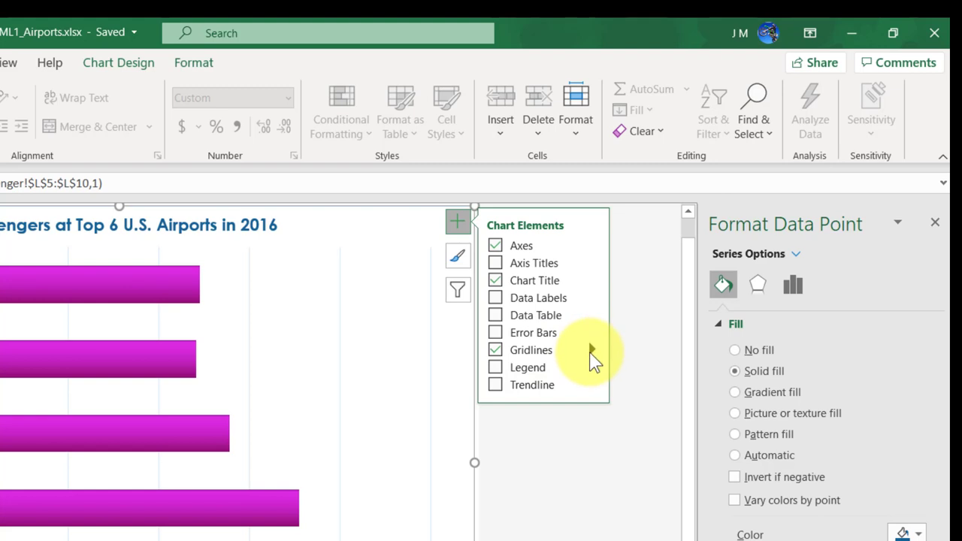
{"action": "left_click", "coordinate": [593, 350]}
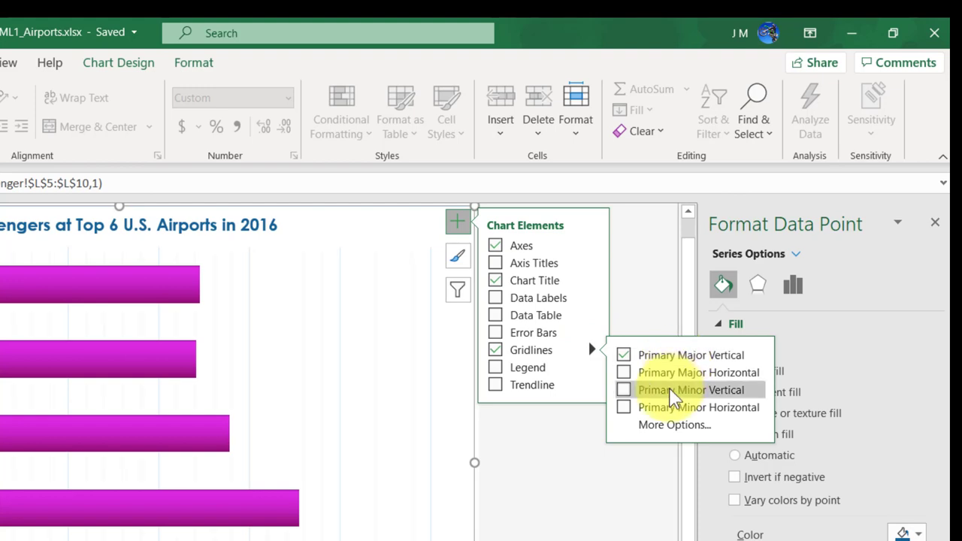
{"action": "left_click", "coordinate": [624, 390]}
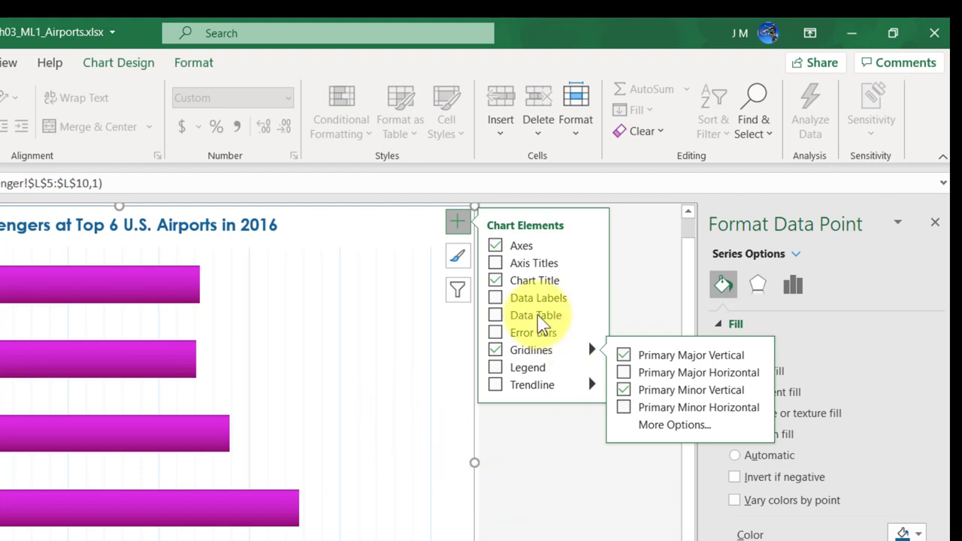
{"action": "left_click", "coordinate": [458, 222]}
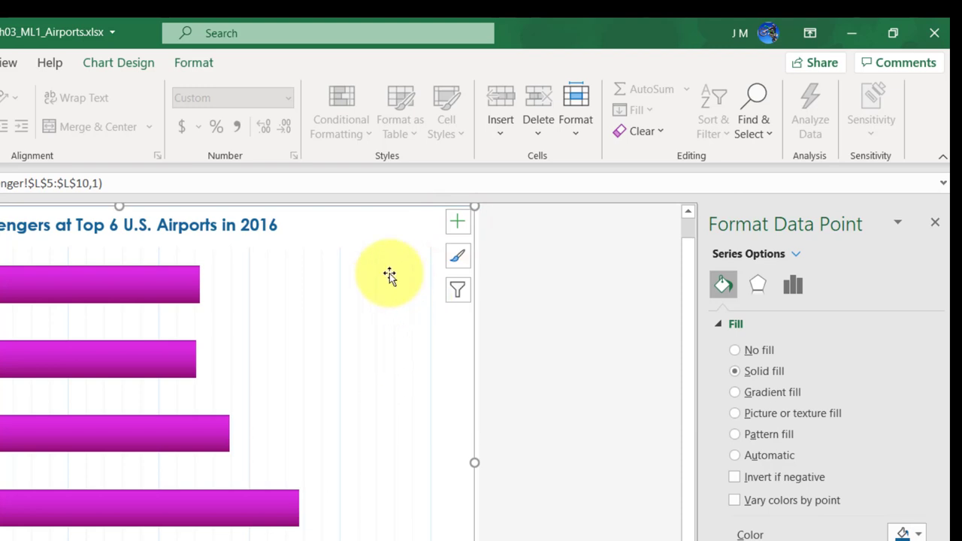
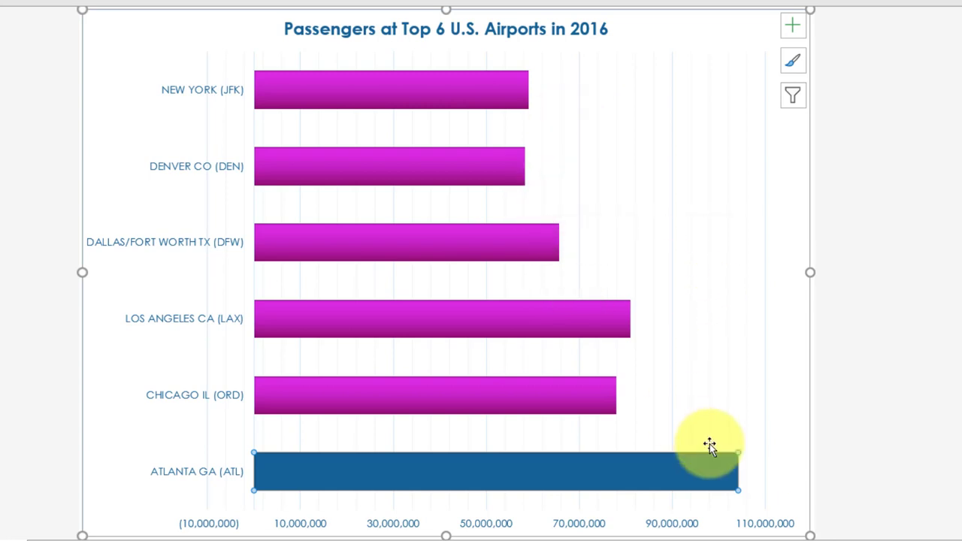
Step: Switch to the Word instructions, read step 13 about creating the line chart, and return to the Excel workbook
{"action": "mouse_move", "coordinate": [290, 468]}
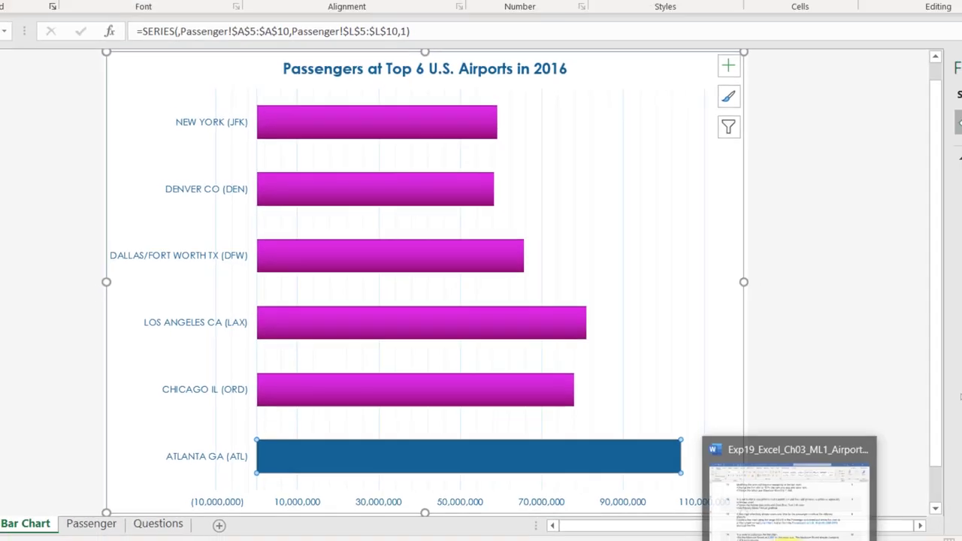
{"action": "left_click", "coordinate": [669, 518]}
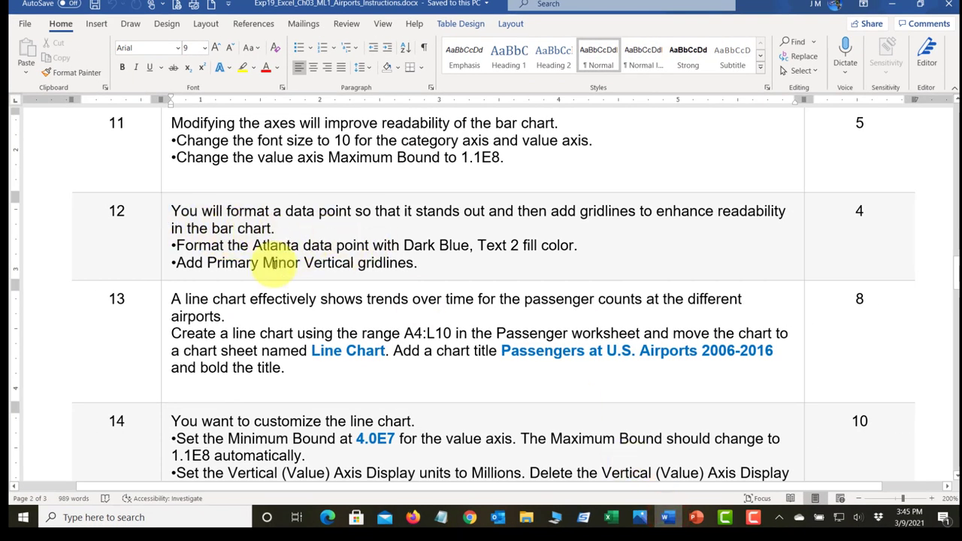
{"action": "scroll", "coordinate": [254, 297], "scroll_direction": "down", "scroll_amount": 3}
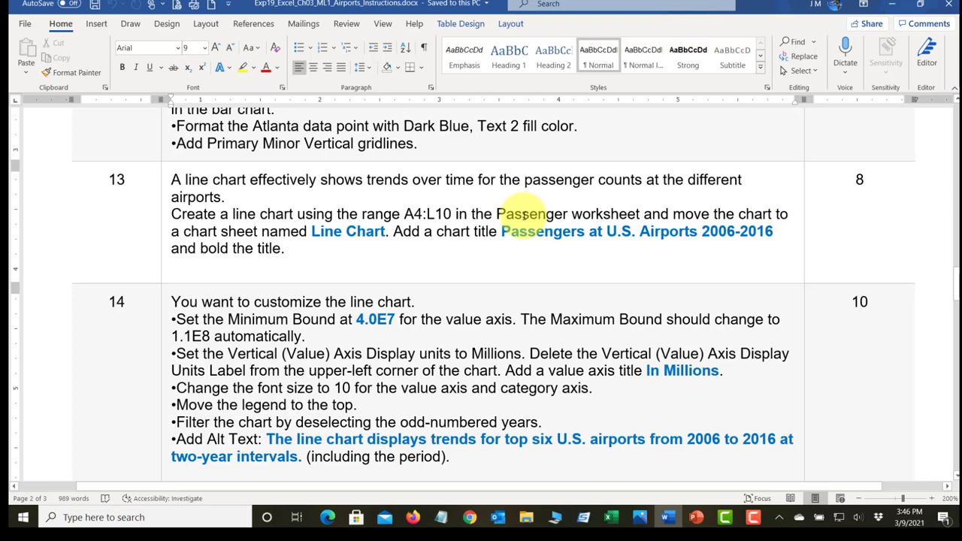
{"action": "left_click", "coordinate": [615, 518]}
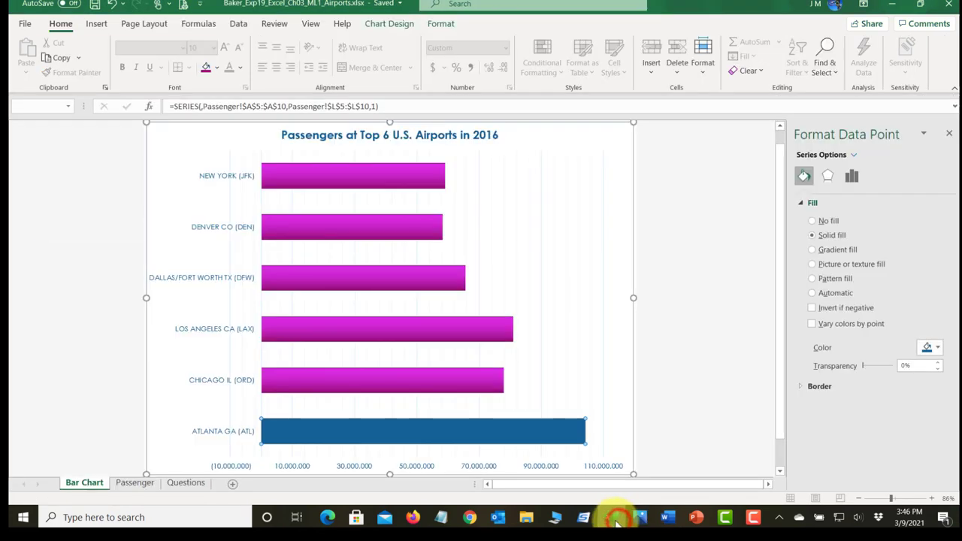
Step: Insert a basic 2-D line chart from the range A4:L10 on the Passenger worksheet
{"action": "left_click", "coordinate": [140, 485]}
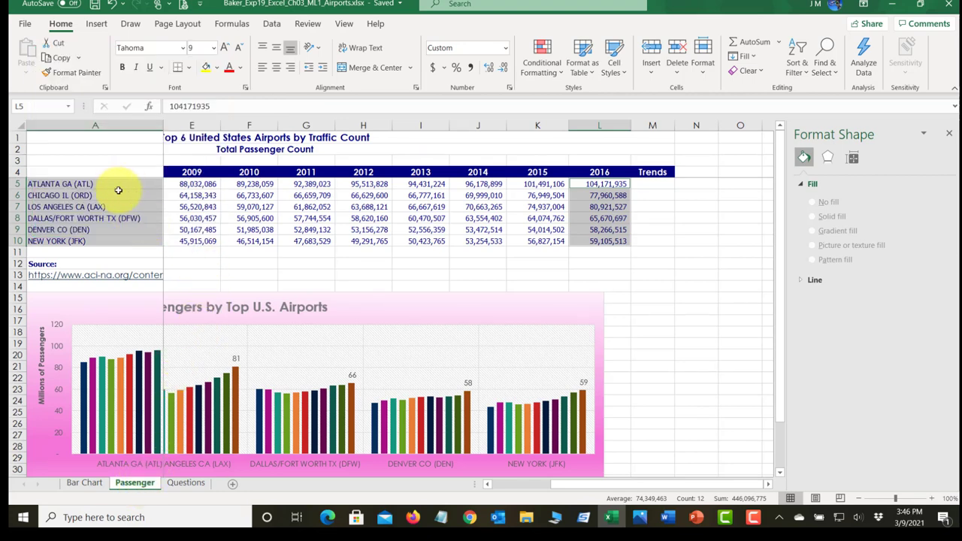
{"action": "left_click_drag", "start_coordinate": [121, 186], "coordinate": [682, 248]}
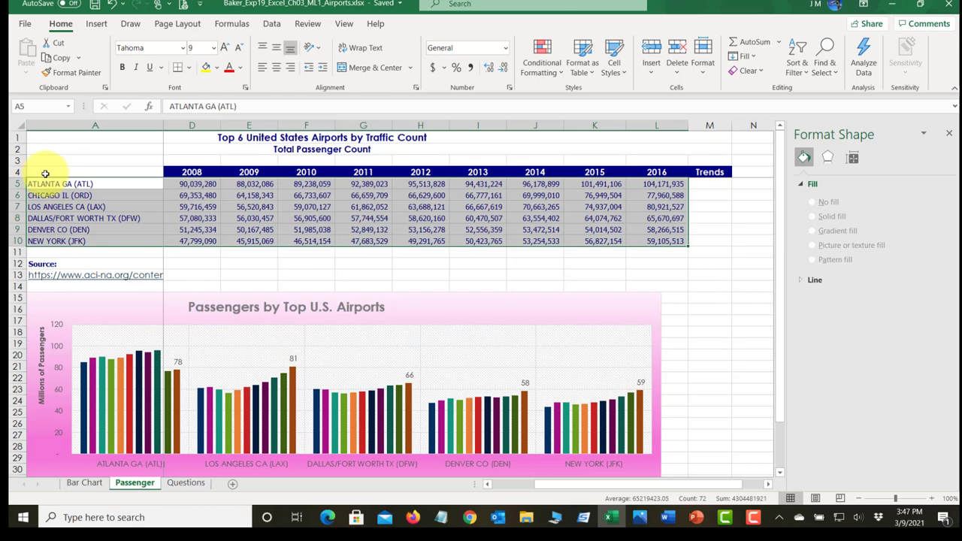
{"action": "left_click", "coordinate": [46, 172]}
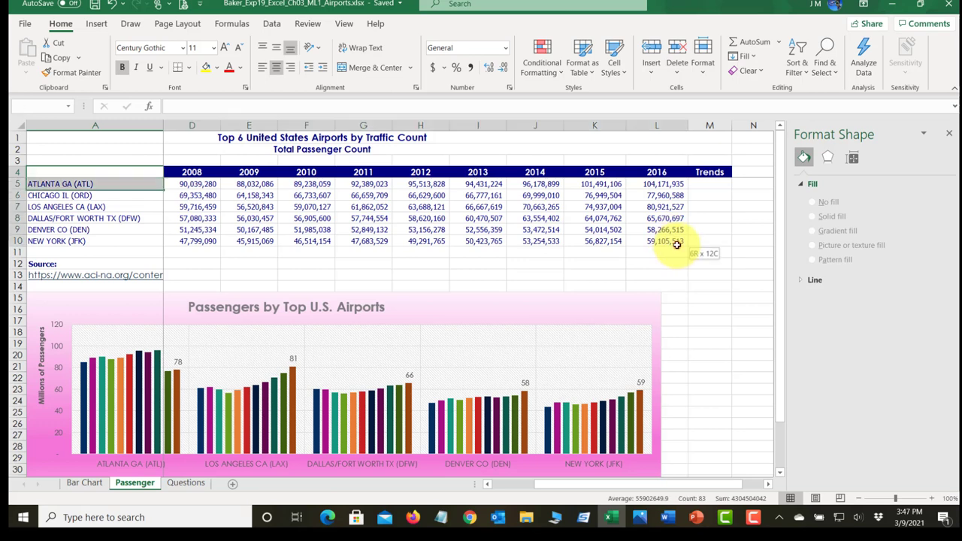
{"action": "left_click", "coordinate": [677, 242], "text": "shift"}
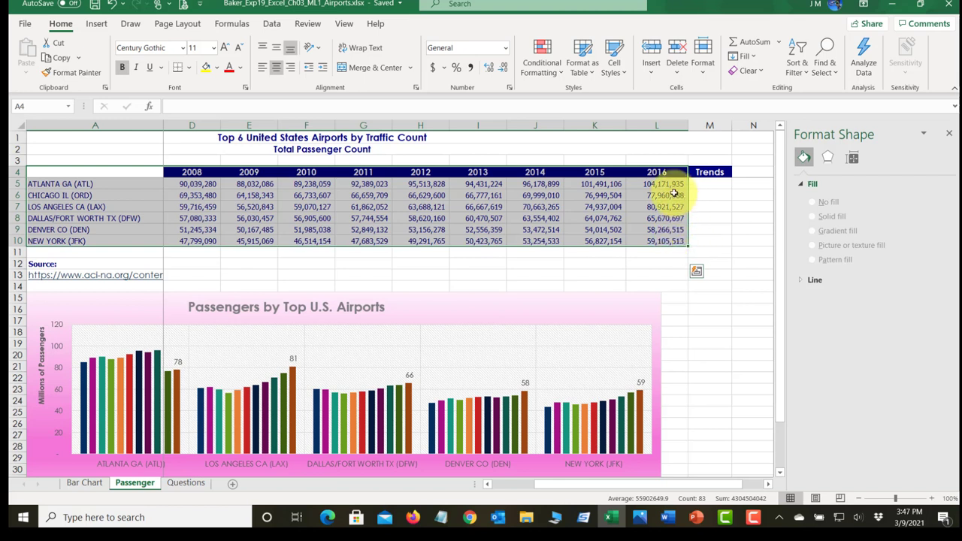
{"action": "left_click", "coordinate": [96, 24]}
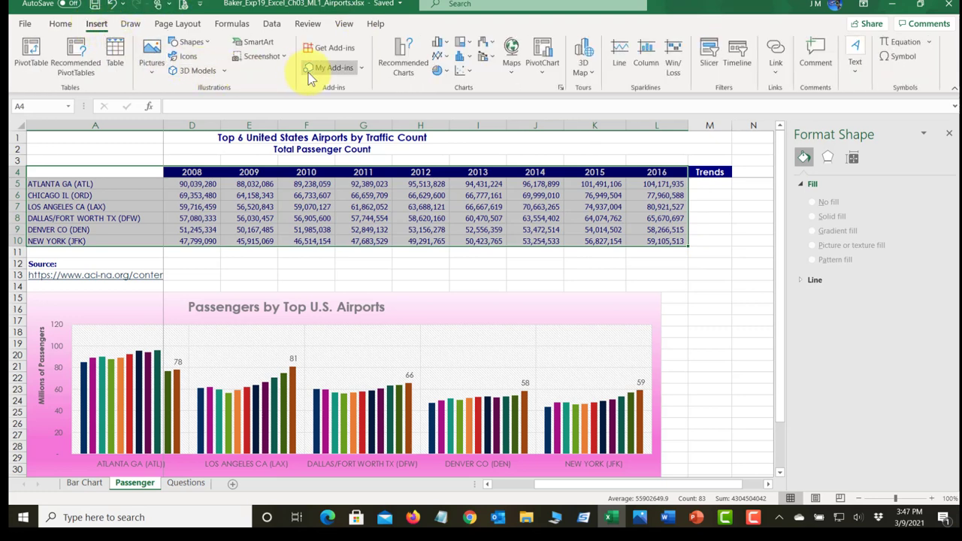
{"action": "left_click", "coordinate": [437, 59]}
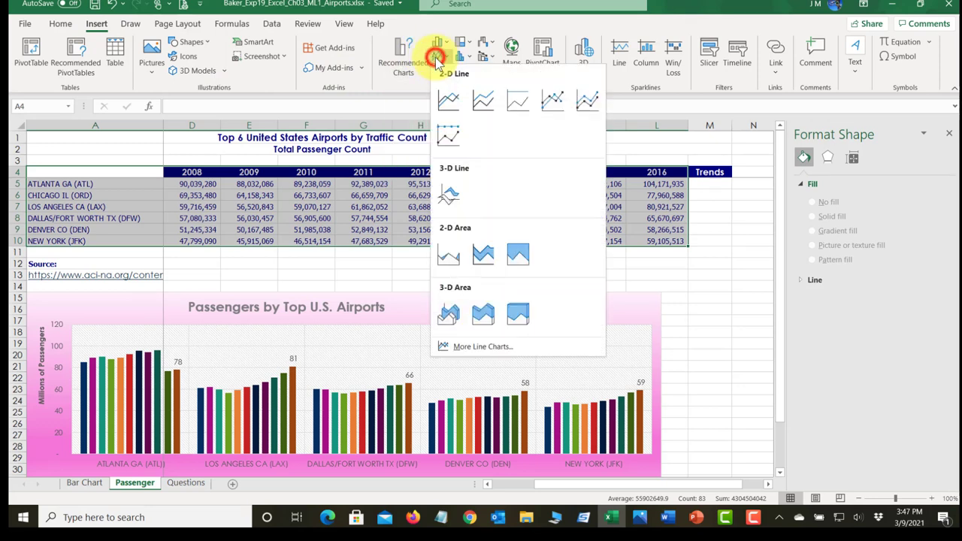
{"action": "left_click", "coordinate": [448, 101]}
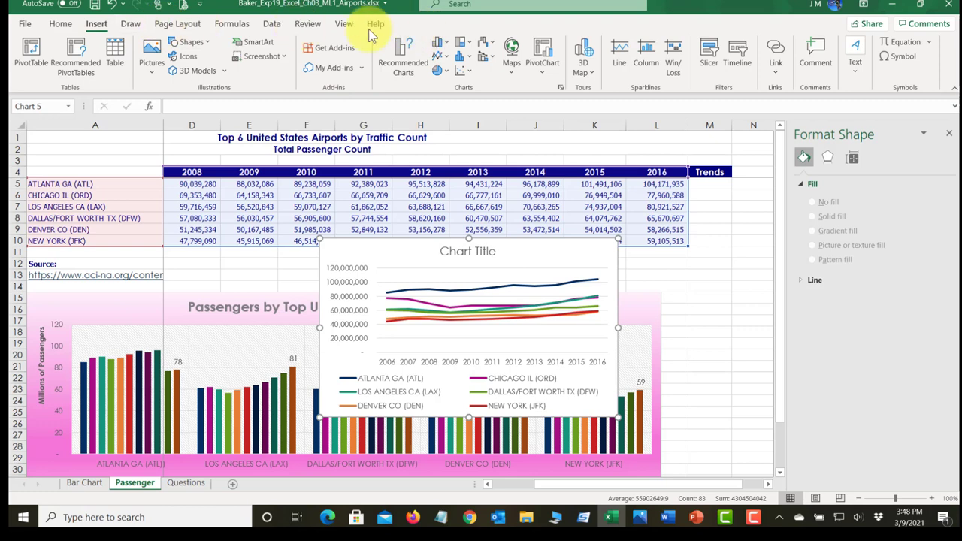
Step: Move the new line chart to a new chart sheet named Line Chart
{"action": "left_click", "coordinate": [680, 290]}
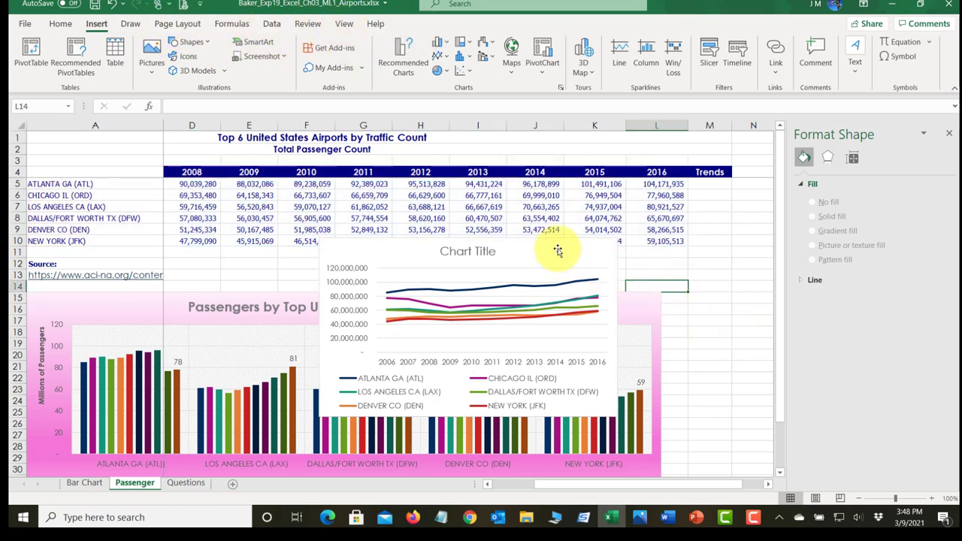
{"action": "left_click", "coordinate": [557, 250]}
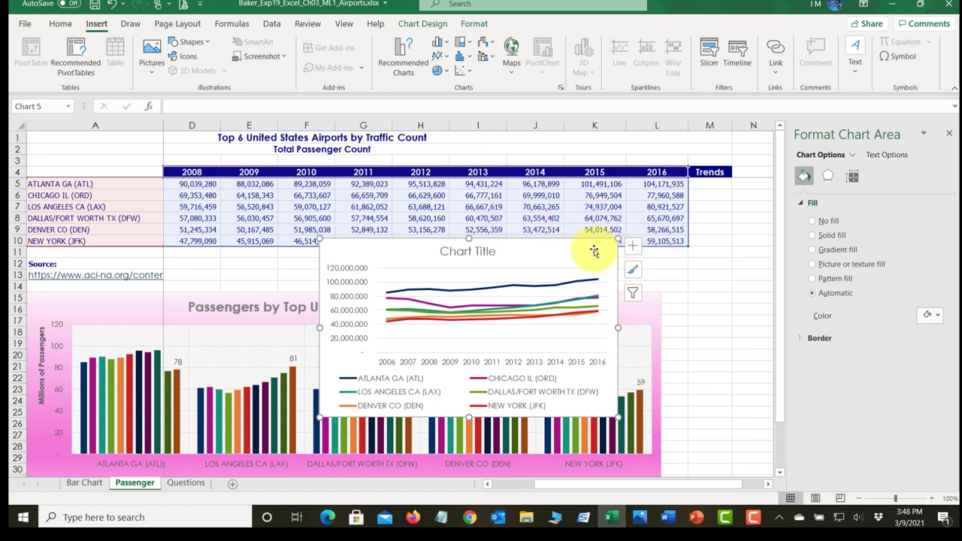
{"action": "left_click", "coordinate": [711, 274]}
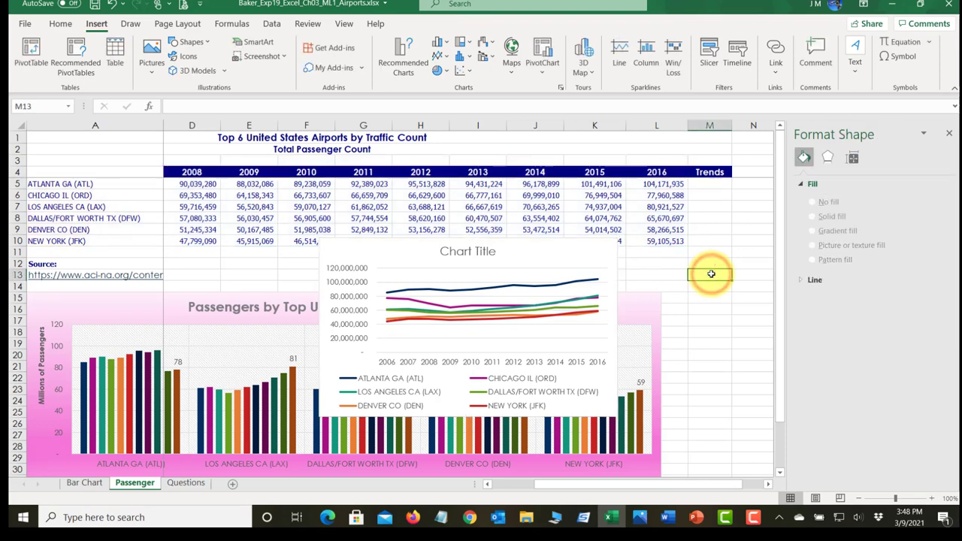
{"action": "left_click", "coordinate": [553, 250]}
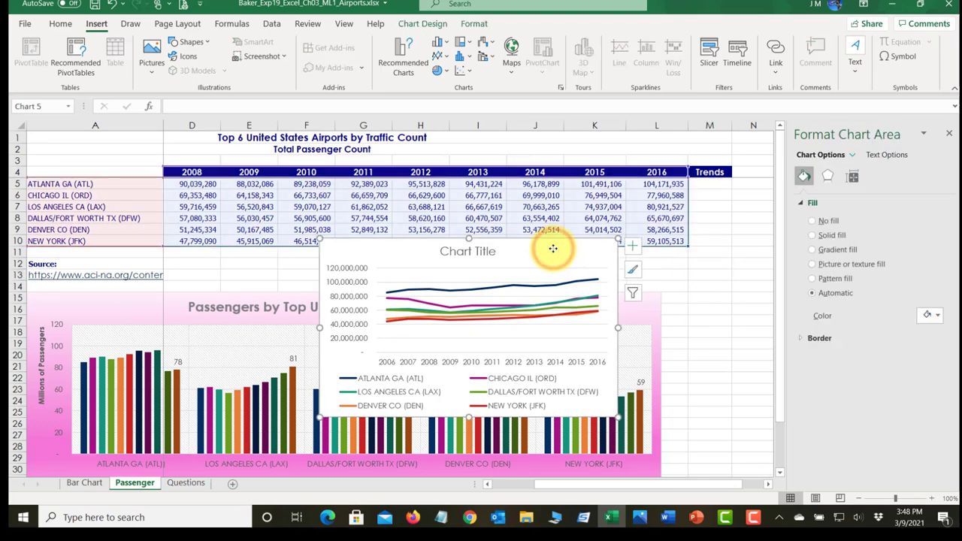
{"action": "left_click", "coordinate": [425, 28]}
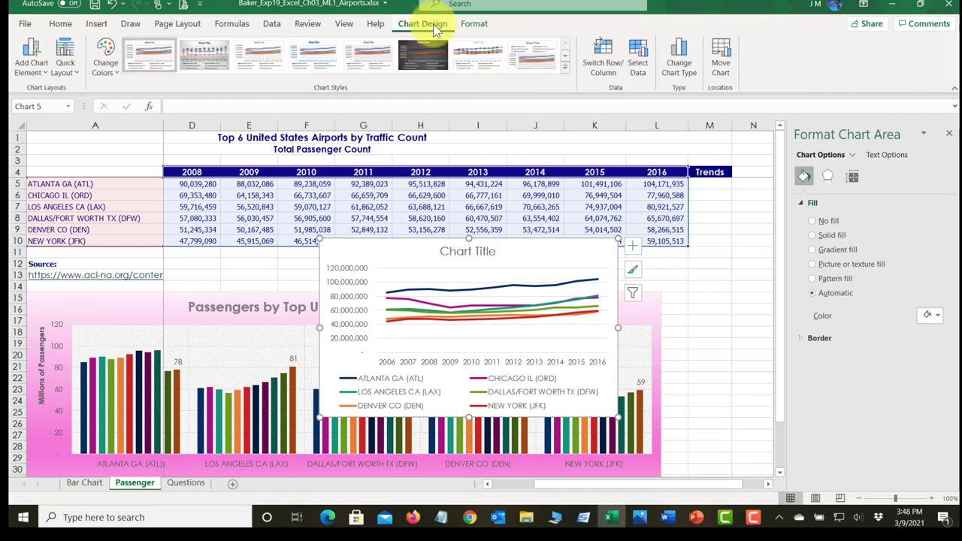
{"action": "left_click", "coordinate": [720, 60]}
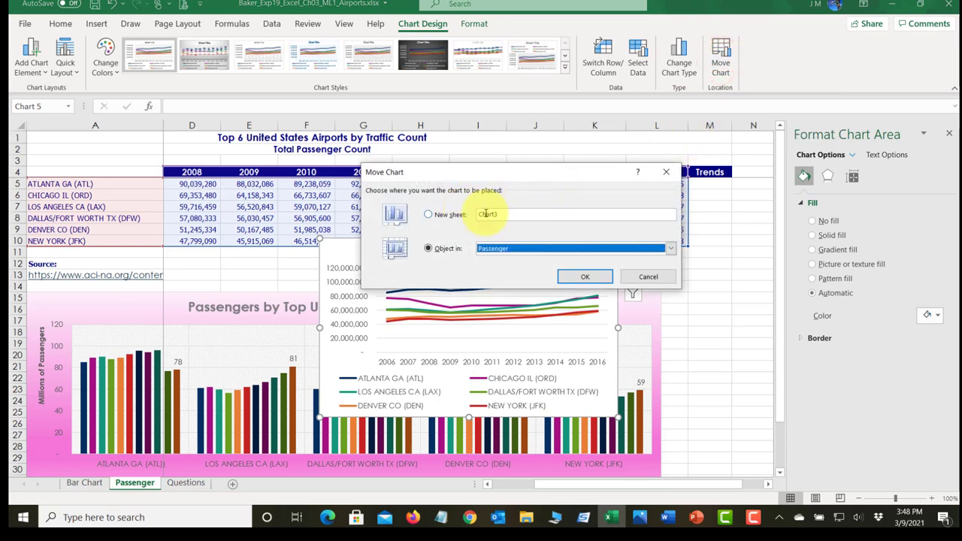
{"action": "left_click", "coordinate": [505, 213]}
{"action": "left_click", "coordinate": [428, 214]}
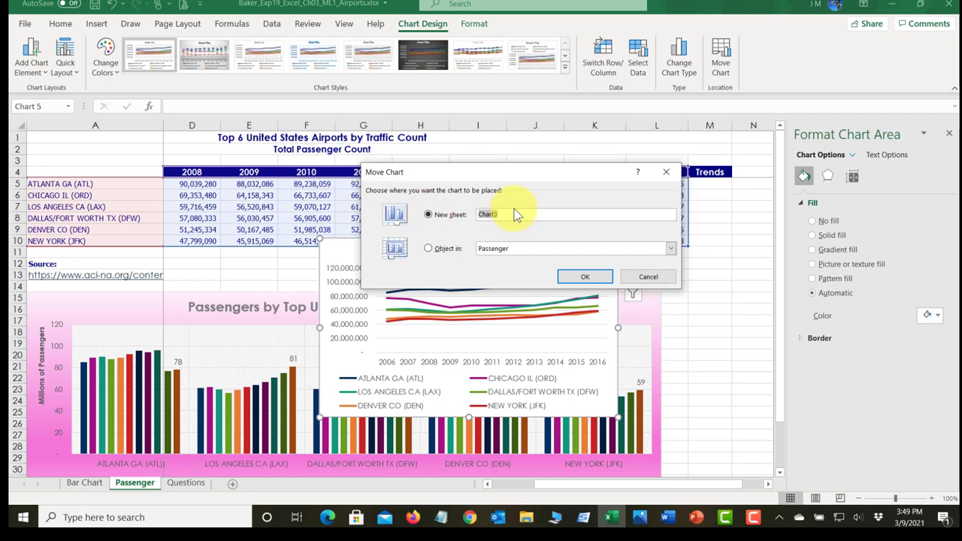
{"action": "type", "text": "Line"}
{"action": "left_click", "coordinate": [585, 277]}
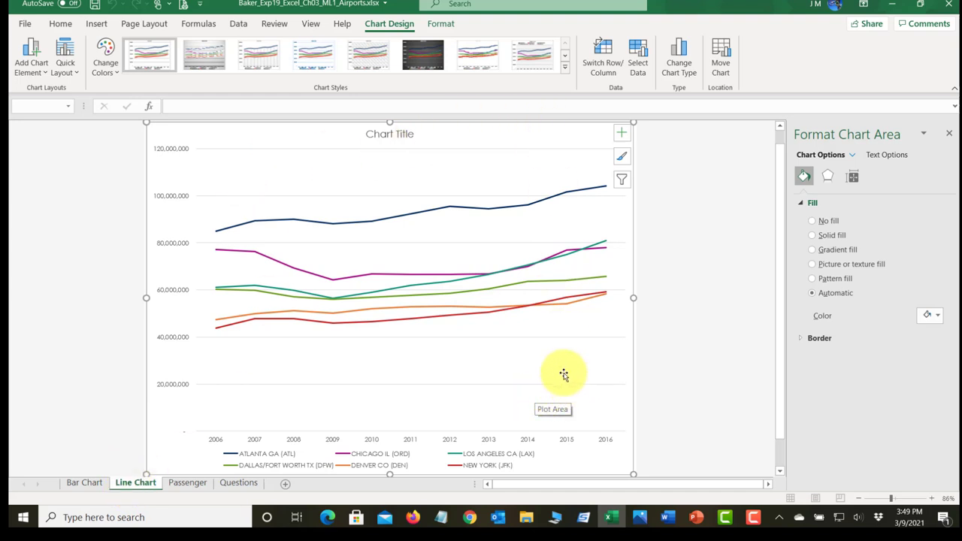
Step: Replace the line chart's placeholder title with "Passengers at U.S. Airports 2006-2016"
{"action": "left_click", "coordinate": [392, 134]}
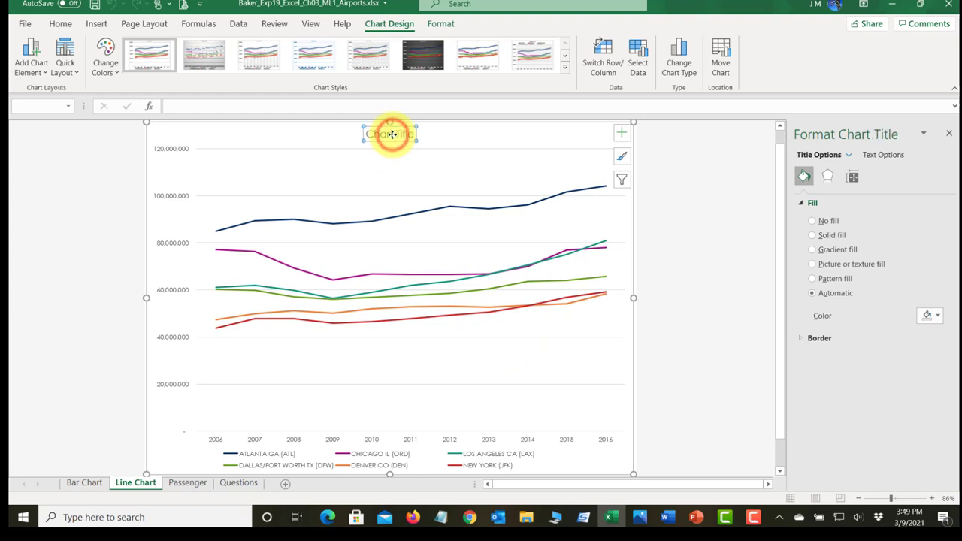
{"action": "double_click", "coordinate": [386, 134]}
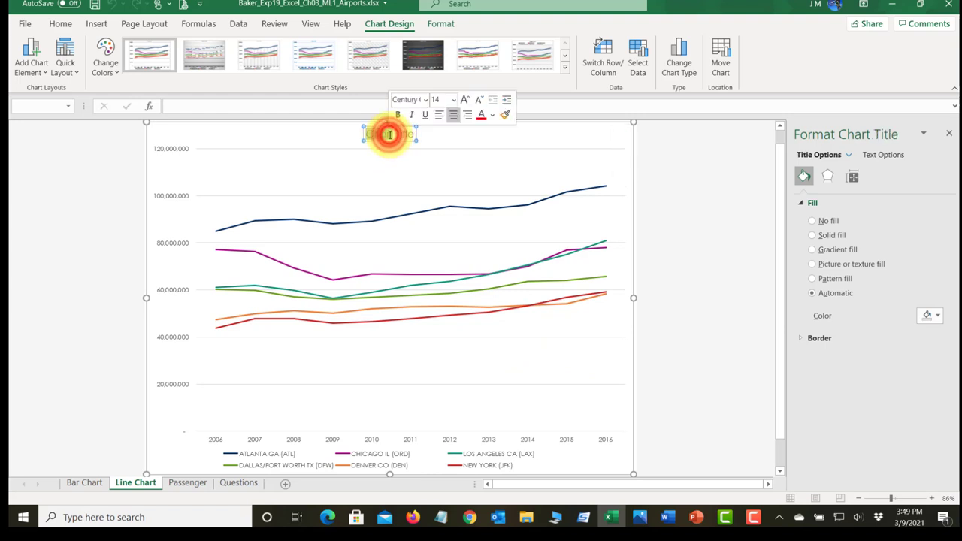
{"action": "key", "text": "Delete"}
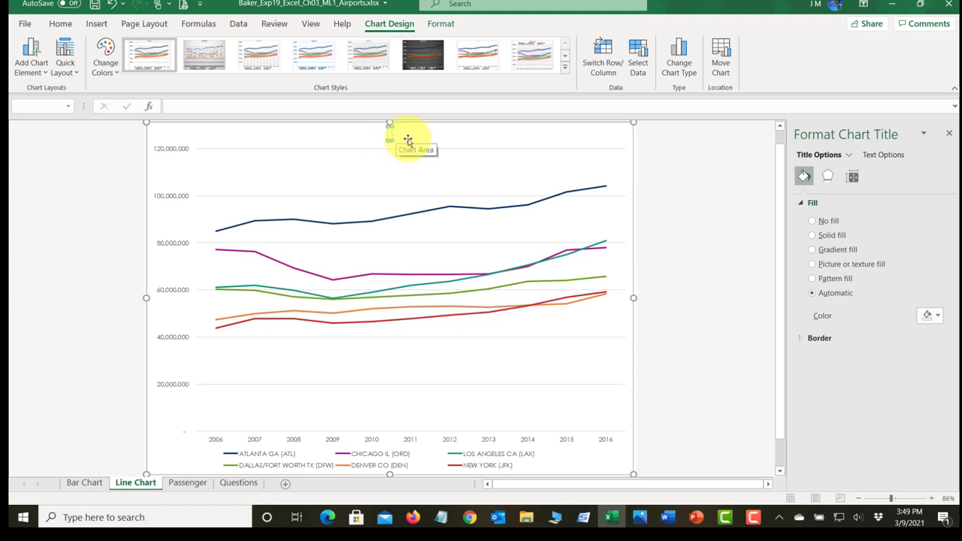
{"action": "type", "text": "Passengers"}
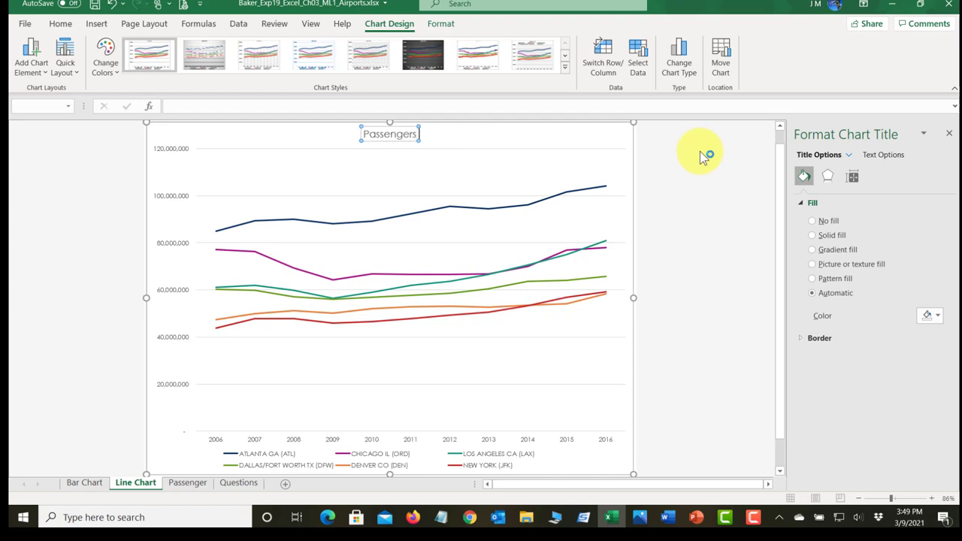
{"action": "type", "text": " at U.S."}
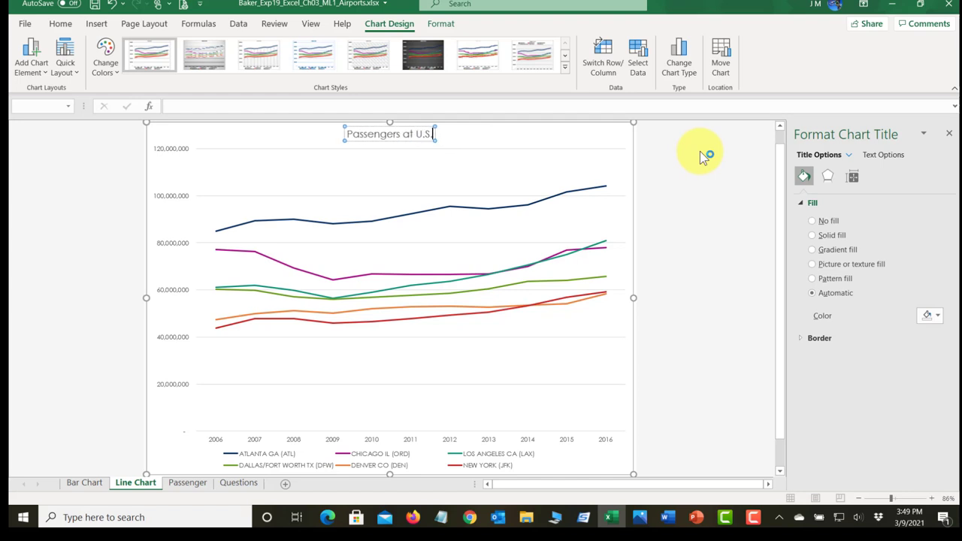
{"action": "type", "text": " Airports"}
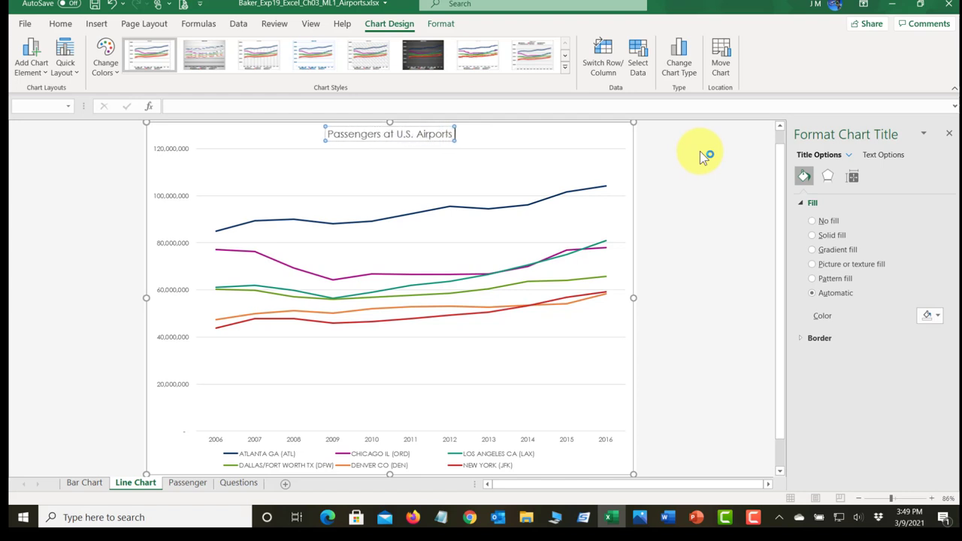
{"action": "type", "text": " 2006-2016"}
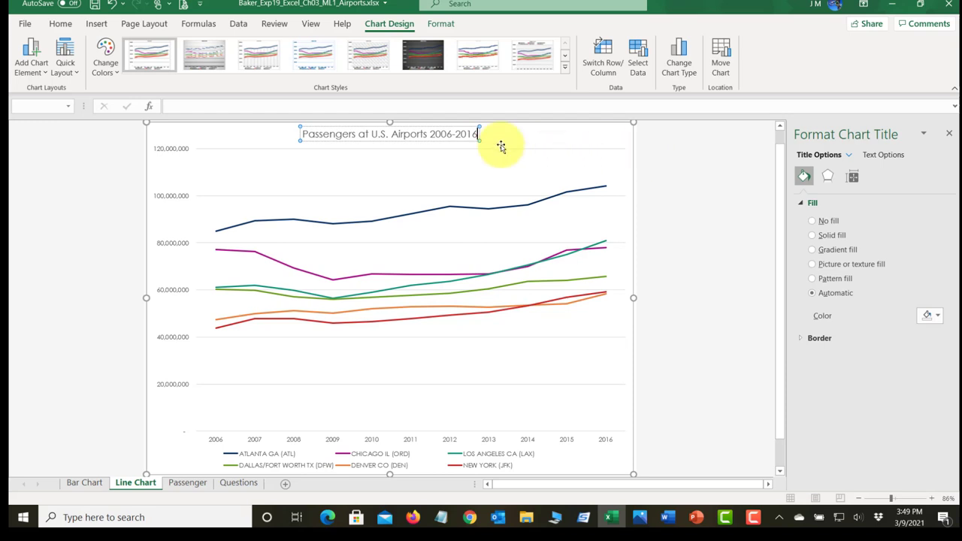
{"action": "left_click", "coordinate": [684, 147]}
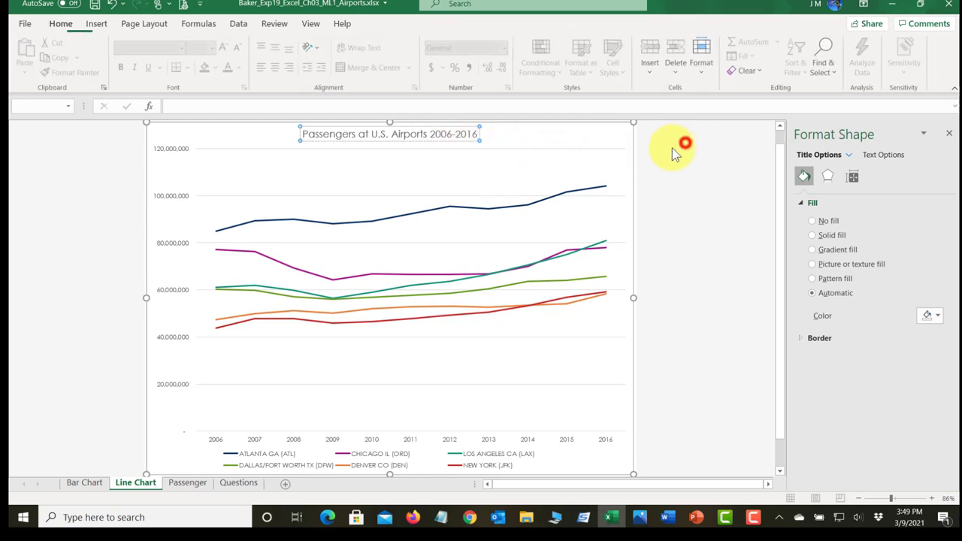
Step: Bold the line chart's title and save the workbook
{"action": "left_click", "coordinate": [442, 138]}
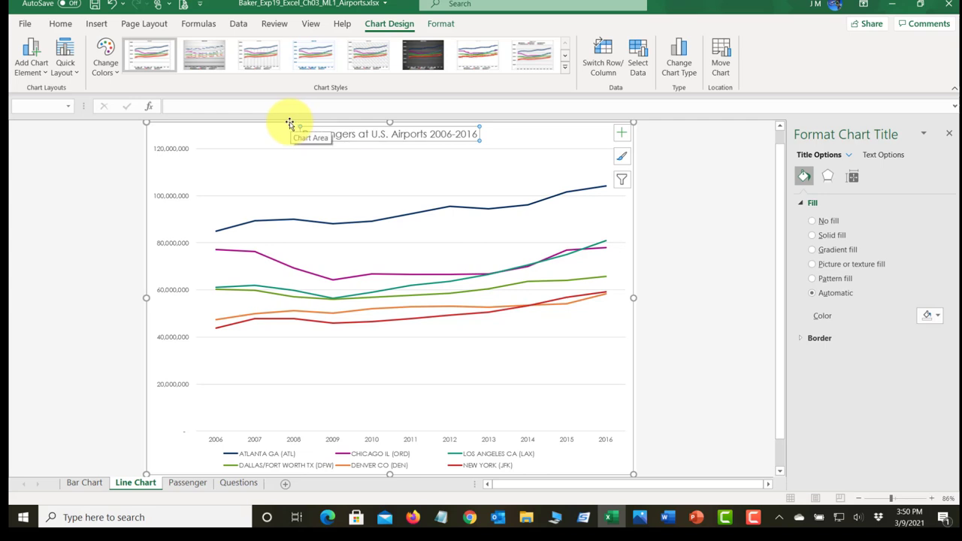
{"action": "left_click", "coordinate": [60, 24]}
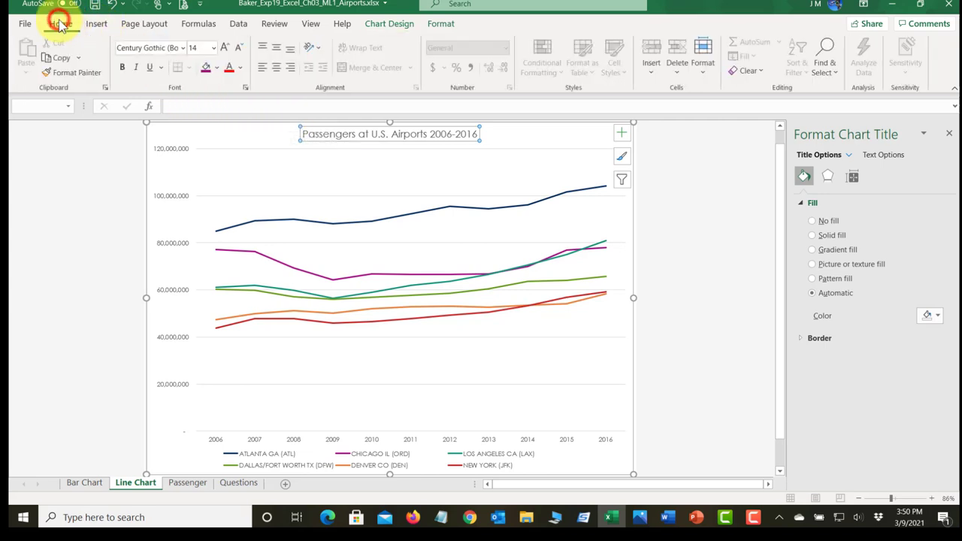
{"action": "left_click", "coordinate": [122, 67]}
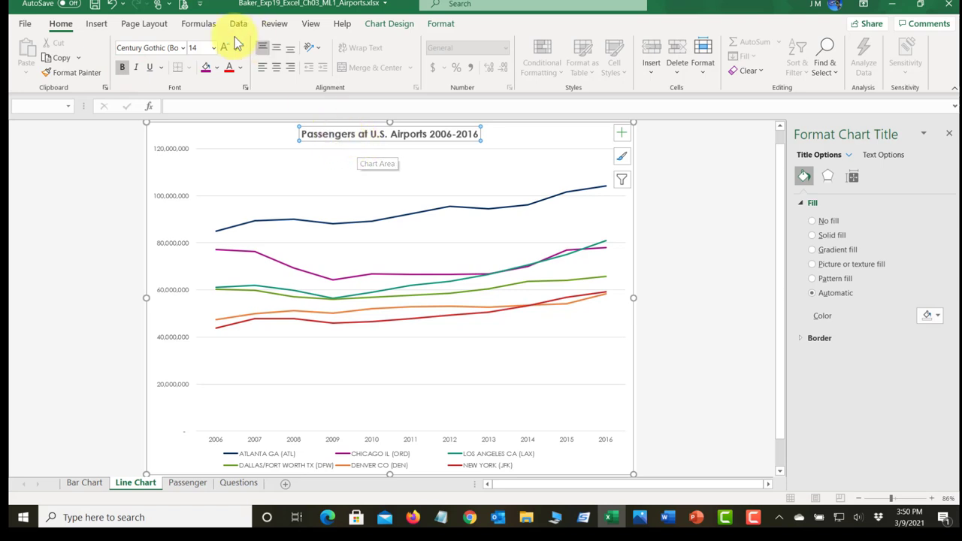
{"action": "left_click", "coordinate": [95, 6]}
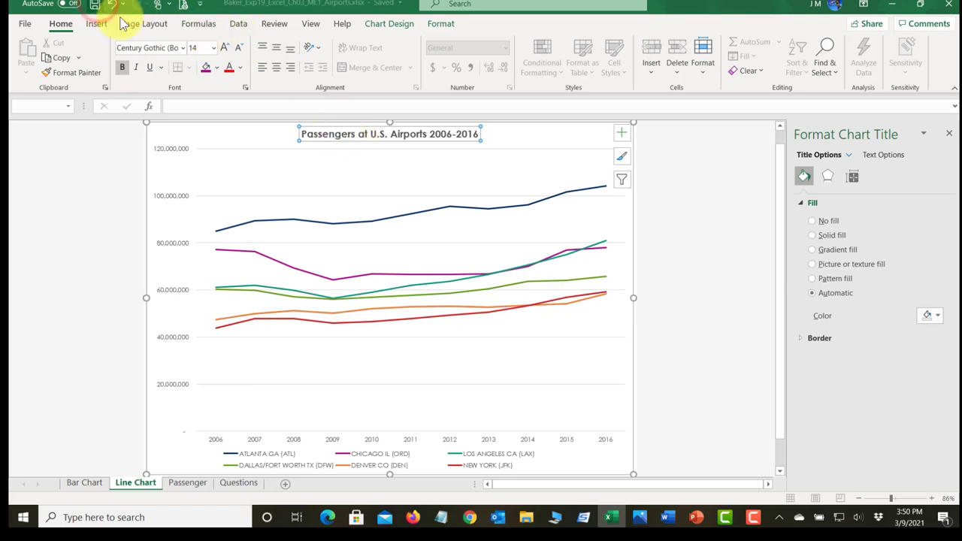
Step: Switch to the Word instructions and read step 14 about customizing the line chart
{"action": "left_click", "coordinate": [667, 517]}
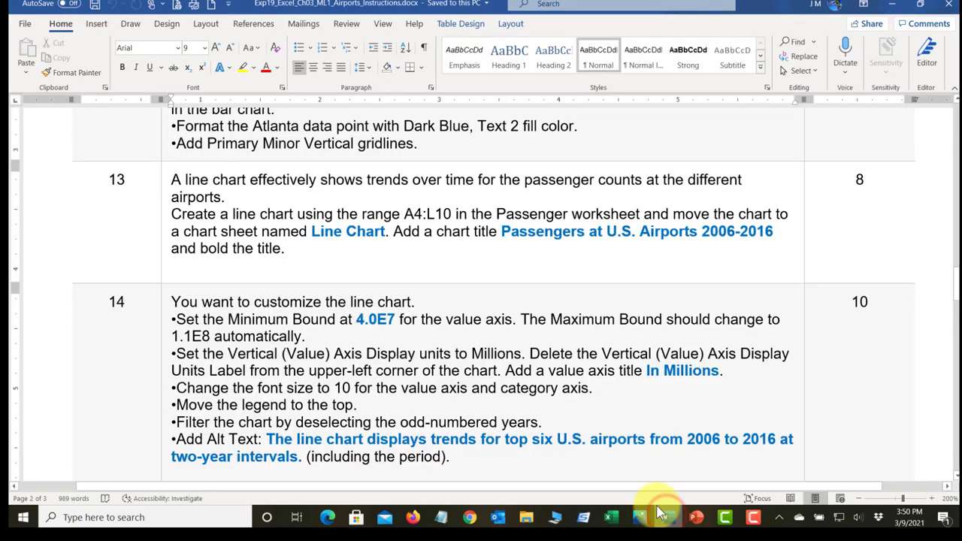
{"action": "scroll", "coordinate": [291, 304], "scroll_direction": "down", "scroll_amount": 3}
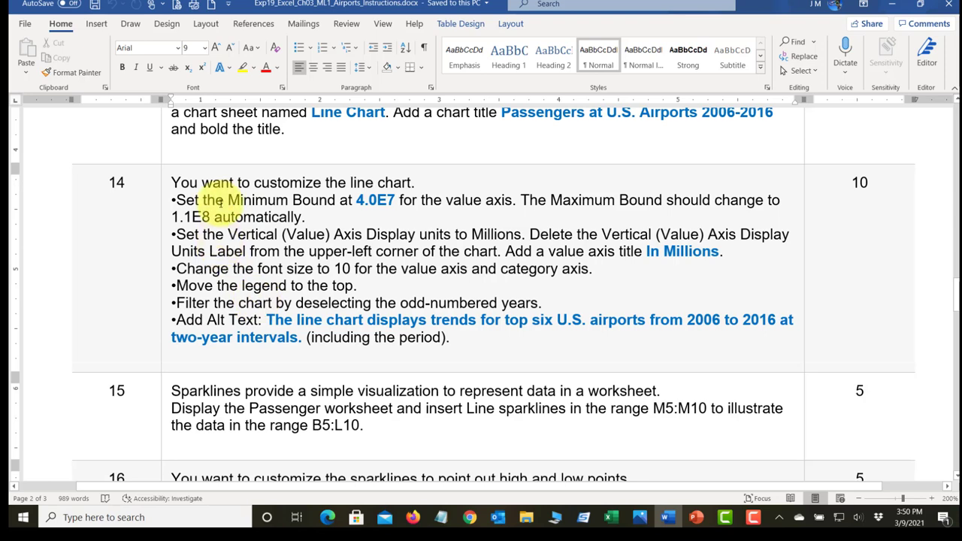
{"action": "mouse_move", "coordinate": [614, 517]}
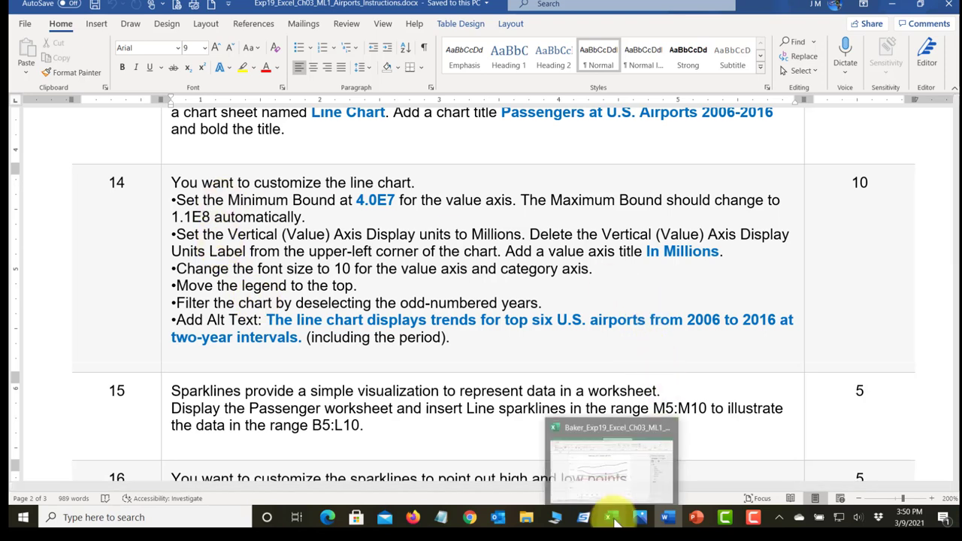
Step: Switch to the Excel workbook, set the line chart's value axis minimum bound to 4.0E7, and save
{"action": "left_click", "coordinate": [615, 517]}
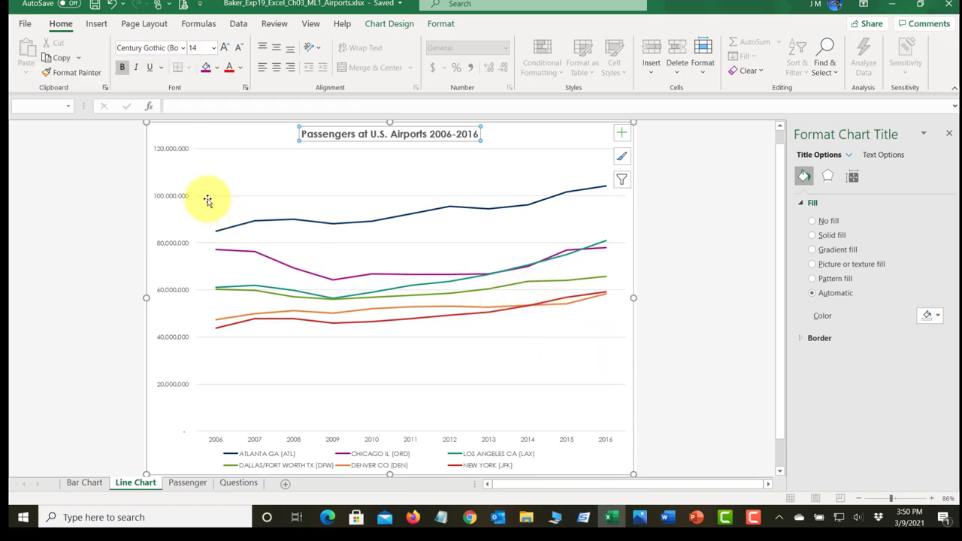
{"action": "left_click", "coordinate": [168, 148]}
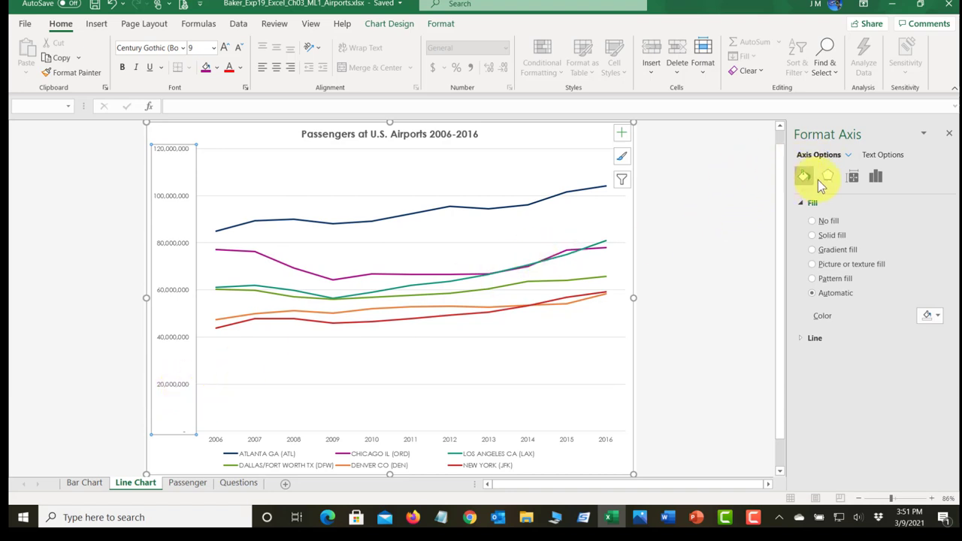
{"action": "left_click", "coordinate": [876, 179]}
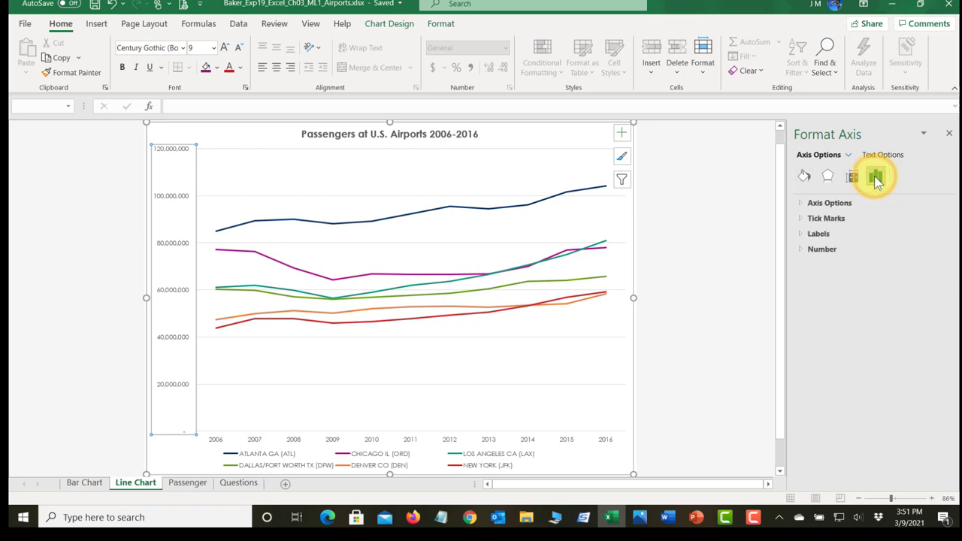
{"action": "left_click", "coordinate": [840, 204]}
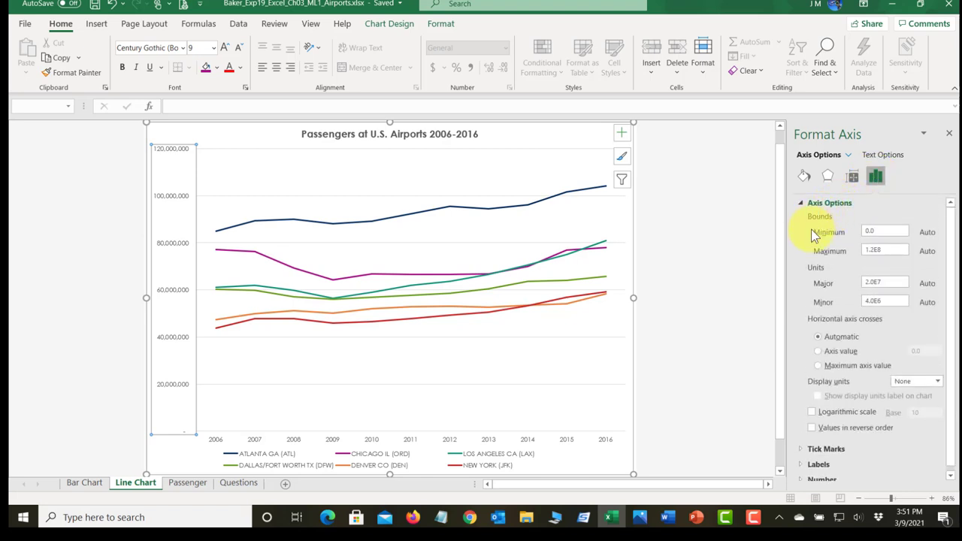
{"action": "left_click", "coordinate": [865, 230]}
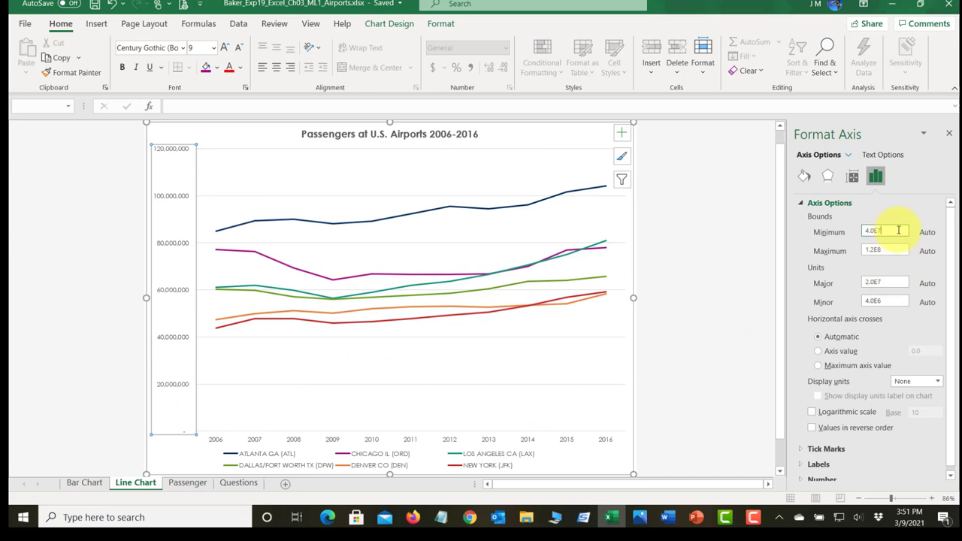
{"action": "key", "text": "Return"}
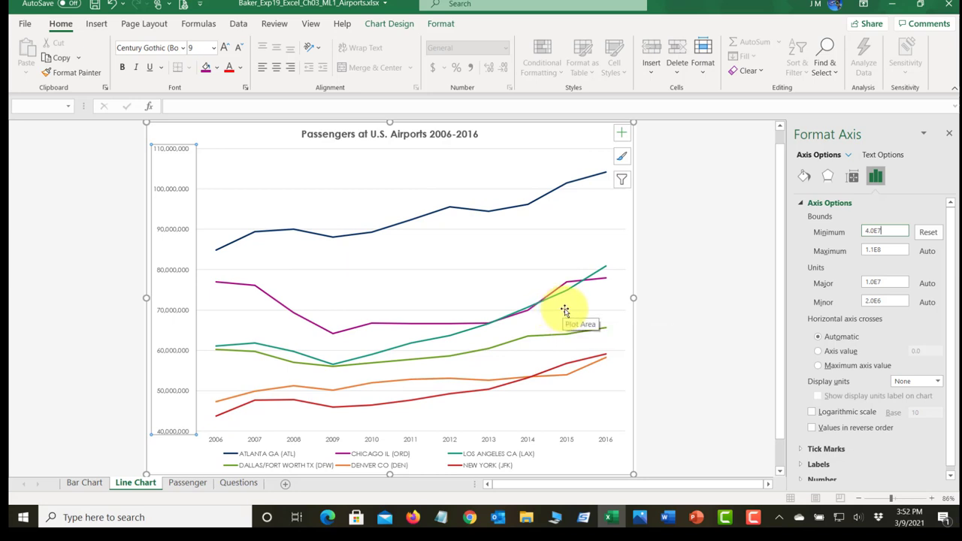
{"action": "left_click", "coordinate": [885, 250]}
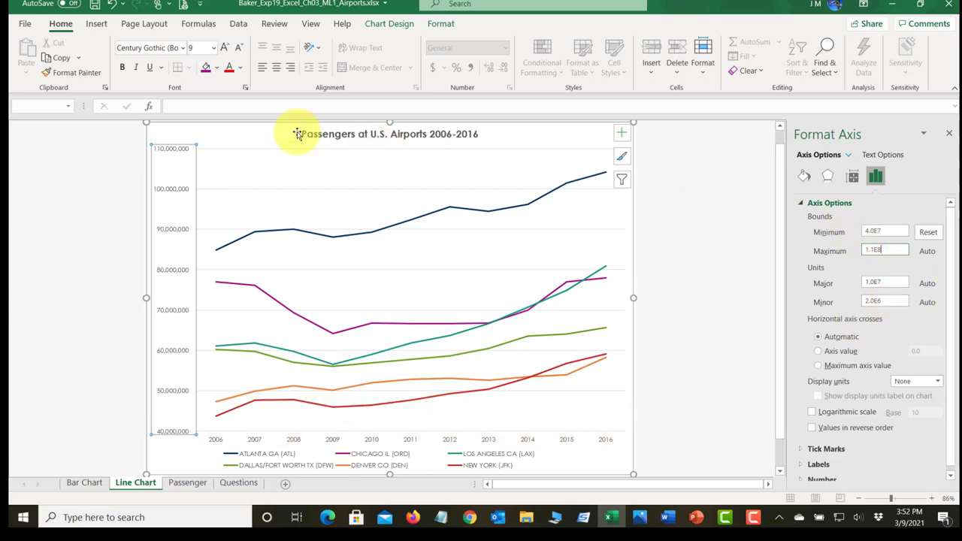
{"action": "left_click", "coordinate": [94, 4]}
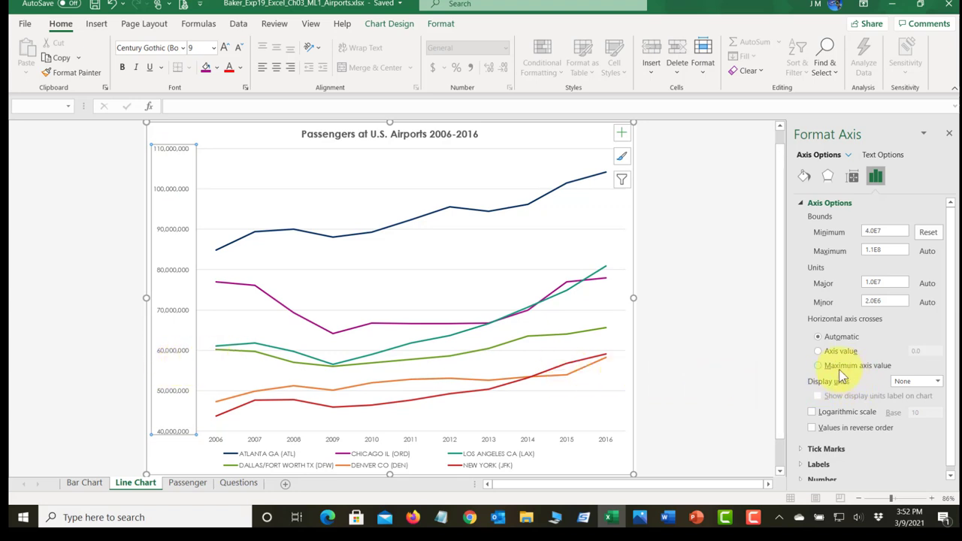
Step: Set the value axis display units to Millions and delete the axis display units label
{"action": "left_click", "coordinate": [938, 383]}
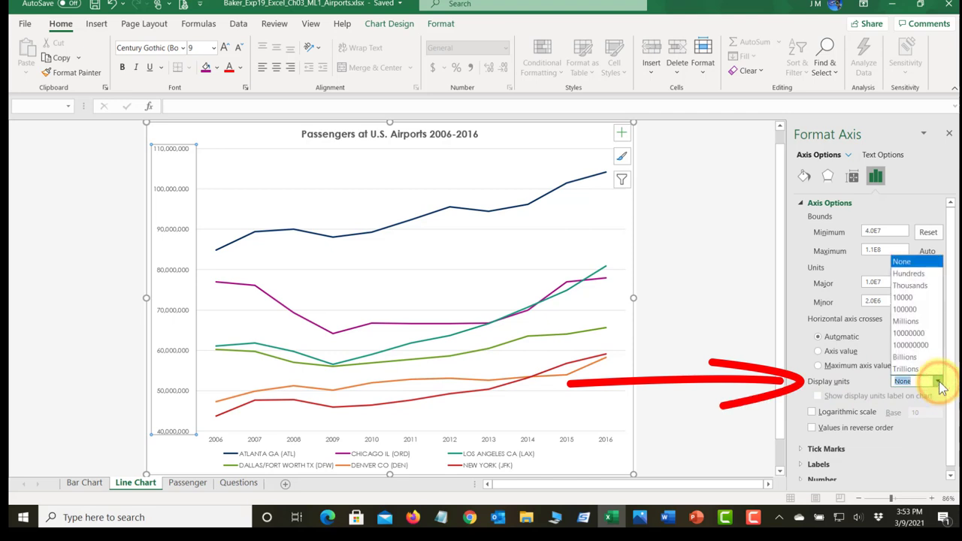
{"action": "left_click", "coordinate": [910, 321]}
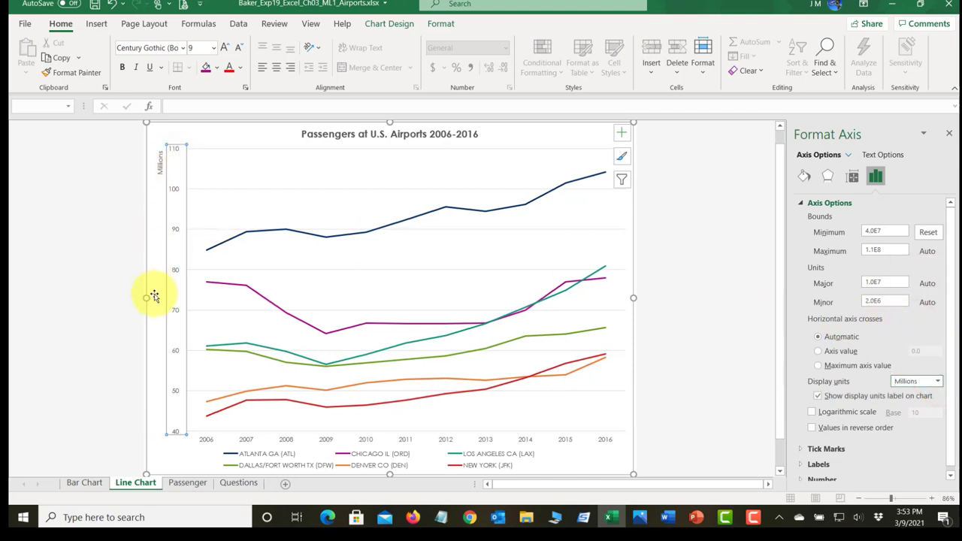
{"action": "left_click", "coordinate": [160, 167]}
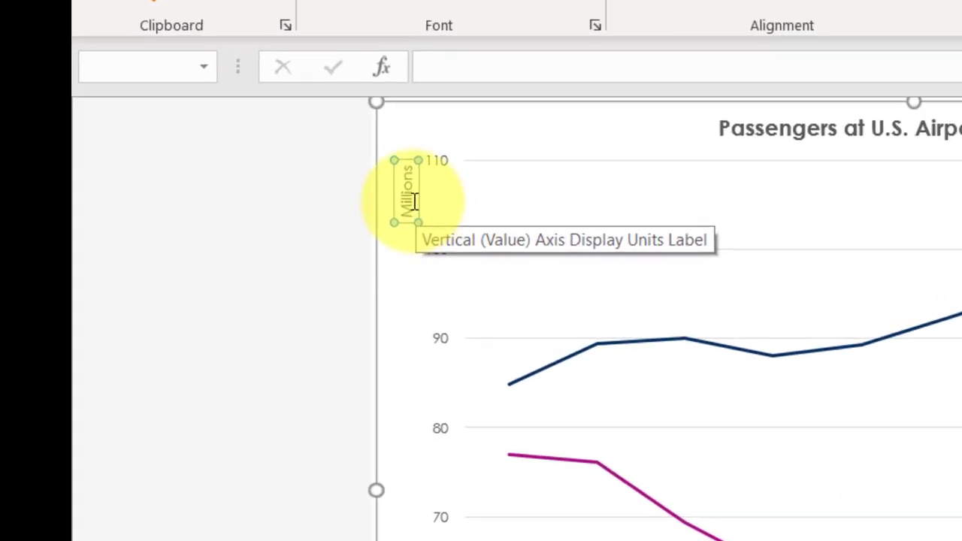
{"action": "key", "text": "Delete"}
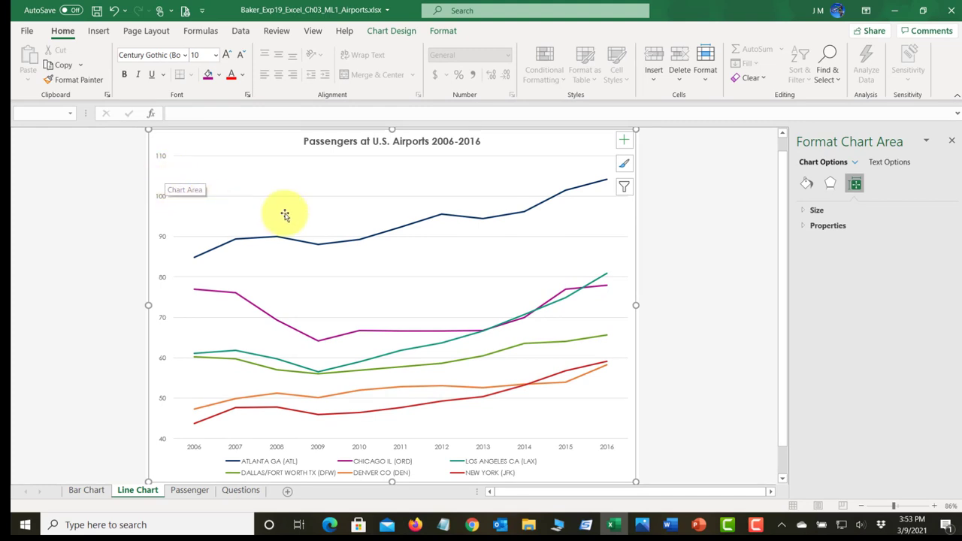
Step: Add a primary vertical axis title to the line chart reading "In Millions"
{"action": "left_click", "coordinate": [624, 142]}
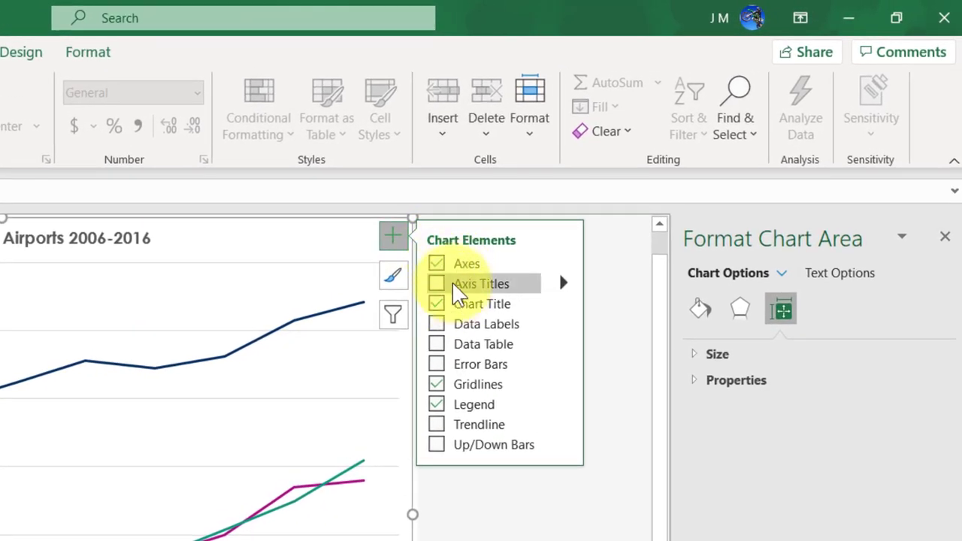
{"action": "left_click", "coordinate": [564, 284]}
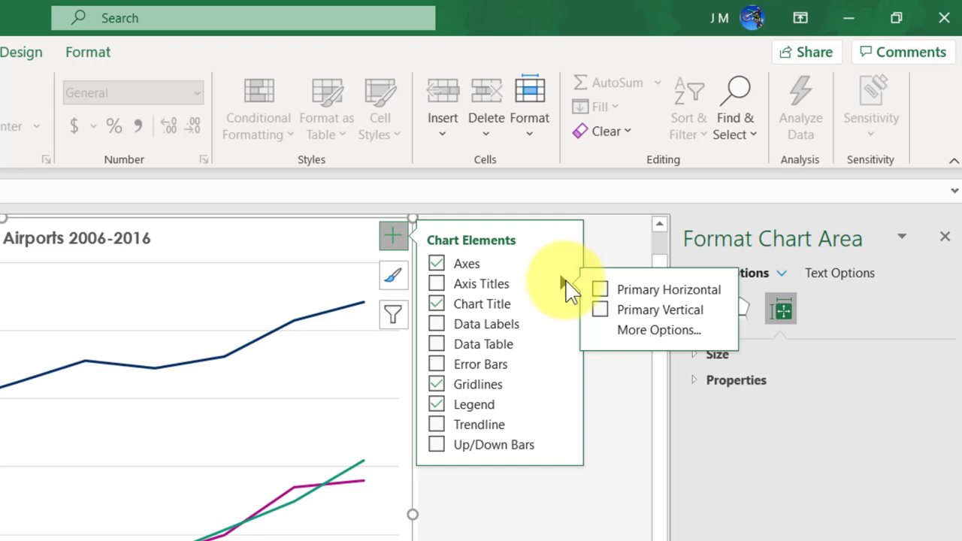
{"action": "left_click", "coordinate": [601, 311]}
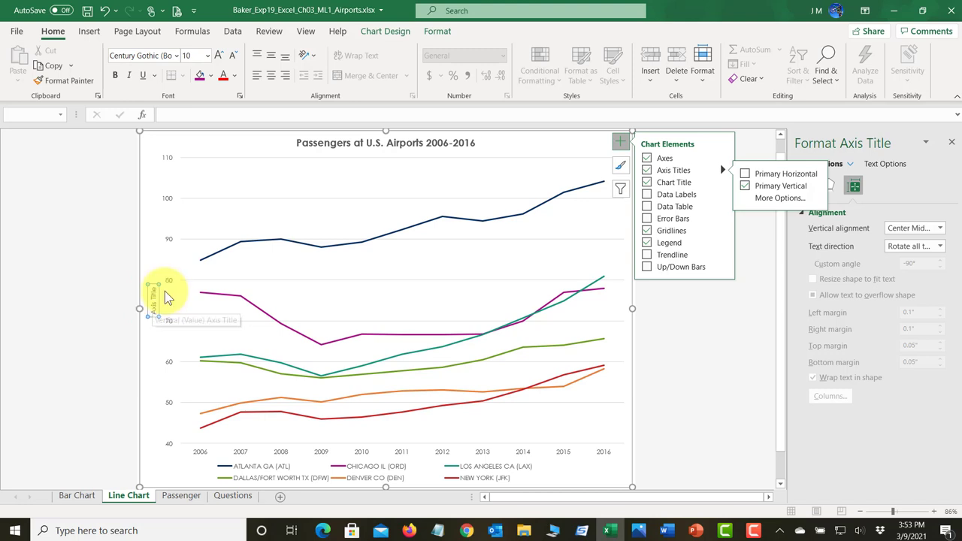
{"action": "type", "text": "In Millions"}
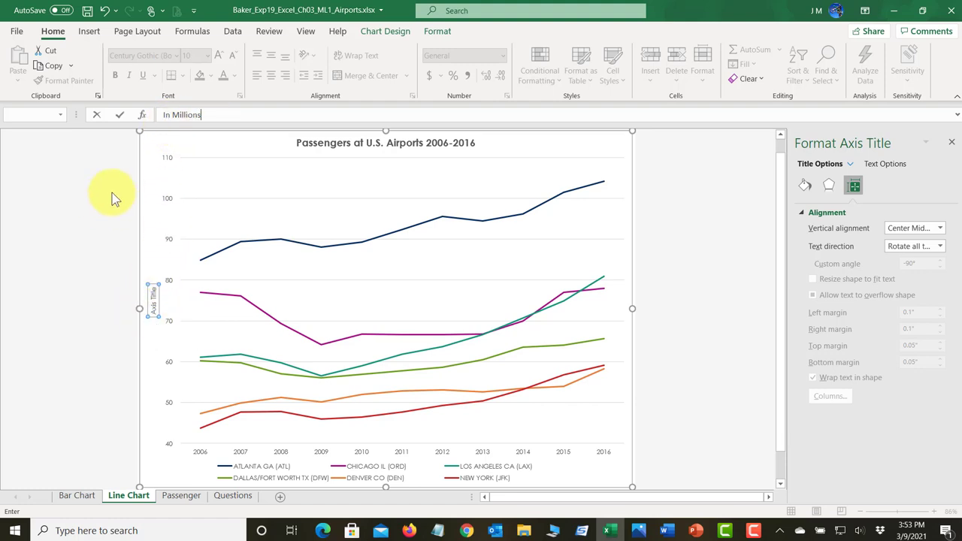
{"action": "key", "text": "Return"}
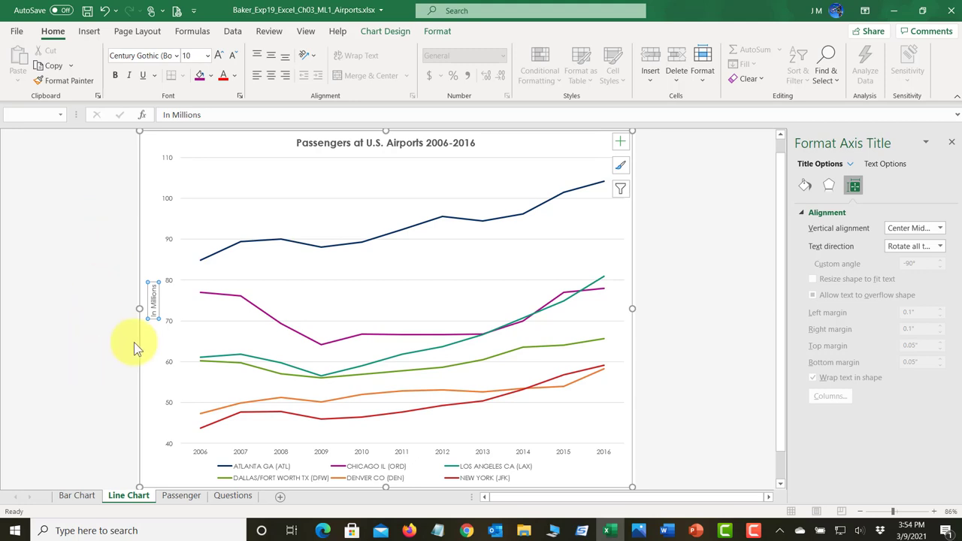
{"action": "left_click", "coordinate": [152, 297]}
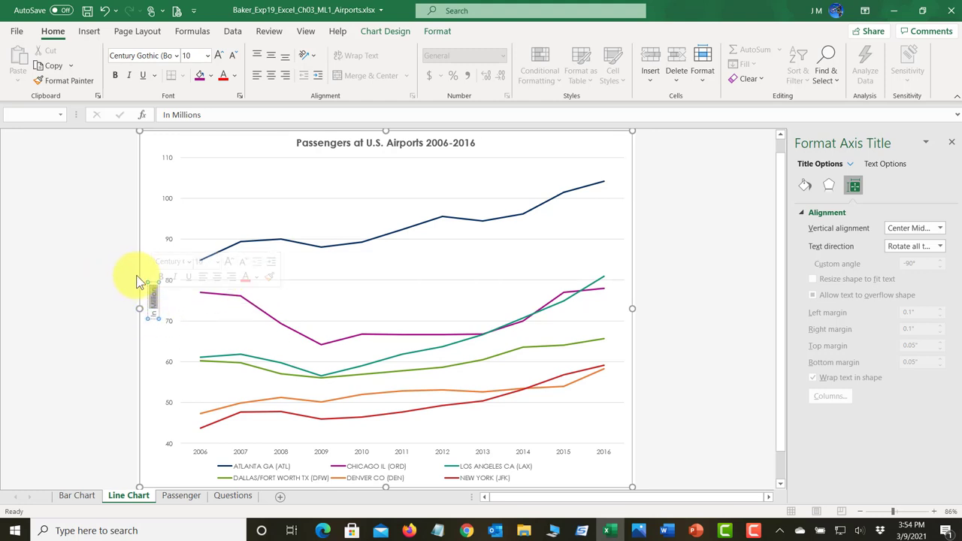
{"action": "left_click", "coordinate": [690, 197]}
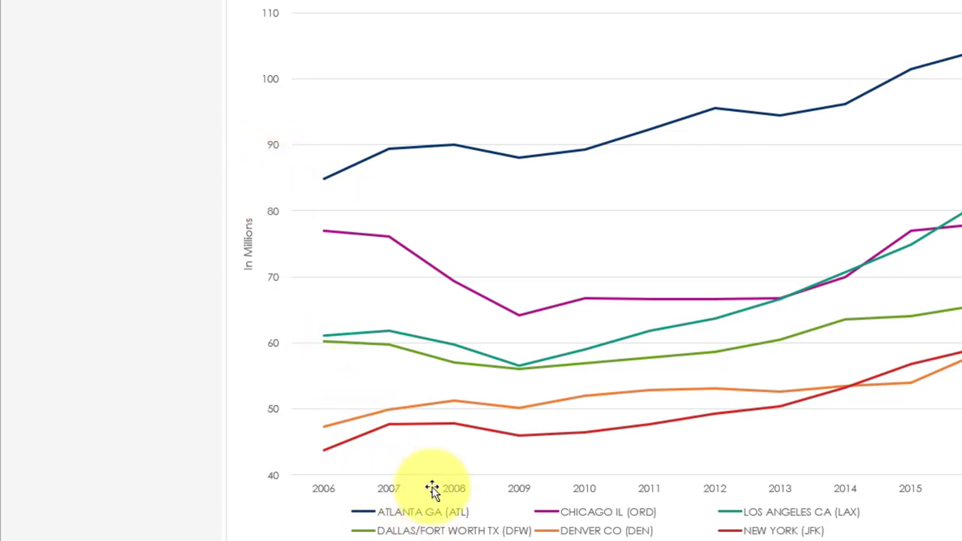
Step: Set the font size of the value axis and category axis labels to 10 and save the workbook
{"action": "left_click", "coordinate": [249, 256]}
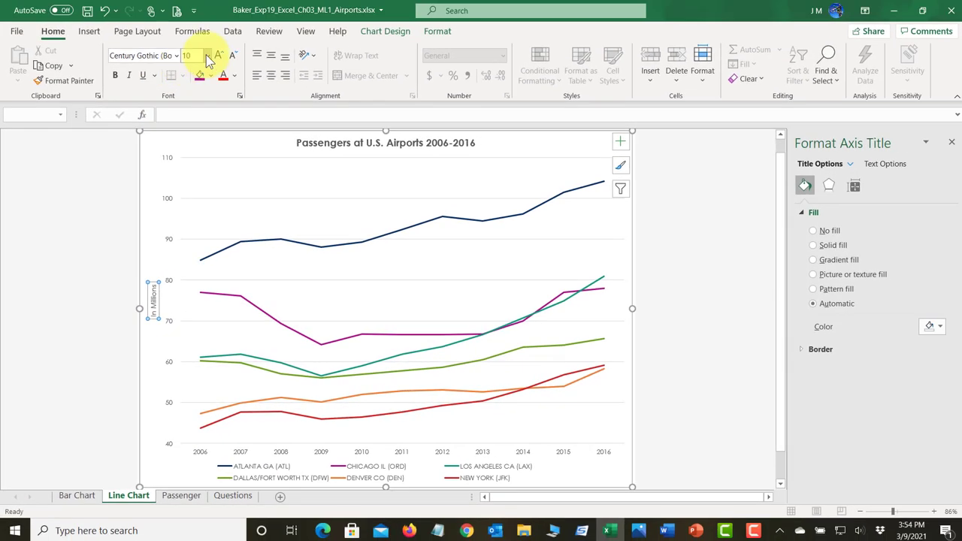
{"action": "left_click", "coordinate": [167, 156]}
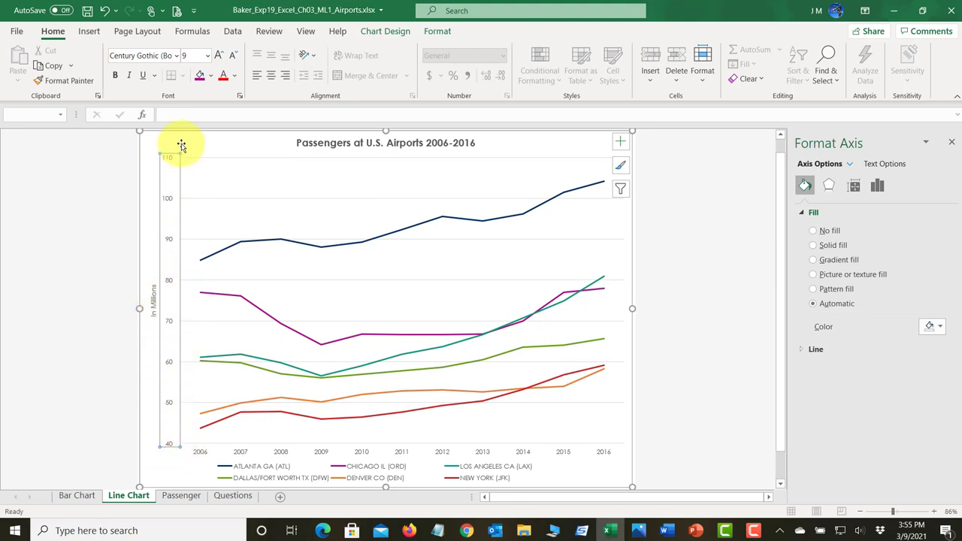
{"action": "left_click", "coordinate": [208, 57]}
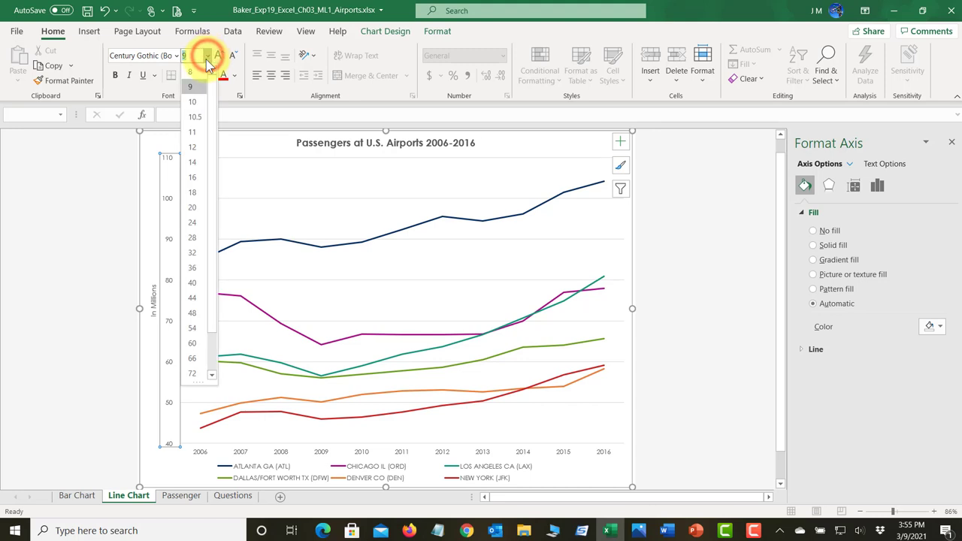
{"action": "left_click", "coordinate": [198, 103]}
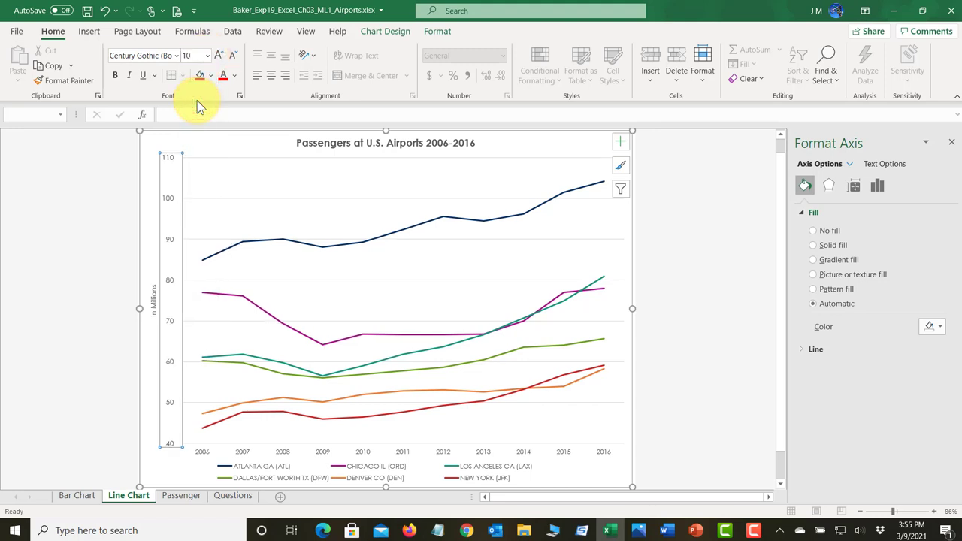
{"action": "left_click", "coordinate": [200, 455]}
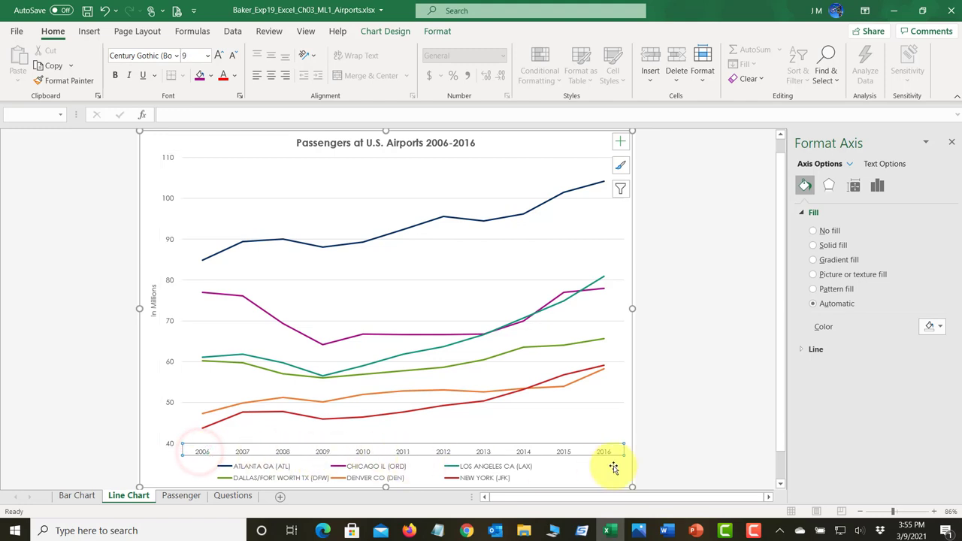
{"action": "left_click", "coordinate": [208, 56]}
{"action": "left_click", "coordinate": [191, 99]}
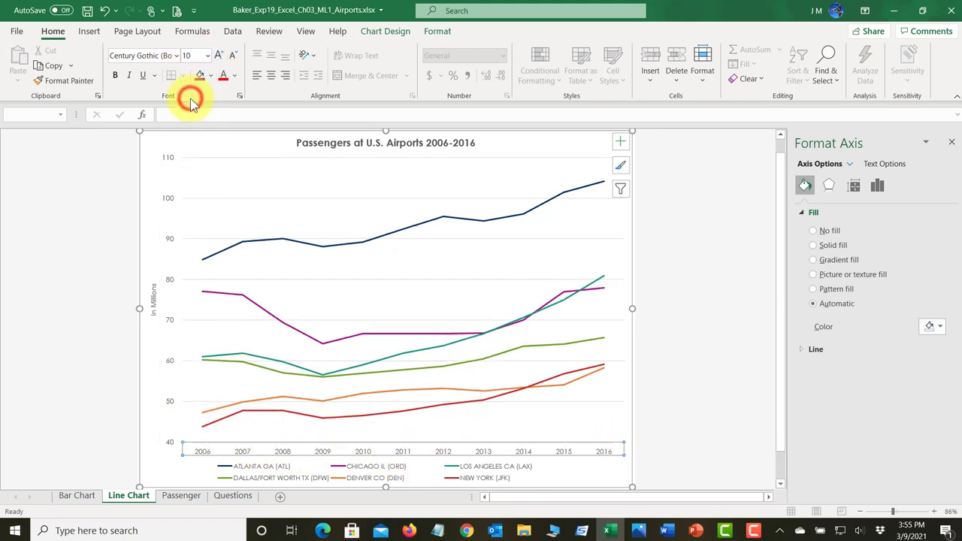
{"action": "left_click", "coordinate": [88, 10]}
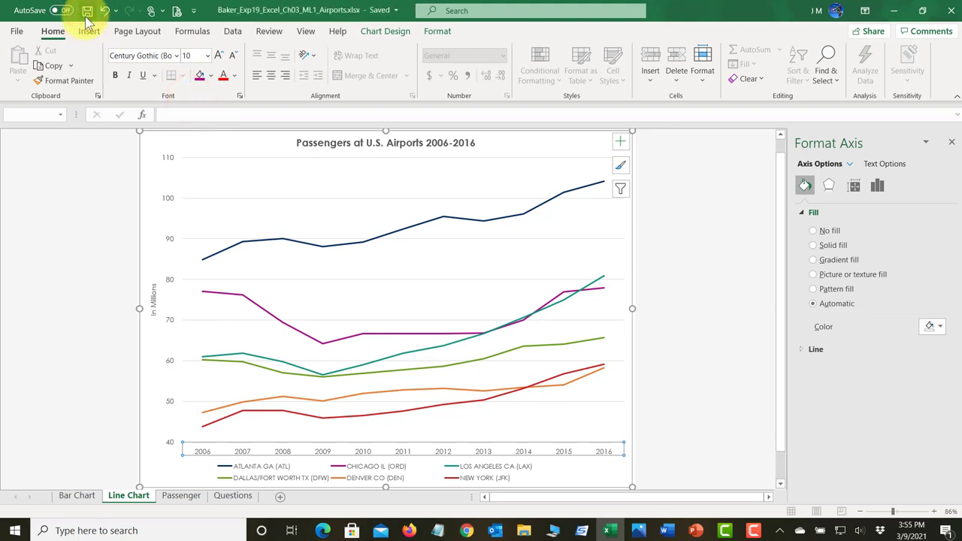
Step: Move the line chart's legend to the top of the chart and save the workbook
{"action": "left_click", "coordinate": [256, 479]}
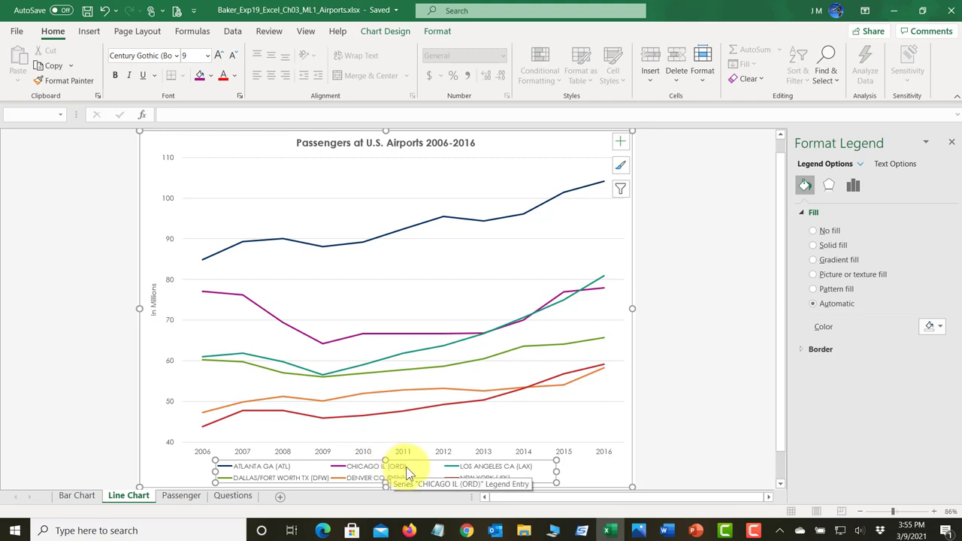
{"action": "left_click", "coordinate": [385, 31]}
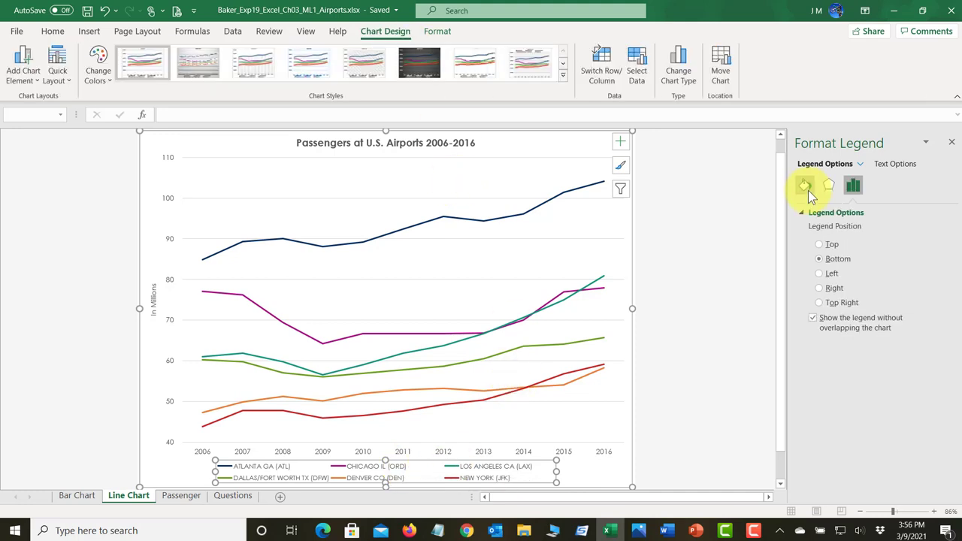
{"action": "left_click", "coordinate": [806, 188]}
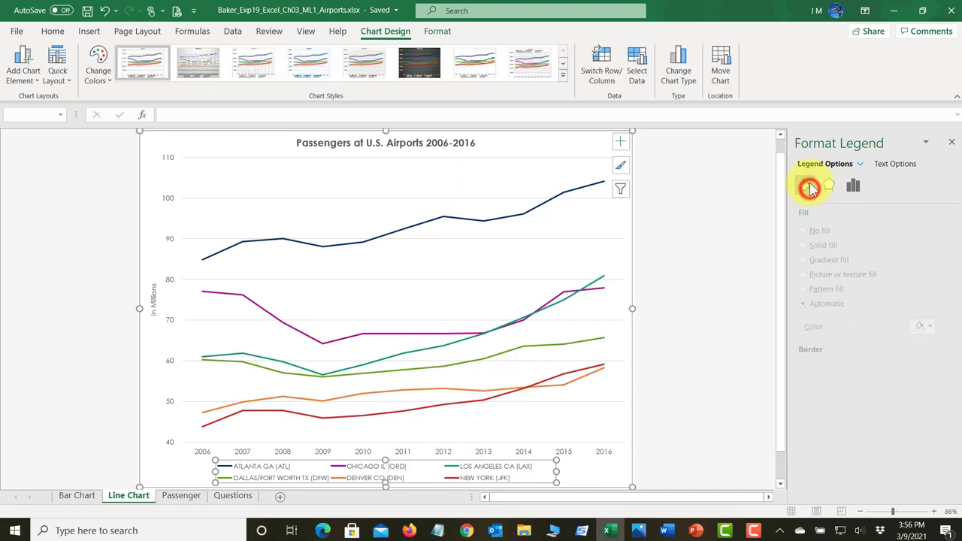
{"action": "left_click", "coordinate": [855, 186]}
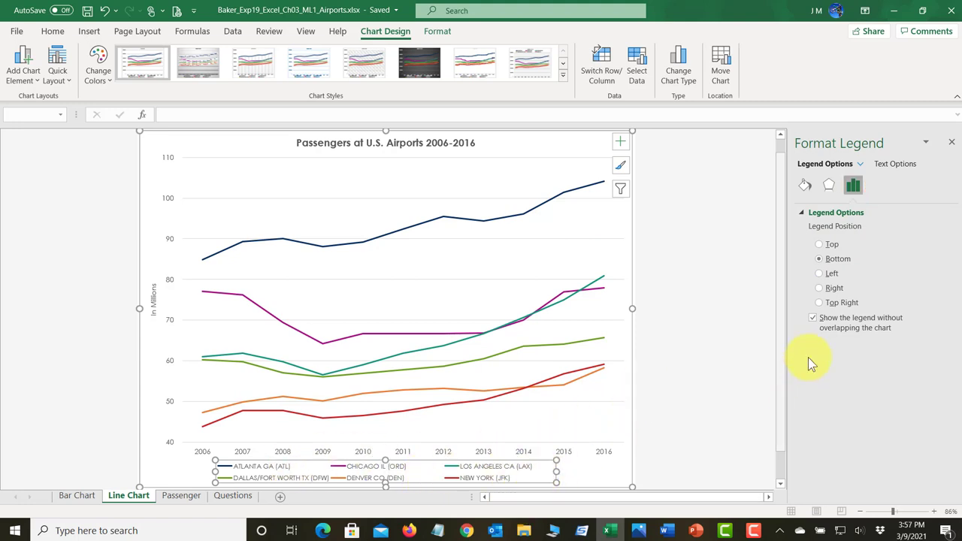
{"action": "left_click", "coordinate": [819, 246]}
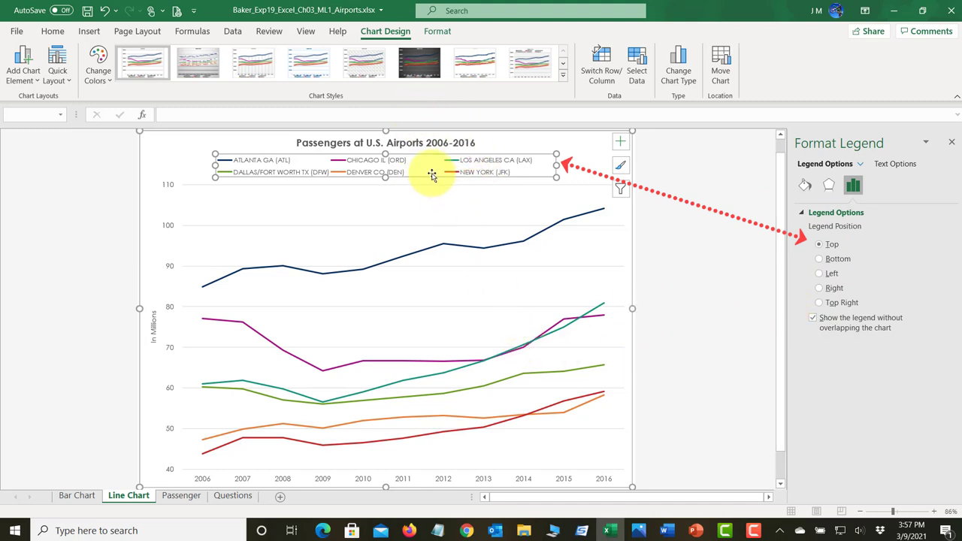
{"action": "left_click", "coordinate": [88, 14]}
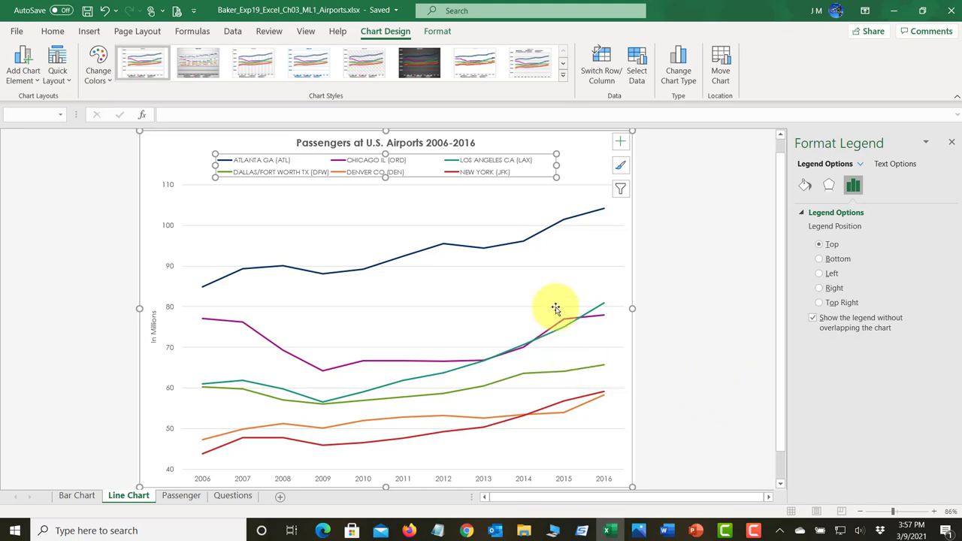
Step: Filter the line chart to exclude the odd-numbered years 2007, 2009, 2011, 2013 and 2015
{"action": "left_click", "coordinate": [621, 190]}
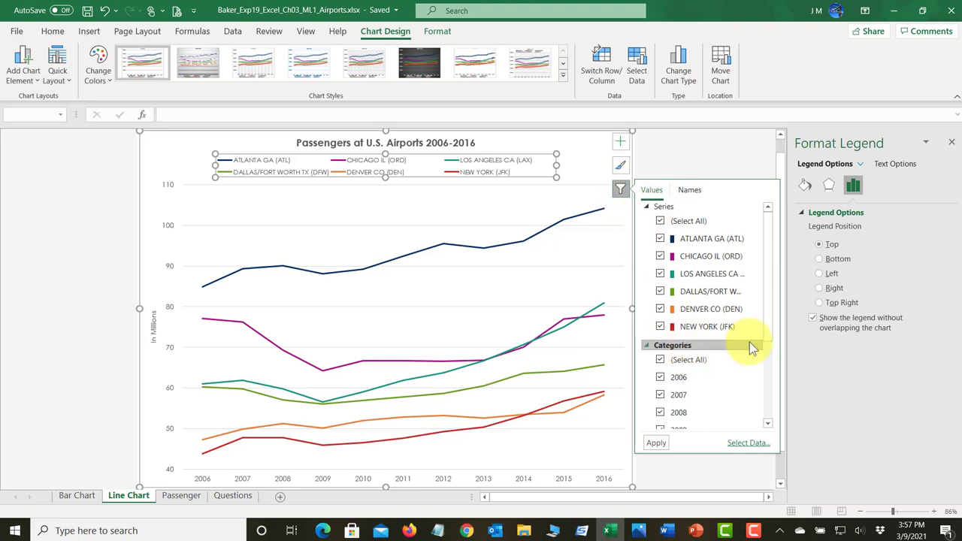
{"action": "scroll", "coordinate": [768, 324], "scroll_direction": "down", "scroll_amount": 3}
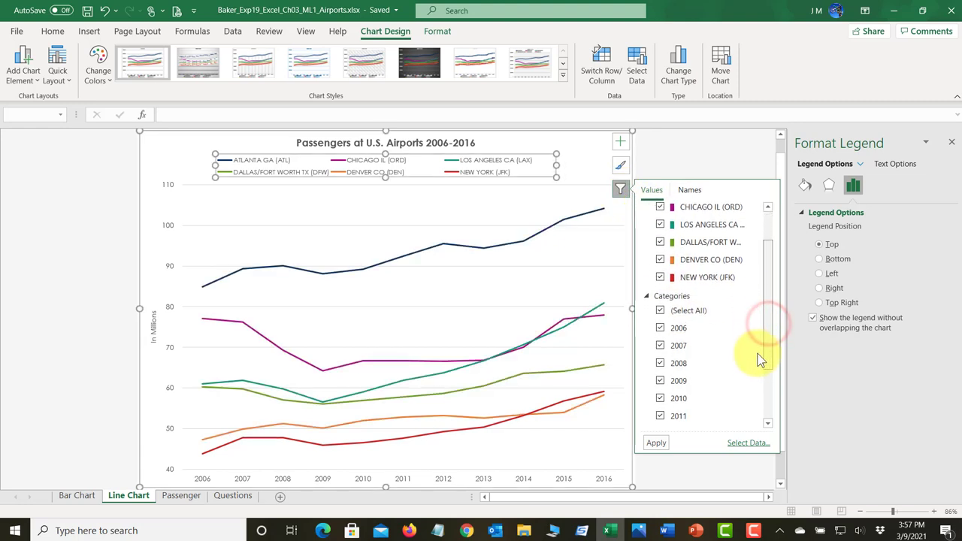
{"action": "scroll", "coordinate": [756, 388], "scroll_direction": "down", "scroll_amount": 1}
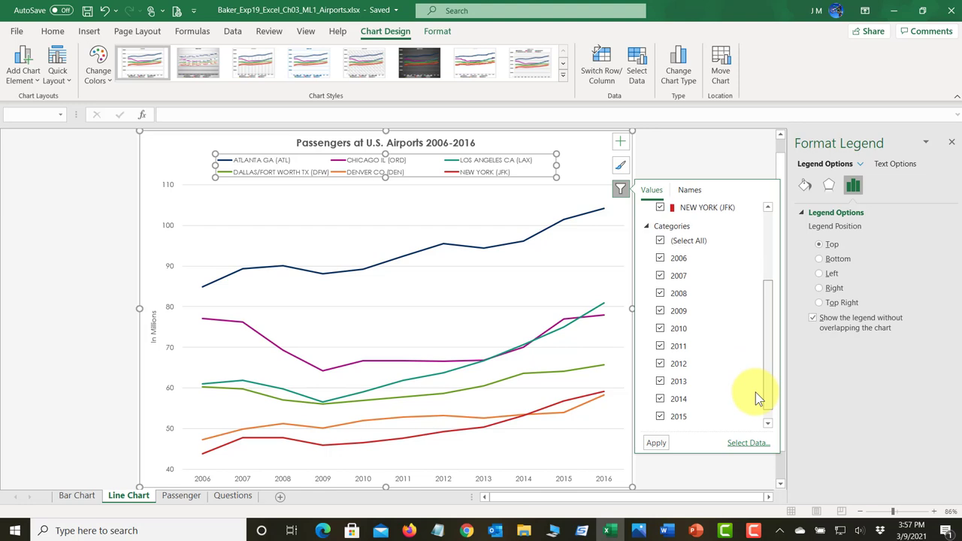
{"action": "left_click", "coordinate": [659, 277]}
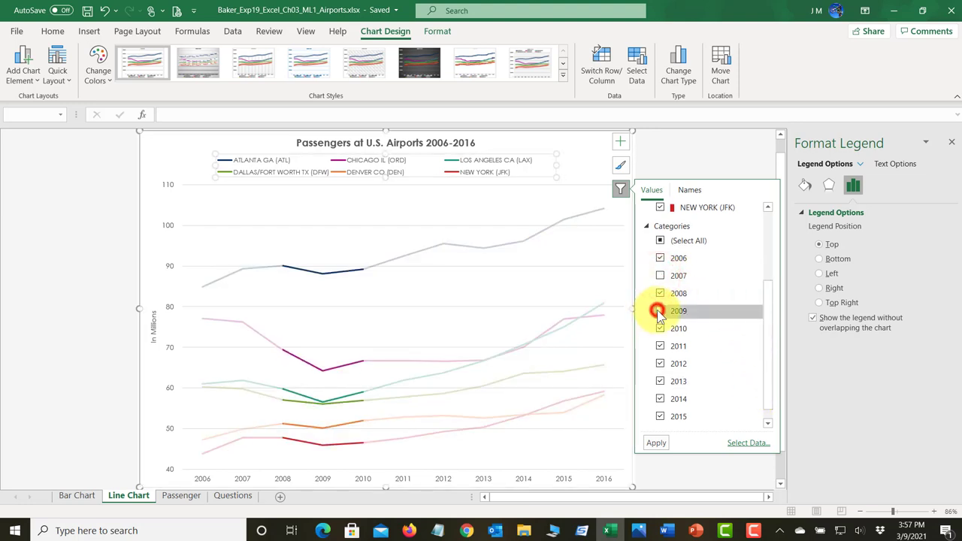
{"action": "left_click", "coordinate": [659, 311]}
{"action": "left_click", "coordinate": [660, 346]}
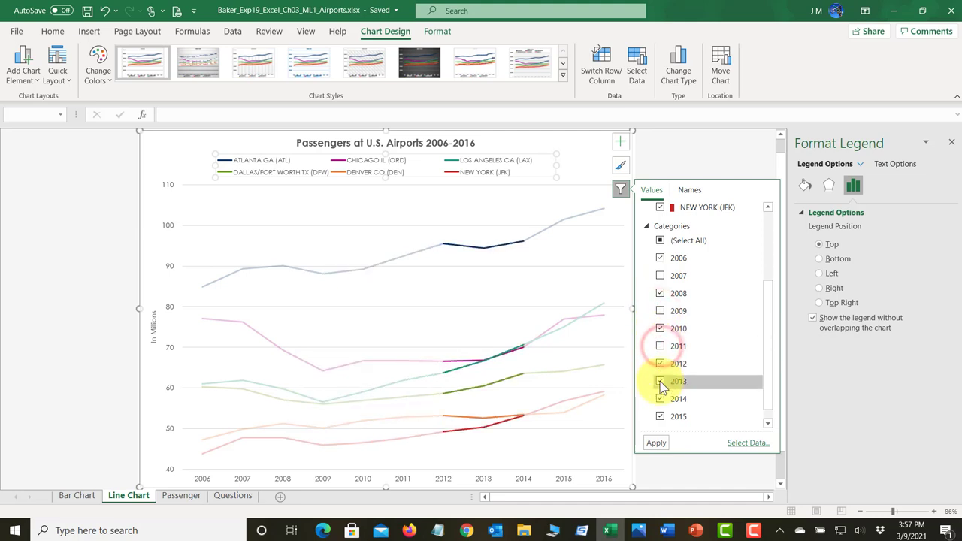
{"action": "left_click", "coordinate": [660, 382]}
{"action": "left_click", "coordinate": [659, 417]}
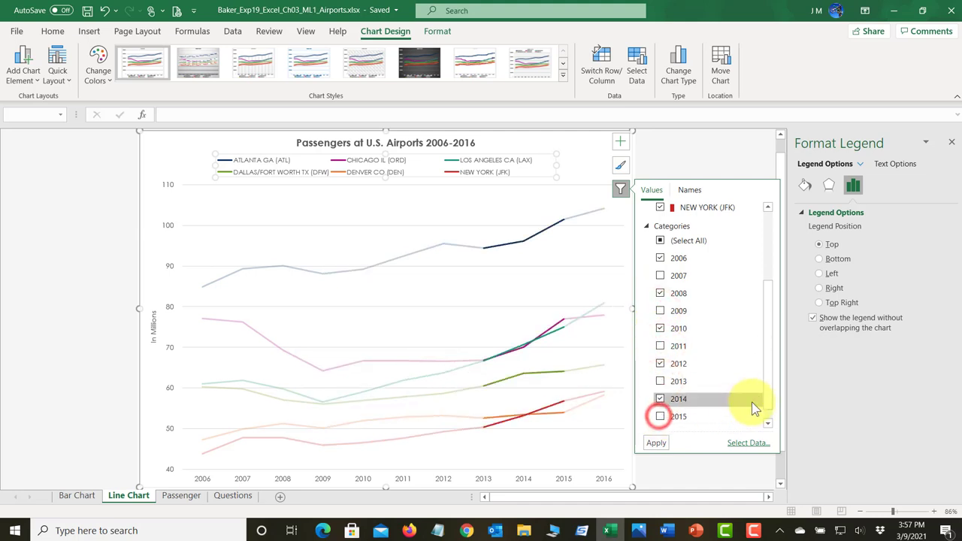
{"action": "left_click_drag", "start_coordinate": [770, 397], "coordinate": [772, 403]}
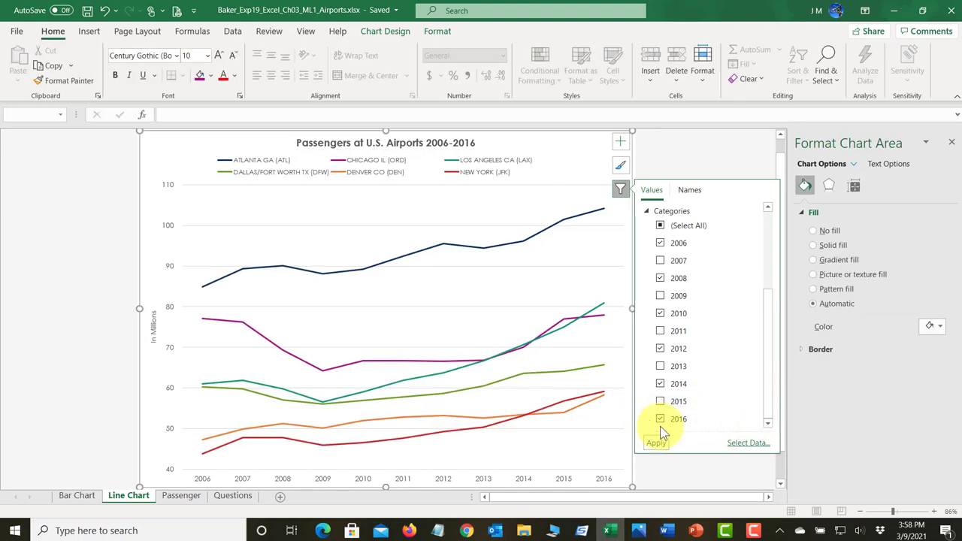
{"action": "left_click", "coordinate": [669, 445]}
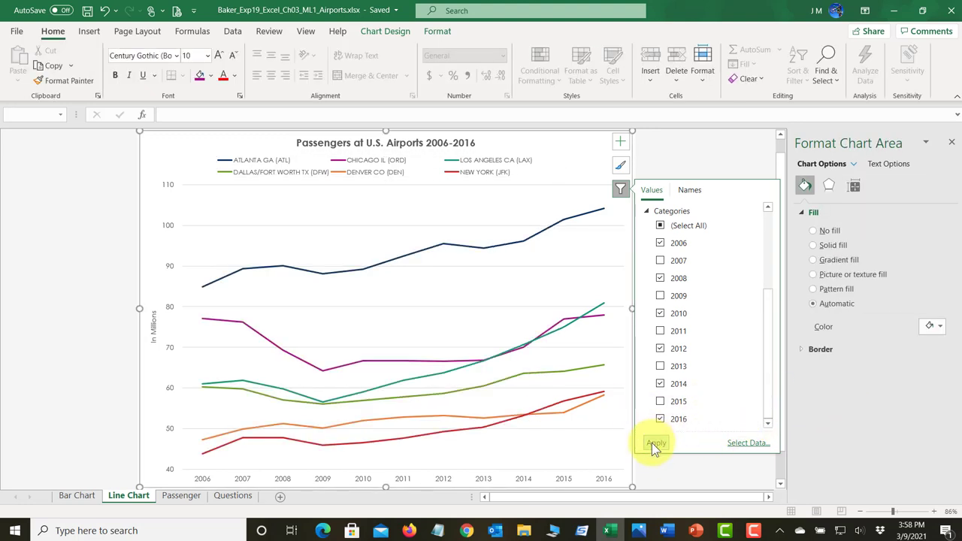
{"action": "left_click", "coordinate": [620, 189]}
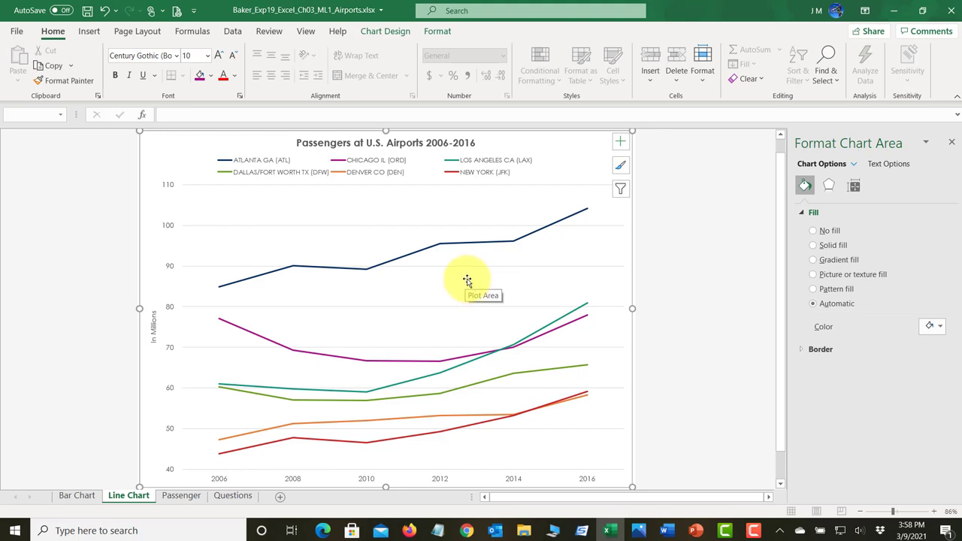
Step: Set the line chart's alt text to "The line displays trends for top six U.S. airports from 2006 to 2016 at two-year intervals." and save the workbook
{"action": "right_click", "coordinate": [566, 171]}
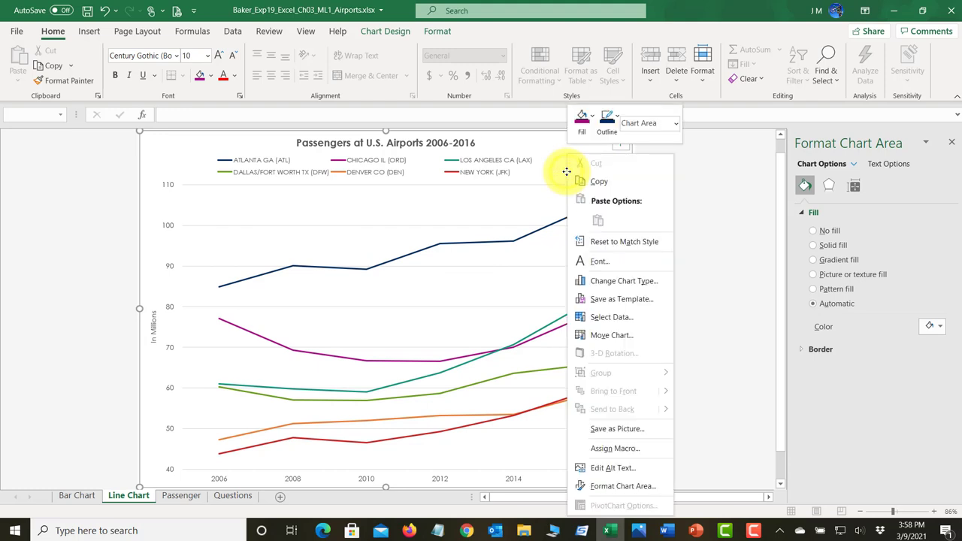
{"action": "left_click", "coordinate": [618, 469]}
{"action": "left_click", "coordinate": [836, 219]}
{"action": "type", "text": "The line displays"}
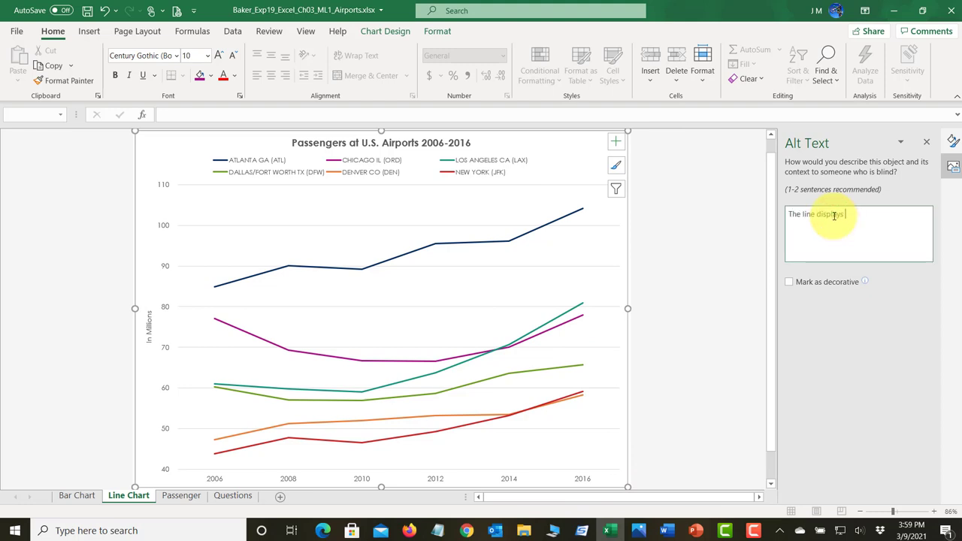
{"action": "type", "text": " trends for top six U.S. airports from 2006 t"}
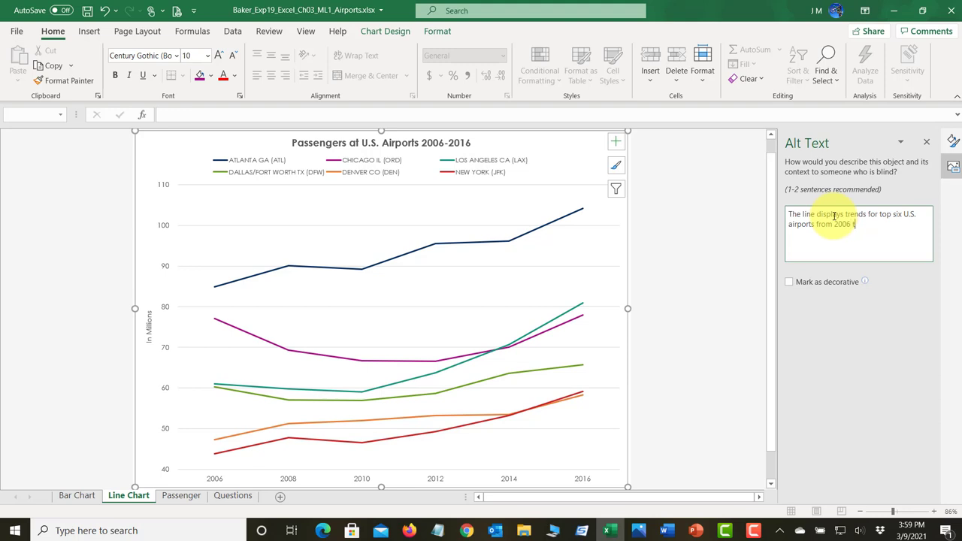
{"action": "type", "text": "o 2016 at two-year intervals"}
{"action": "left_click", "coordinate": [687, 239]}
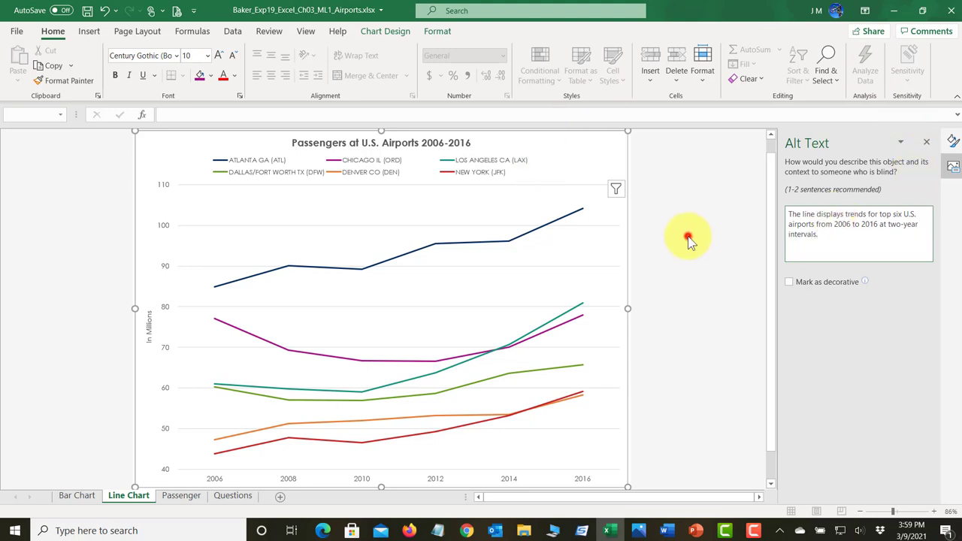
{"action": "left_click", "coordinate": [593, 159]}
{"action": "left_click", "coordinate": [705, 167]}
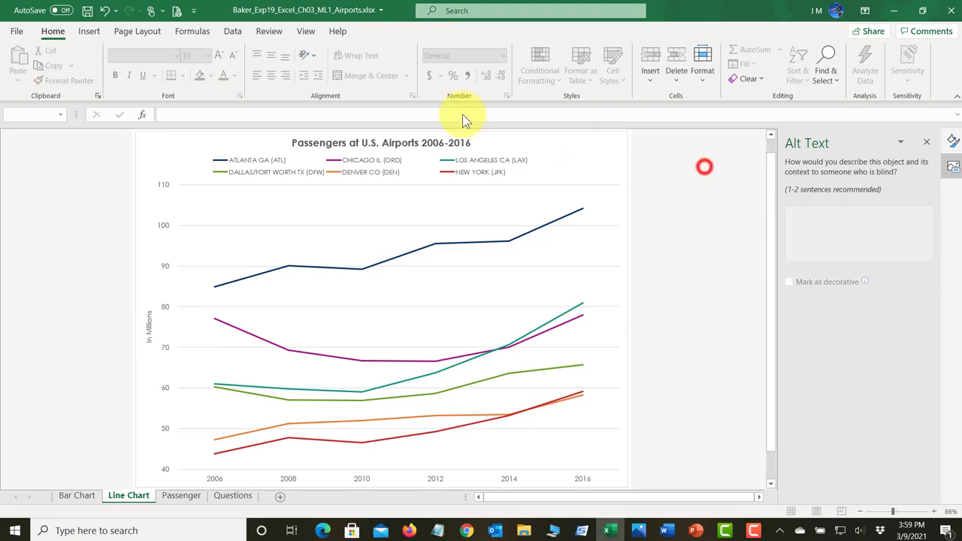
{"action": "left_click", "coordinate": [88, 11]}
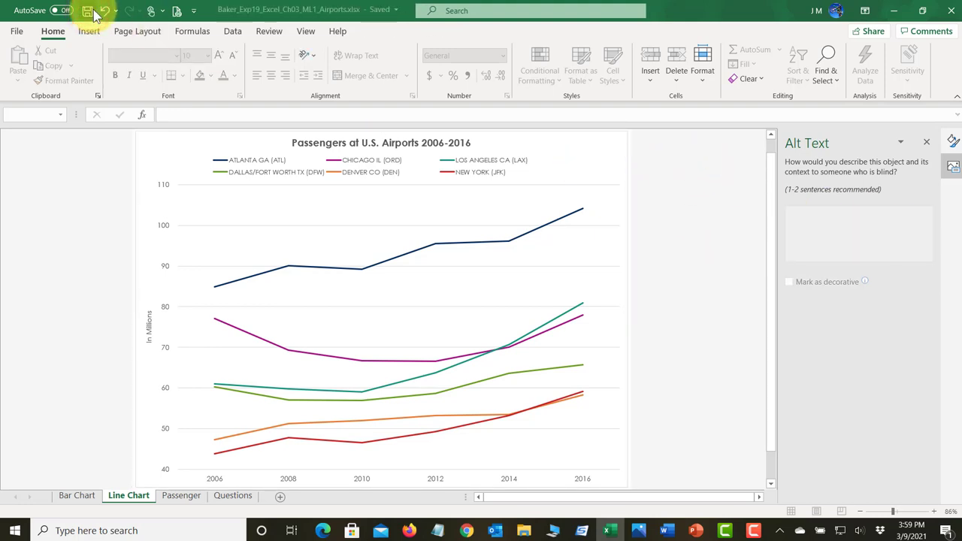
Step: Check the sparkline instructions, steps 15 and 16, in Word and display the Passenger worksheet in Excel
{"action": "left_click", "coordinate": [666, 531]}
{"action": "scroll", "coordinate": [346, 360], "scroll_direction": "down", "scroll_amount": 5}
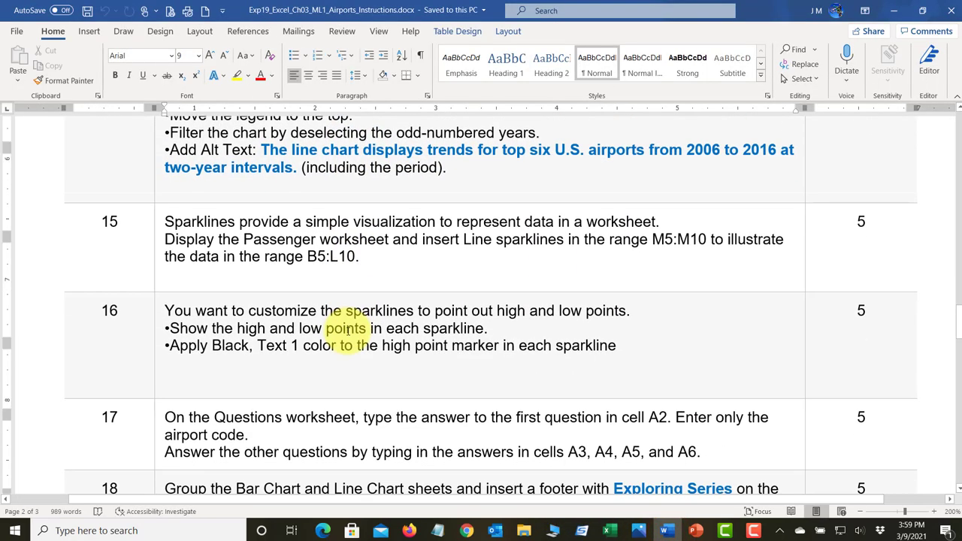
{"action": "scroll", "coordinate": [345, 329], "scroll_direction": "down", "scroll_amount": 1}
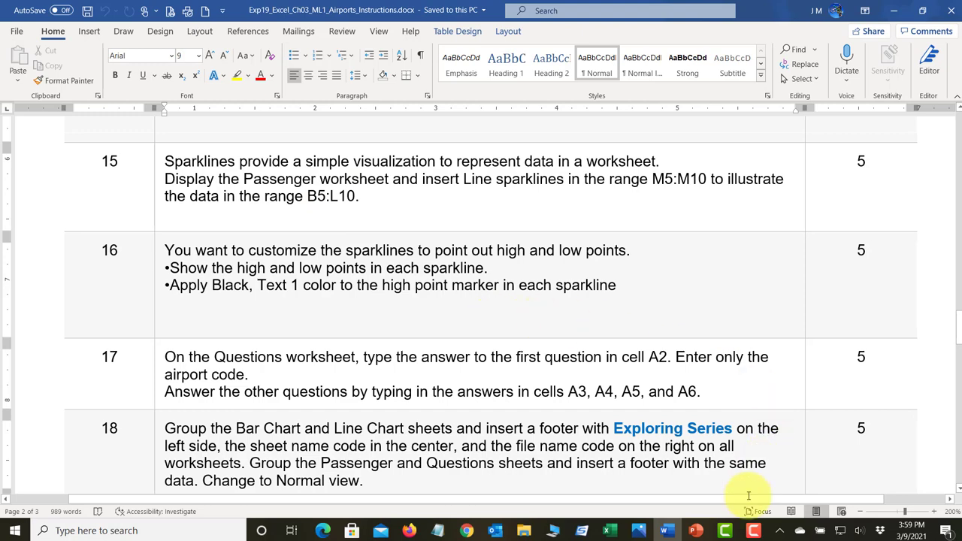
{"action": "left_click", "coordinate": [609, 531]}
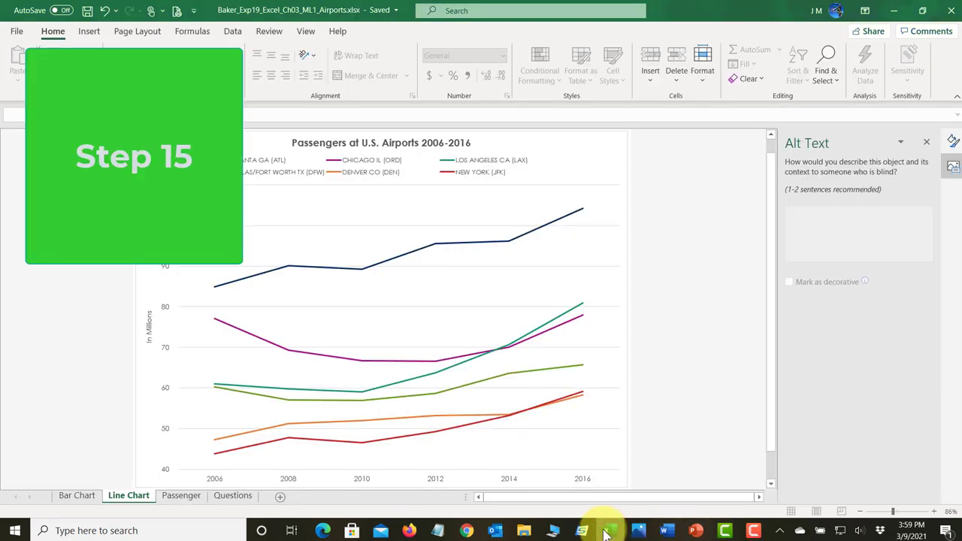
{"action": "left_click", "coordinate": [192, 497]}
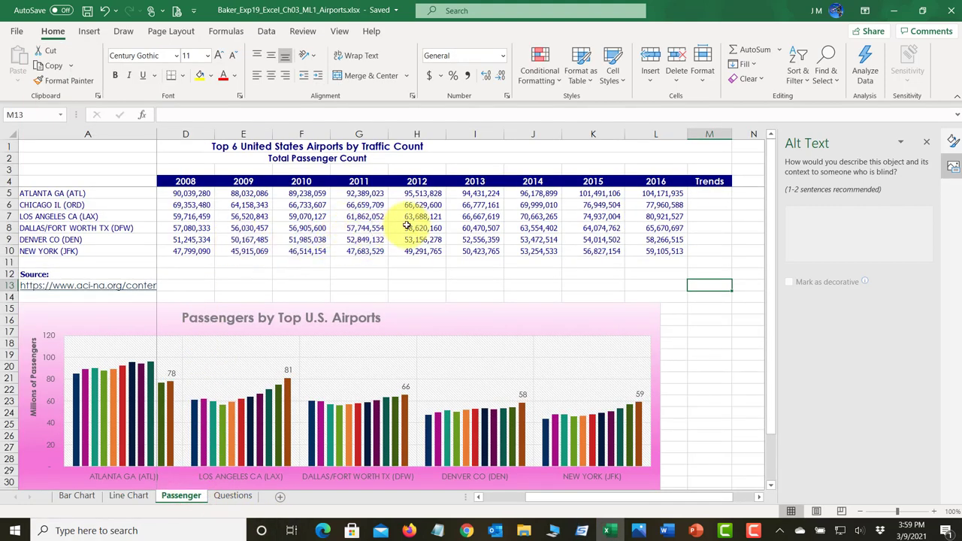
Step: Insert Line sparklines in the Trends cells M5:M10 using the data range B5:L10
{"action": "left_click_drag", "start_coordinate": [713, 194], "coordinate": [713, 243]}
{"action": "left_click", "coordinate": [706, 250]}
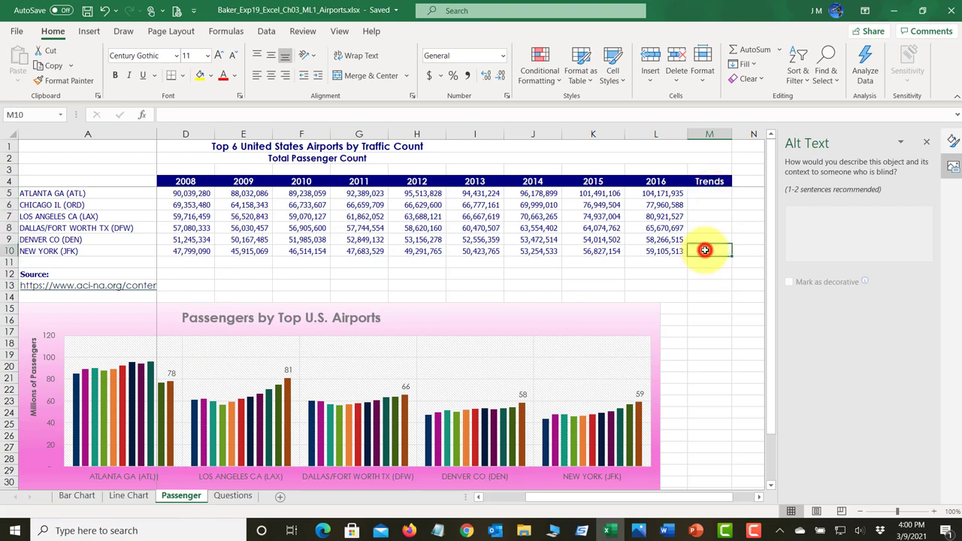
{"action": "left_click_drag", "start_coordinate": [711, 192], "coordinate": [700, 253]}
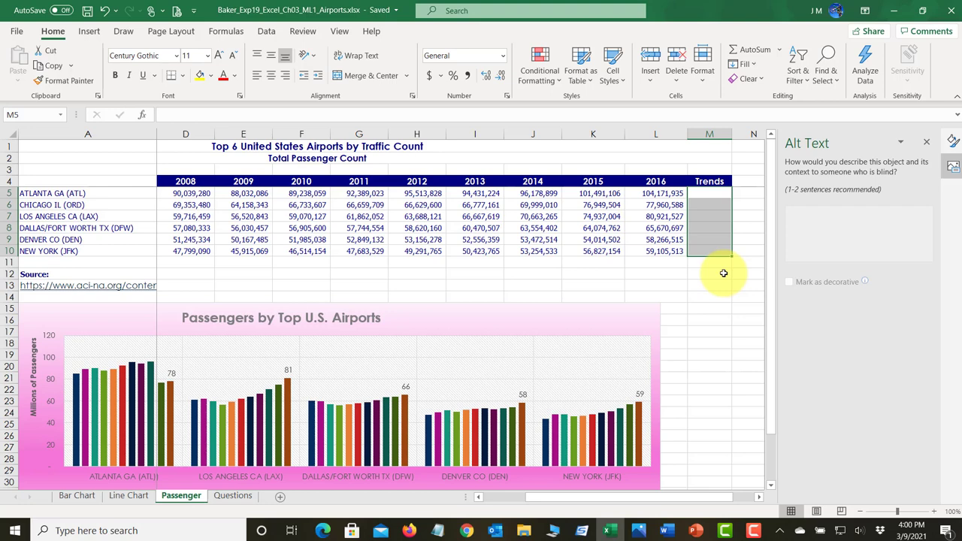
{"action": "left_click_drag", "start_coordinate": [712, 194], "coordinate": [711, 245]}
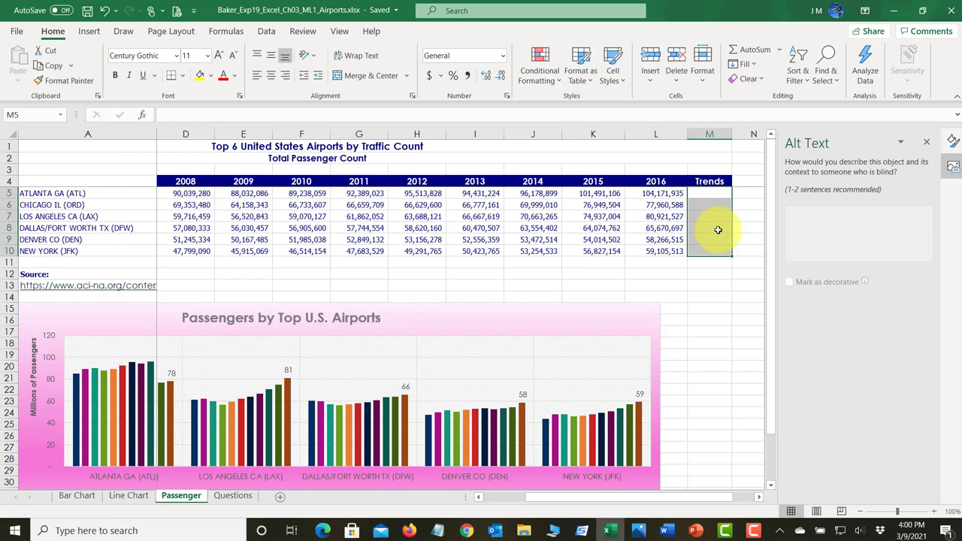
{"action": "left_click", "coordinate": [90, 33]}
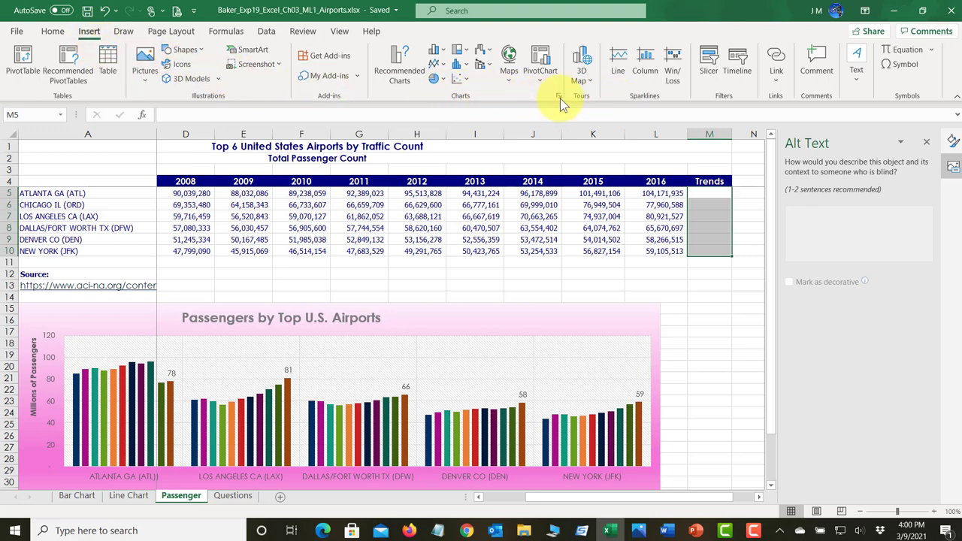
{"action": "left_click", "coordinate": [618, 68]}
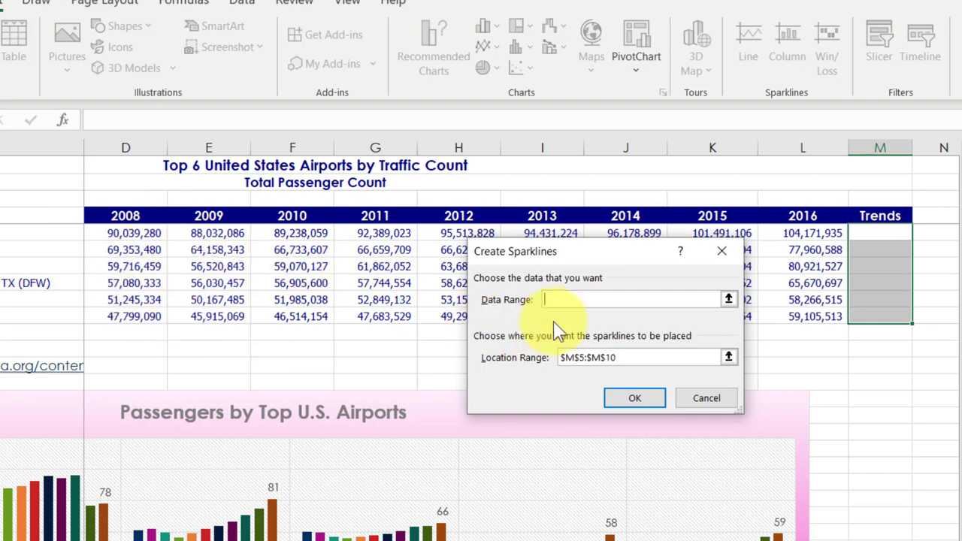
{"action": "type", "text": "B5"}
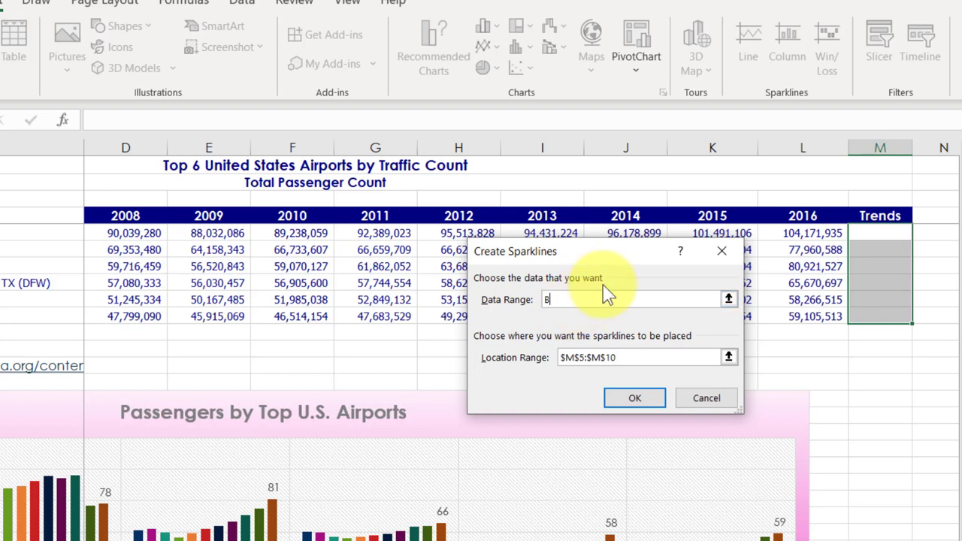
{"action": "type", "text": ":L10"}
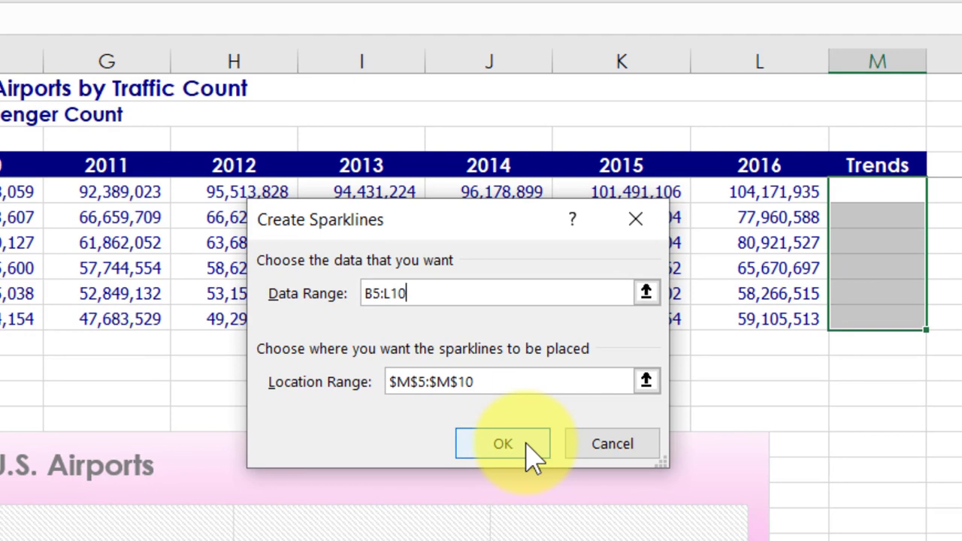
{"action": "left_click", "coordinate": [526, 447]}
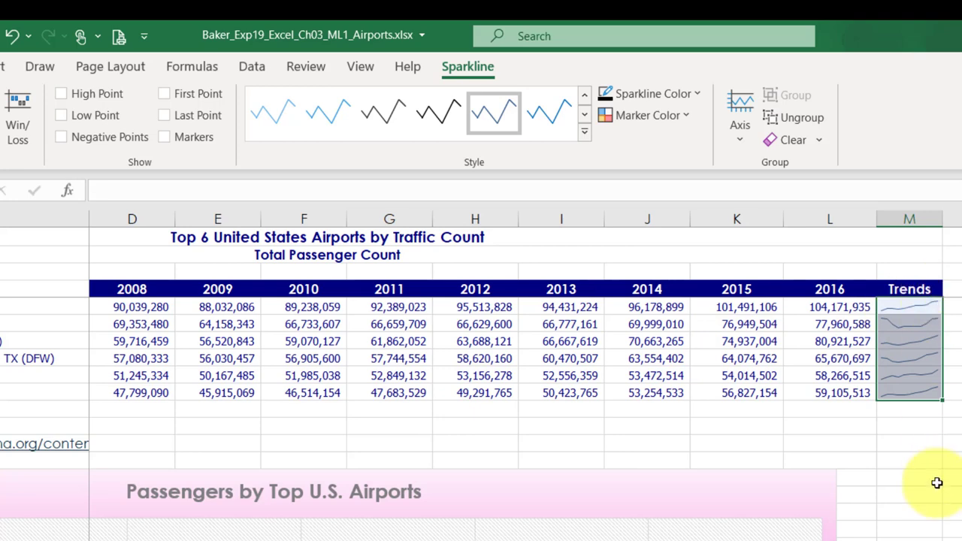
Step: Select the sparkline range M5:M10 under Trends and save the workbook
{"action": "left_click", "coordinate": [911, 440]}
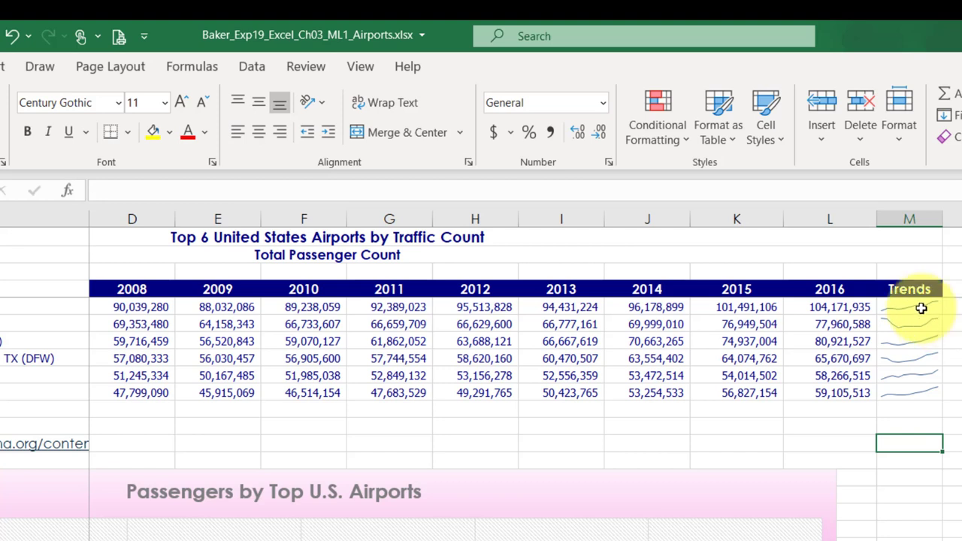
{"action": "left_click", "coordinate": [921, 308]}
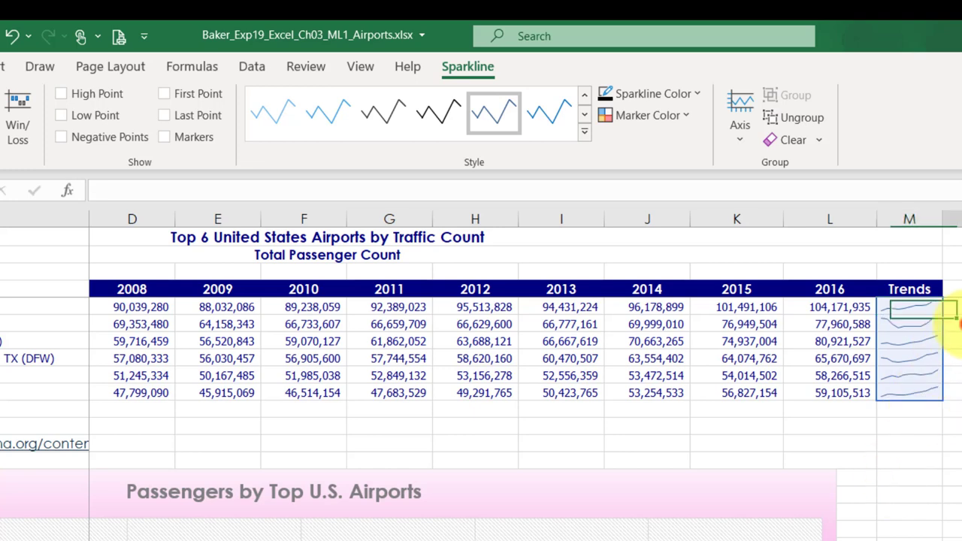
{"action": "left_click", "coordinate": [943, 310]}
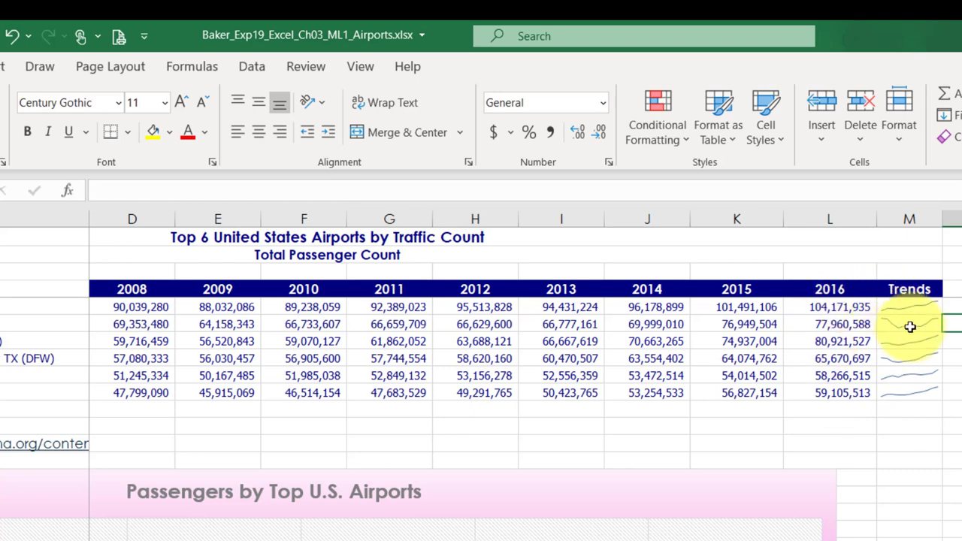
{"action": "left_click_drag", "start_coordinate": [904, 309], "coordinate": [906, 390]}
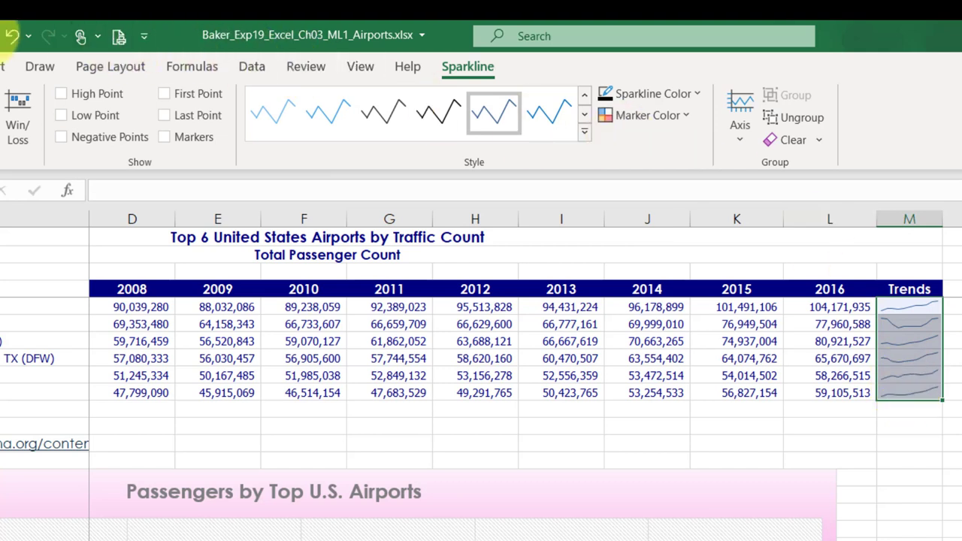
{"action": "left_click", "coordinate": [0, 36]}
Step: Show the high point and low point in the Line sparklines in M5:M10
{"action": "key", "text": "alt+Tab"}
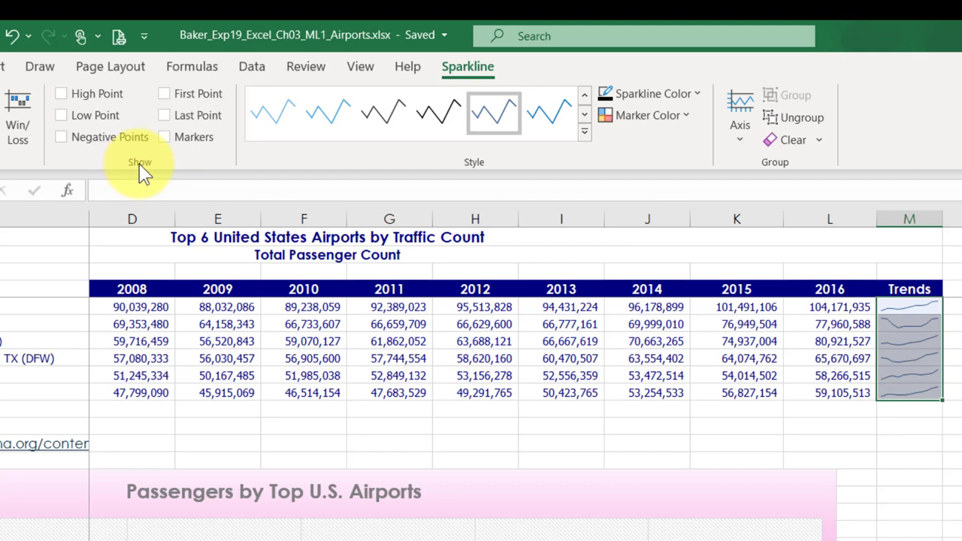
{"action": "left_click", "coordinate": [61, 95]}
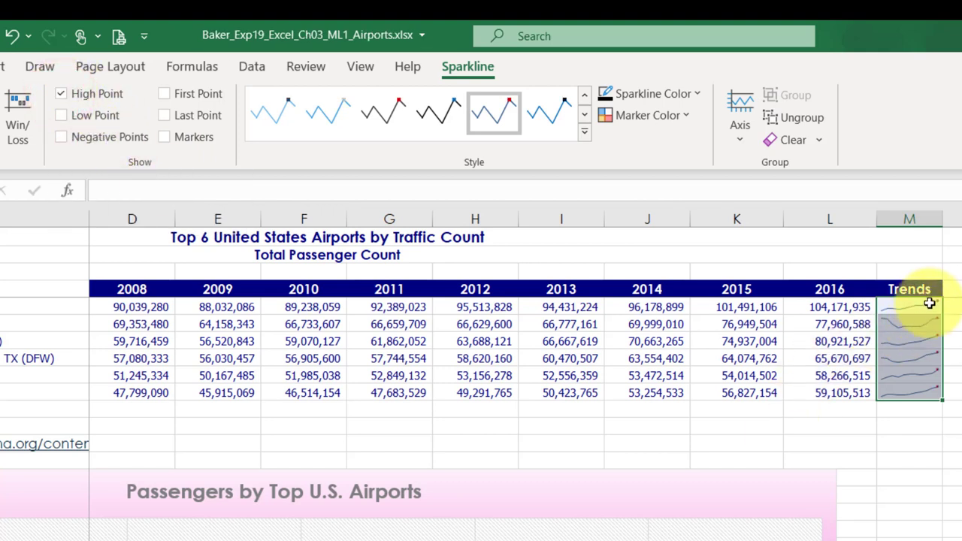
{"action": "left_click", "coordinate": [61, 116]}
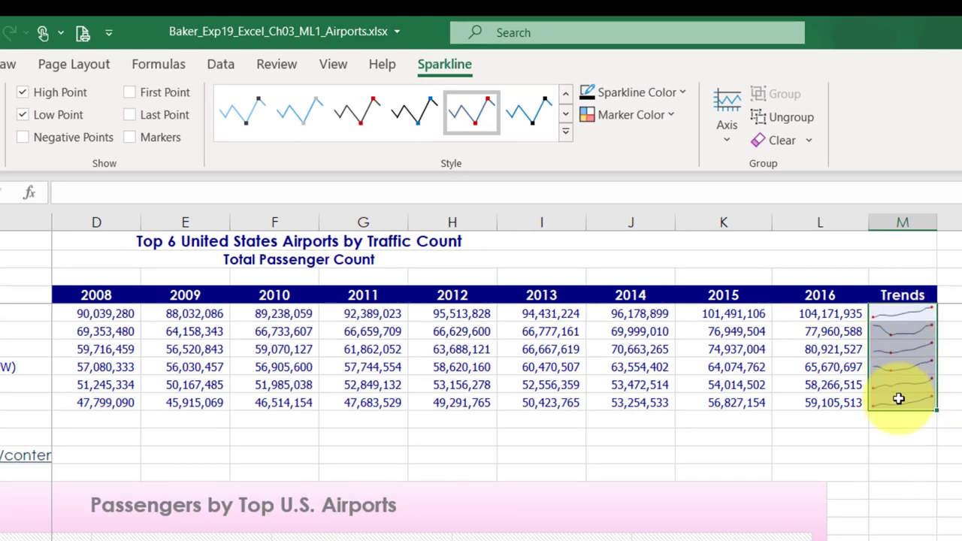
Step: Apply the Black, Text 1 color to the high point markers of the Trends sparklines and deselect them
{"action": "left_click", "coordinate": [670, 117]}
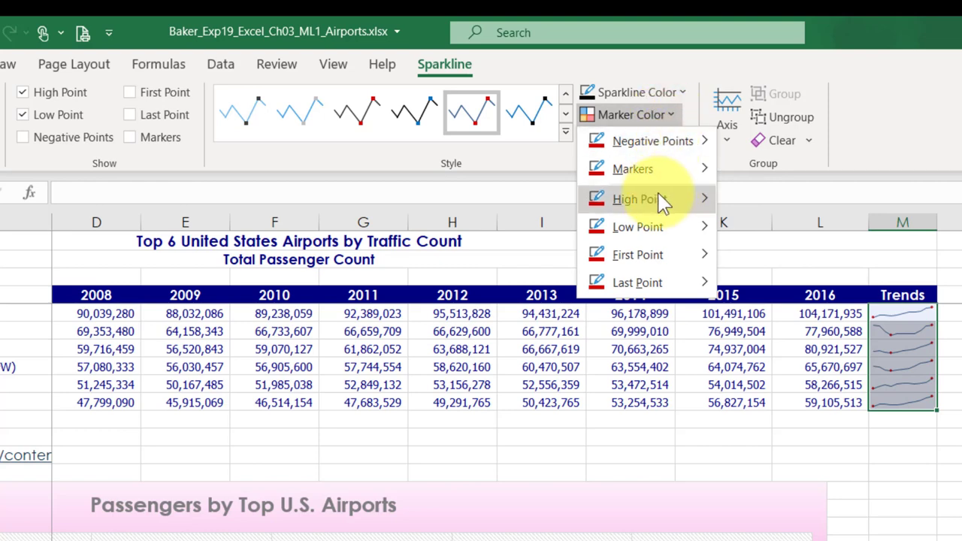
{"action": "mouse_move", "coordinate": [686, 209]}
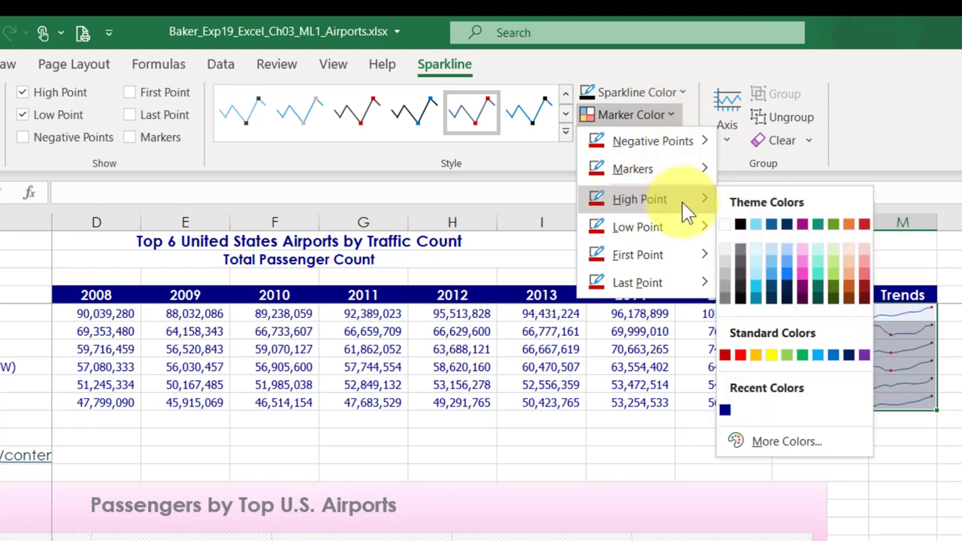
{"action": "left_click", "coordinate": [740, 226]}
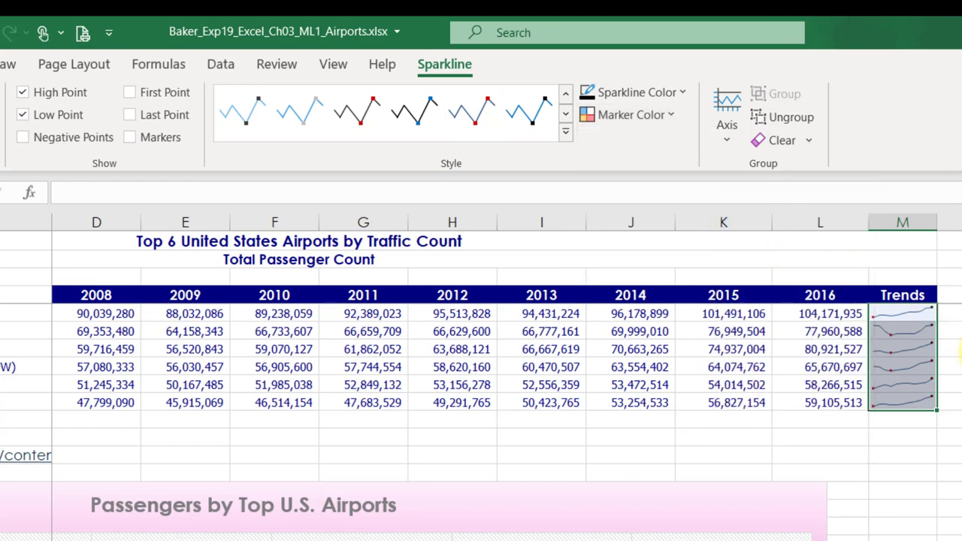
{"action": "left_click", "coordinate": [955, 311]}
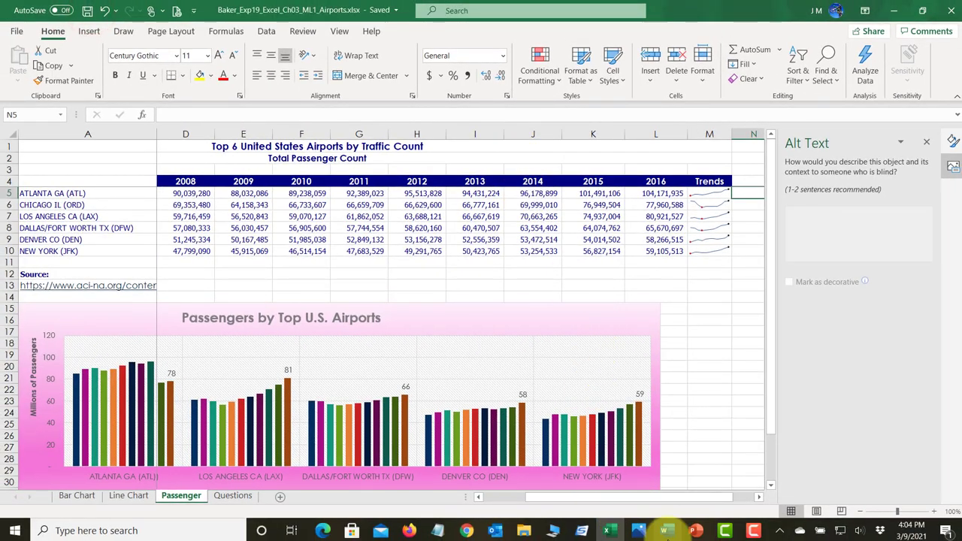
Step: Read instruction steps 17 and 18 in Word, and display the Questions worksheet in Excel
{"action": "left_click", "coordinate": [665, 531]}
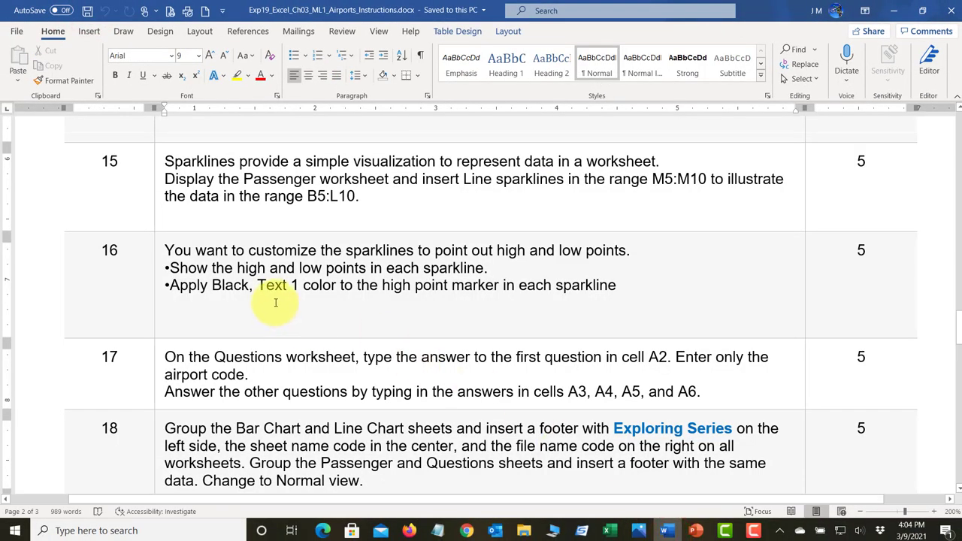
{"action": "scroll", "coordinate": [277, 303], "scroll_direction": "down", "scroll_amount": 1}
{"action": "scroll", "coordinate": [279, 294], "scroll_direction": "down", "scroll_amount": 2}
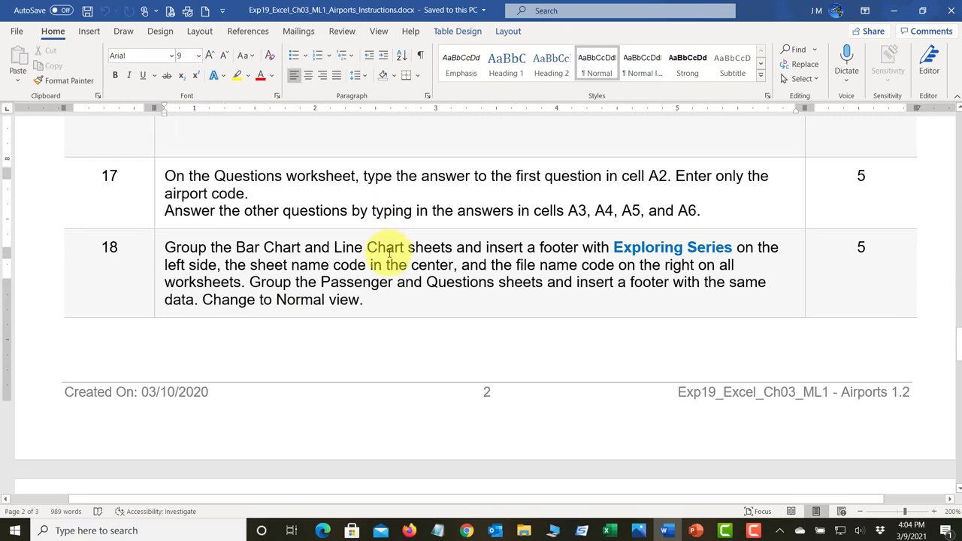
{"action": "scroll", "coordinate": [387, 258], "scroll_direction": "down", "scroll_amount": 6}
{"action": "scroll", "coordinate": [388, 259], "scroll_direction": "up", "scroll_amount": 7}
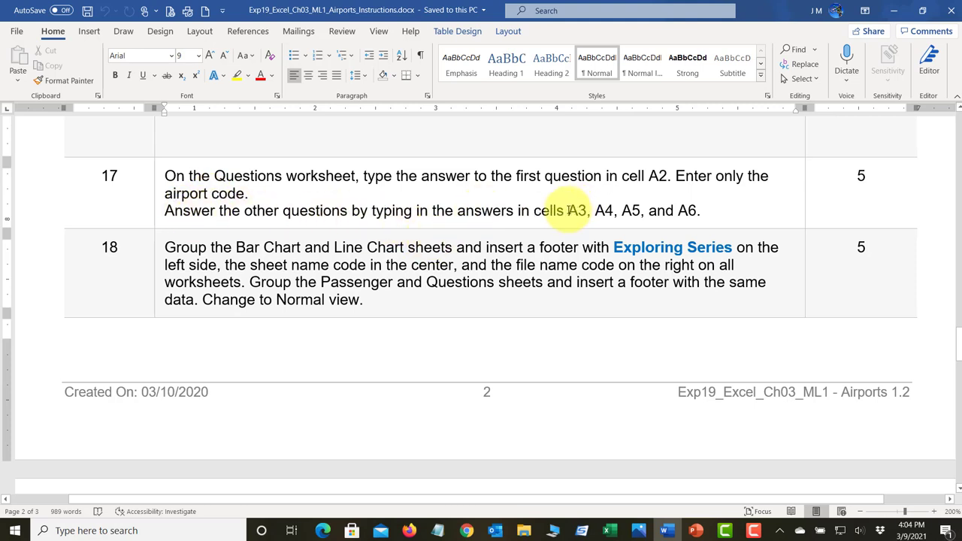
{"action": "left_click", "coordinate": [688, 212]}
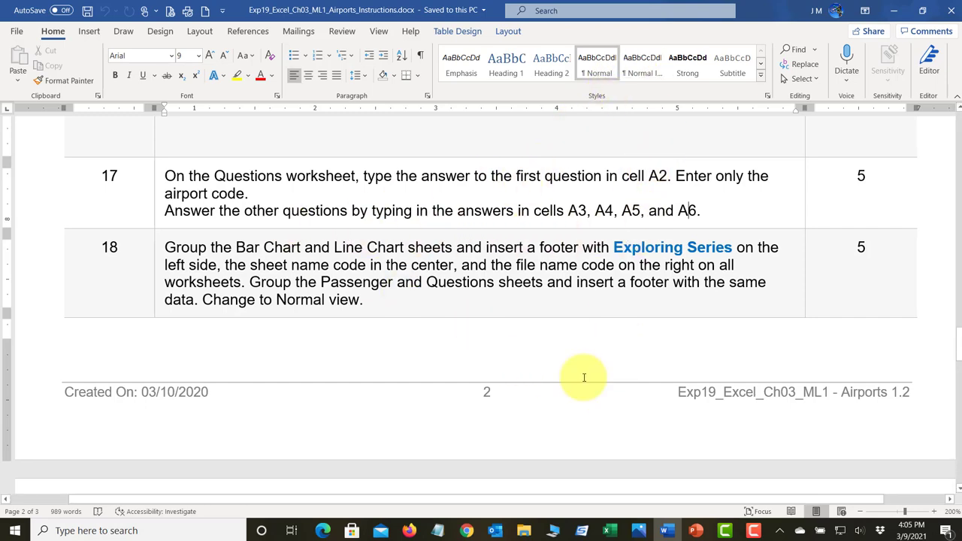
{"action": "left_click", "coordinate": [611, 530]}
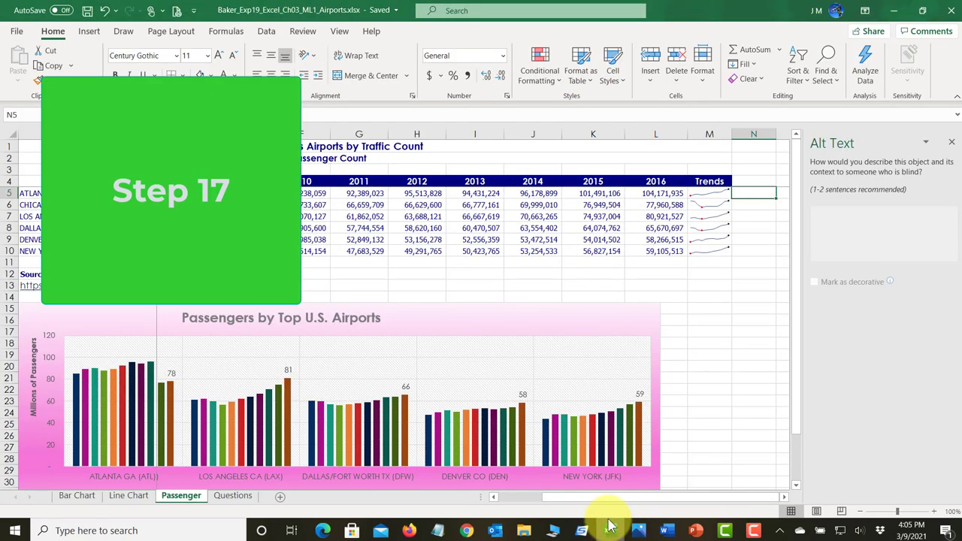
{"action": "left_click", "coordinate": [233, 496]}
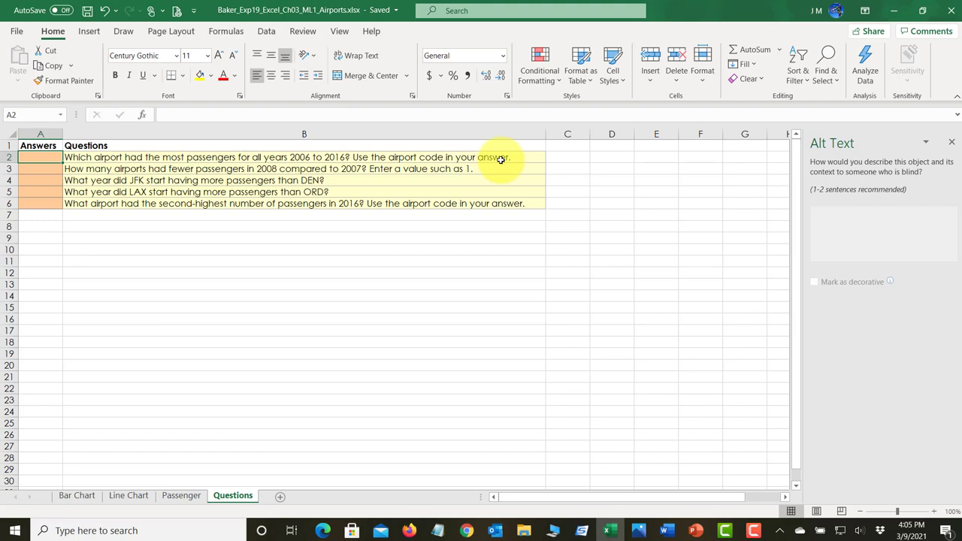
Step: Examine the Bar Chart, Line Chart and Passenger sheets for the first two questions on most passengers and the 2007 to 2008 decline
{"action": "left_click", "coordinate": [78, 496]}
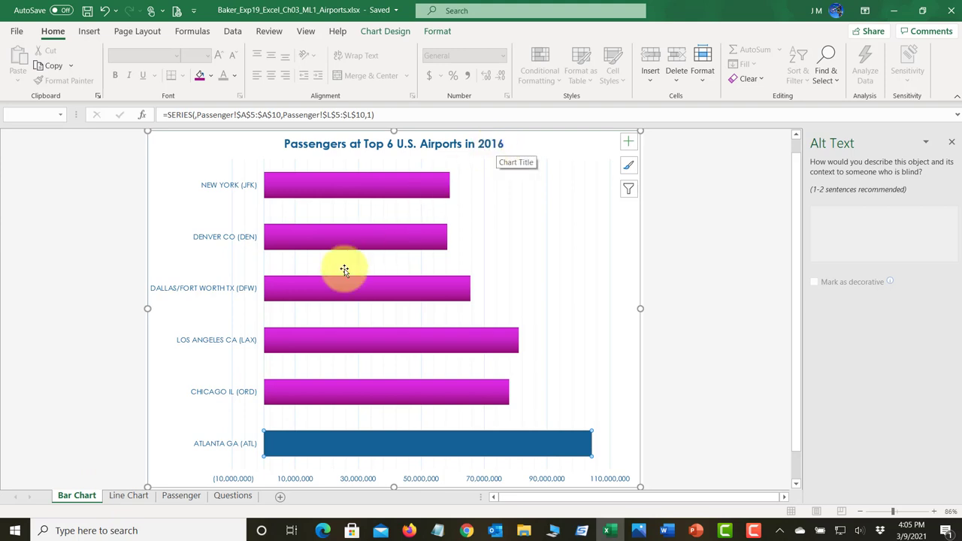
{"action": "left_click", "coordinate": [128, 496]}
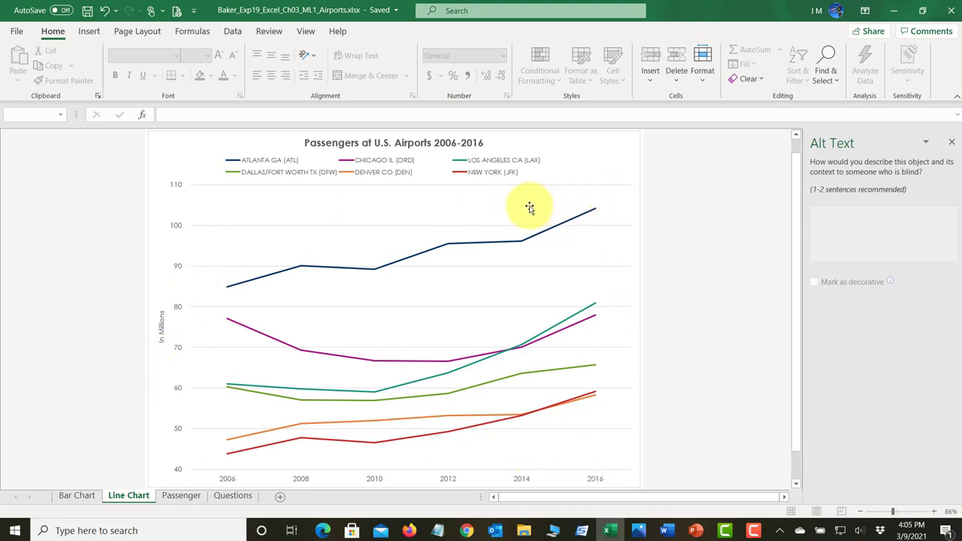
{"action": "left_click", "coordinate": [231, 496]}
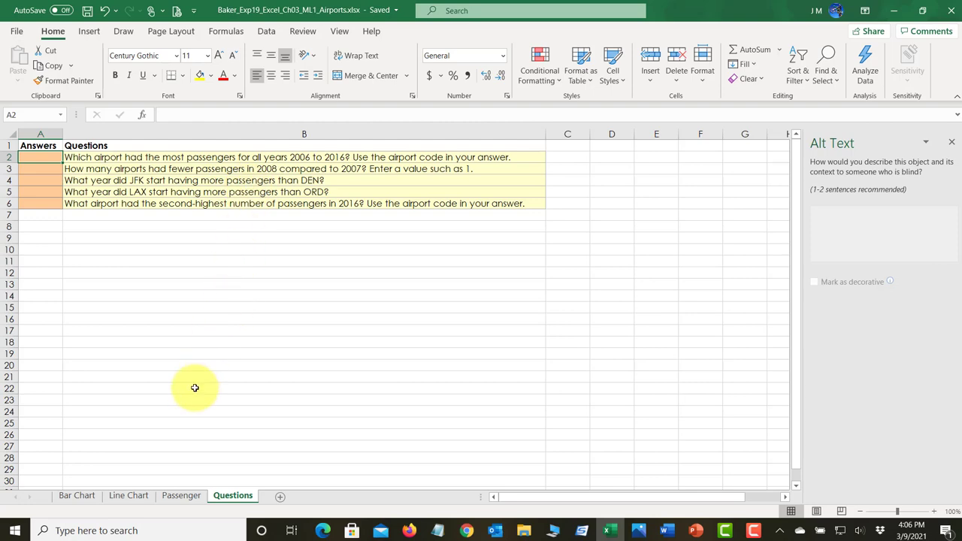
{"action": "left_click", "coordinate": [184, 497]}
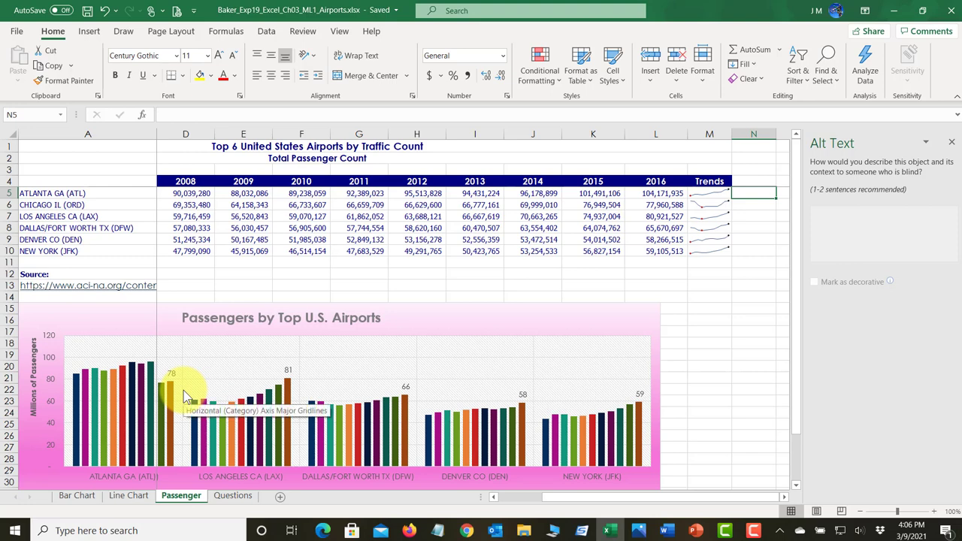
{"action": "left_click", "coordinate": [86, 500]}
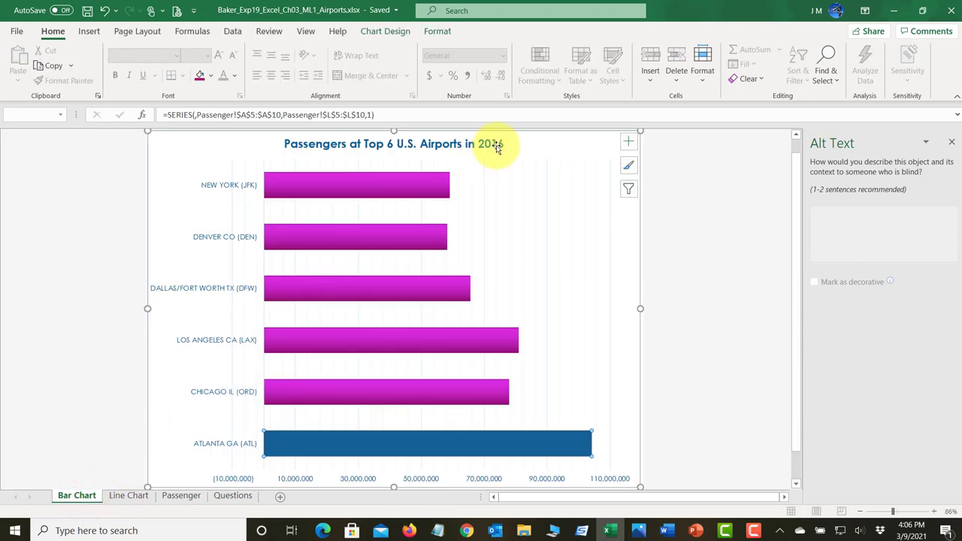
{"action": "left_click", "coordinate": [132, 501]}
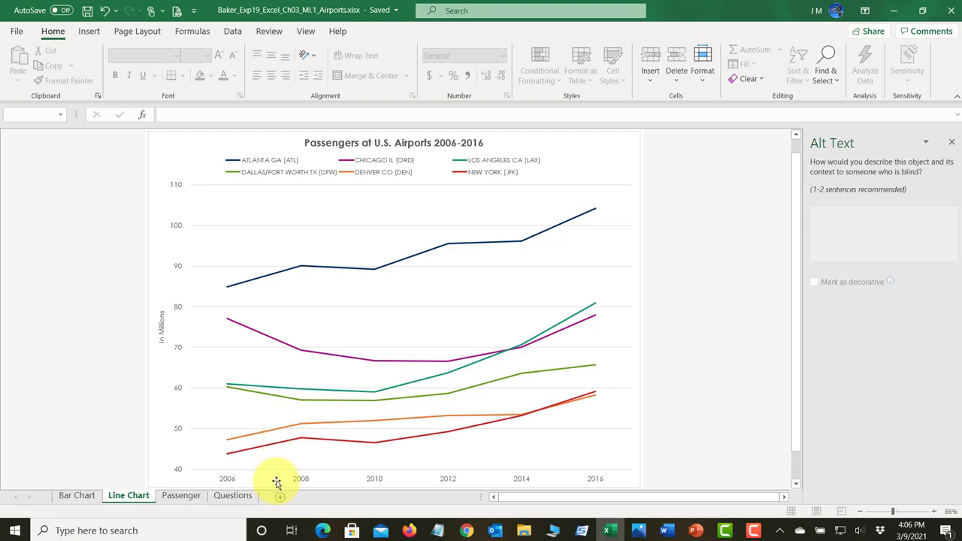
{"action": "left_click", "coordinate": [233, 496]}
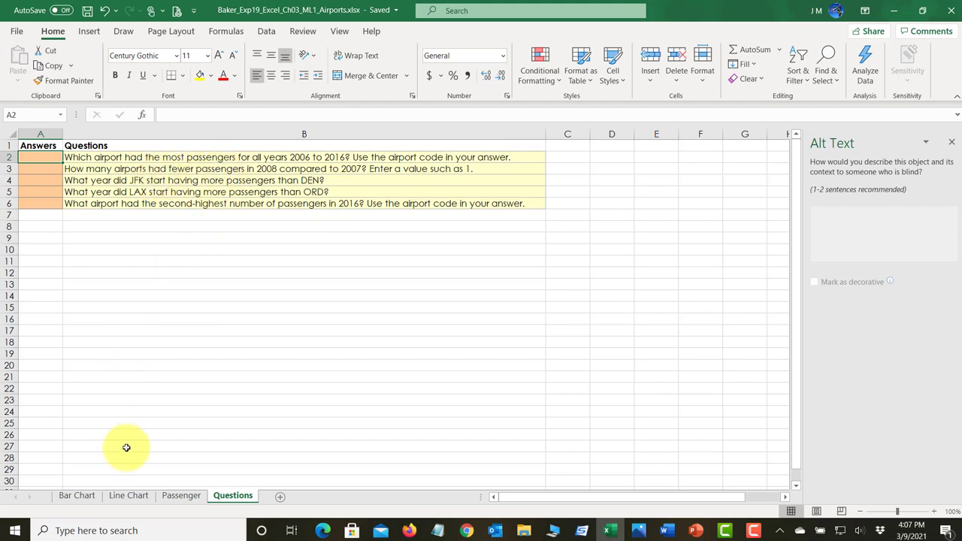
Step: Compare the JFK and DEN lines in the line chart for the year JFK started having more passengers
{"action": "left_click", "coordinate": [130, 497]}
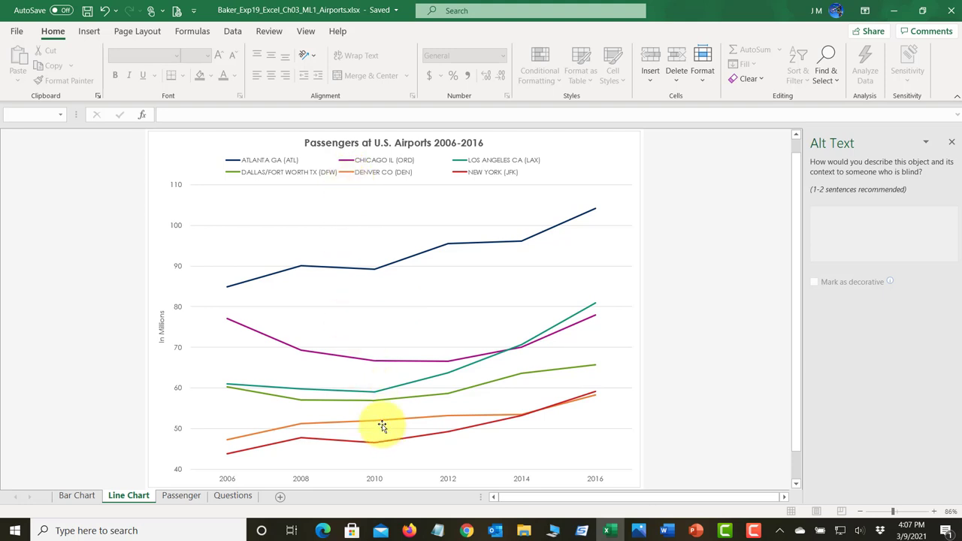
{"action": "mouse_move", "coordinate": [380, 421]}
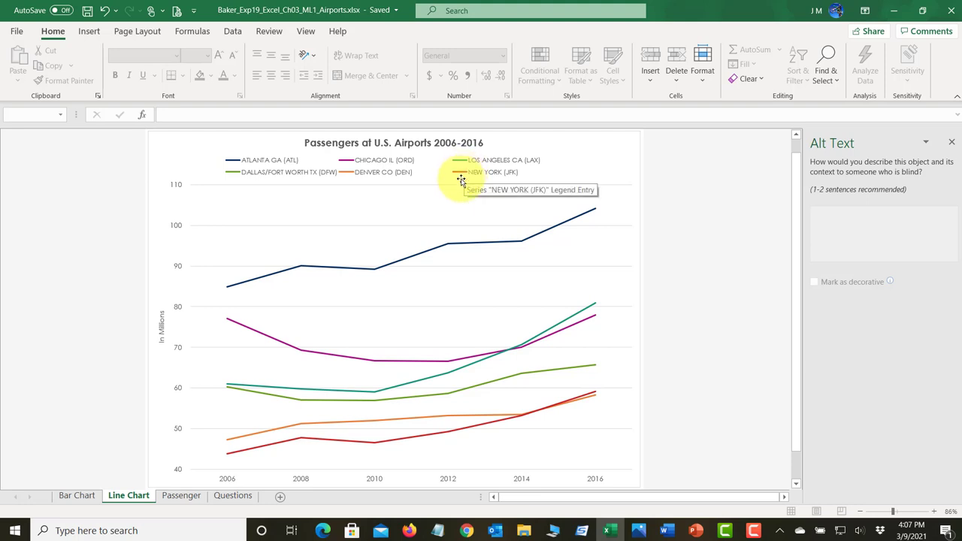
{"action": "mouse_move", "coordinate": [419, 440]}
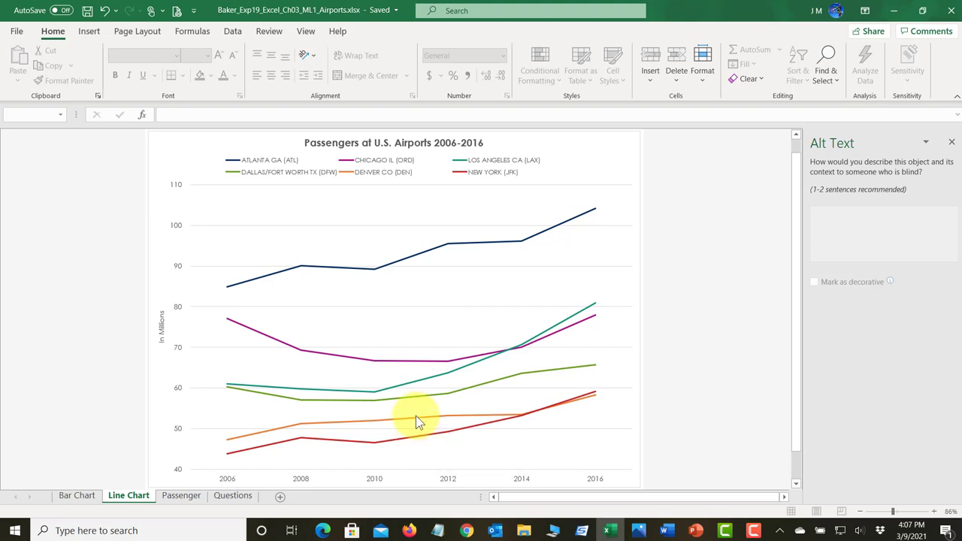
{"action": "mouse_move", "coordinate": [415, 420]}
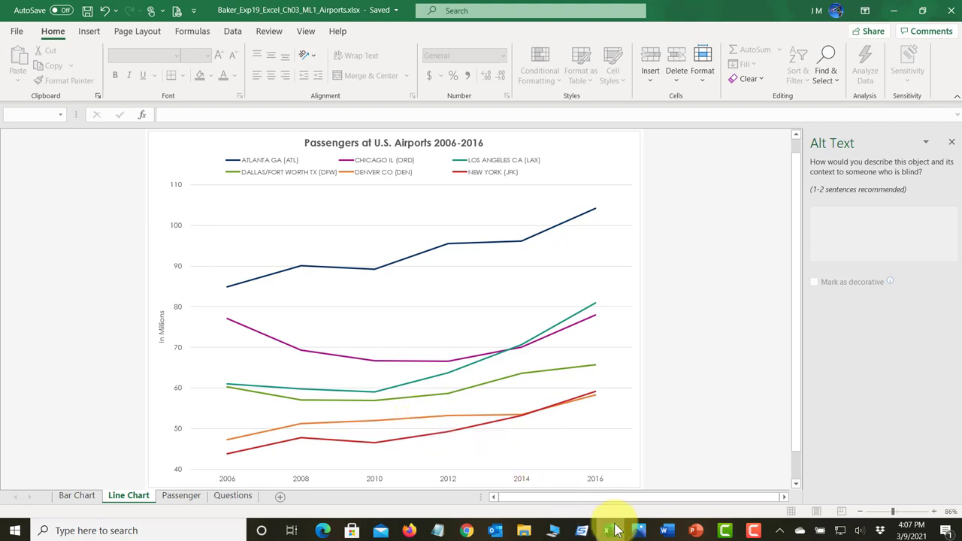
{"action": "left_click", "coordinate": [233, 495]}
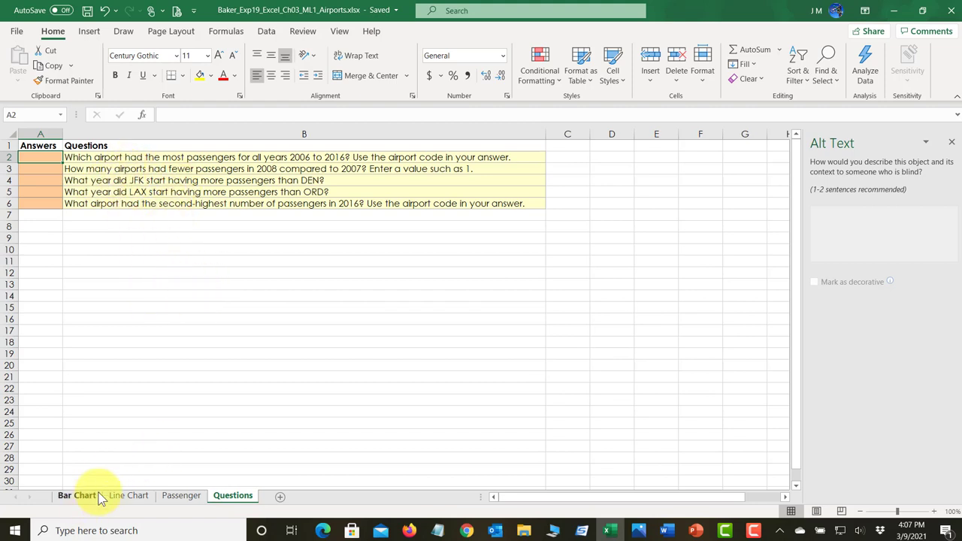
{"action": "left_click", "coordinate": [133, 496]}
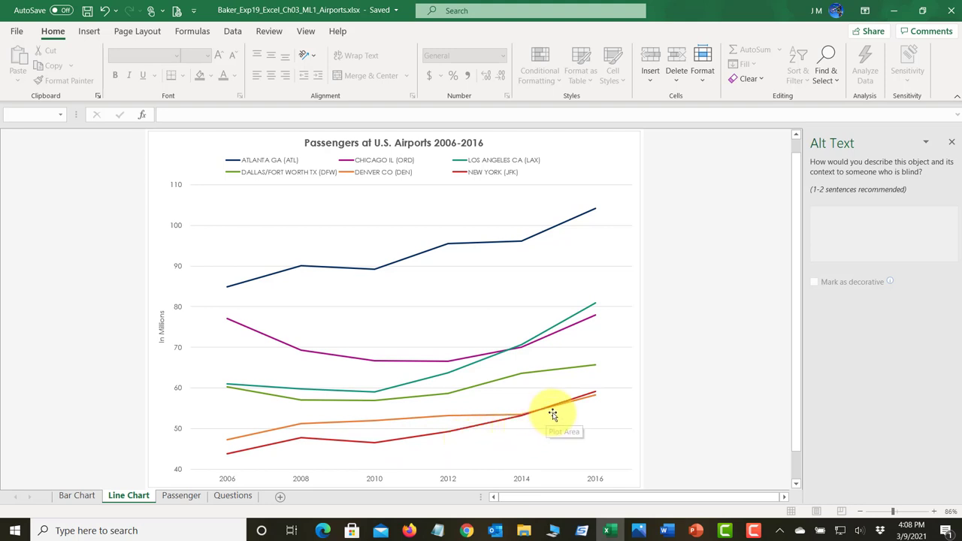
{"action": "mouse_move", "coordinate": [575, 406]}
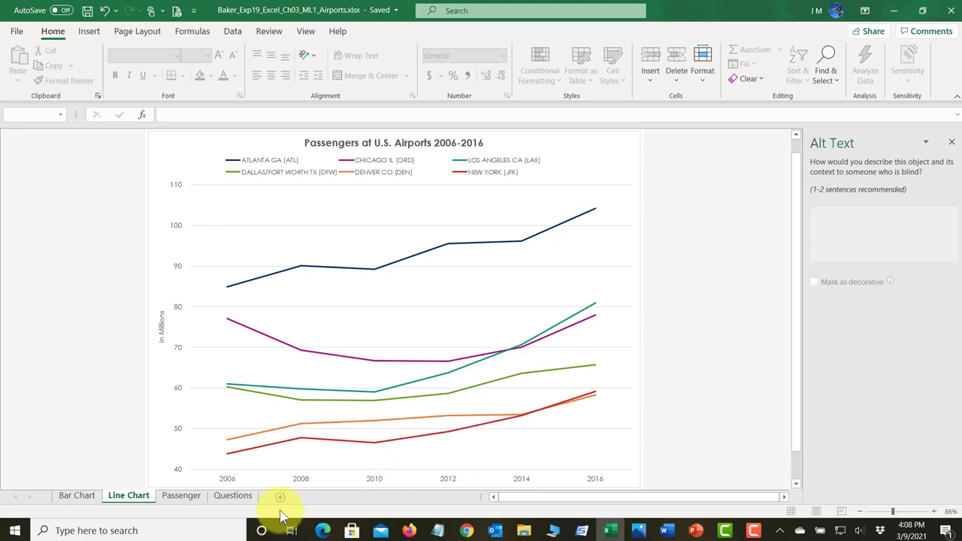
{"action": "left_click", "coordinate": [235, 497]}
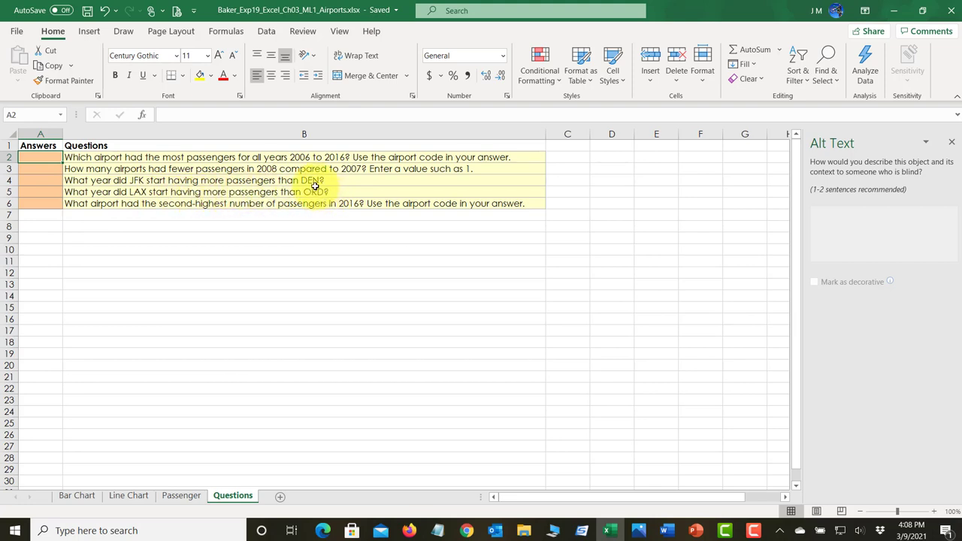
Step: Compare the LAX and ORD lines in the line chart for the year LAX started having more passengers
{"action": "left_click", "coordinate": [122, 502]}
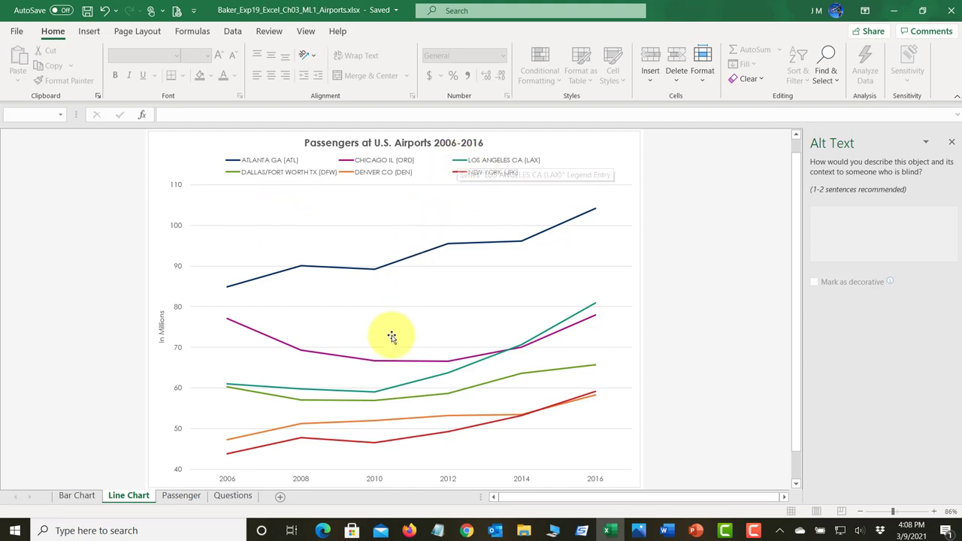
{"action": "mouse_move", "coordinate": [403, 389]}
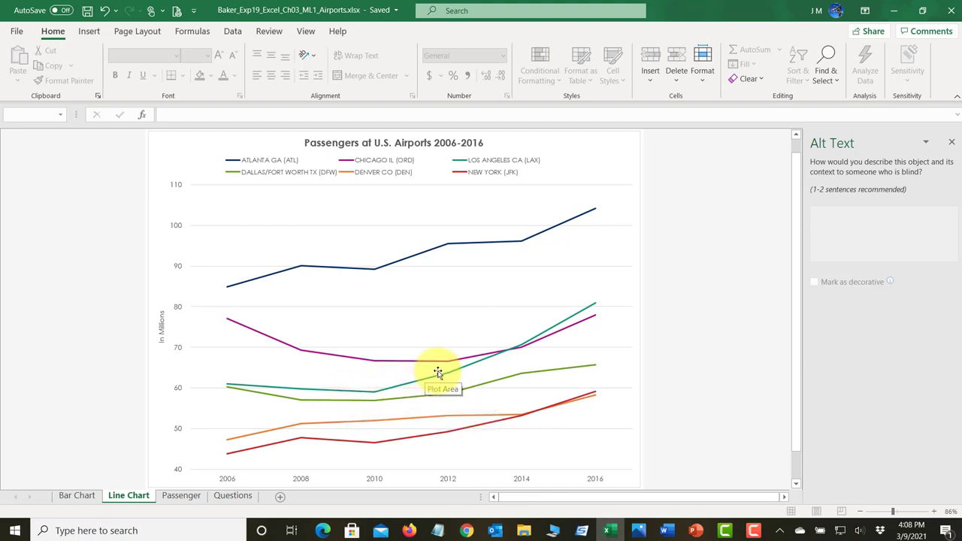
{"action": "mouse_move", "coordinate": [464, 372]}
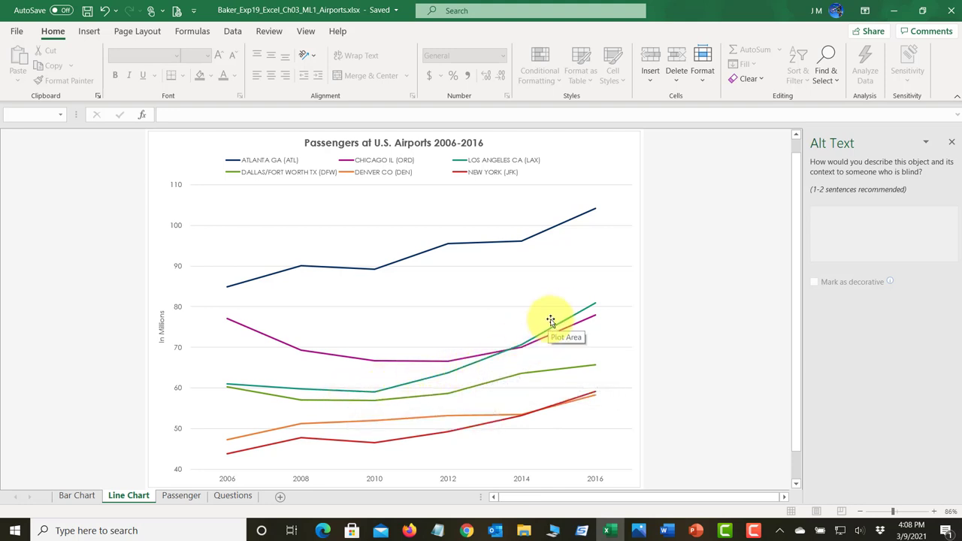
{"action": "mouse_move", "coordinate": [575, 318]}
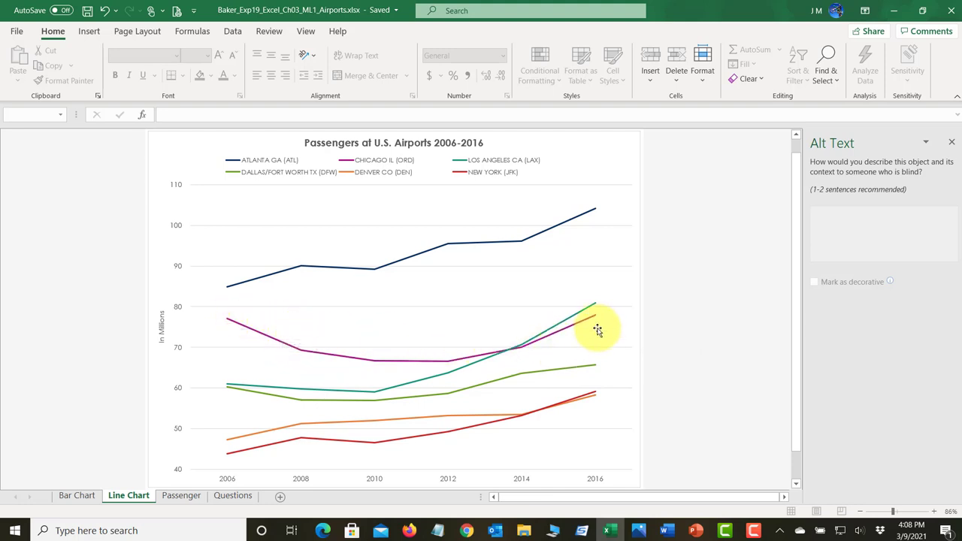
Step: Read the last question on the Questions worksheet about the second-highest passenger count in 2016, and select its answer cell A6
{"action": "left_click", "coordinate": [232, 496]}
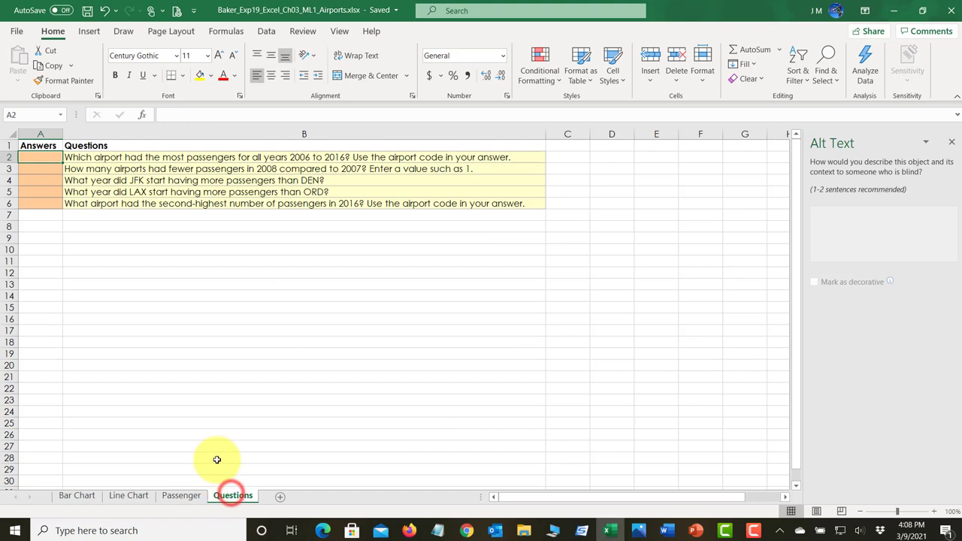
{"action": "left_click", "coordinate": [97, 204]}
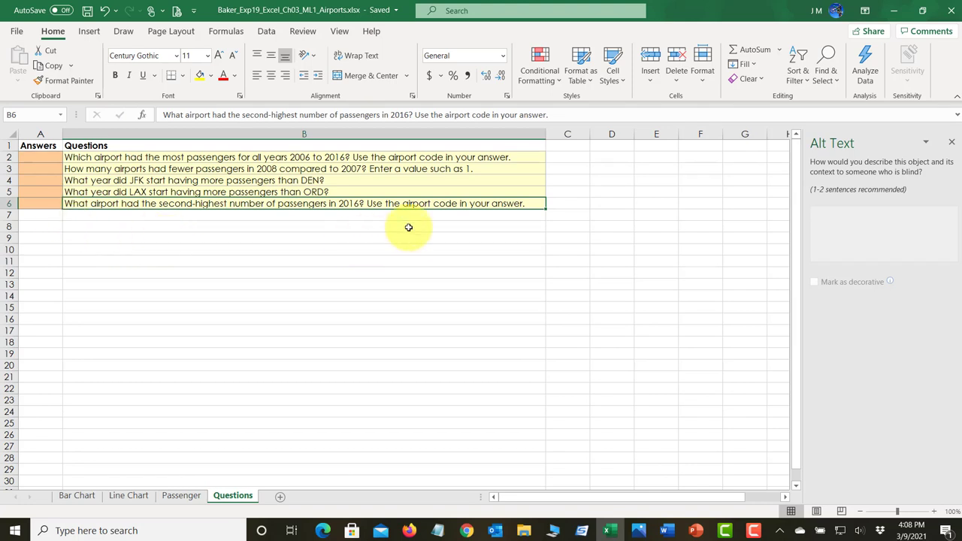
{"action": "left_click", "coordinate": [48, 206]}
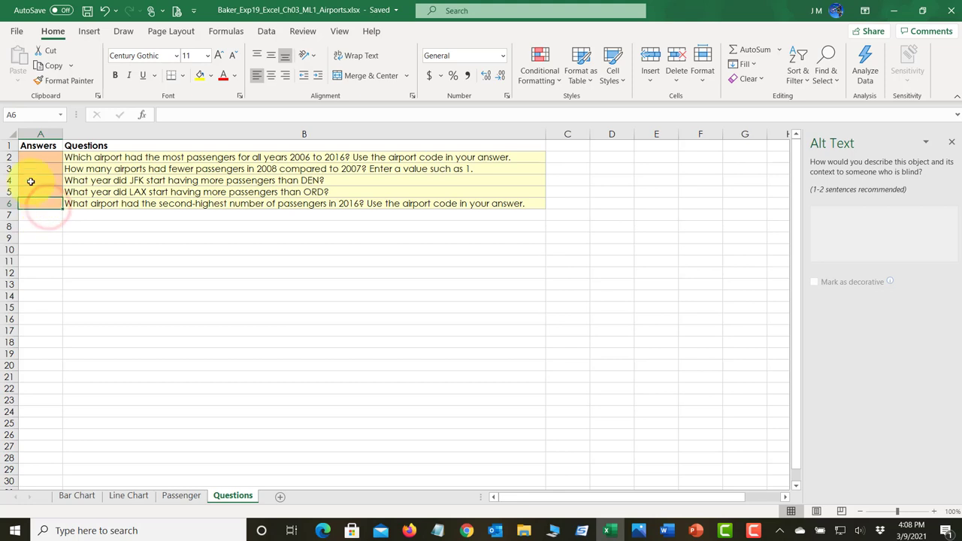
Step: Enter JFK in cell A2 and 1 in cell A3 as answers to the first two questions
{"action": "left_click", "coordinate": [46, 157]}
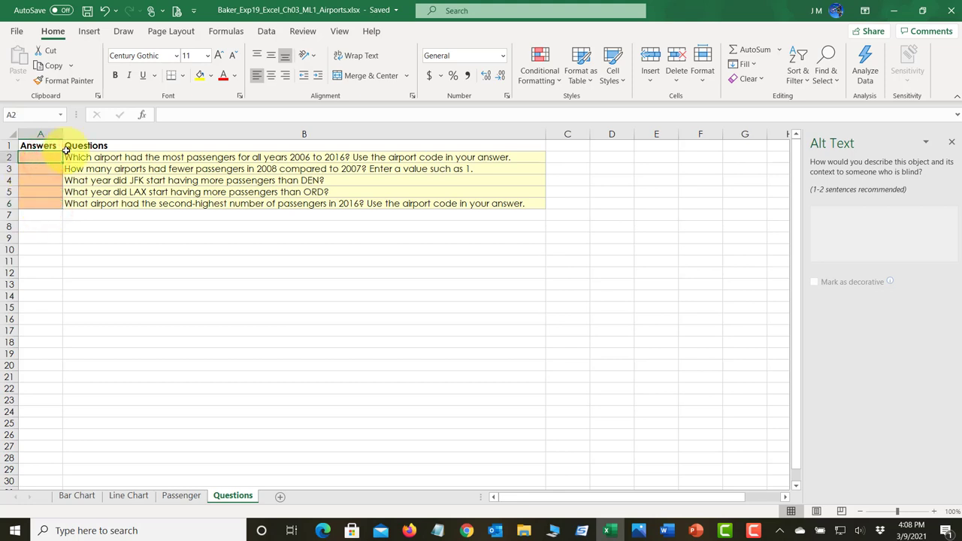
{"action": "type", "text": "JFK"}
{"action": "key", "text": "Return"}
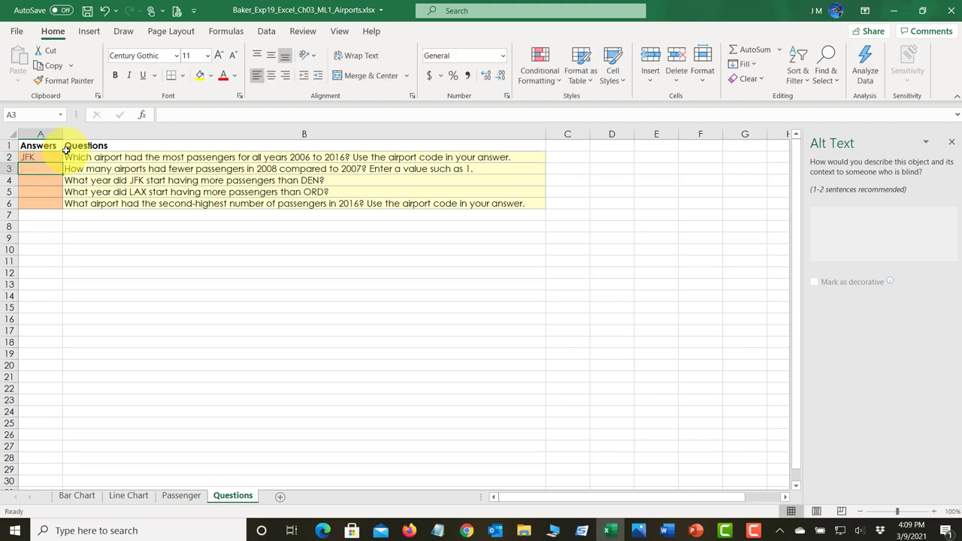
{"action": "type", "text": "JFK"}
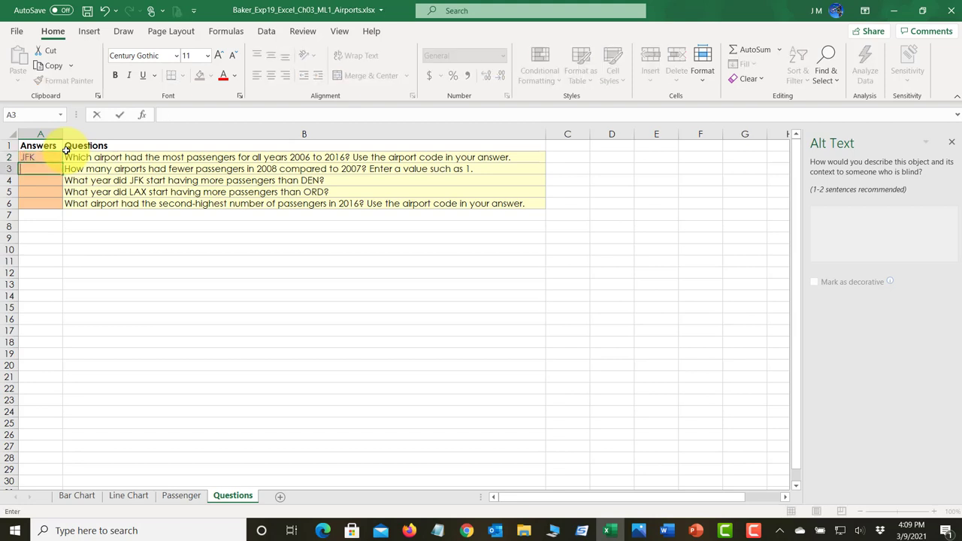
{"action": "type", "text": "1"}
{"action": "key", "text": "Return"}
Step: Enter 2016 in cells A4 and A5 and JFK in cell A6 as answers to the remaining questions
{"action": "type", "text": "2"}
{"action": "key", "text": "Return"}
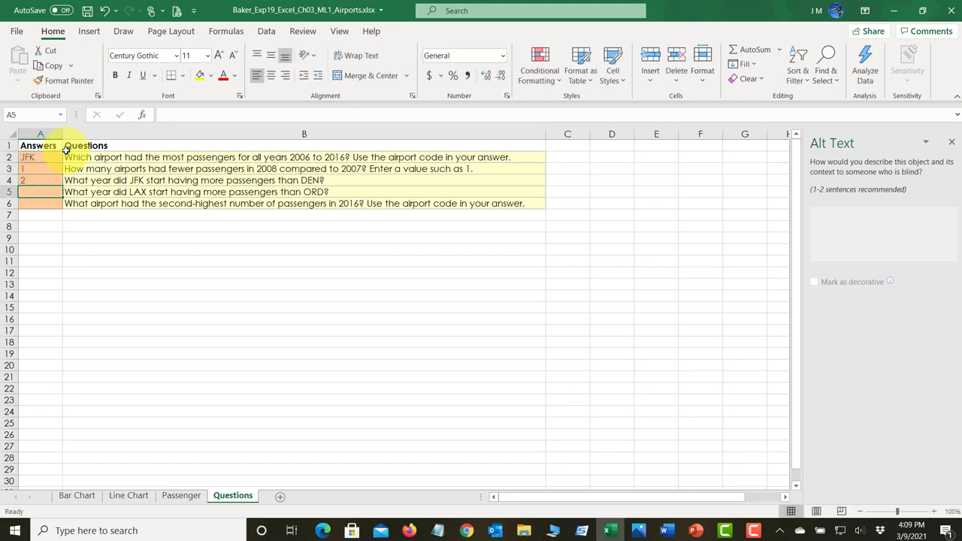
{"action": "key", "text": "Up"}
{"action": "type", "text": "2016"}
{"action": "key", "text": "Return"}
{"action": "type", "text": "2016"}
{"action": "key", "text": "Return"}
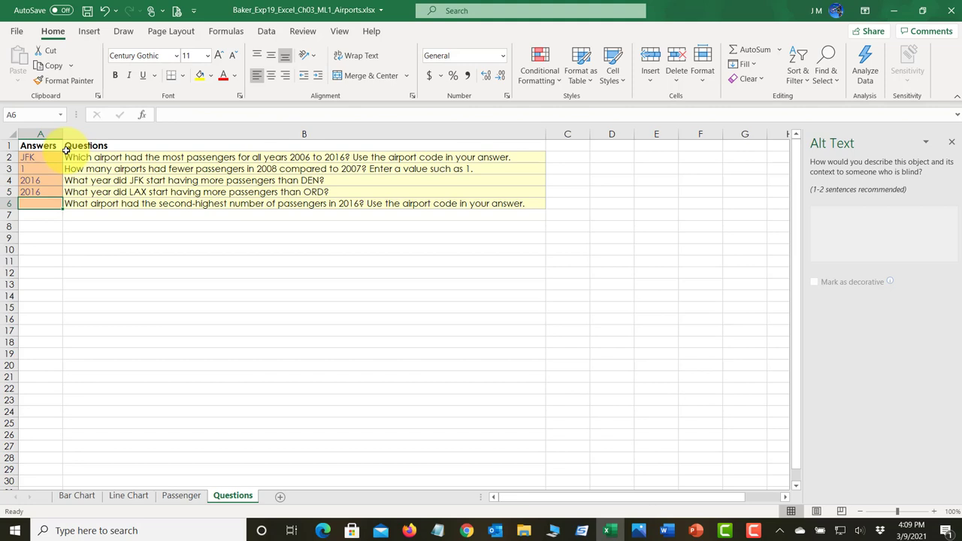
{"action": "type", "text": "JFK"}
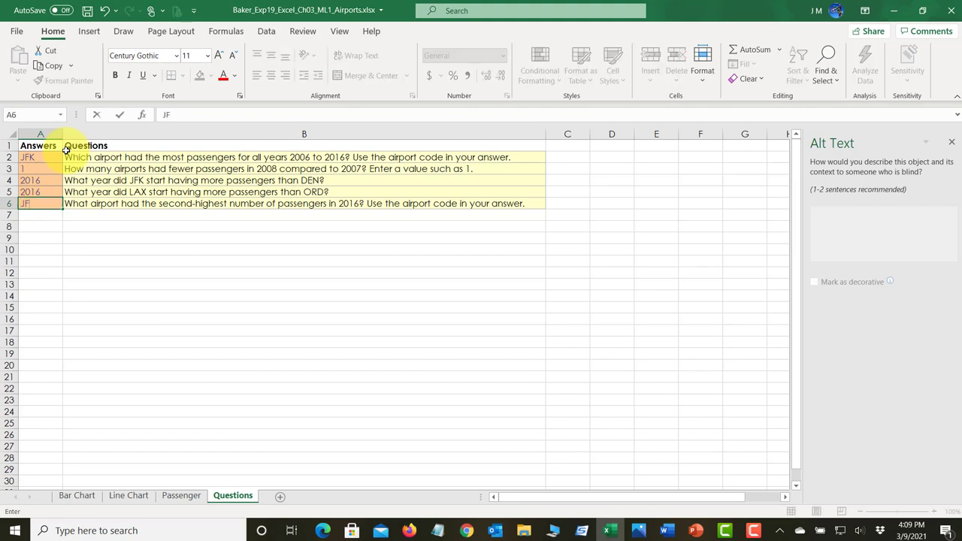
Step: Clear all the answers in cells A2 to A6 of the Questions worksheet
{"action": "key", "text": "Up"}
{"action": "key", "text": "Up"}
{"action": "key", "text": "Up"}
{"action": "key", "text": "Up"}
{"action": "key", "text": "shift+Down"}
{"action": "key", "text": "shift+Down"}
{"action": "key", "text": "shift+Down"}
{"action": "key", "text": "shift+Down"}
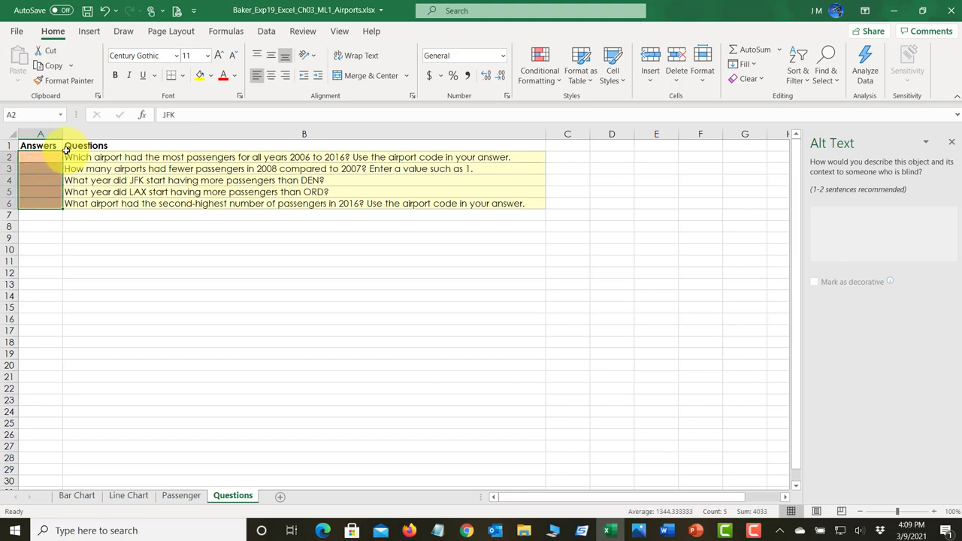
{"action": "left_click", "coordinate": [38, 190]}
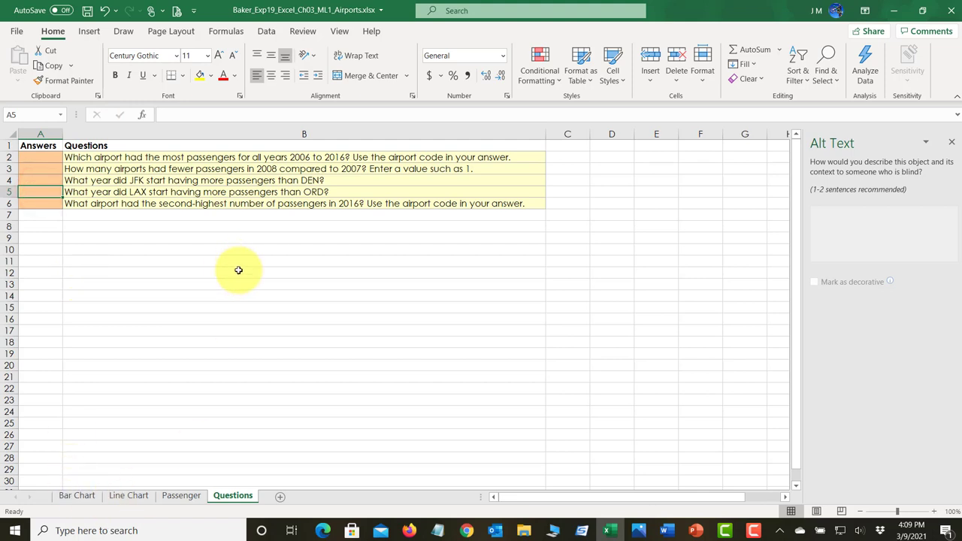
Step: Display the Passenger worksheet, and read instruction step 18 about grouping sheets and inserting footers in Word
{"action": "left_click", "coordinate": [182, 498]}
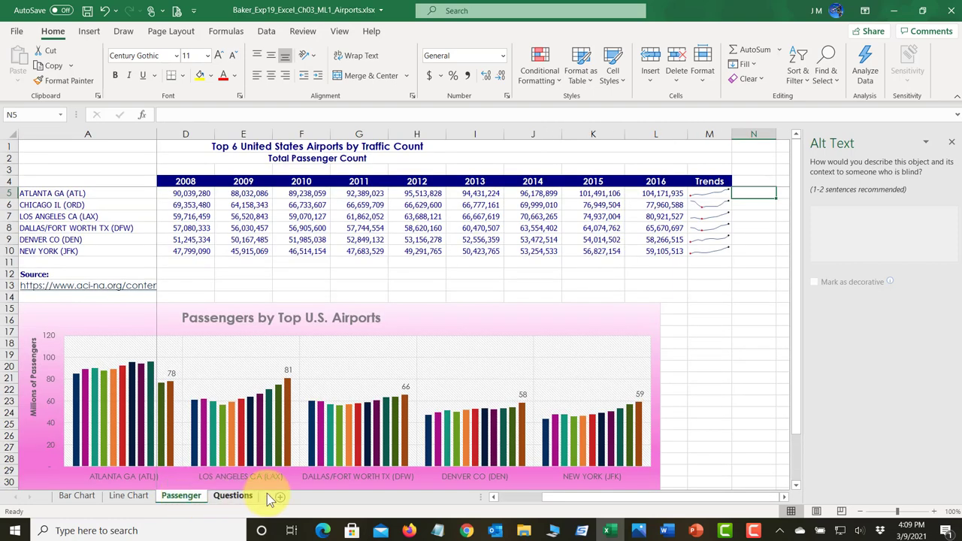
{"action": "left_click", "coordinate": [667, 530]}
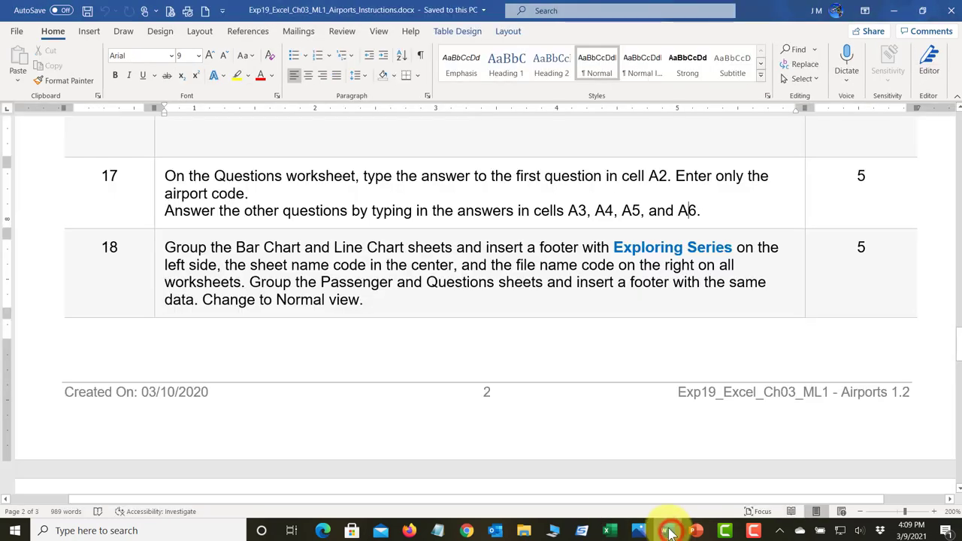
{"action": "scroll", "coordinate": [358, 299], "scroll_direction": "down", "scroll_amount": 1}
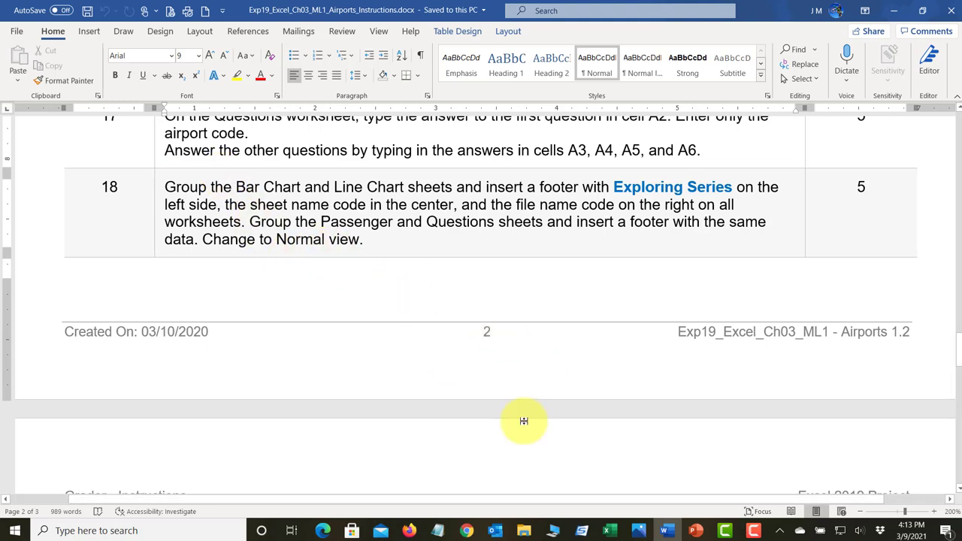
Step: Switch back to Excel and group the Bar Chart and Line Chart sheets
{"action": "left_click", "coordinate": [610, 531]}
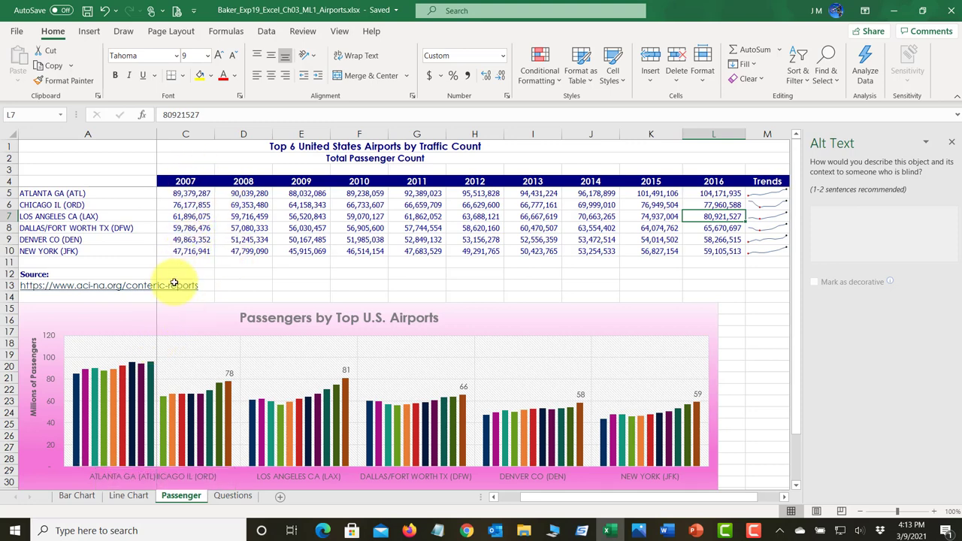
{"action": "left_click", "coordinate": [75, 496]}
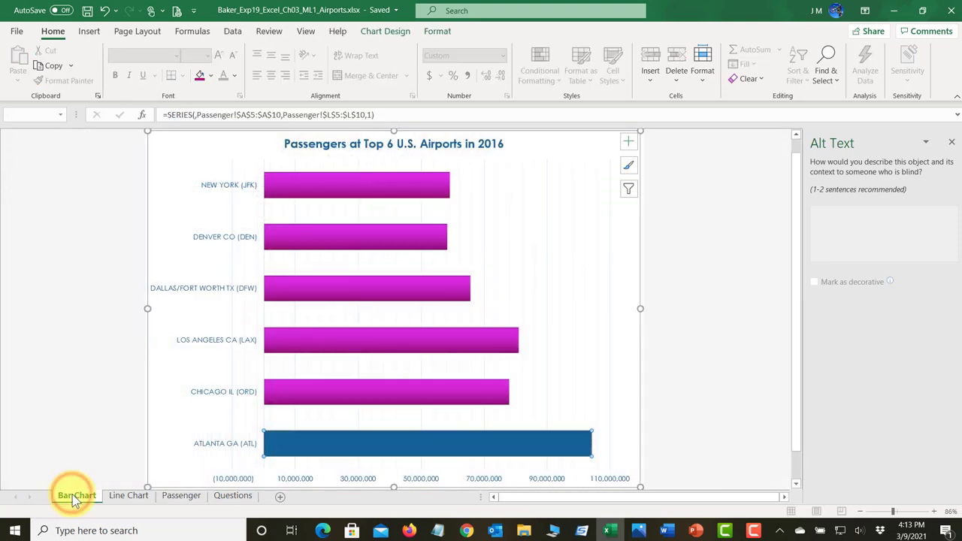
{"action": "left_click", "coordinate": [125, 496]}
{"action": "left_click", "coordinate": [84, 496]}
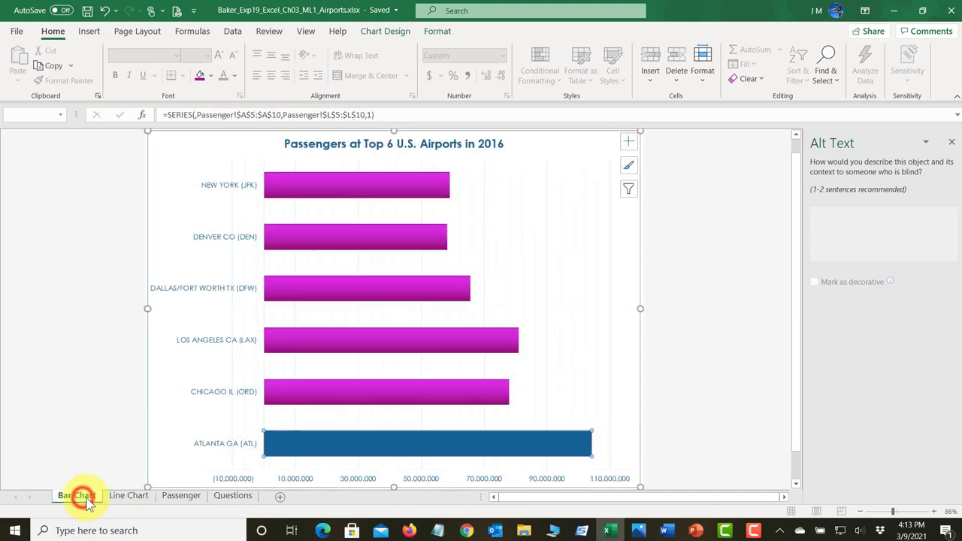
{"action": "left_click", "coordinate": [125, 498]}
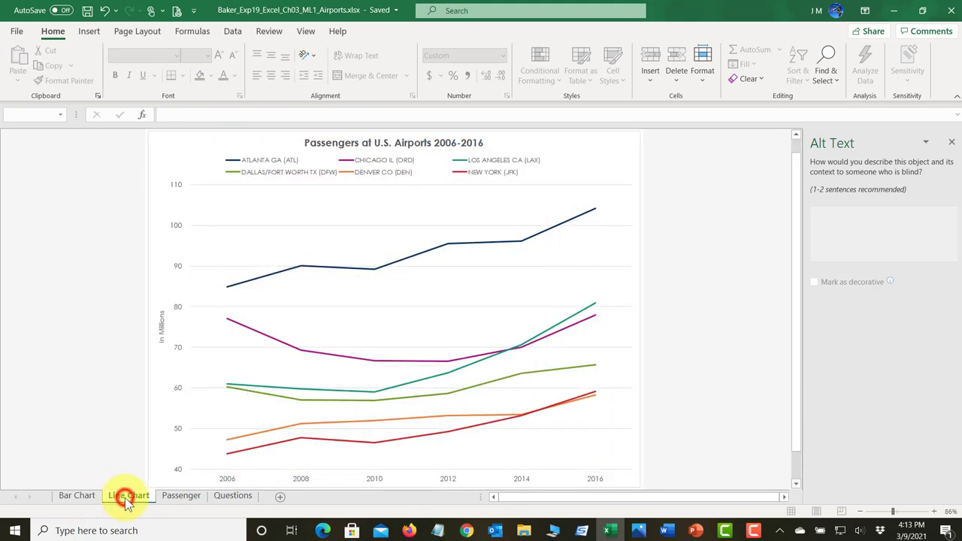
{"action": "left_click", "coordinate": [84, 498]}
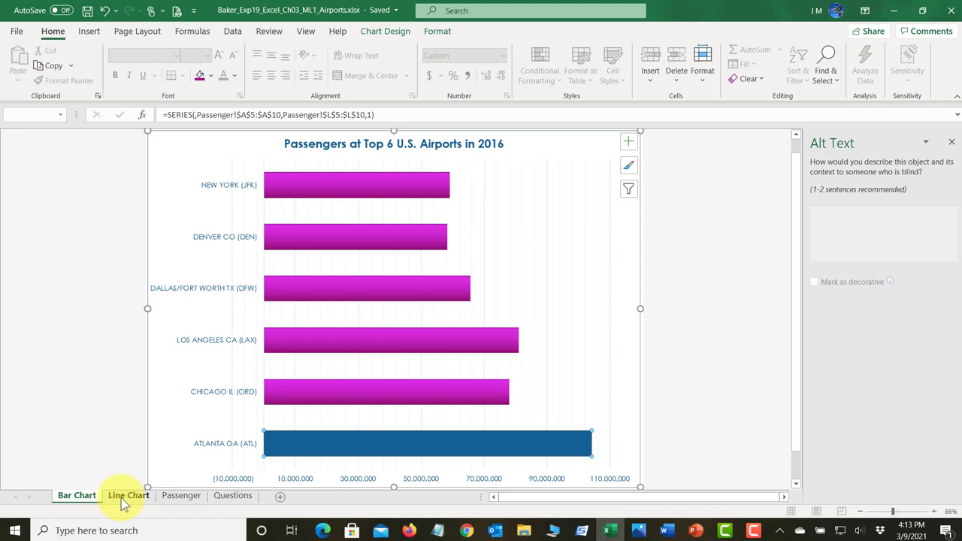
{"action": "left_click", "coordinate": [121, 499], "text": "ctrl"}
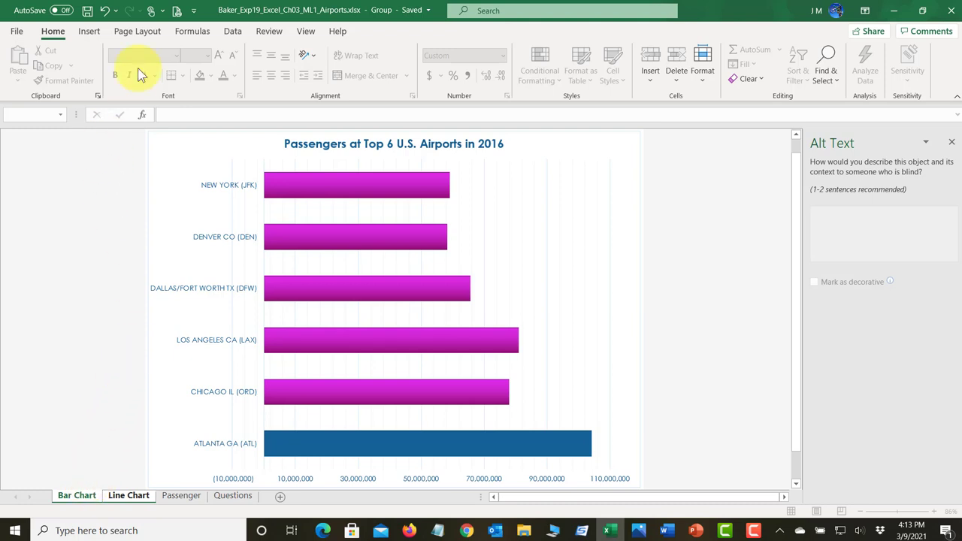
Step: Add a footer to the grouped chart sheets with Exploring Series left, the sheet name code centered and the file name code right, and save the workbook
{"action": "left_click", "coordinate": [146, 34]}
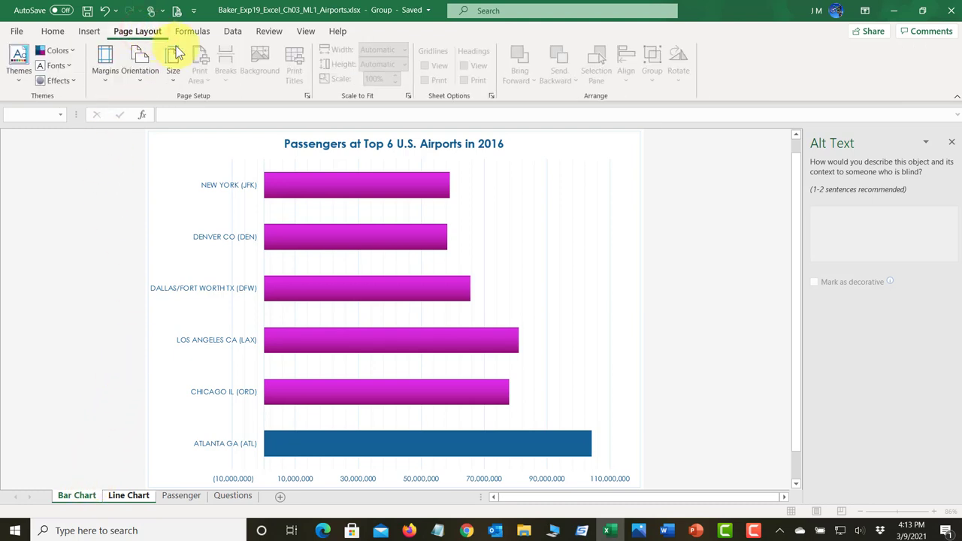
{"action": "left_click", "coordinate": [310, 96]}
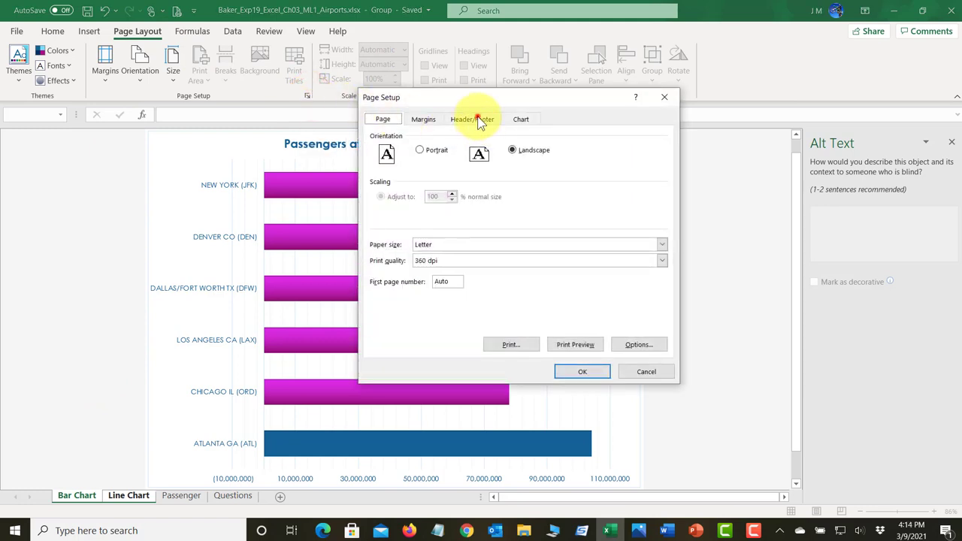
{"action": "left_click", "coordinate": [476, 118]}
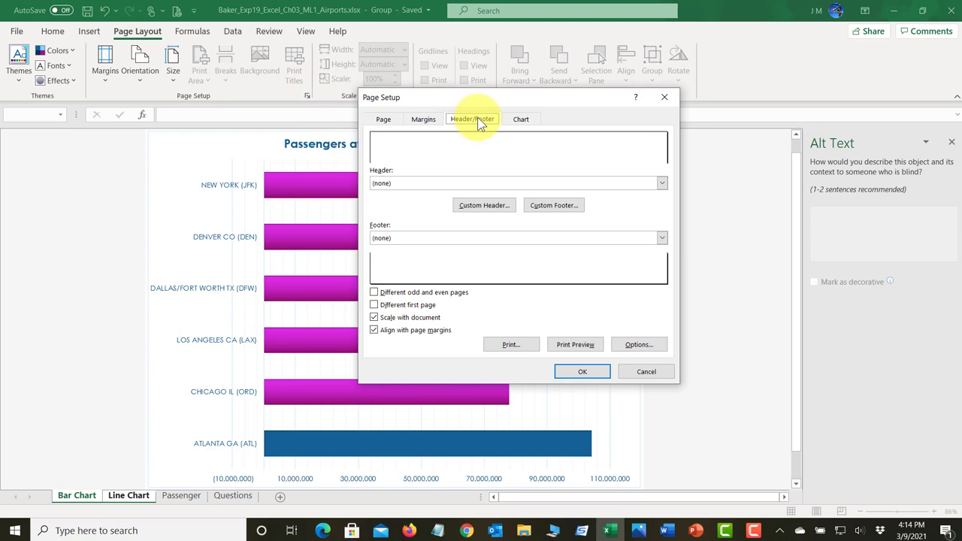
{"action": "left_click", "coordinate": [560, 206]}
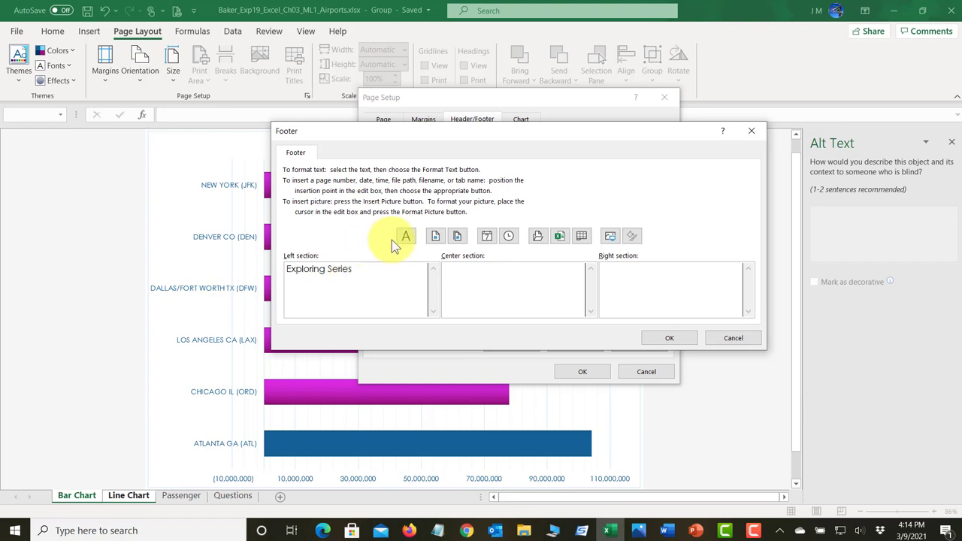
{"action": "left_click", "coordinate": [582, 236]}
{"action": "left_click", "coordinate": [705, 267]}
{"action": "left_click", "coordinate": [559, 236]}
{"action": "left_click", "coordinate": [678, 342]}
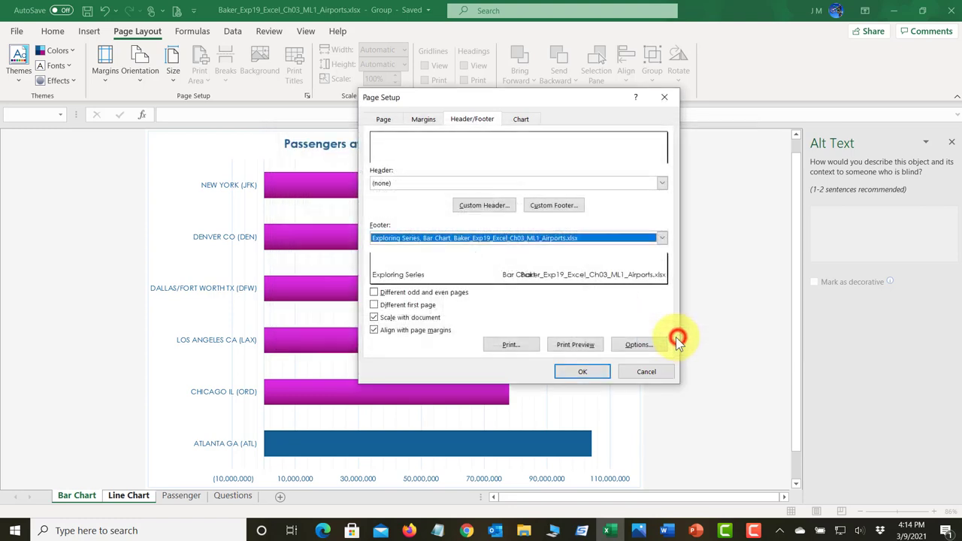
{"action": "left_click", "coordinate": [596, 369]}
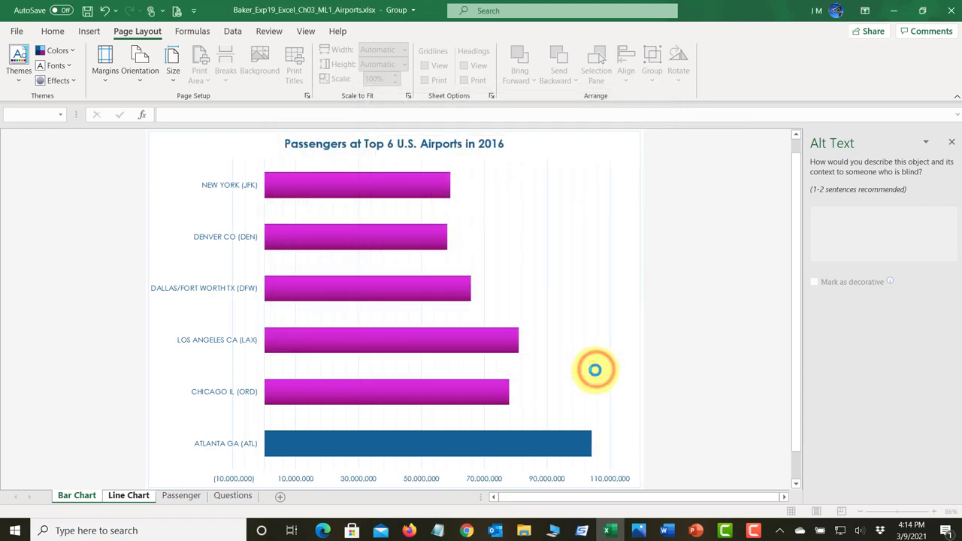
{"action": "left_click", "coordinate": [87, 11]}
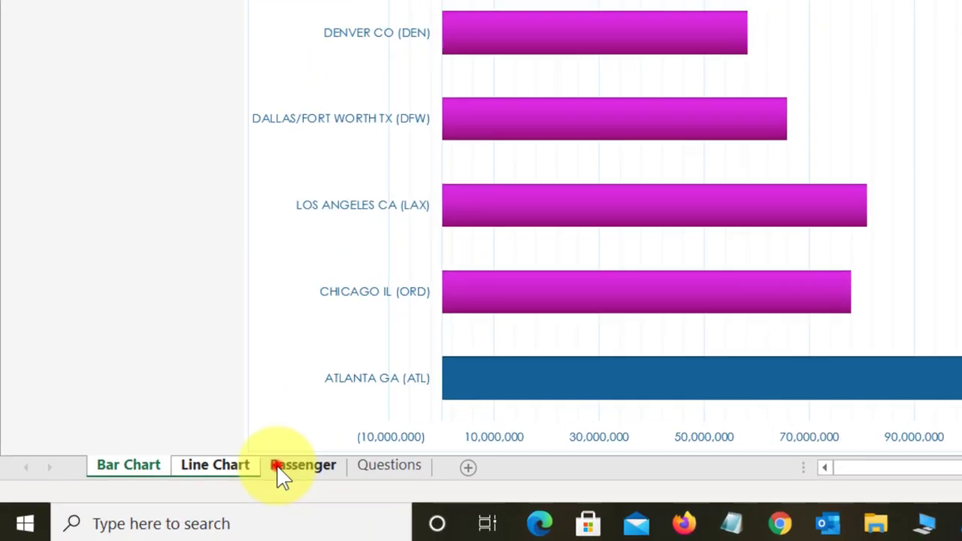
Step: Ungroup the Bar Chart and Line Chart sheets, using the Ungroup Sheets command after regrouping them
{"action": "left_click", "coordinate": [168, 499]}
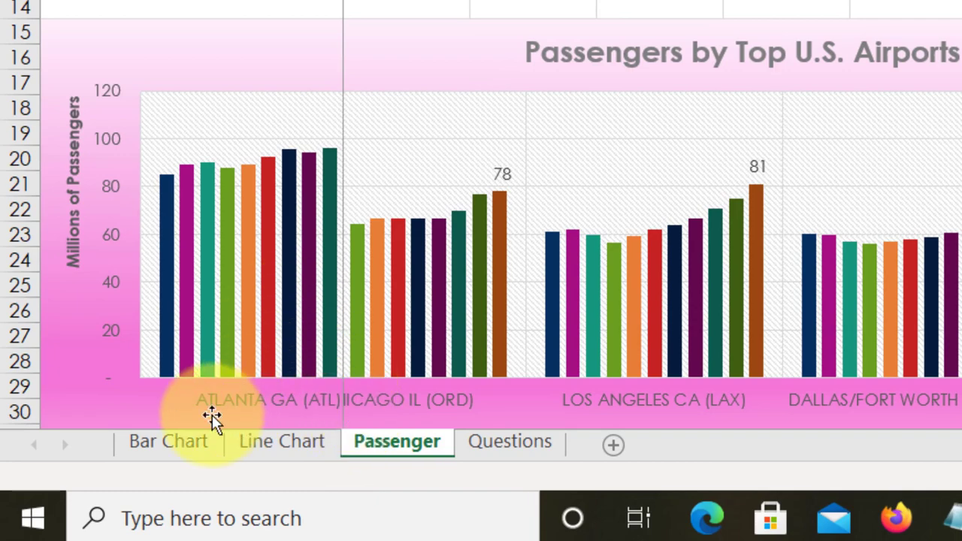
{"action": "left_click", "coordinate": [170, 450]}
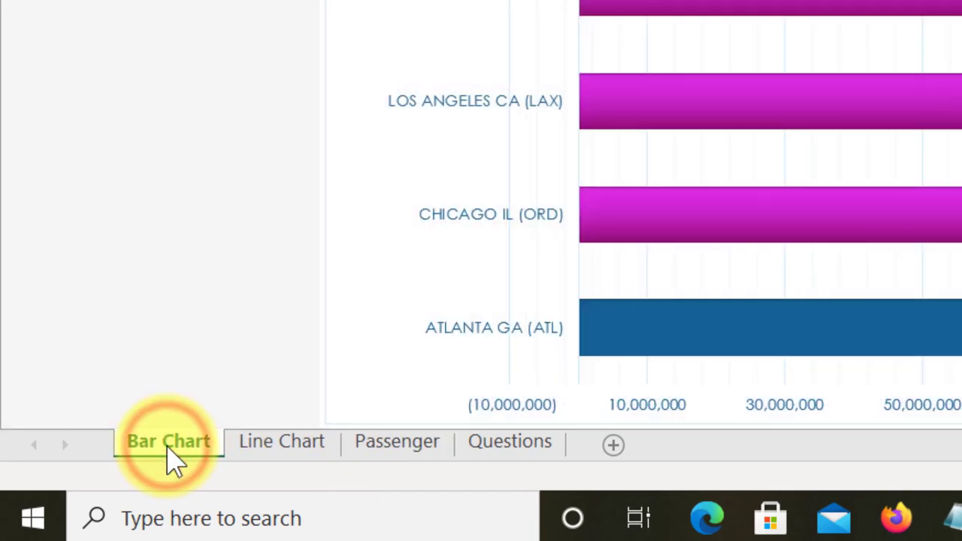
{"action": "left_click", "coordinate": [275, 451]}
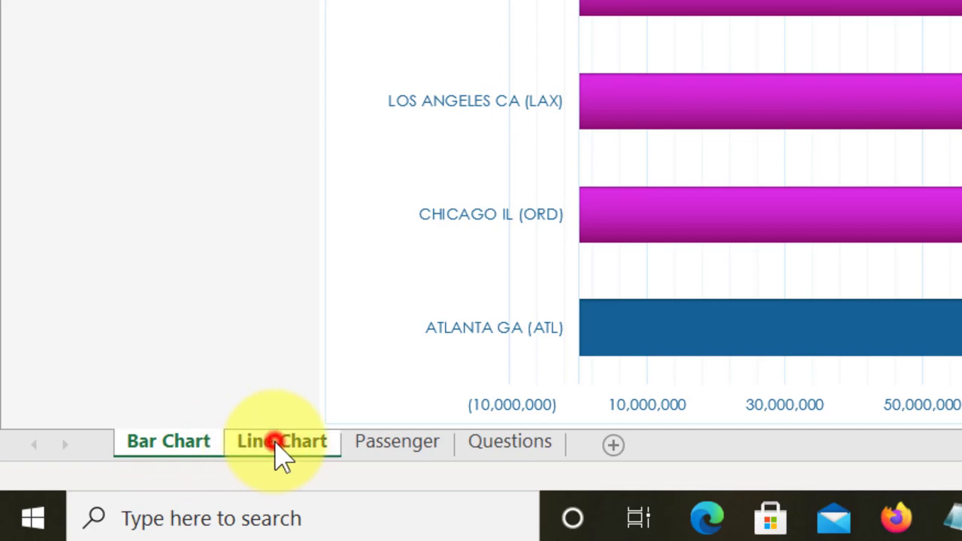
{"action": "right_click", "coordinate": [293, 458]}
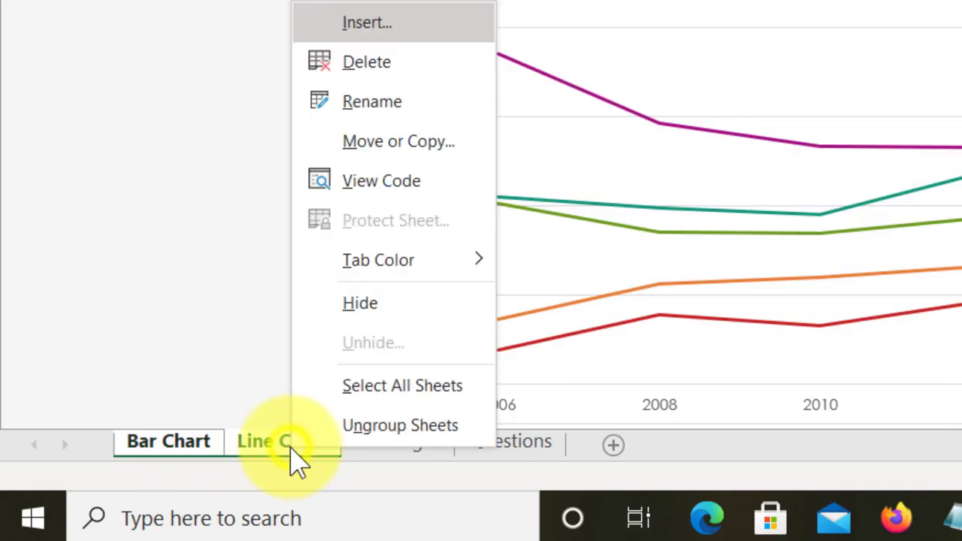
{"action": "left_click", "coordinate": [396, 429]}
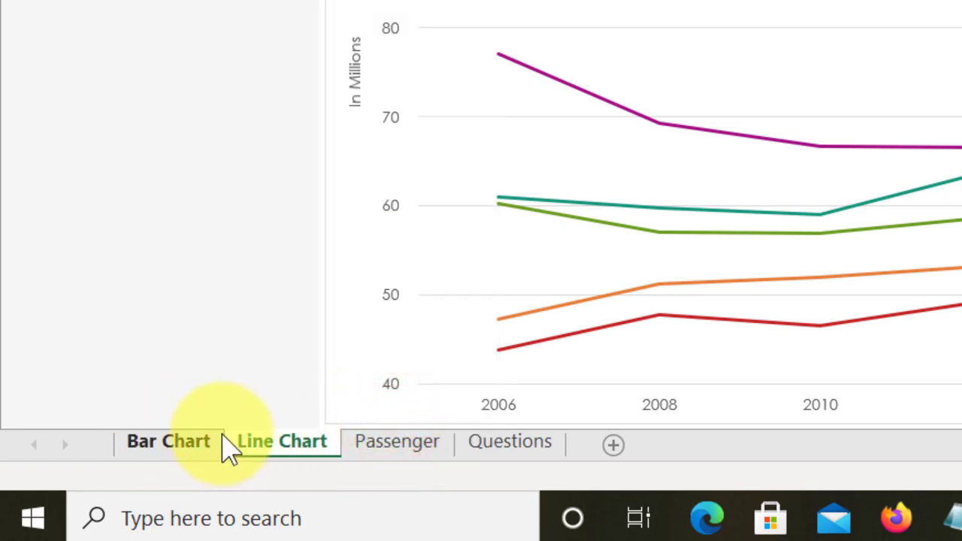
Step: Group the Passenger and Questions sheets and add a footer with Exploring Series left, the sheet name code centered and the file name code right
{"action": "left_click", "coordinate": [381, 447]}
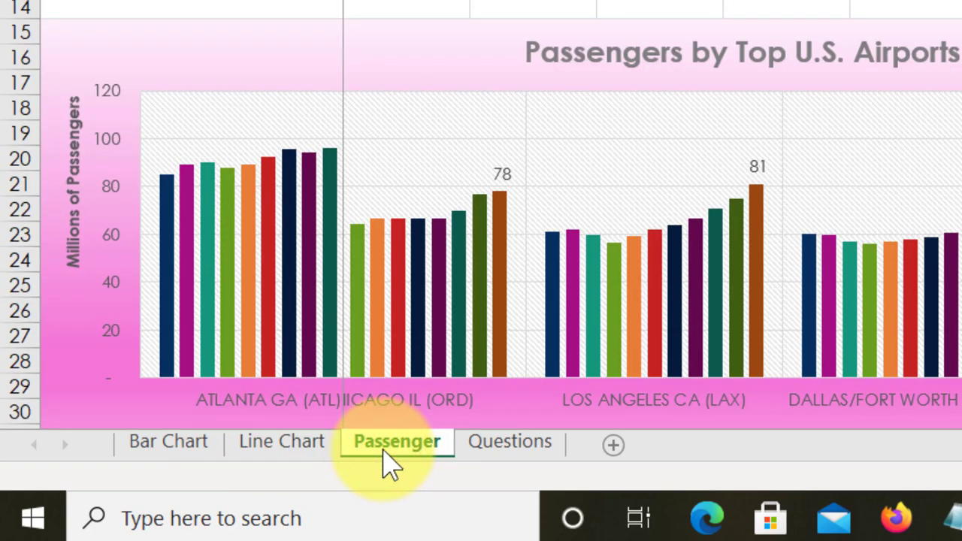
{"action": "left_click", "coordinate": [517, 443], "text": "ctrl"}
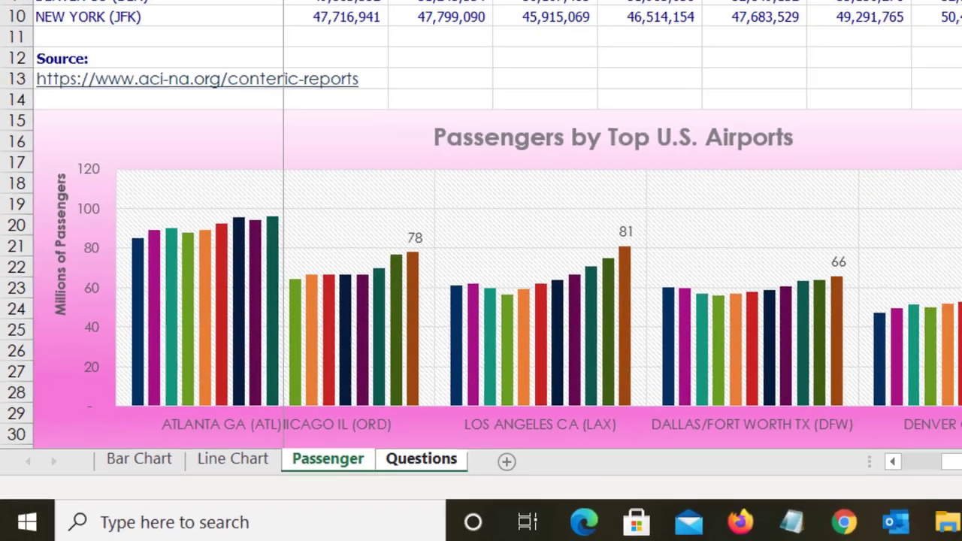
{"action": "left_click", "coordinate": [307, 97]}
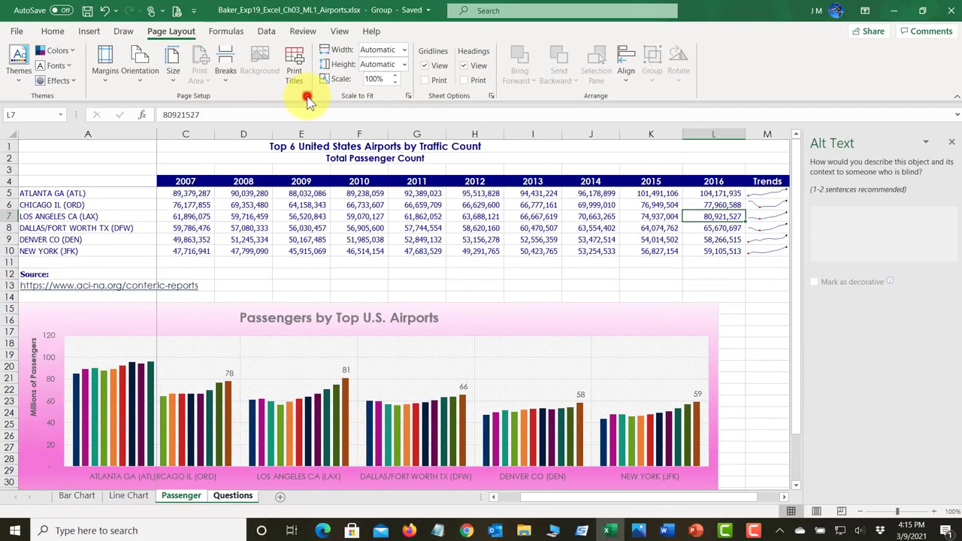
{"action": "left_click", "coordinate": [475, 120]}
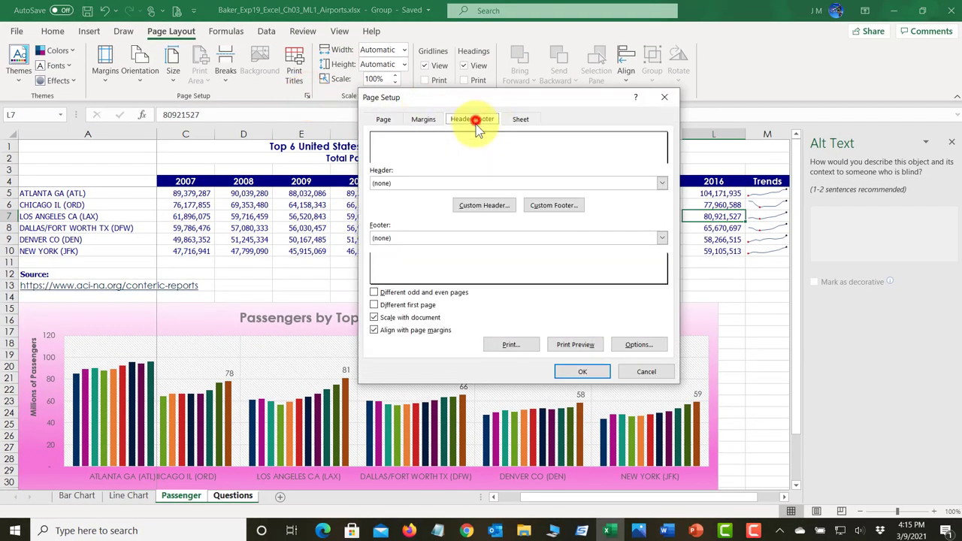
{"action": "left_click", "coordinate": [562, 207]}
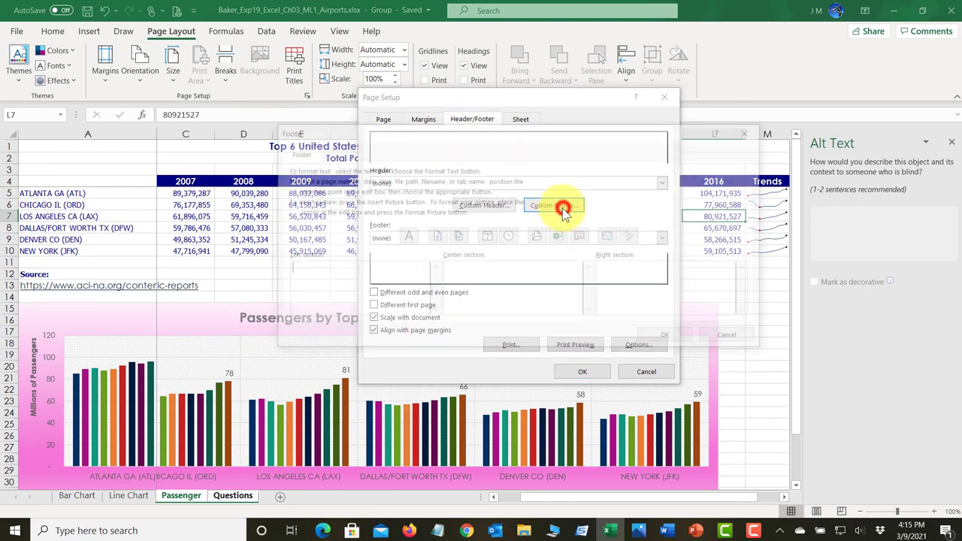
{"action": "type", "text": "Exploring Series"}
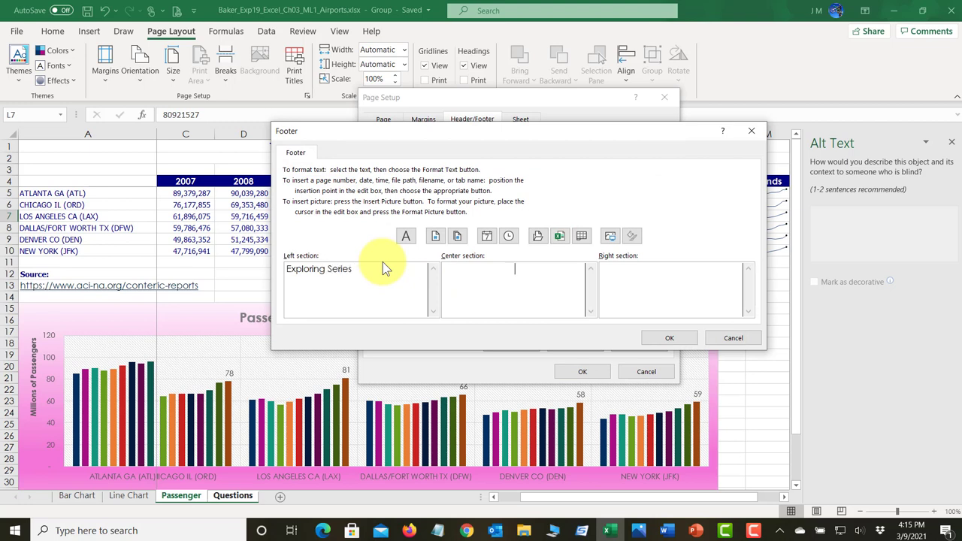
{"action": "left_click", "coordinate": [581, 236]}
{"action": "left_click", "coordinate": [726, 278]}
{"action": "left_click", "coordinate": [559, 236]}
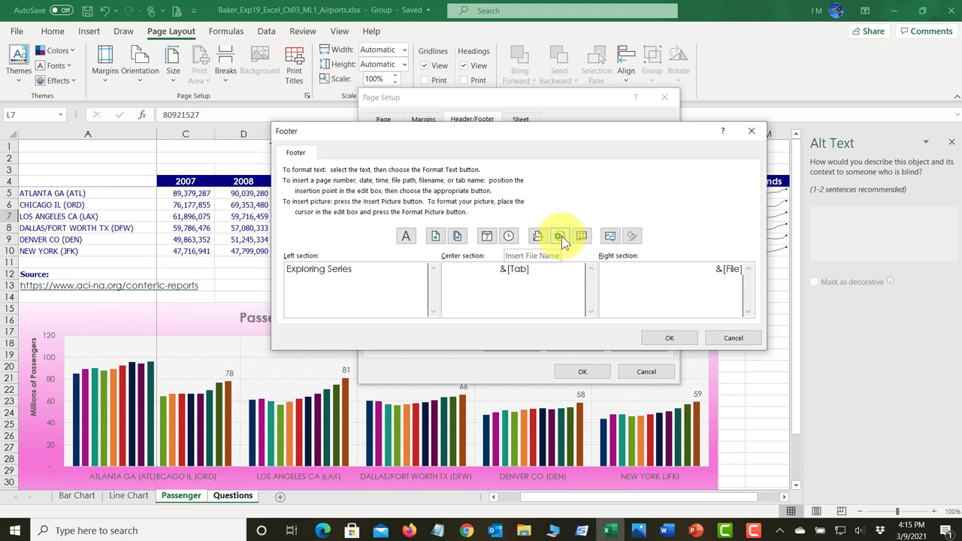
{"action": "left_click", "coordinate": [662, 342]}
{"action": "left_click", "coordinate": [599, 372]}
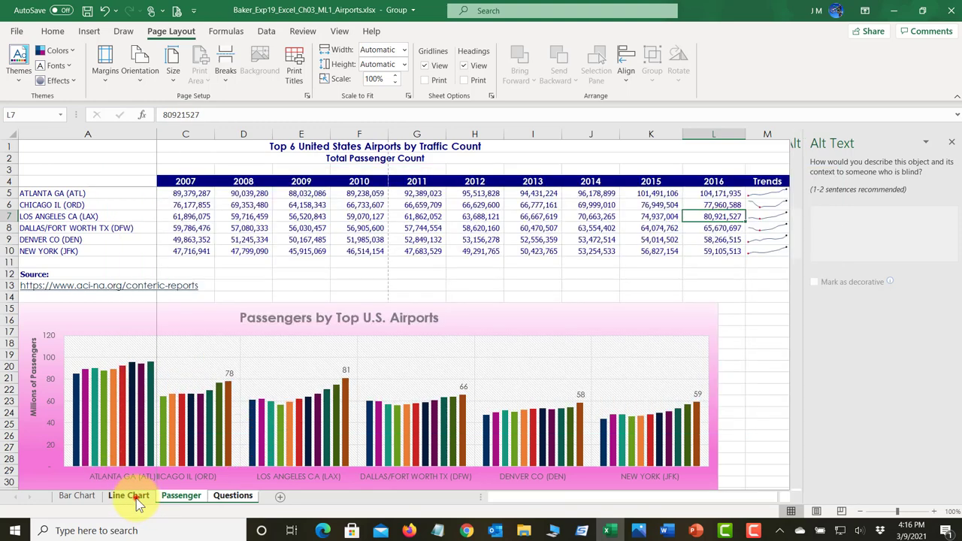
Step: Ungroup the Passenger and Questions sheets, check instruction step 18 in Word, and save the workbook in Excel with the Bar Chart sheet displayed
{"action": "left_click", "coordinate": [133, 504]}
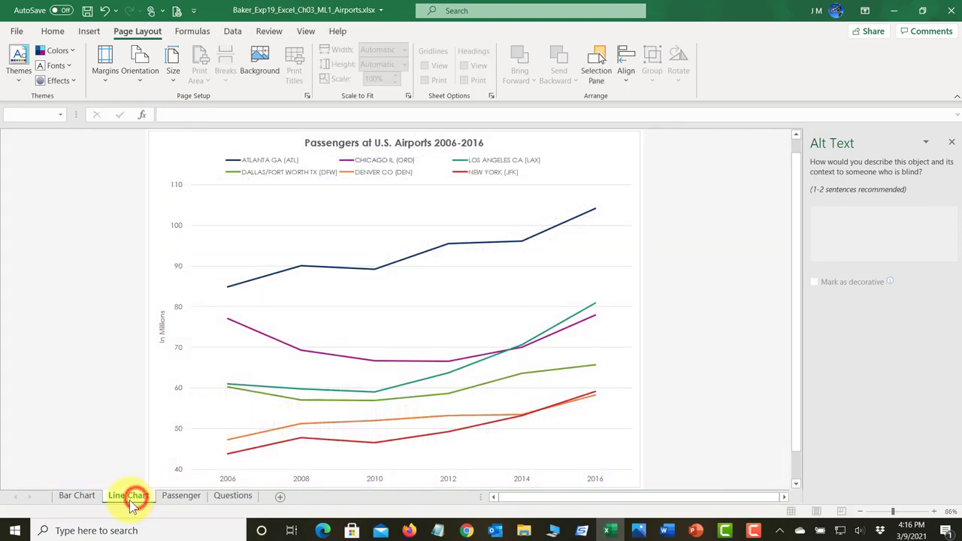
{"action": "left_click", "coordinate": [81, 497]}
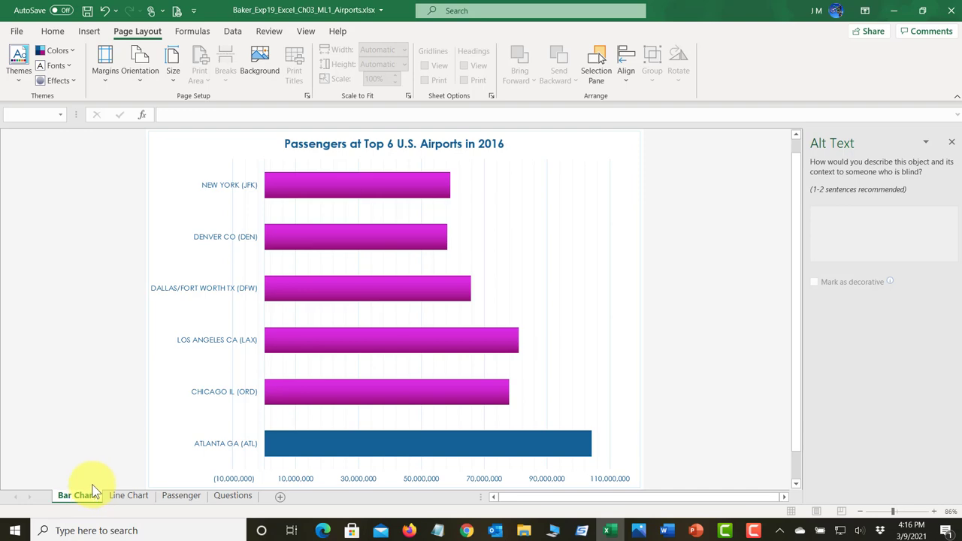
{"action": "left_click", "coordinate": [665, 531]}
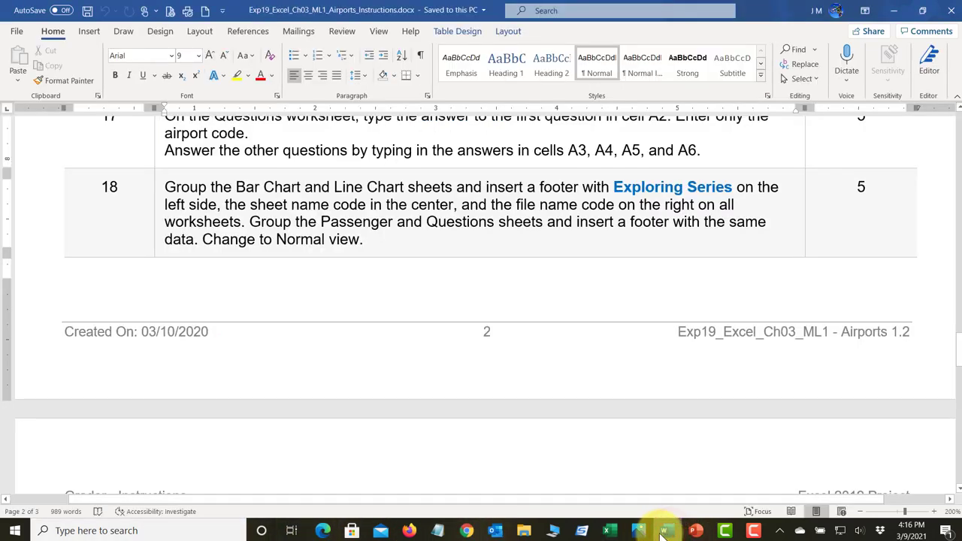
{"action": "left_click", "coordinate": [609, 531]}
{"action": "left_click", "coordinate": [88, 11]}
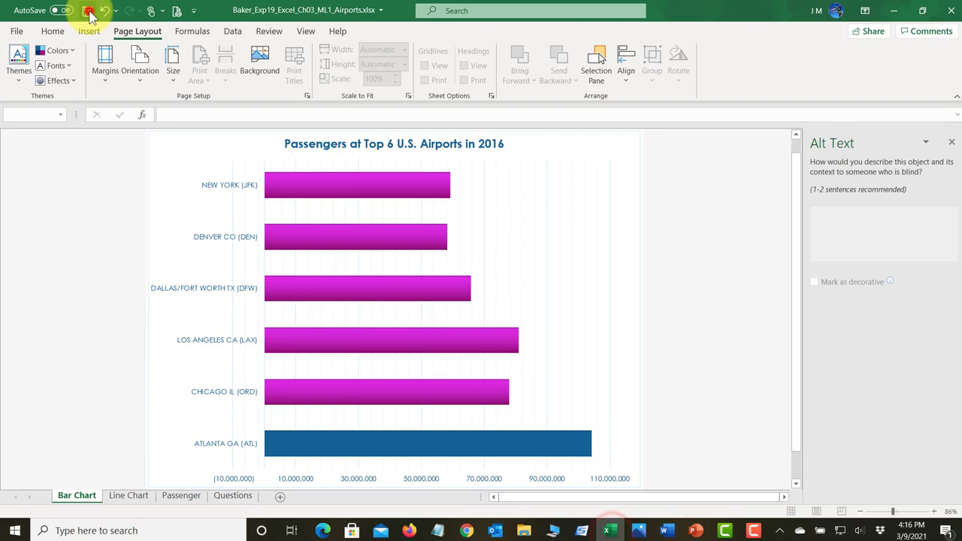
Step: Switch to Word to read instruction steps 19 and 20, and return to Excel on the Passenger worksheet
{"action": "left_click", "coordinate": [665, 531]}
{"action": "scroll", "coordinate": [211, 271], "scroll_direction": "down", "scroll_amount": 6}
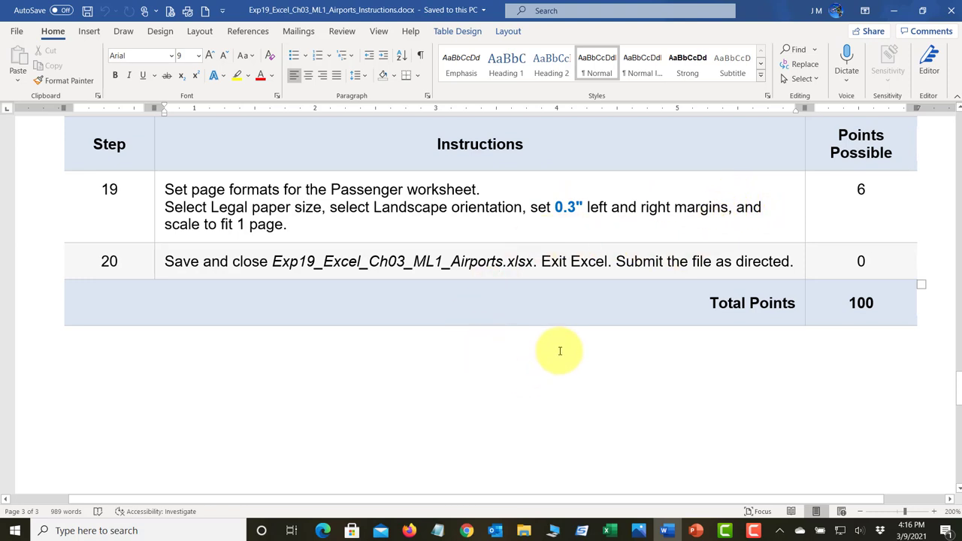
{"action": "left_click", "coordinate": [610, 531]}
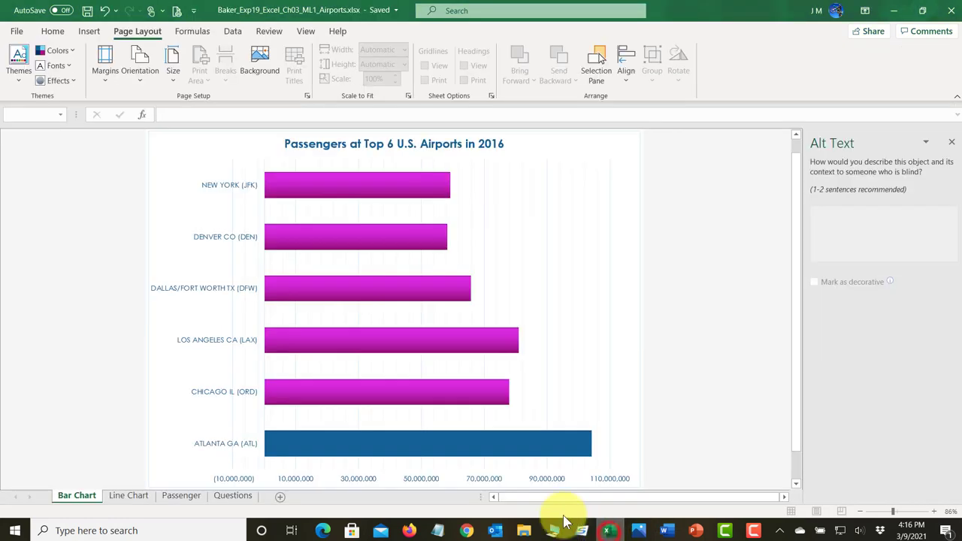
{"action": "left_click", "coordinate": [180, 497]}
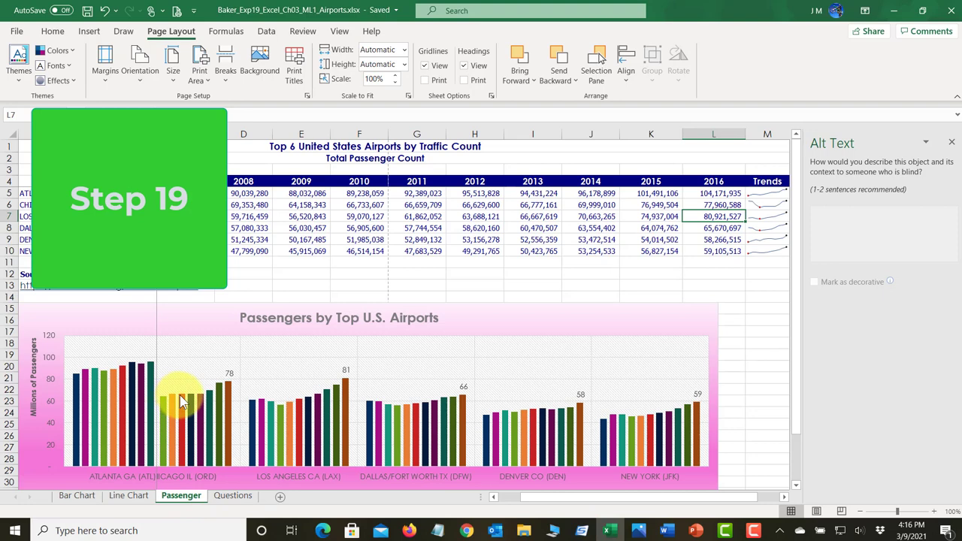
{"action": "mouse_move", "coordinate": [182, 406]}
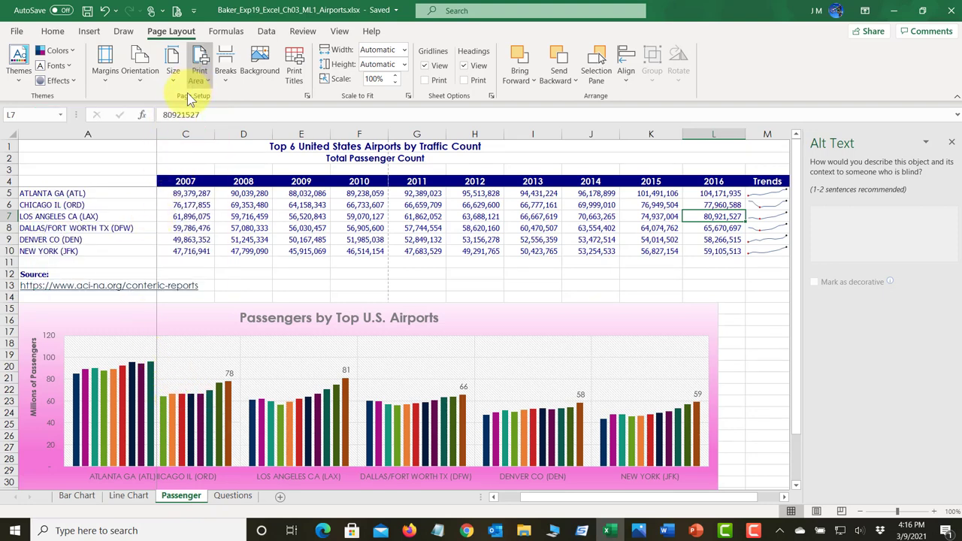
{"action": "left_click", "coordinate": [307, 96]}
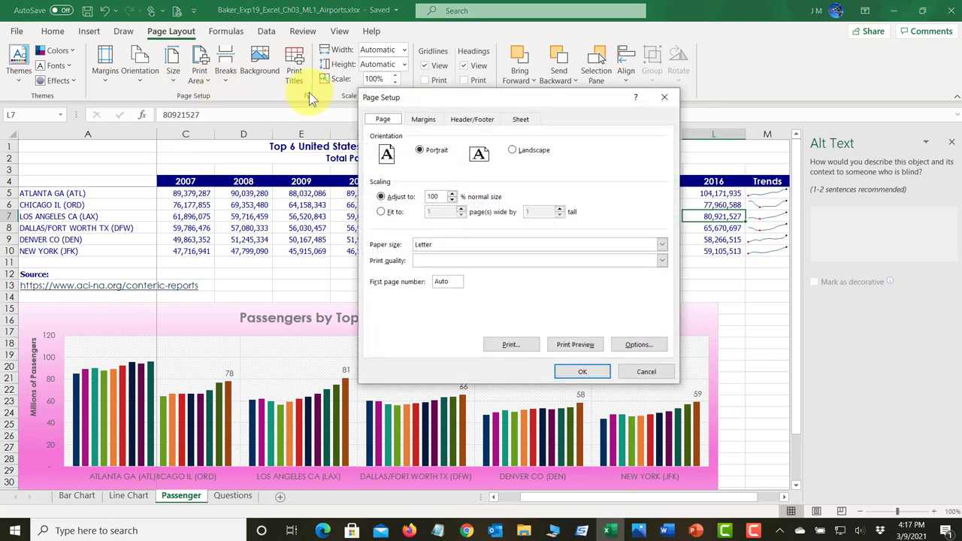
{"action": "left_click", "coordinate": [570, 368]}
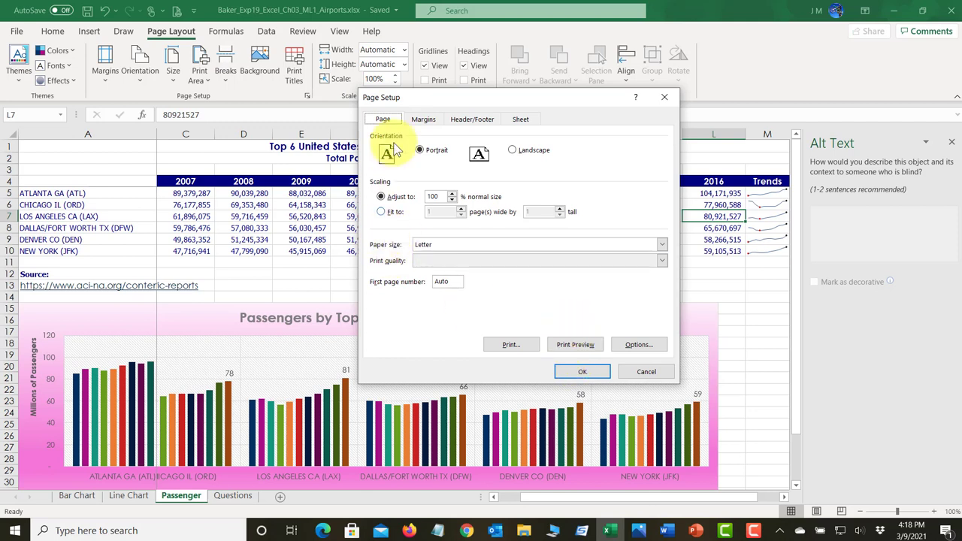
{"action": "left_click", "coordinate": [662, 247]}
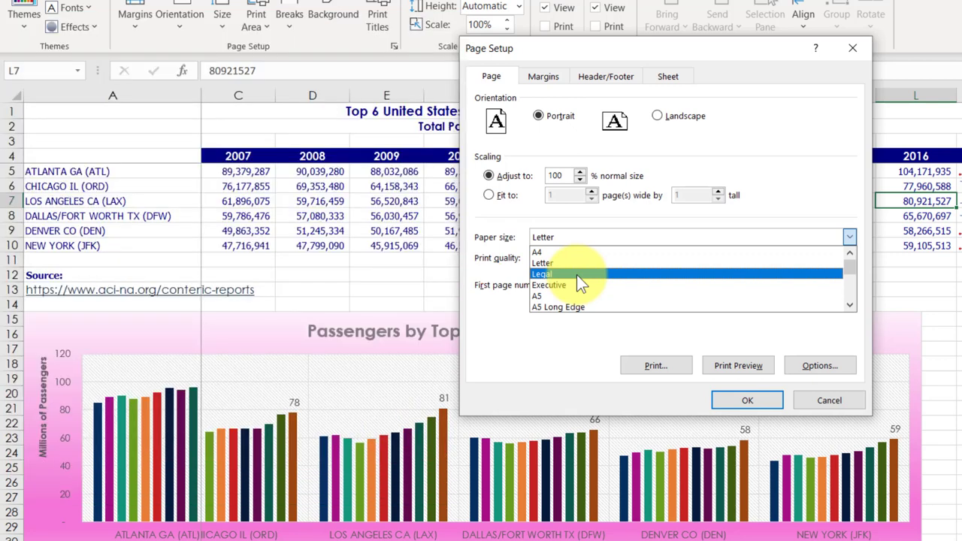
{"action": "left_click", "coordinate": [826, 402]}
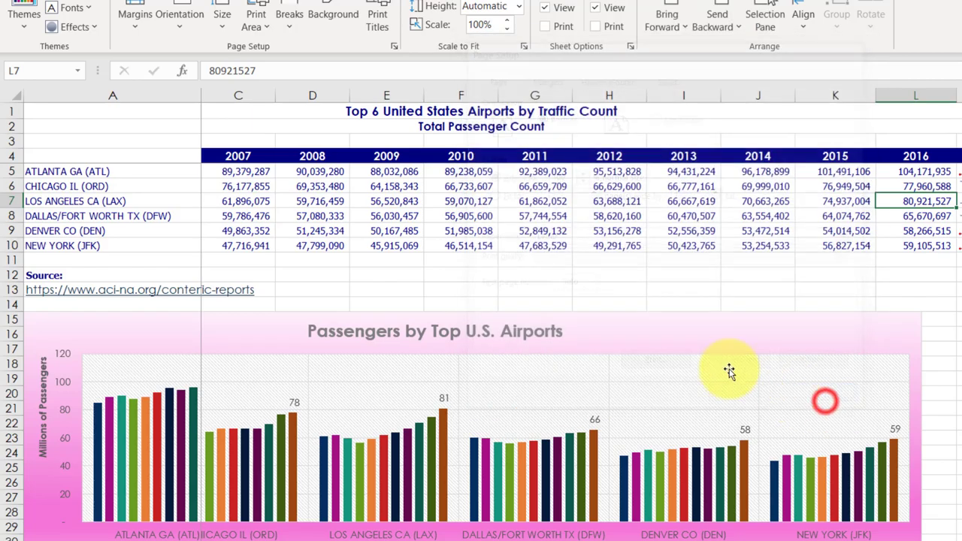
Step: Choose Microsoft Print to PDF as the workbook's printer and return to the Passenger worksheet
{"action": "key", "text": "alt+f"}
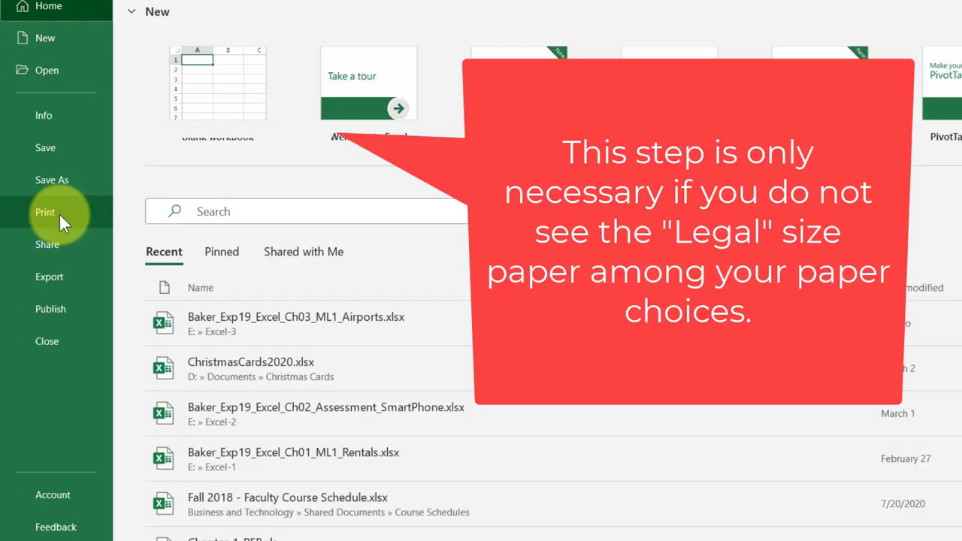
{"action": "left_click", "coordinate": [59, 213]}
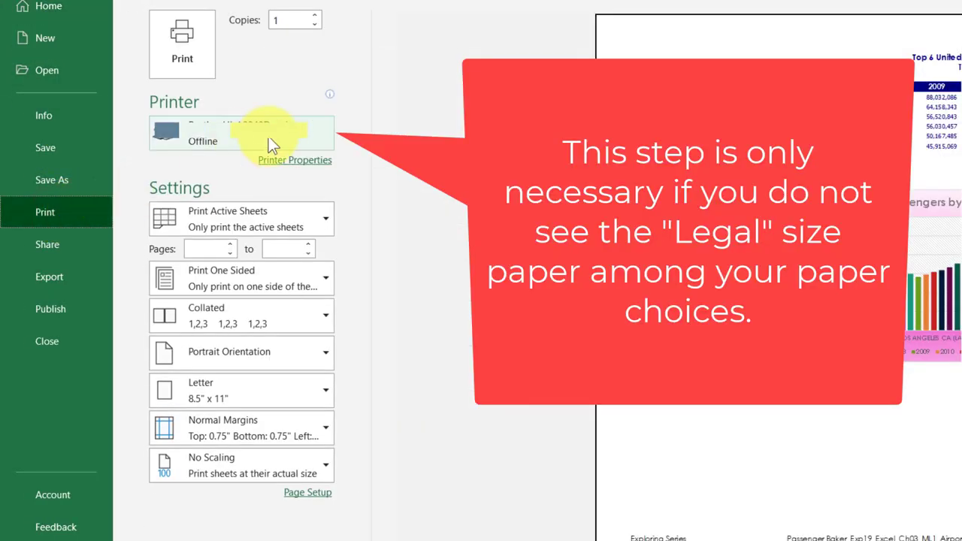
{"action": "left_click", "coordinate": [318, 140]}
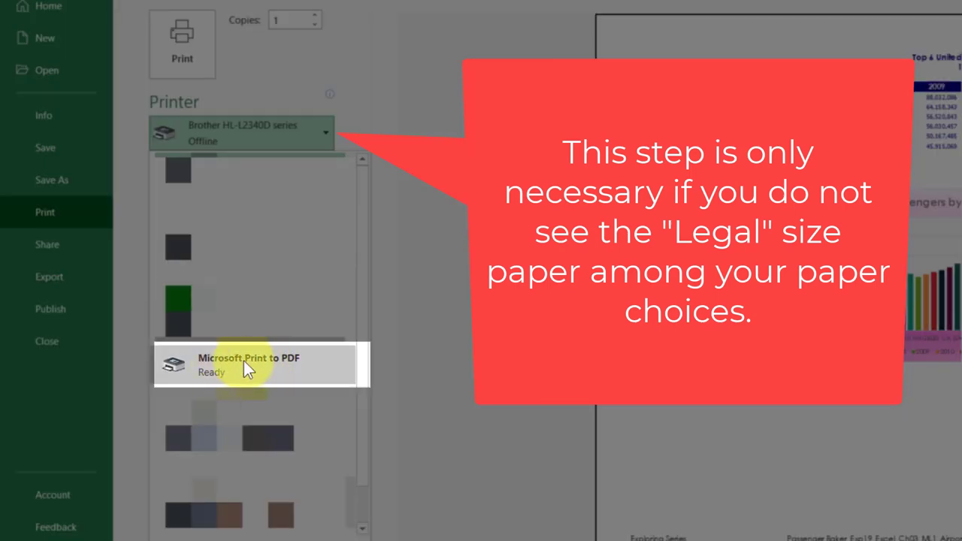
{"action": "left_click", "coordinate": [238, 365]}
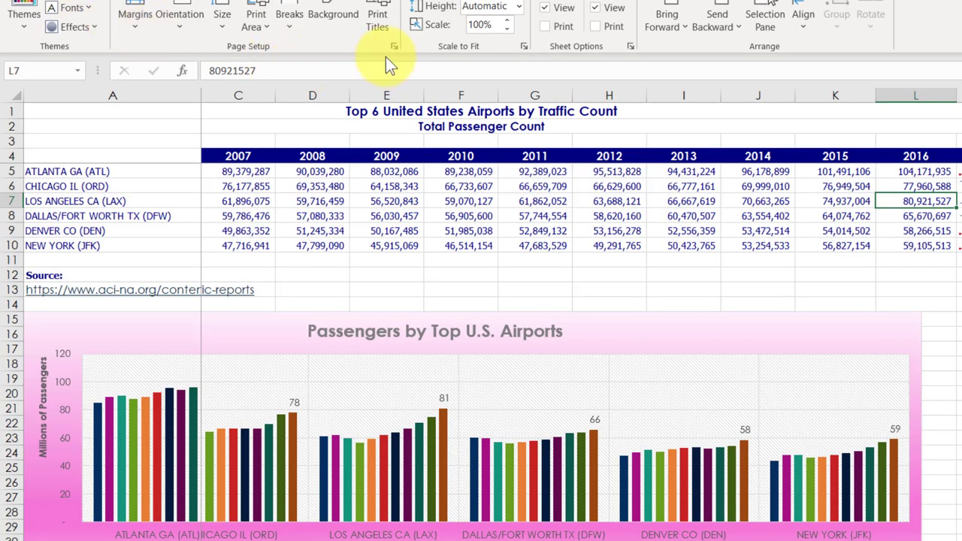
Step: In the Passenger worksheet's page setup, set the paper size to Legal and the orientation to Landscape
{"action": "left_click", "coordinate": [392, 47]}
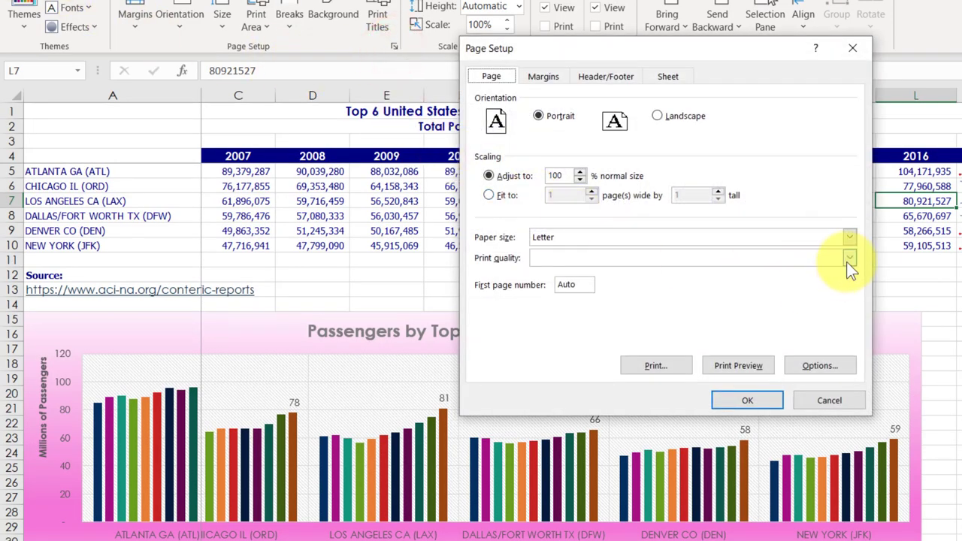
{"action": "left_click", "coordinate": [851, 238]}
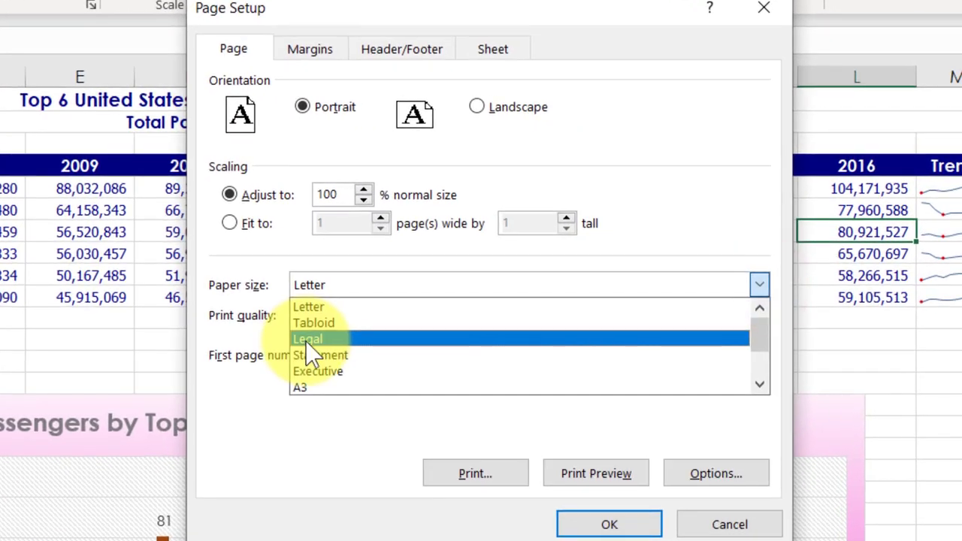
{"action": "left_click", "coordinate": [535, 273]}
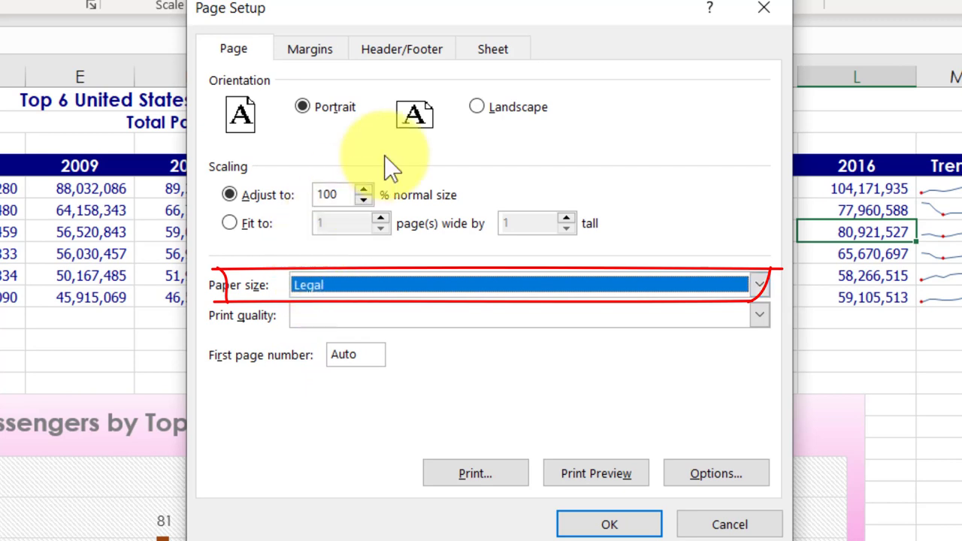
{"action": "left_click", "coordinate": [481, 112]}
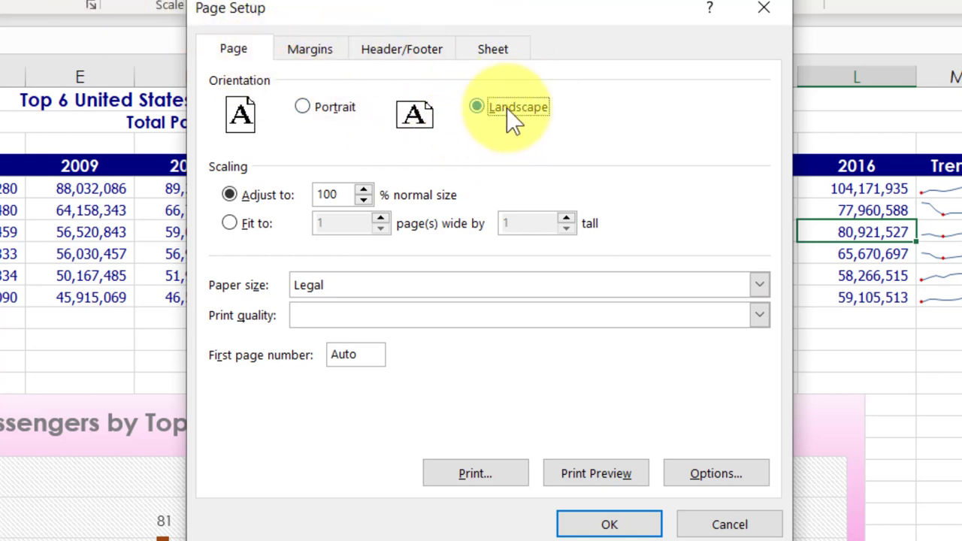
Step: Set the Passenger worksheet's left and right page margins to 0.3 inches
{"action": "left_click", "coordinate": [310, 50]}
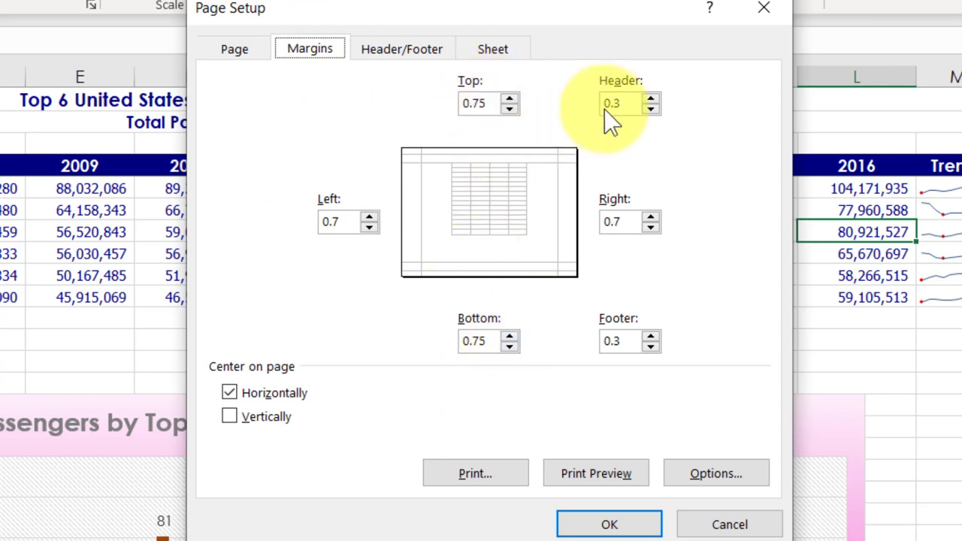
{"action": "left_click", "coordinate": [371, 228]}
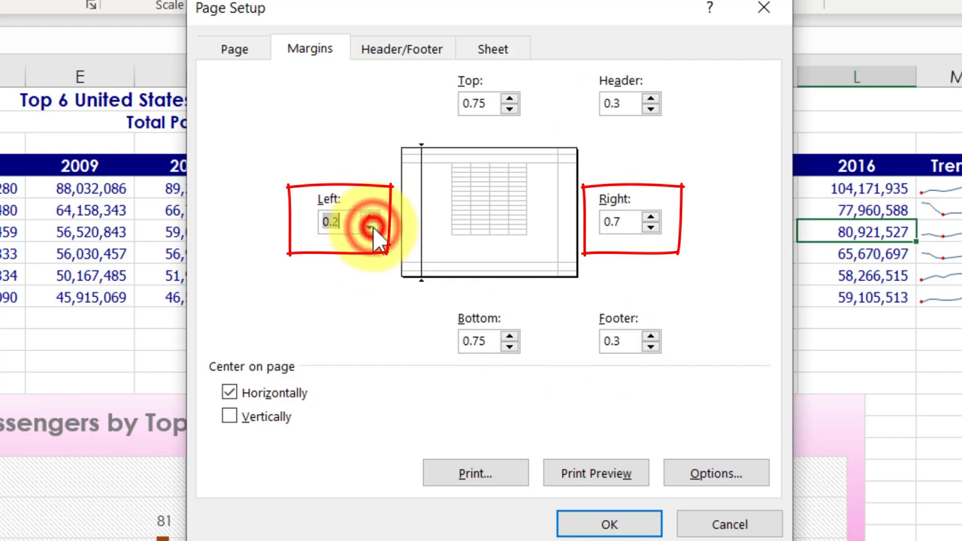
{"action": "left_click_drag", "start_coordinate": [332, 218], "coordinate": [350, 218]}
{"action": "type", "text": "3"}
{"action": "key", "text": "Tab"}
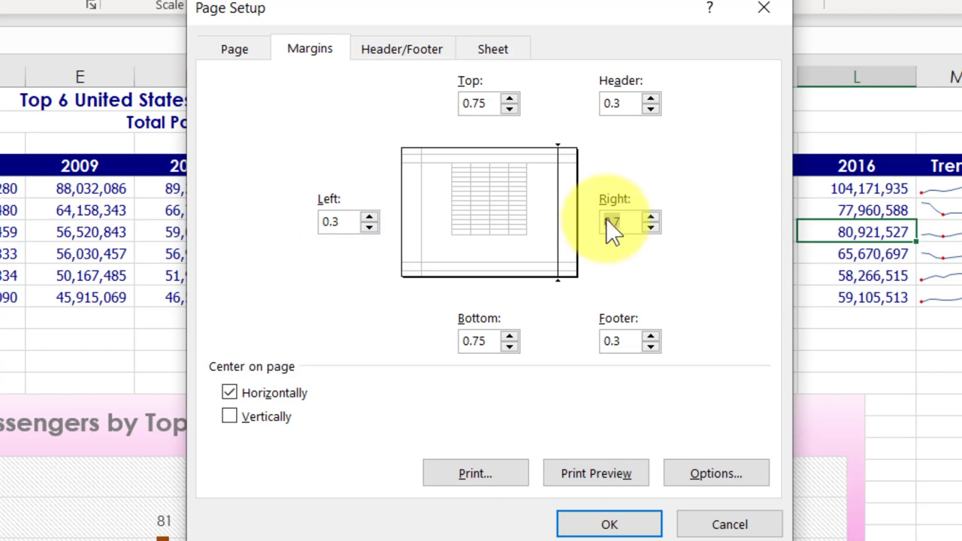
{"action": "type", "text": "0.3"}
{"action": "key", "text": "Tab"}
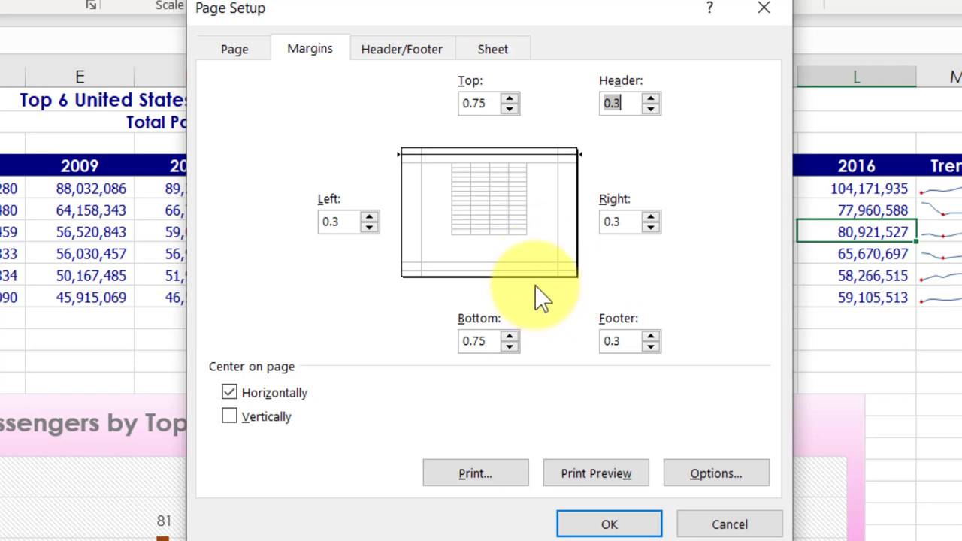
Step: Scale the Passenger worksheet to fit 1 page wide by 1 tall and apply the page setup
{"action": "left_click", "coordinate": [403, 53]}
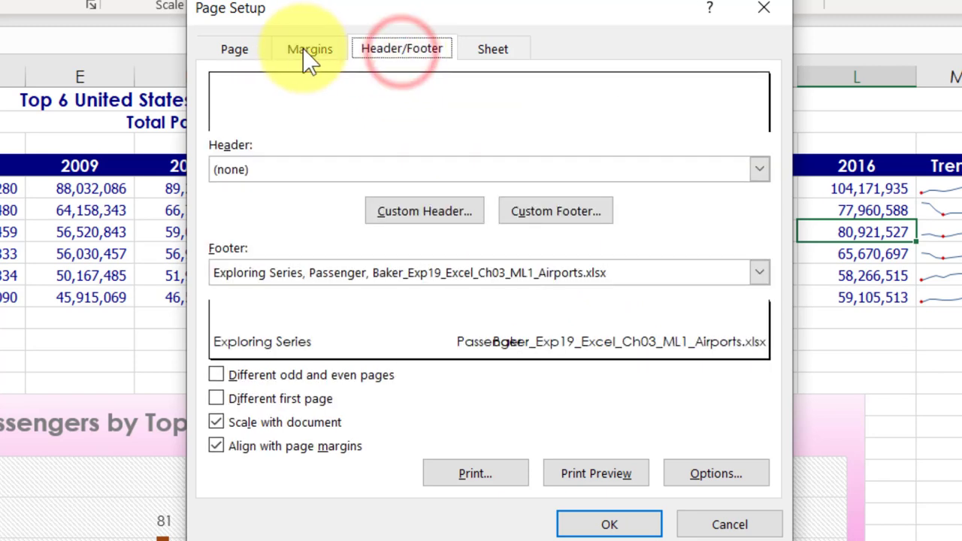
{"action": "left_click", "coordinate": [226, 50]}
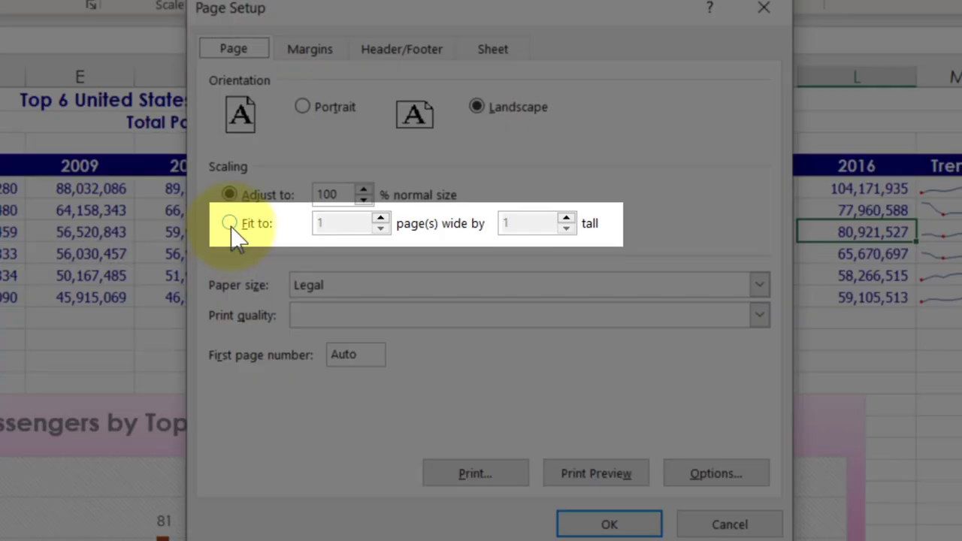
{"action": "left_click", "coordinate": [230, 224]}
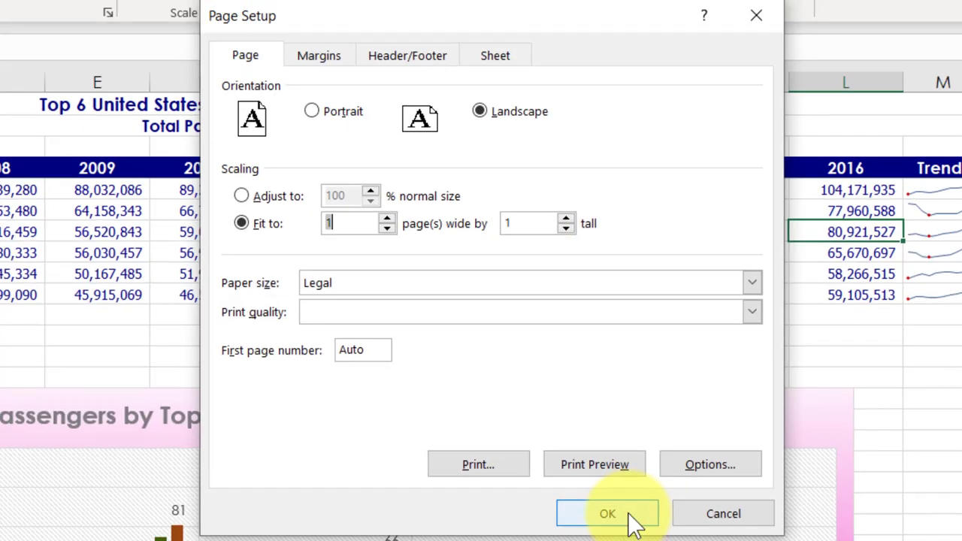
{"action": "left_click", "coordinate": [610, 524]}
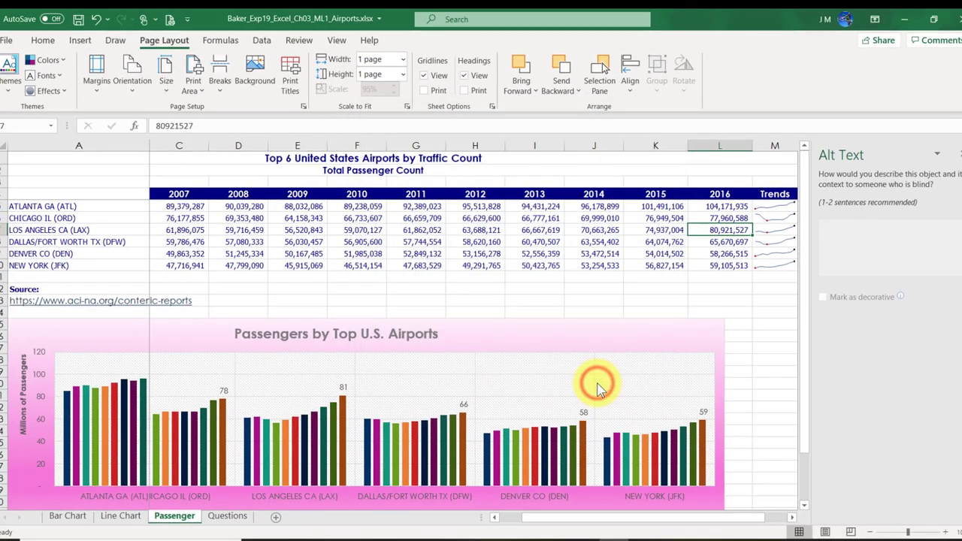
Step: Review the Passenger worksheet's page setup, checking paper size, orientation, left and right margins and scaling
{"action": "left_click", "coordinate": [304, 106]}
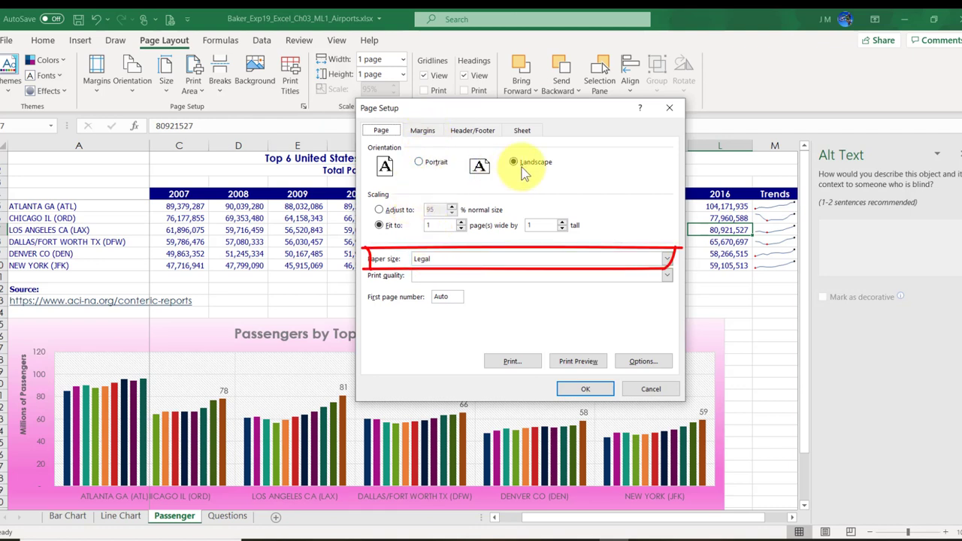
{"action": "left_click", "coordinate": [423, 130]}
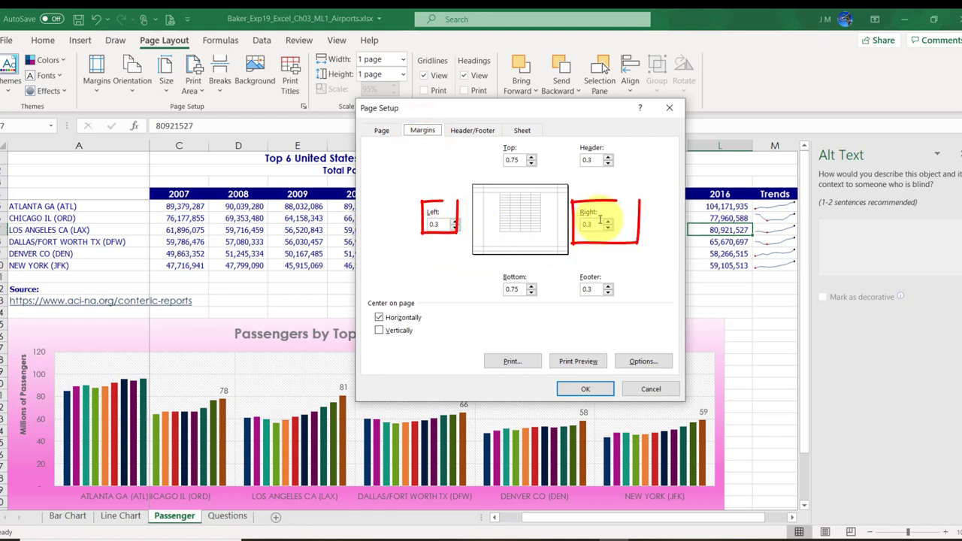
{"action": "left_click", "coordinate": [382, 130]}
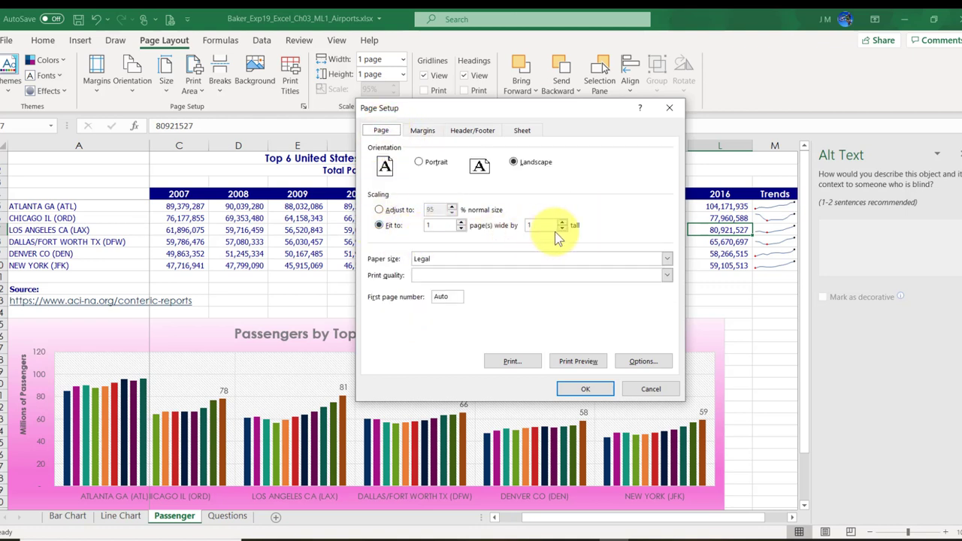
{"action": "left_click", "coordinate": [588, 389]}
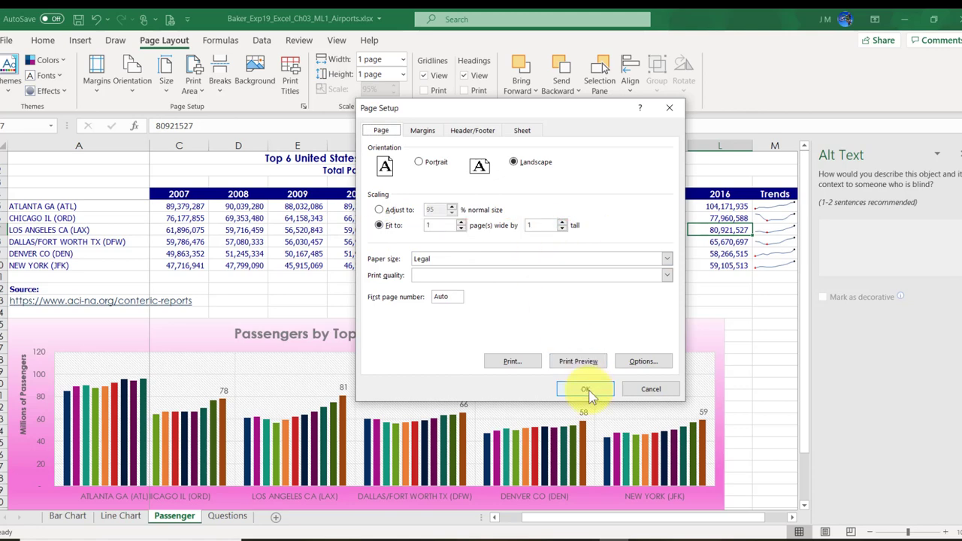
{"action": "left_click", "coordinate": [587, 389]}
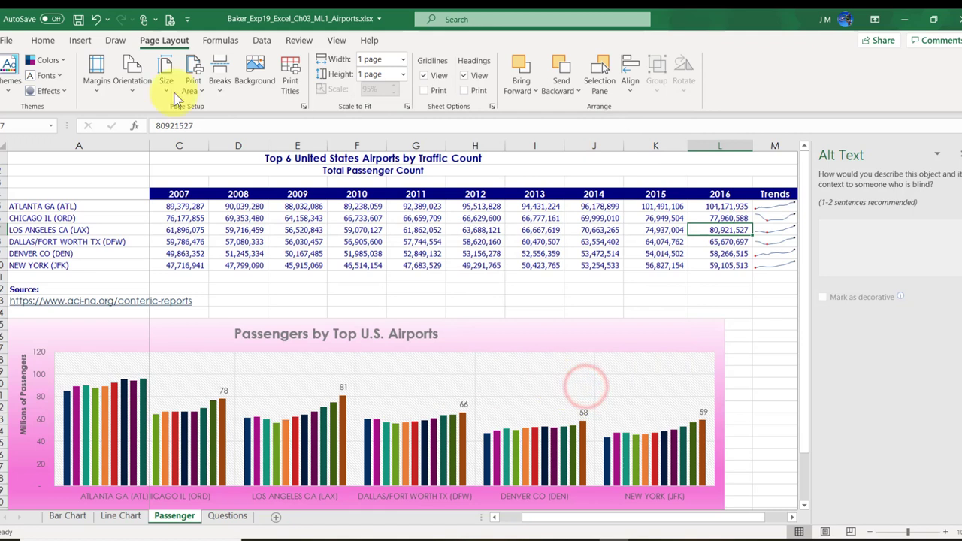
Step: Save the airports workbook and switch to the Word instructions to read step 20
{"action": "left_click", "coordinate": [78, 20]}
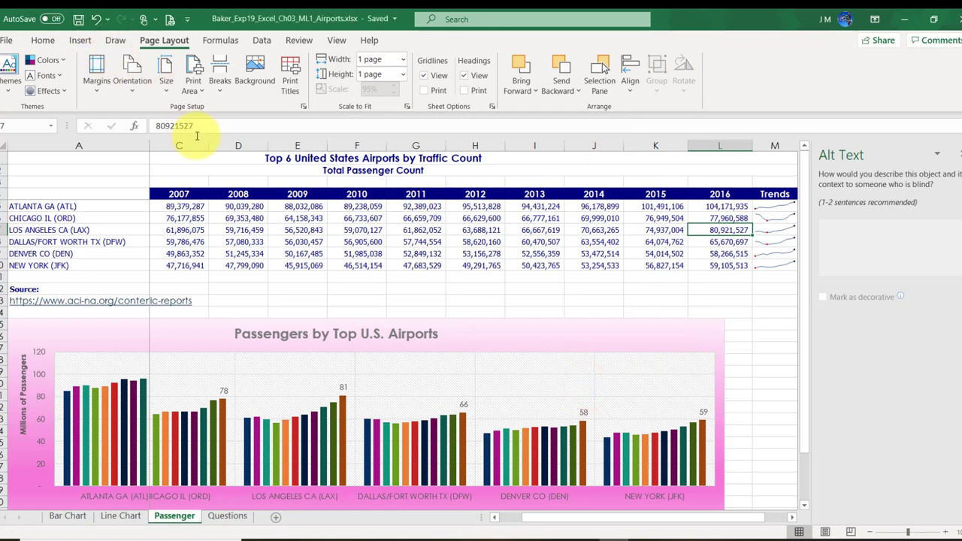
{"action": "left_click", "coordinate": [674, 540]}
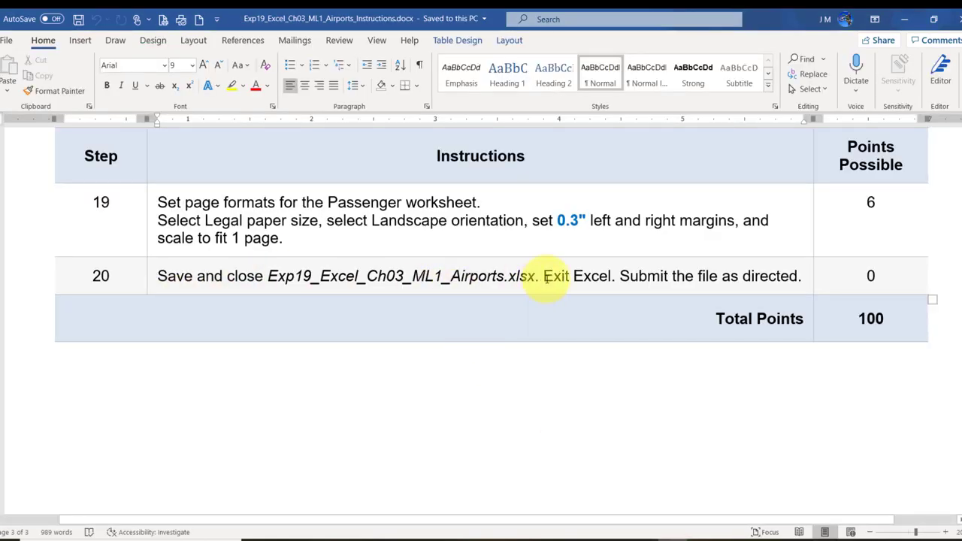
Step: Switch to MyLab IT in the browser and examine the graded Airports submission, expanding the feedback for step 14
{"action": "left_click", "coordinate": [466, 537]}
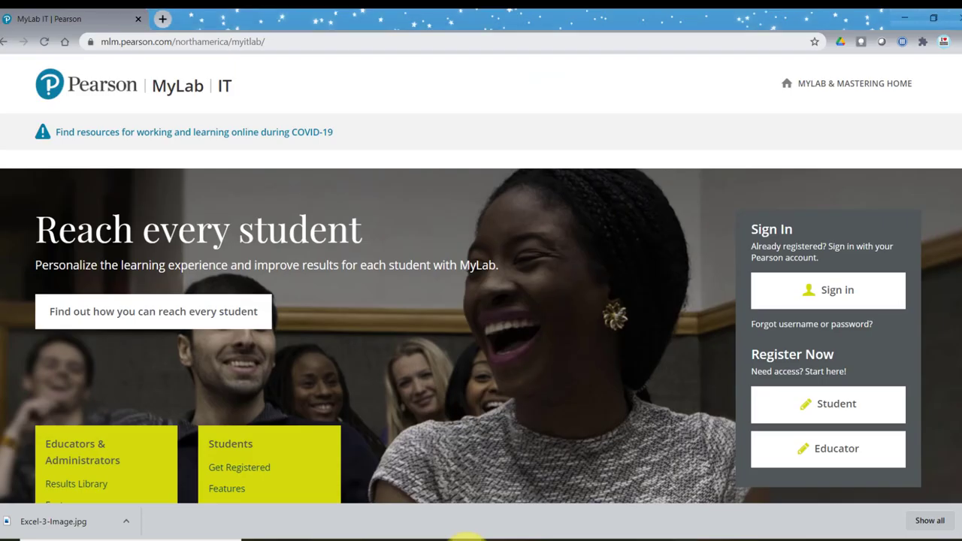
{"action": "scroll", "coordinate": [530, 412], "scroll_direction": "down", "scroll_amount": 1}
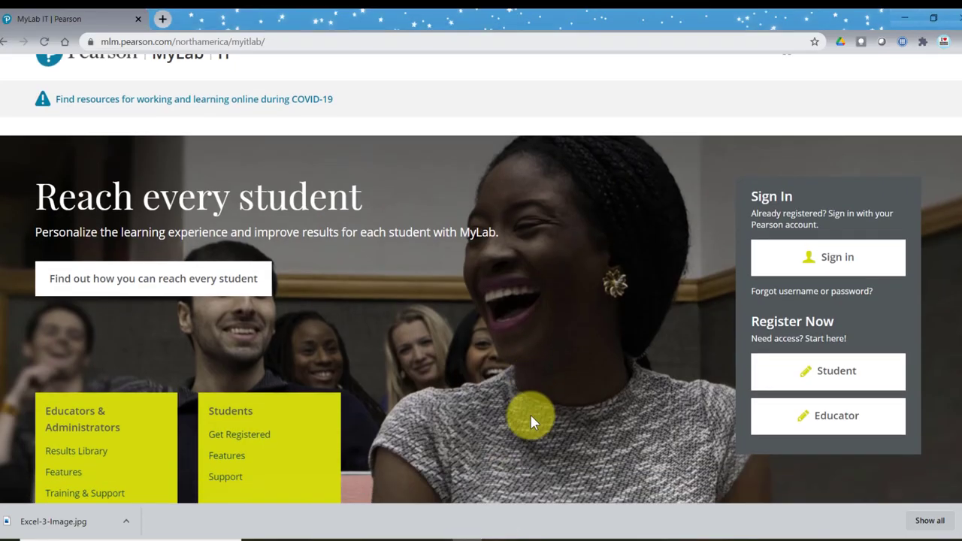
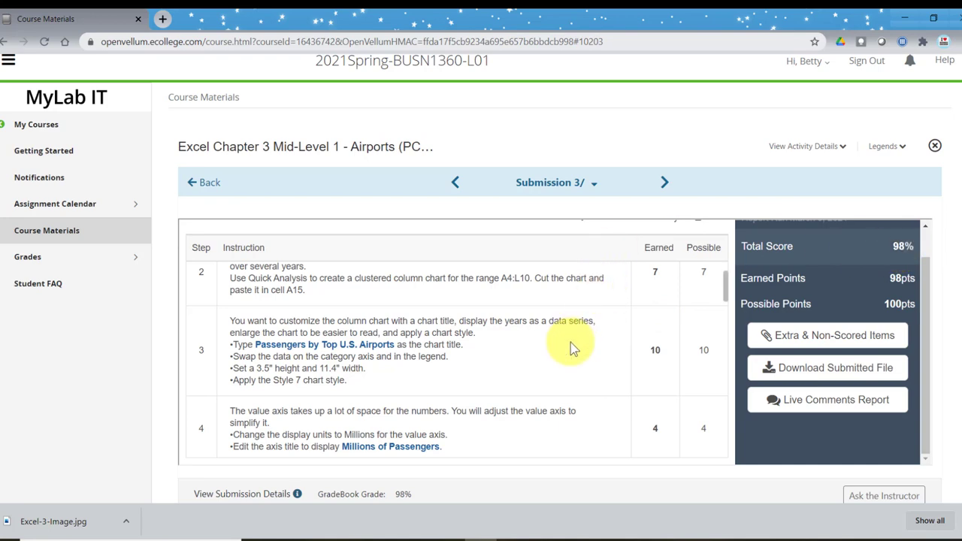
{"action": "scroll", "coordinate": [572, 346], "scroll_direction": "down", "scroll_amount": 4}
{"action": "scroll", "coordinate": [573, 343], "scroll_direction": "down", "scroll_amount": 8}
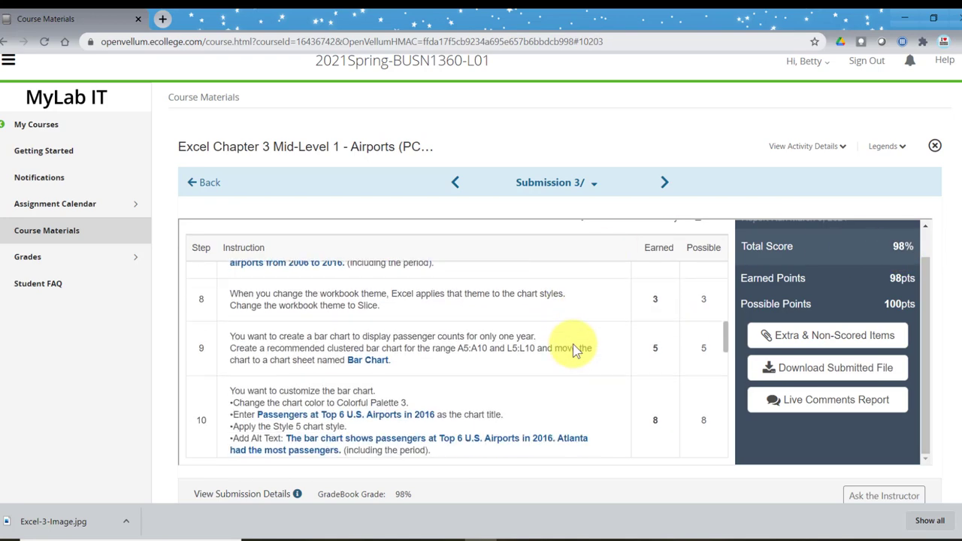
{"action": "scroll", "coordinate": [573, 343], "scroll_direction": "down", "scroll_amount": 3}
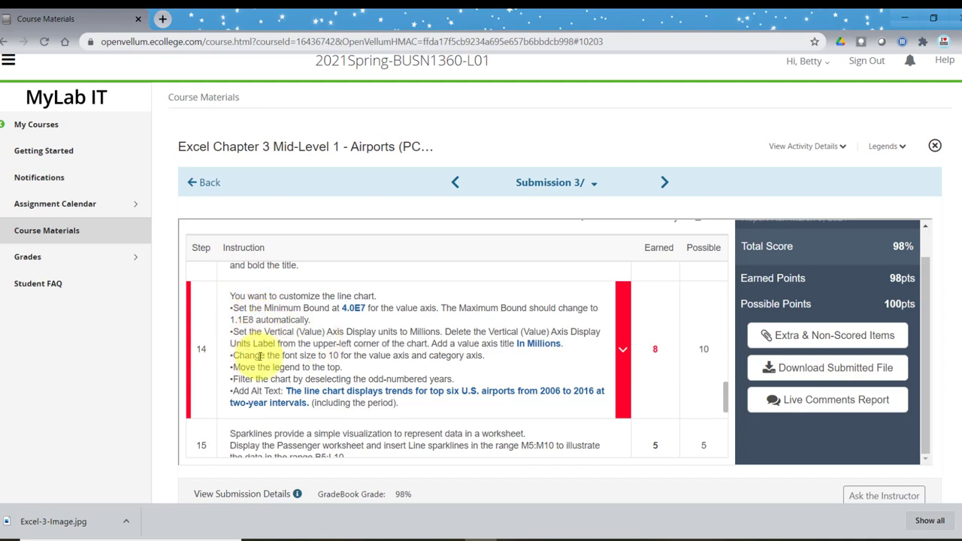
{"action": "left_click", "coordinate": [624, 349]}
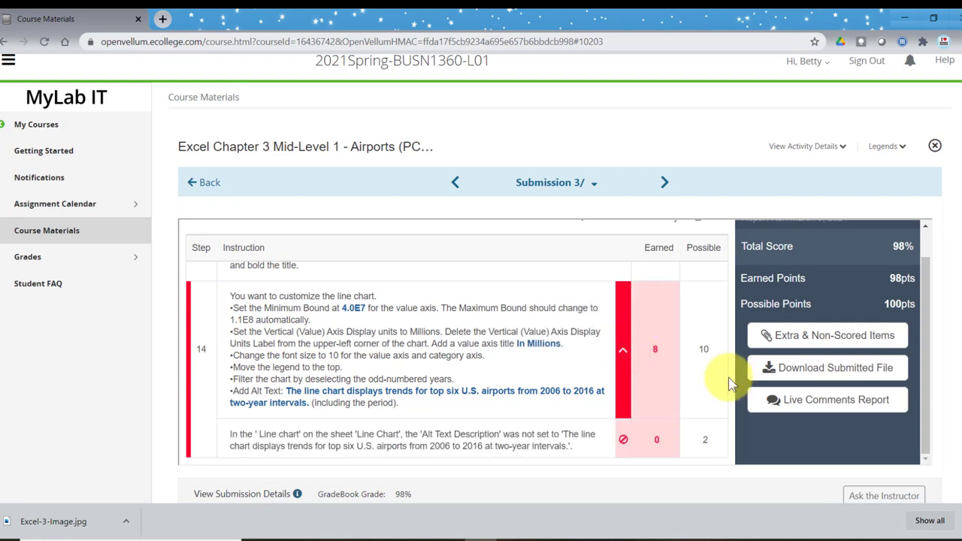
{"action": "left_click_drag", "start_coordinate": [724, 382], "coordinate": [724, 405]}
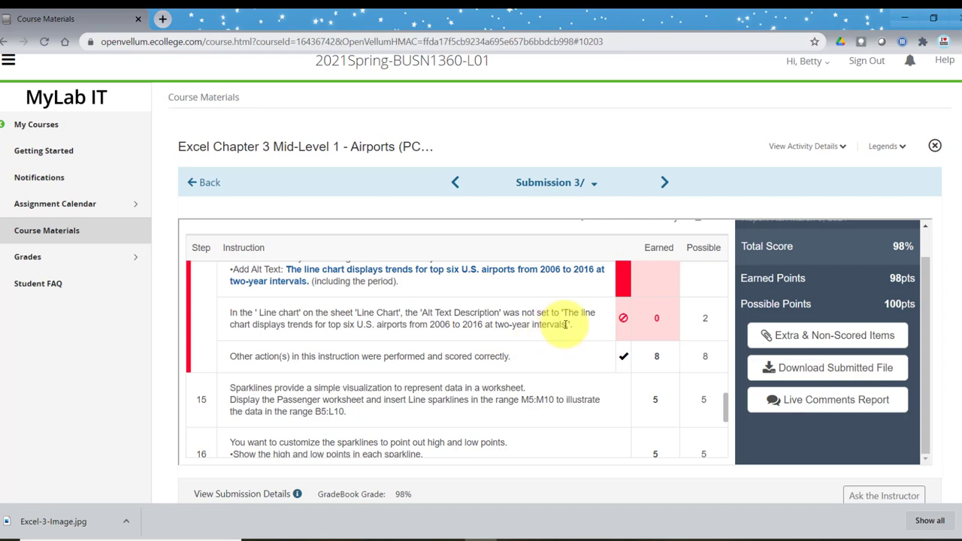
Step: Copy the expected line chart alt text, without its final period, from the step 14 feedback
{"action": "left_click_drag", "start_coordinate": [566, 324], "coordinate": [565, 313]}
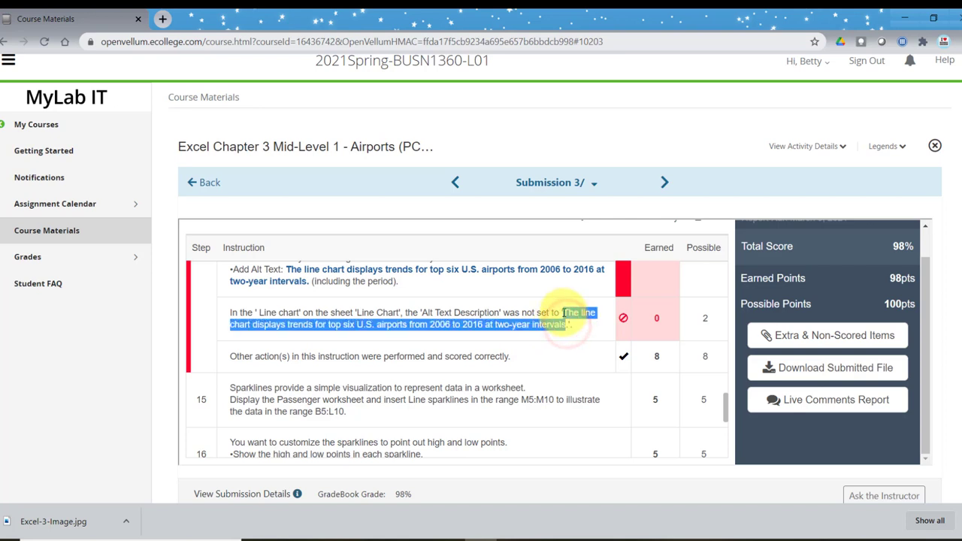
{"action": "right_click", "coordinate": [565, 313]}
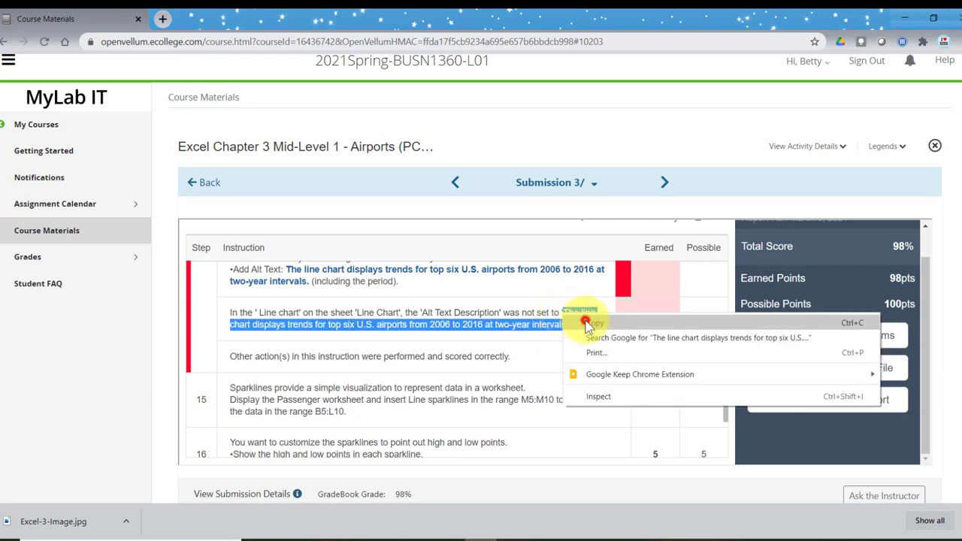
{"action": "left_click", "coordinate": [587, 321]}
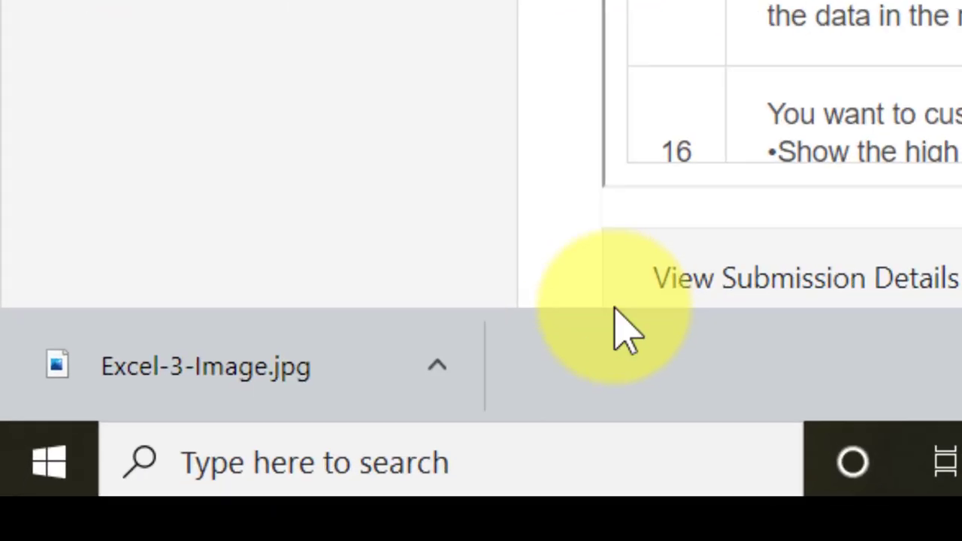
Step: Open Notepad, paste the copied alt text into the blank document and end the sentence with a period
{"action": "left_click", "coordinate": [569, 462]}
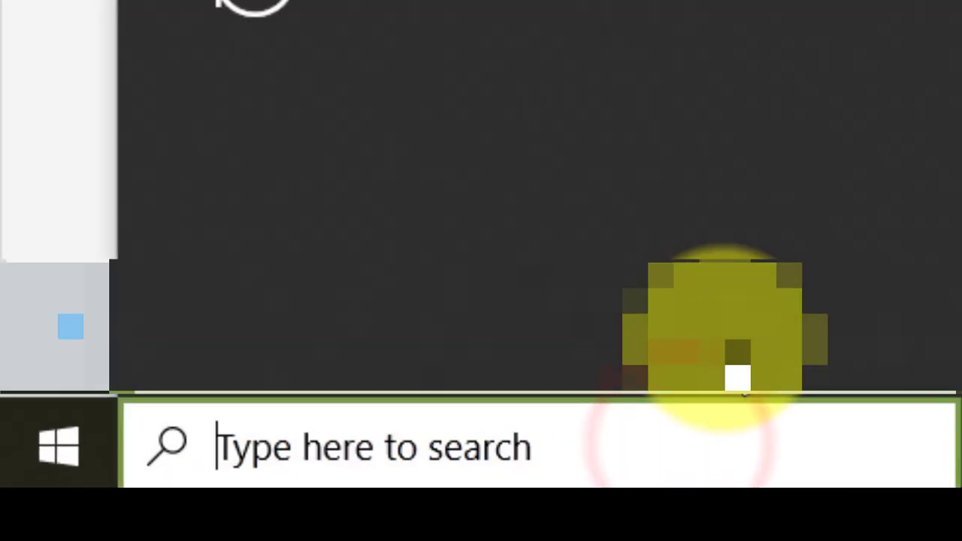
{"action": "type", "text": "notepad"}
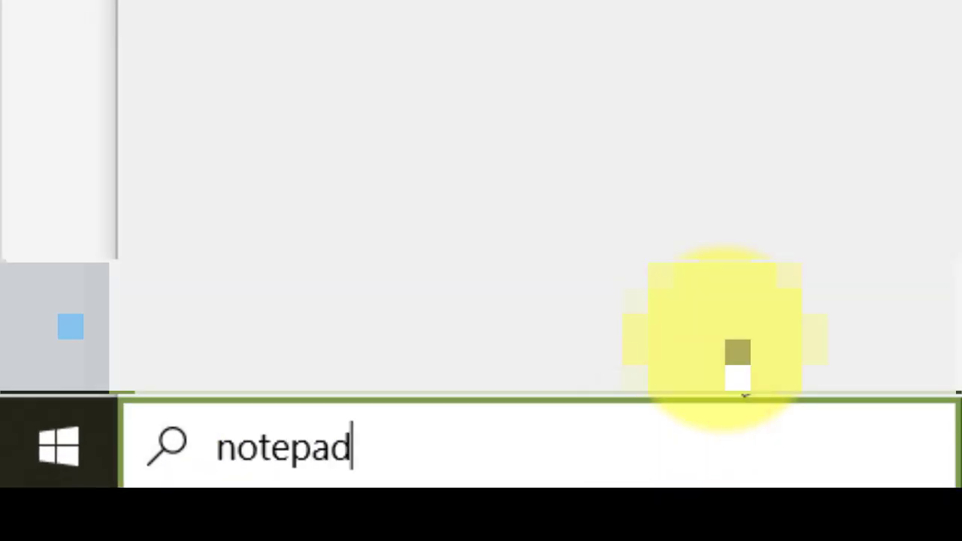
{"action": "key", "text": "Return"}
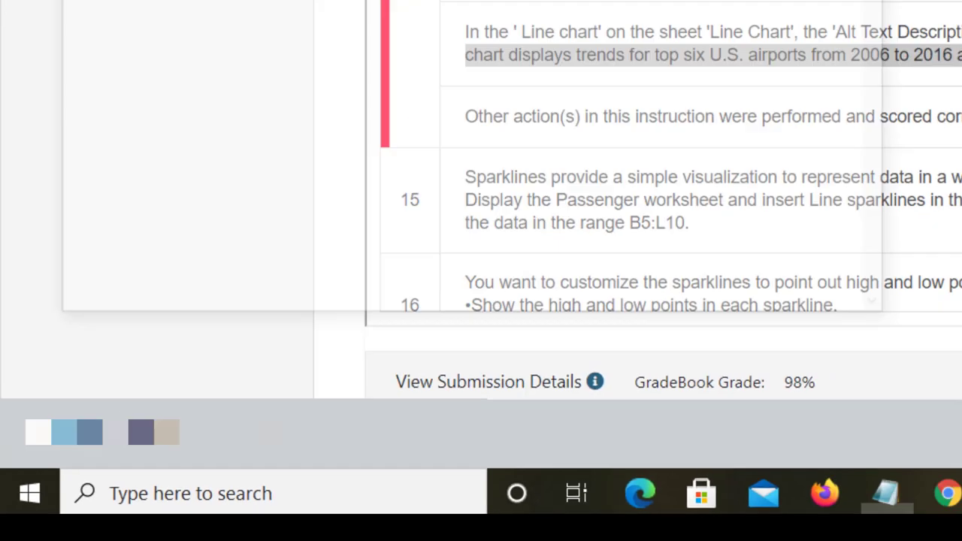
{"action": "left_click", "coordinate": [144, 146]}
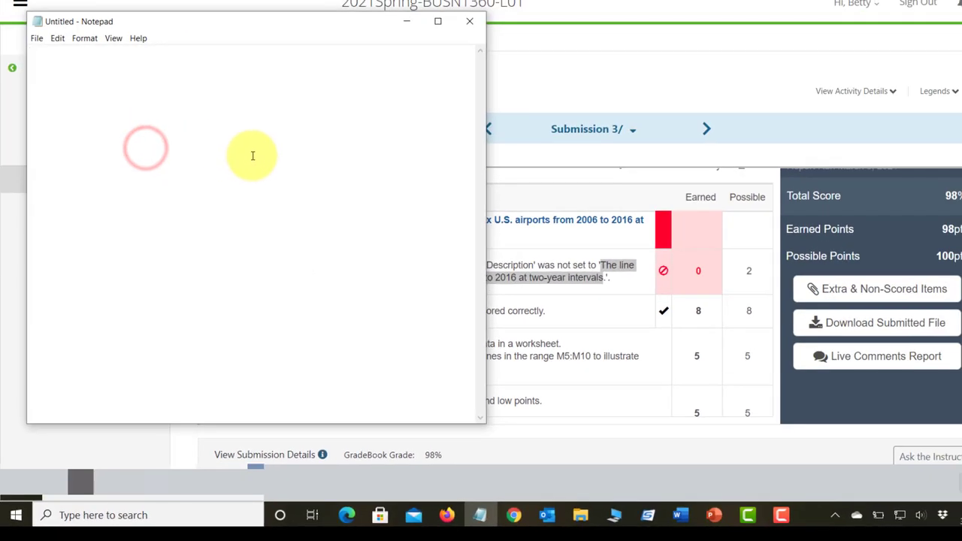
{"action": "key", "text": "ctrl+v"}
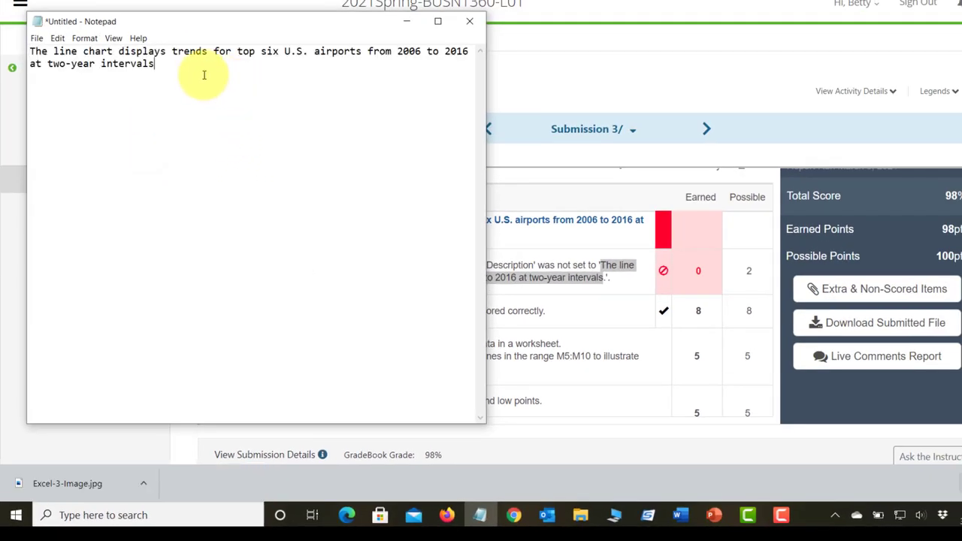
{"action": "type", "text": "."}
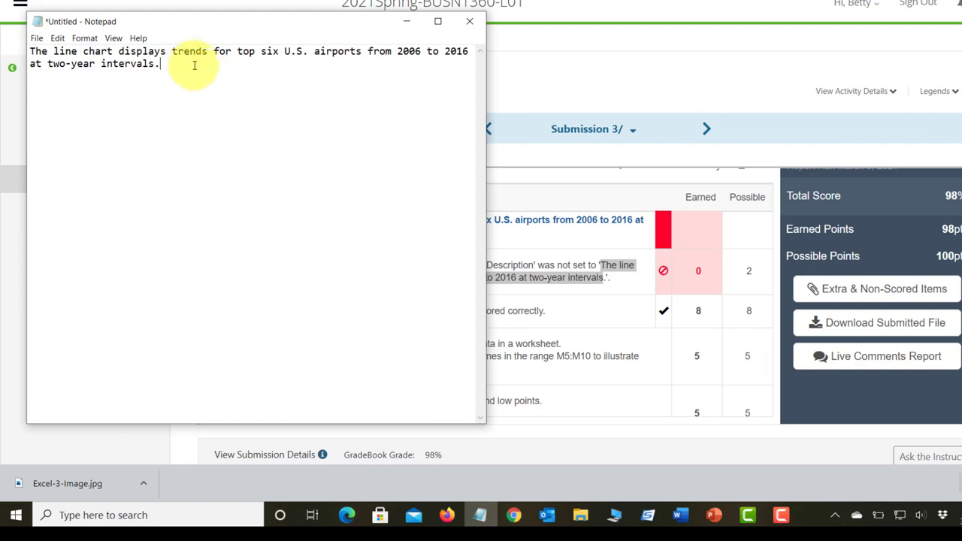
Step: Copy the complete alt text sentence from Notepad and minimize its window
{"action": "triple_click", "coordinate": [172, 65]}
{"action": "left_click", "coordinate": [57, 39]}
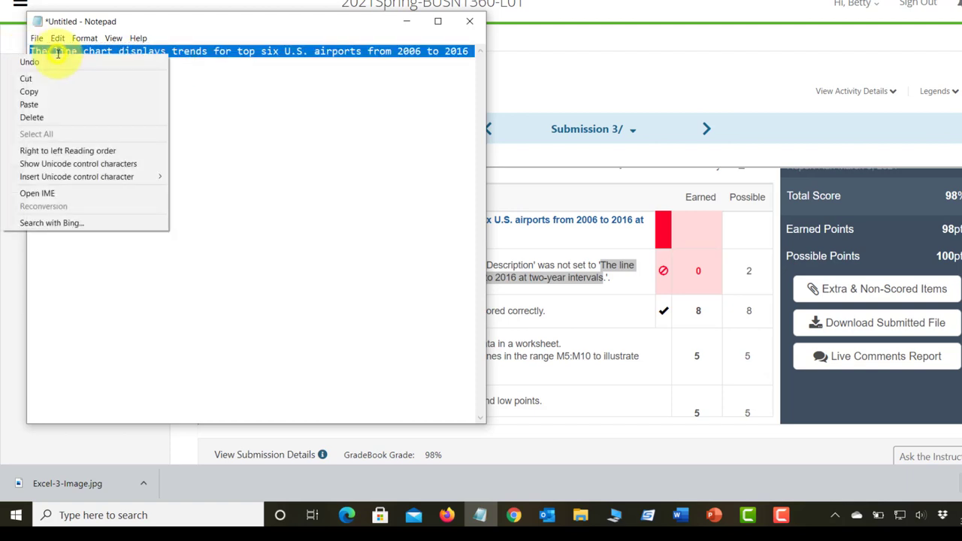
{"action": "left_click", "coordinate": [53, 91]}
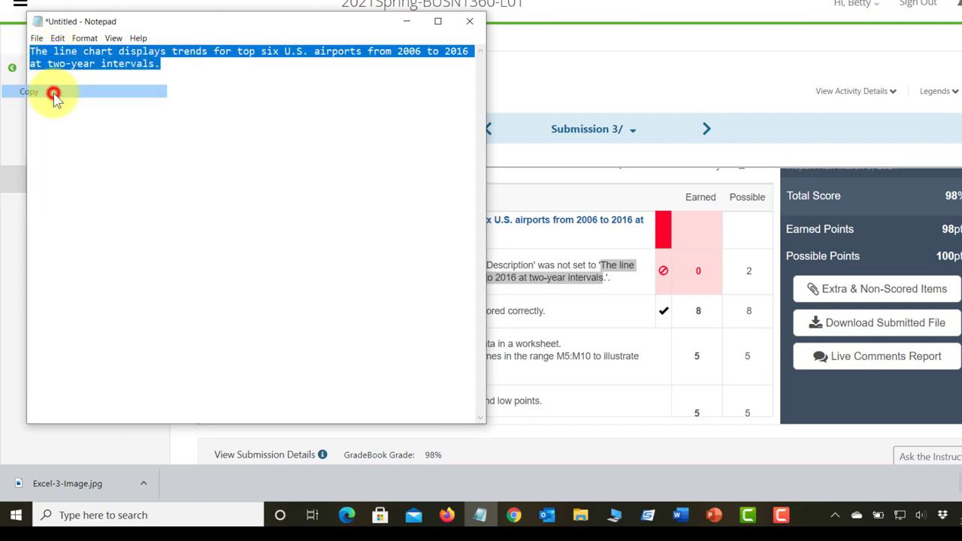
{"action": "left_click", "coordinate": [406, 21]}
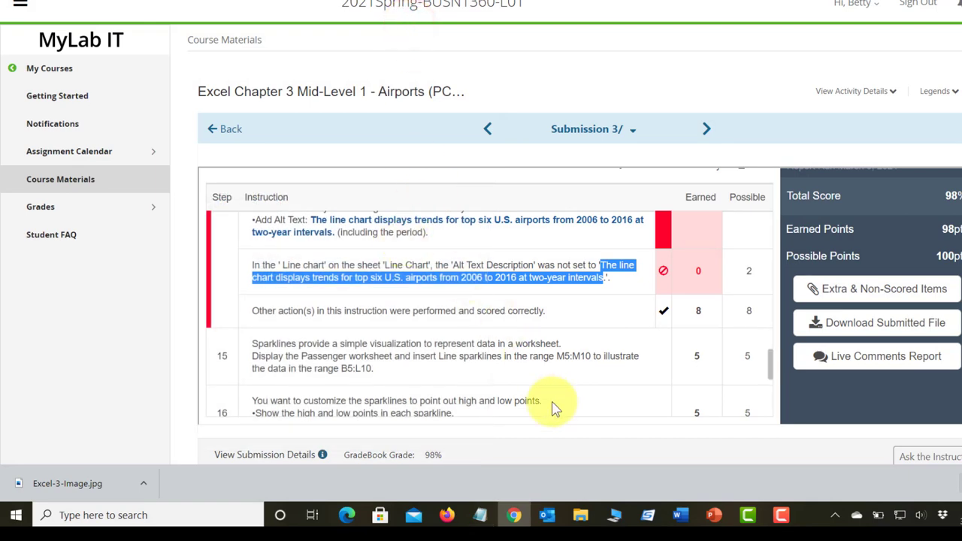
Step: Switch to File Explorer and open the saved Exp19_Excel_Ch03_ML1_Airports workbook from the Excel-3 folder
{"action": "left_click", "coordinate": [580, 518]}
{"action": "left_click", "coordinate": [309, 95]}
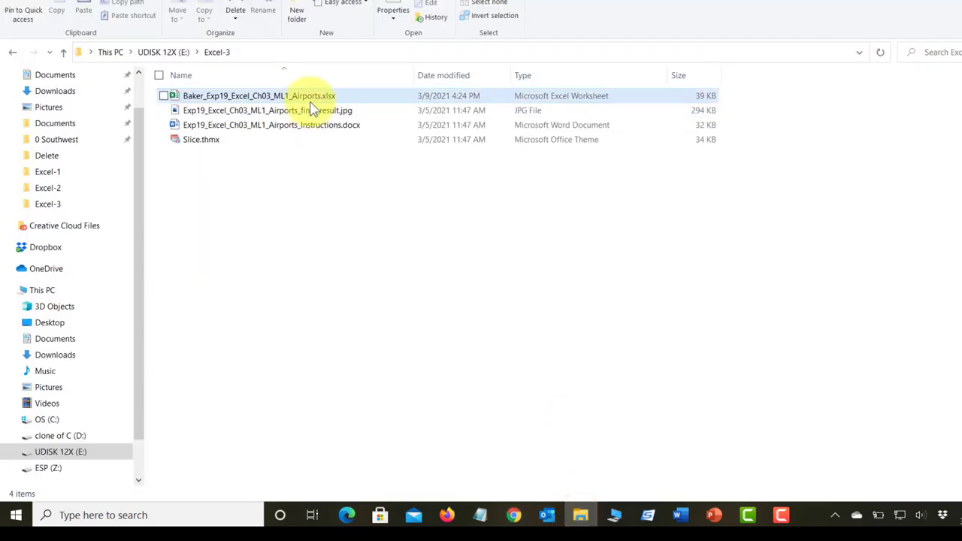
{"action": "left_click", "coordinate": [308, 96]}
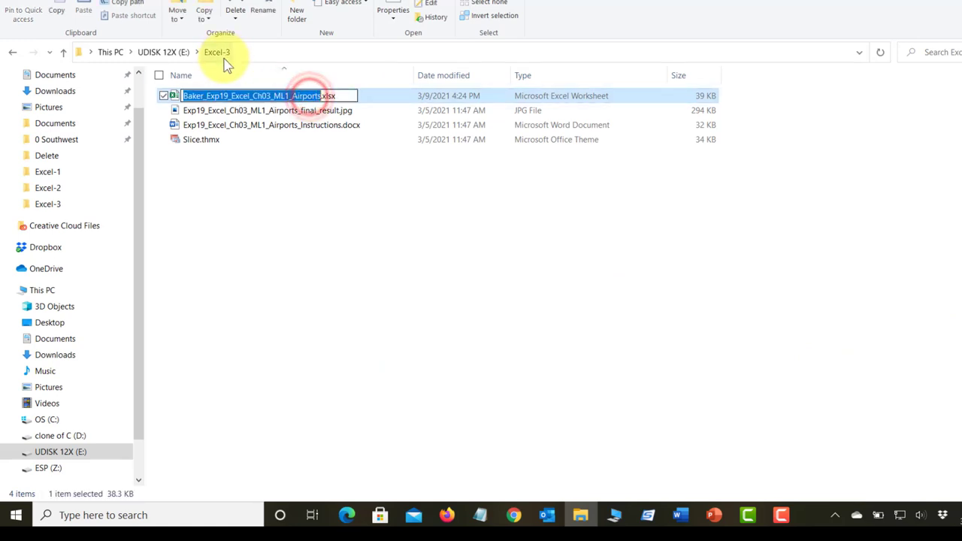
{"action": "key", "text": "Escape"}
{"action": "double_click", "coordinate": [290, 91]}
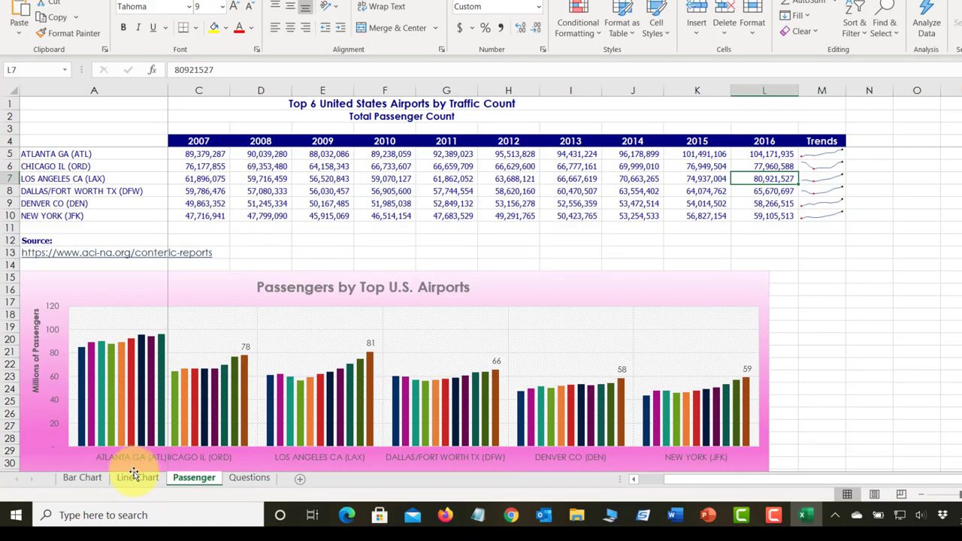
Step: Replace the Line Chart sheet's chart alt text with "The line chart displays trends for top six U.S. airports from 2006 to 2016 at two-year intervals."
{"action": "left_click", "coordinate": [134, 478]}
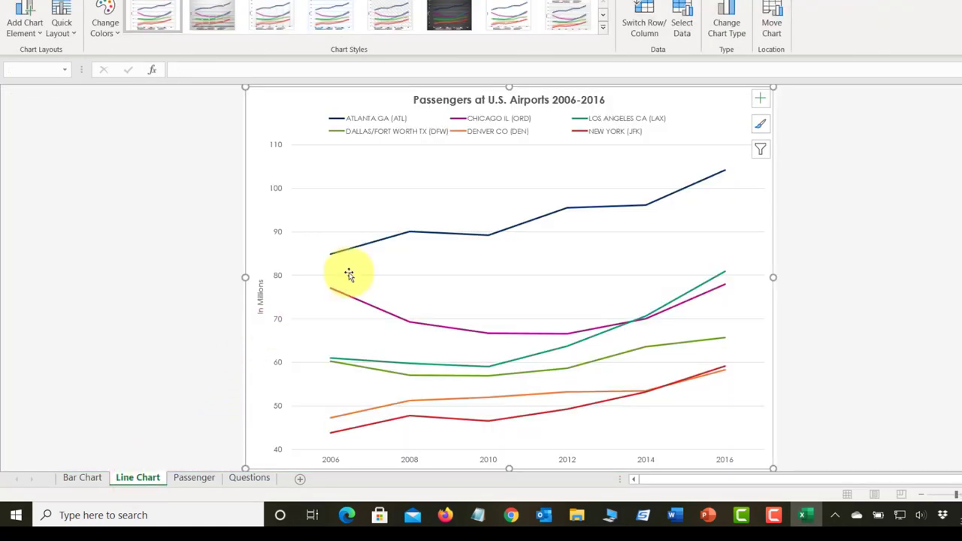
{"action": "right_click", "coordinate": [705, 106]}
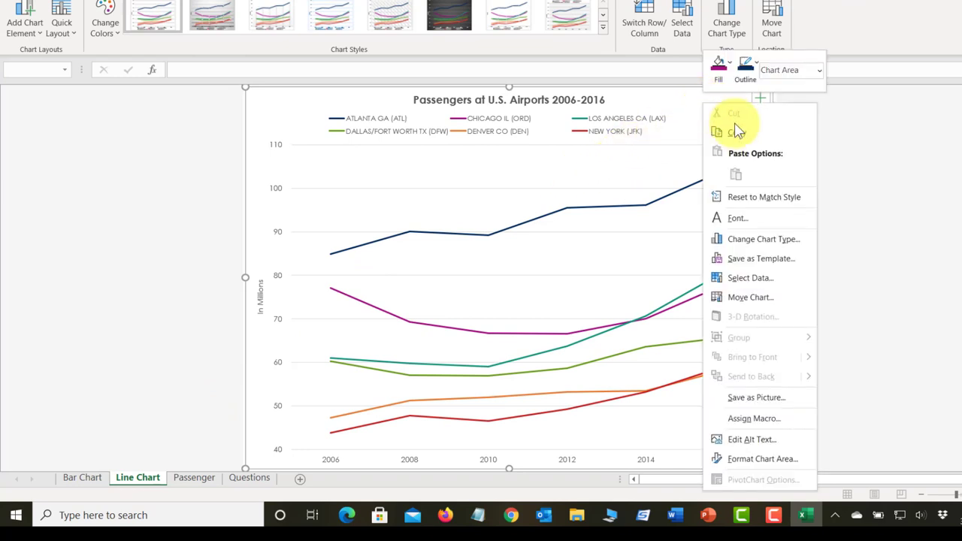
{"action": "left_click", "coordinate": [752, 440]}
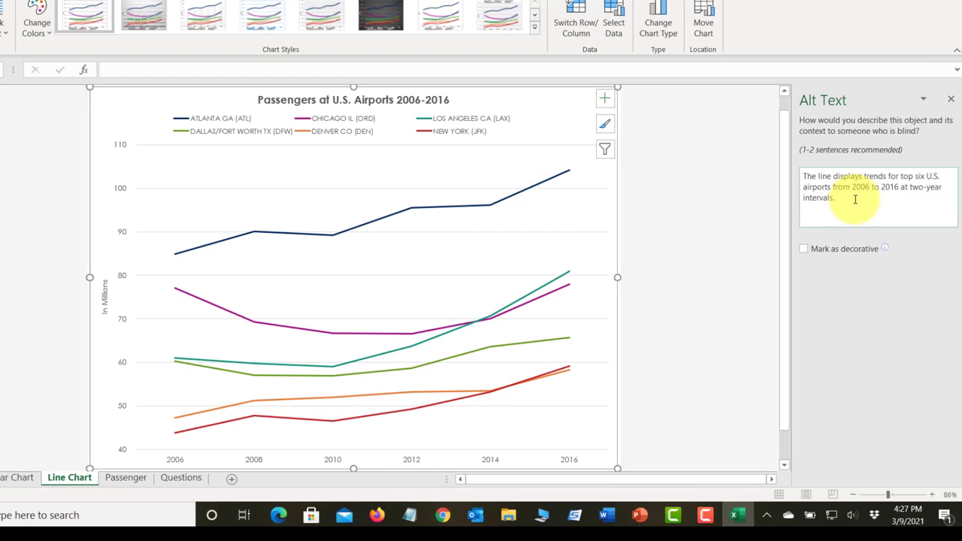
{"action": "left_click_drag", "start_coordinate": [855, 199], "coordinate": [802, 175]}
{"action": "key", "text": "Delete"}
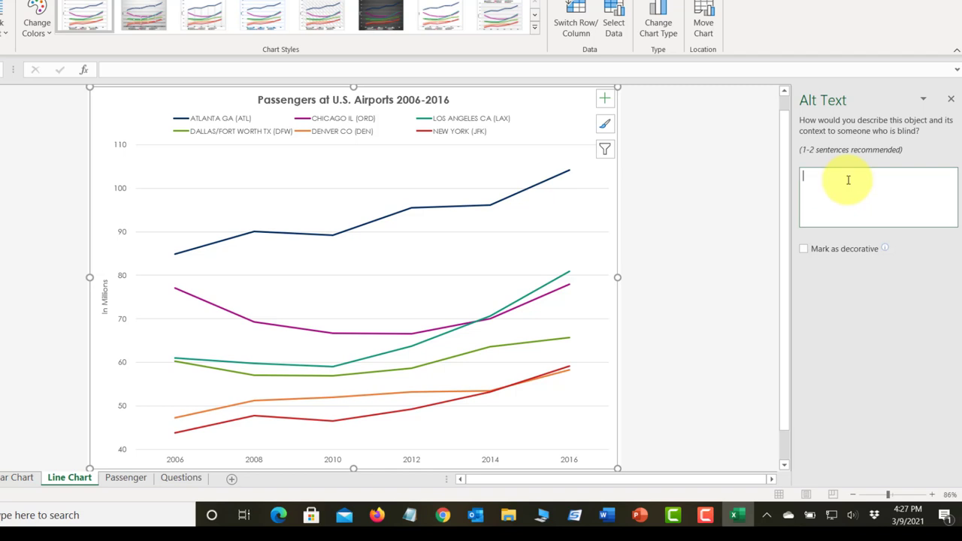
{"action": "key", "text": "ctrl+z"}
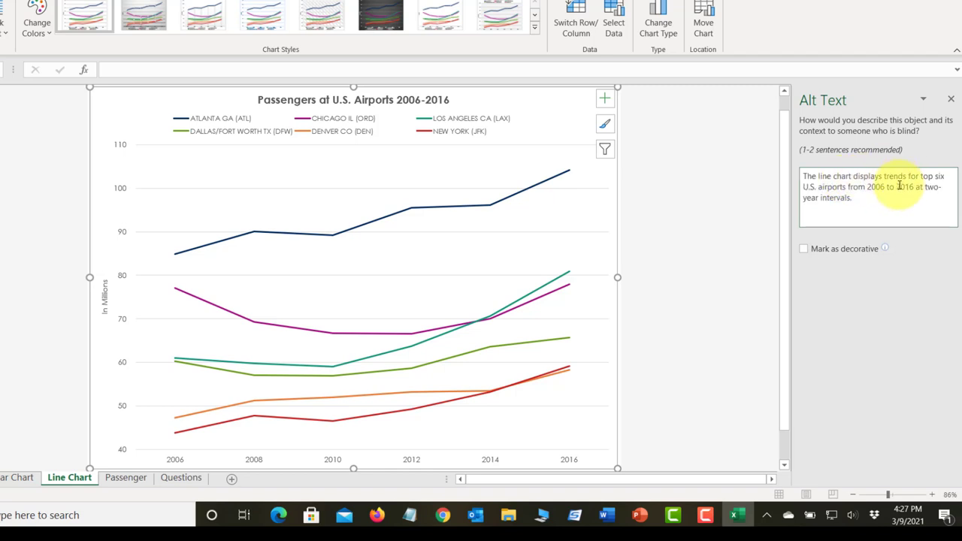
{"action": "left_click", "coordinate": [707, 132]}
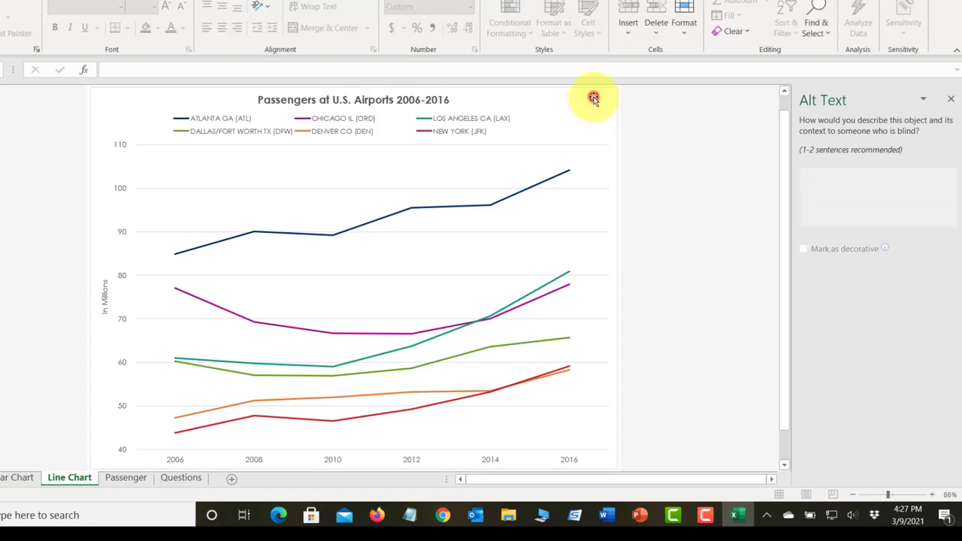
{"action": "left_click", "coordinate": [593, 98]}
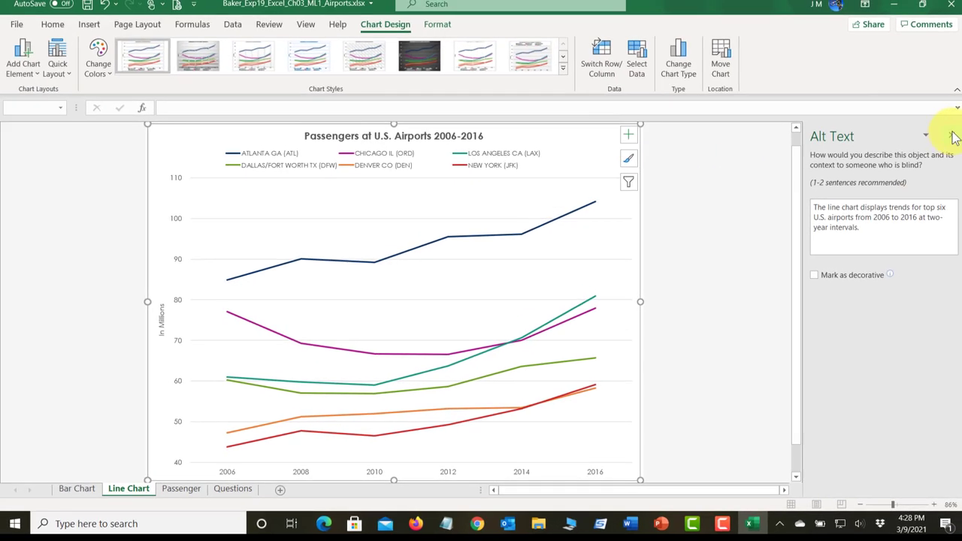
{"action": "left_click", "coordinate": [953, 133]}
Step: Save the airports workbook with the corrected alt text and close it, keeping all changes
{"action": "left_click", "coordinate": [88, 4]}
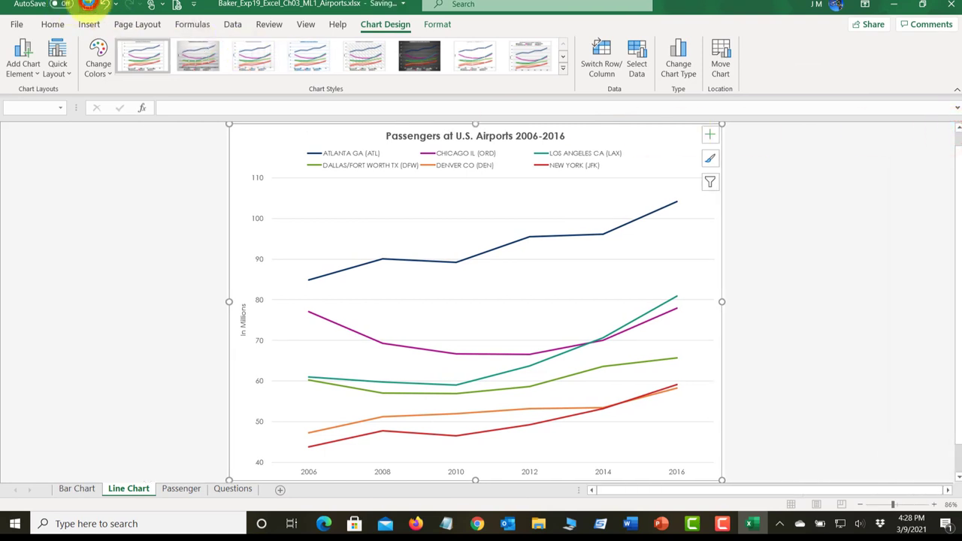
{"action": "left_click", "coordinate": [953, 4]}
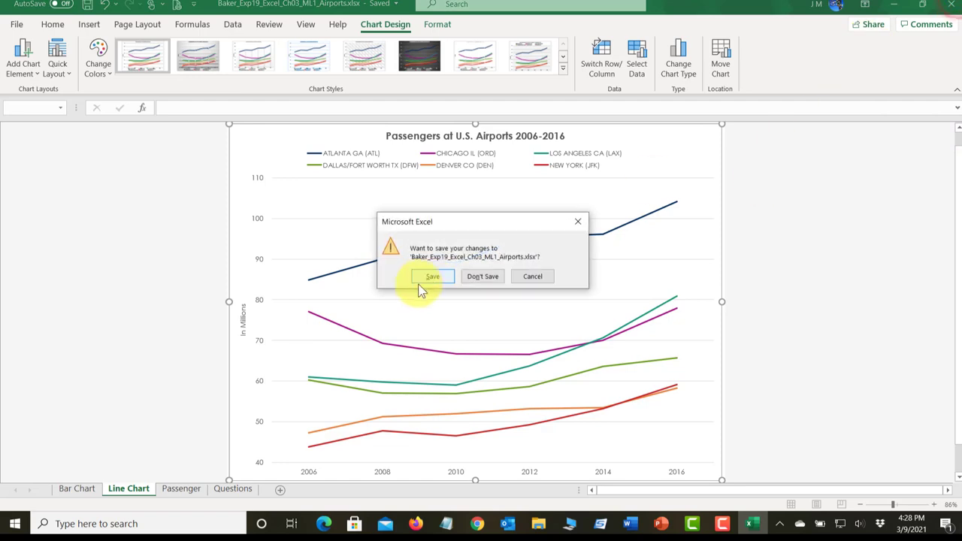
{"action": "left_click", "coordinate": [422, 277]}
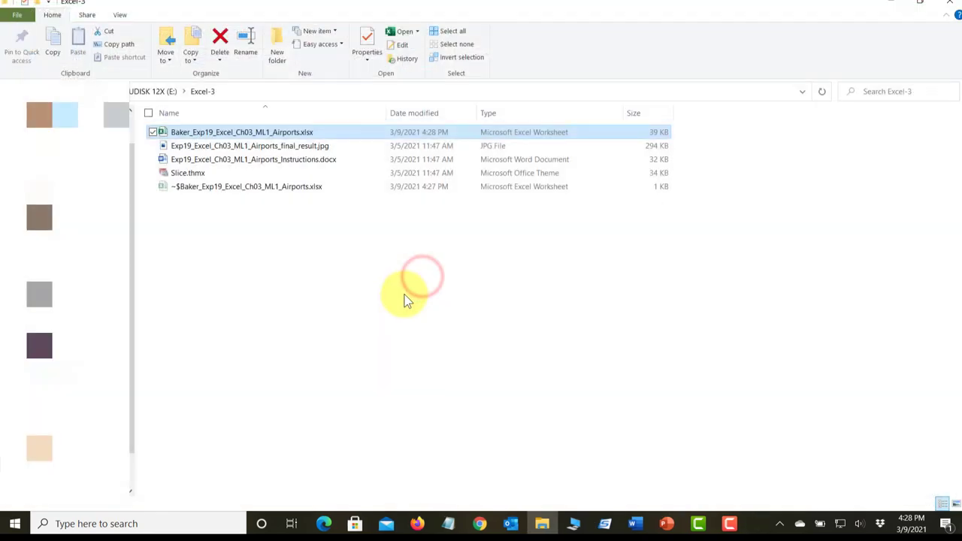
Step: Switch to MyLab IT in Chrome and open Submission 4/4 of the Excel Chapter 3 Mid-Level 1 - Airports assignment
{"action": "left_click", "coordinate": [479, 524]}
{"action": "left_click", "coordinate": [79, 197]}
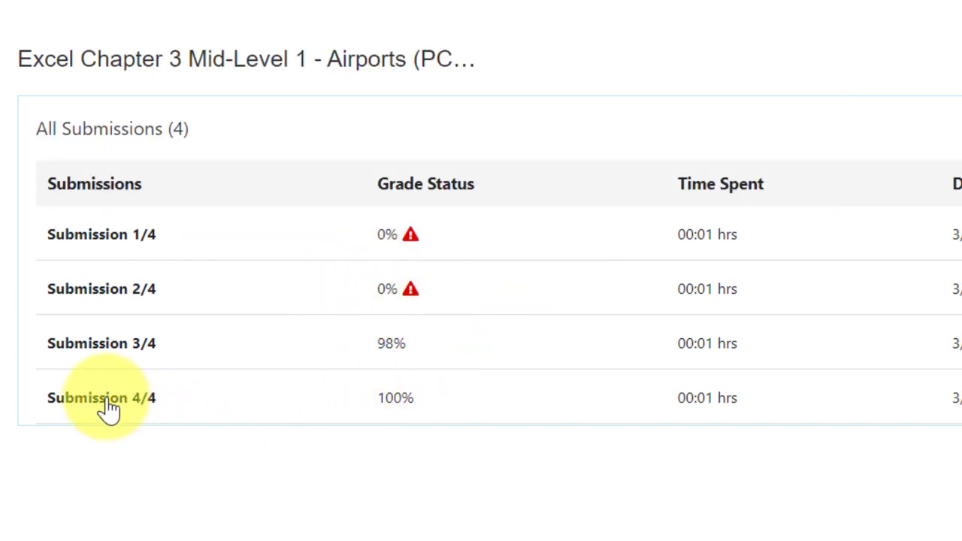
{"action": "left_click", "coordinate": [109, 408]}
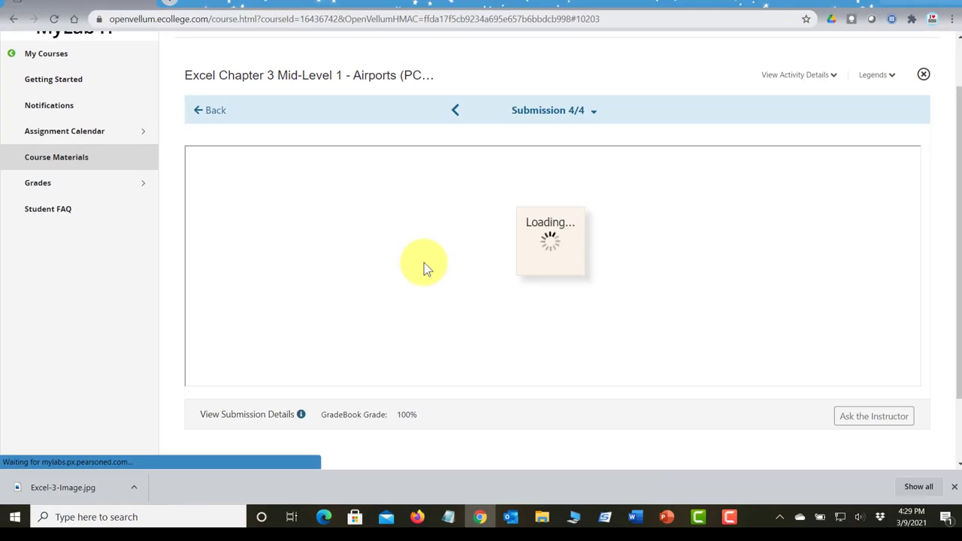